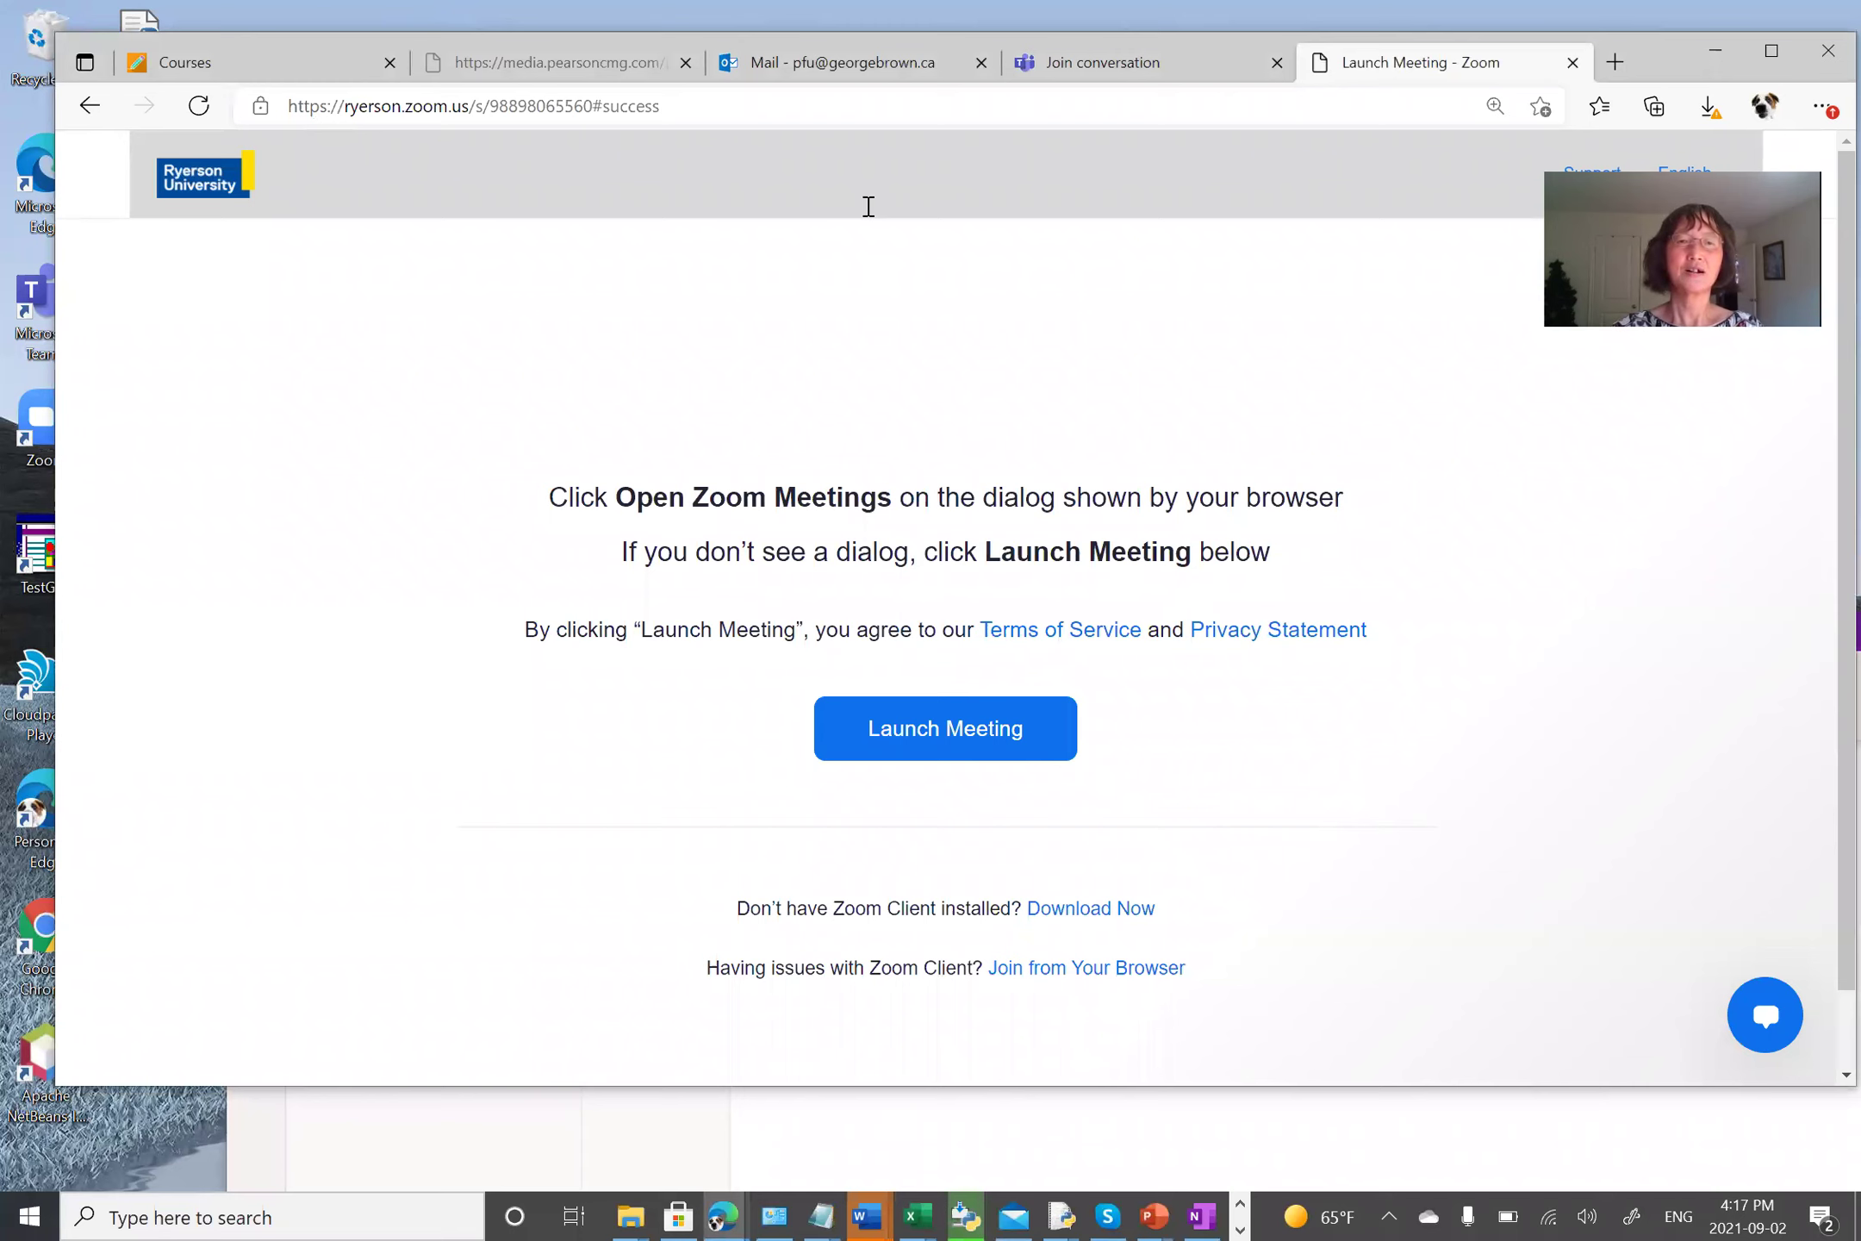
{"action": "left_click_drag", "start_coordinate": [185, 62], "coordinate": [176, 129]}
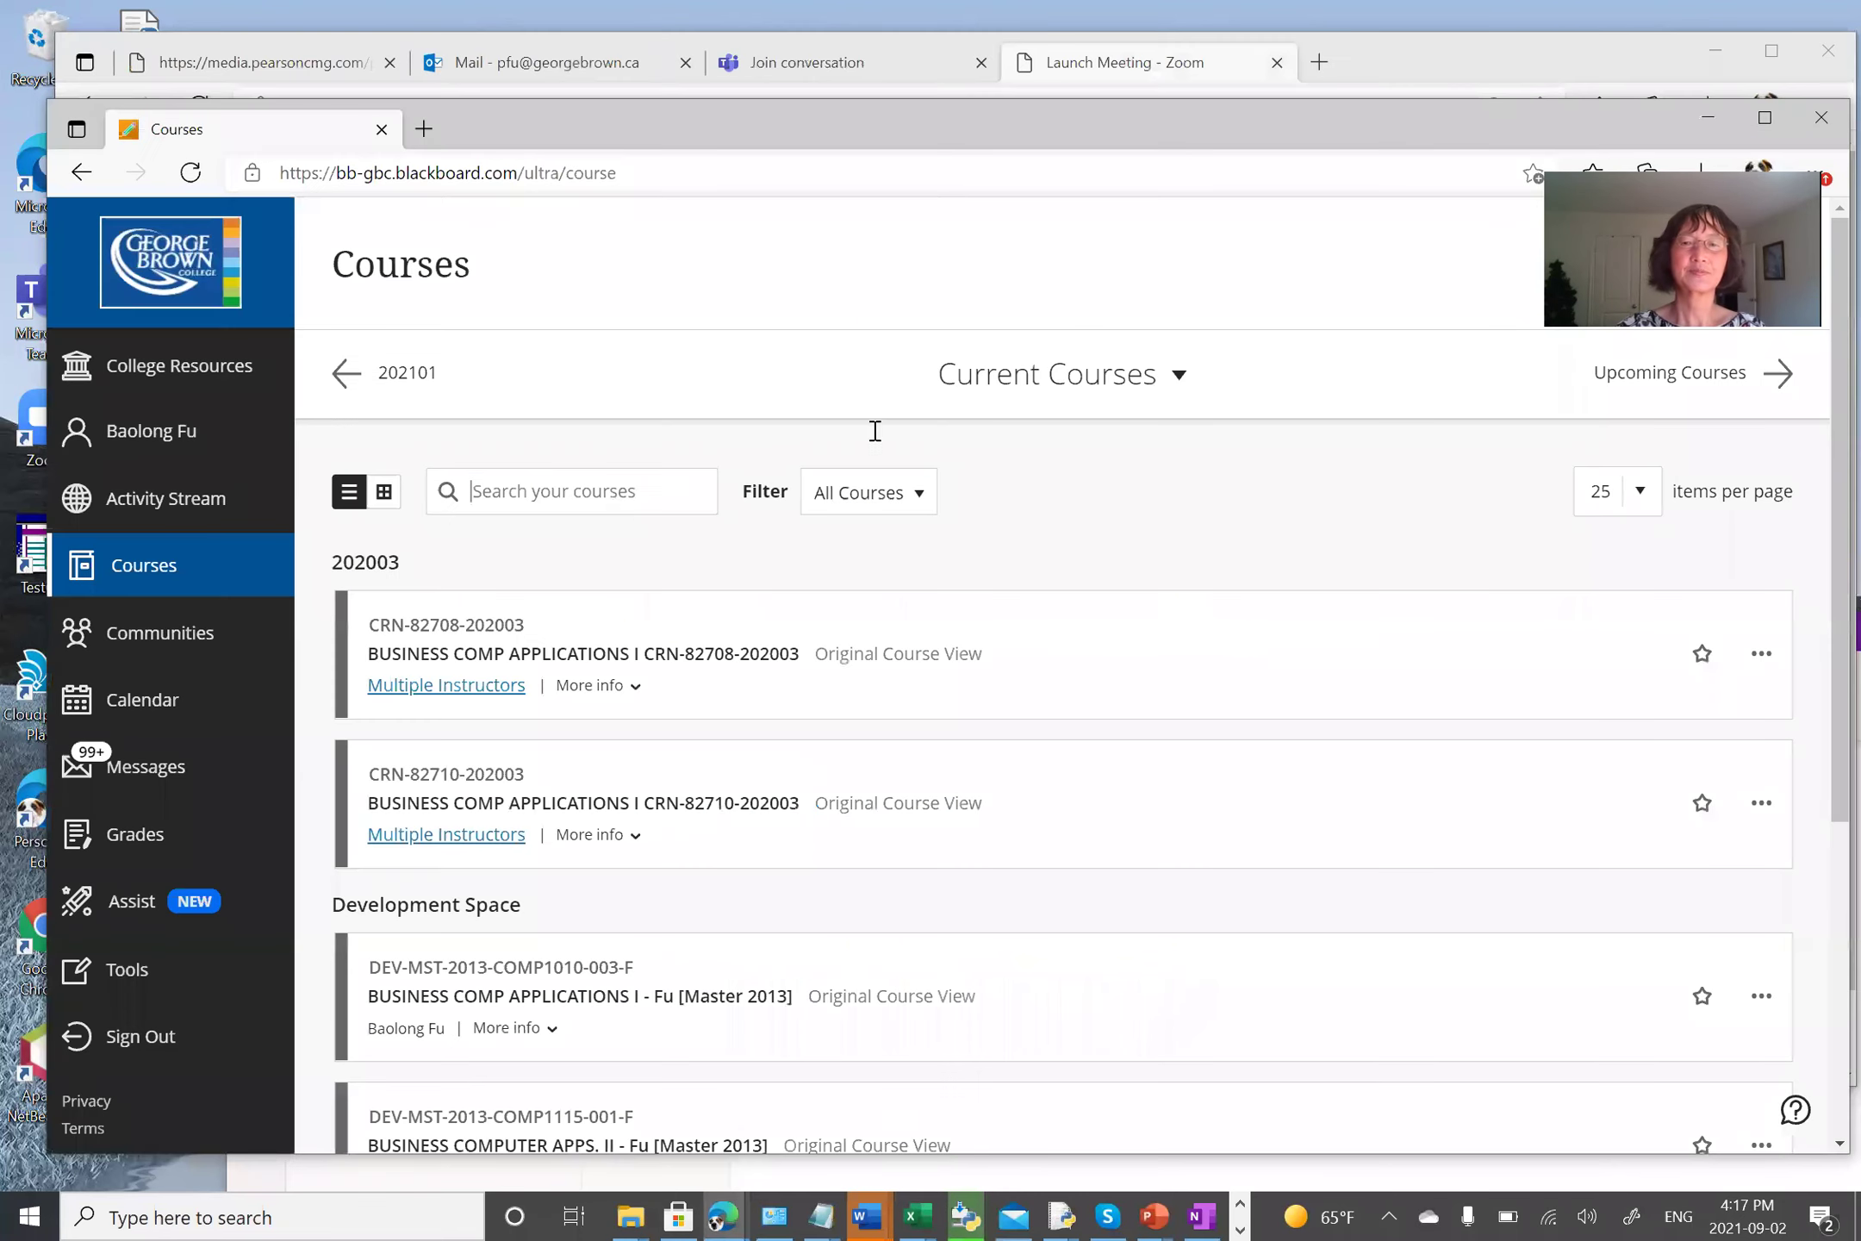
{"action": "left_click", "coordinate": [1045, 395]}
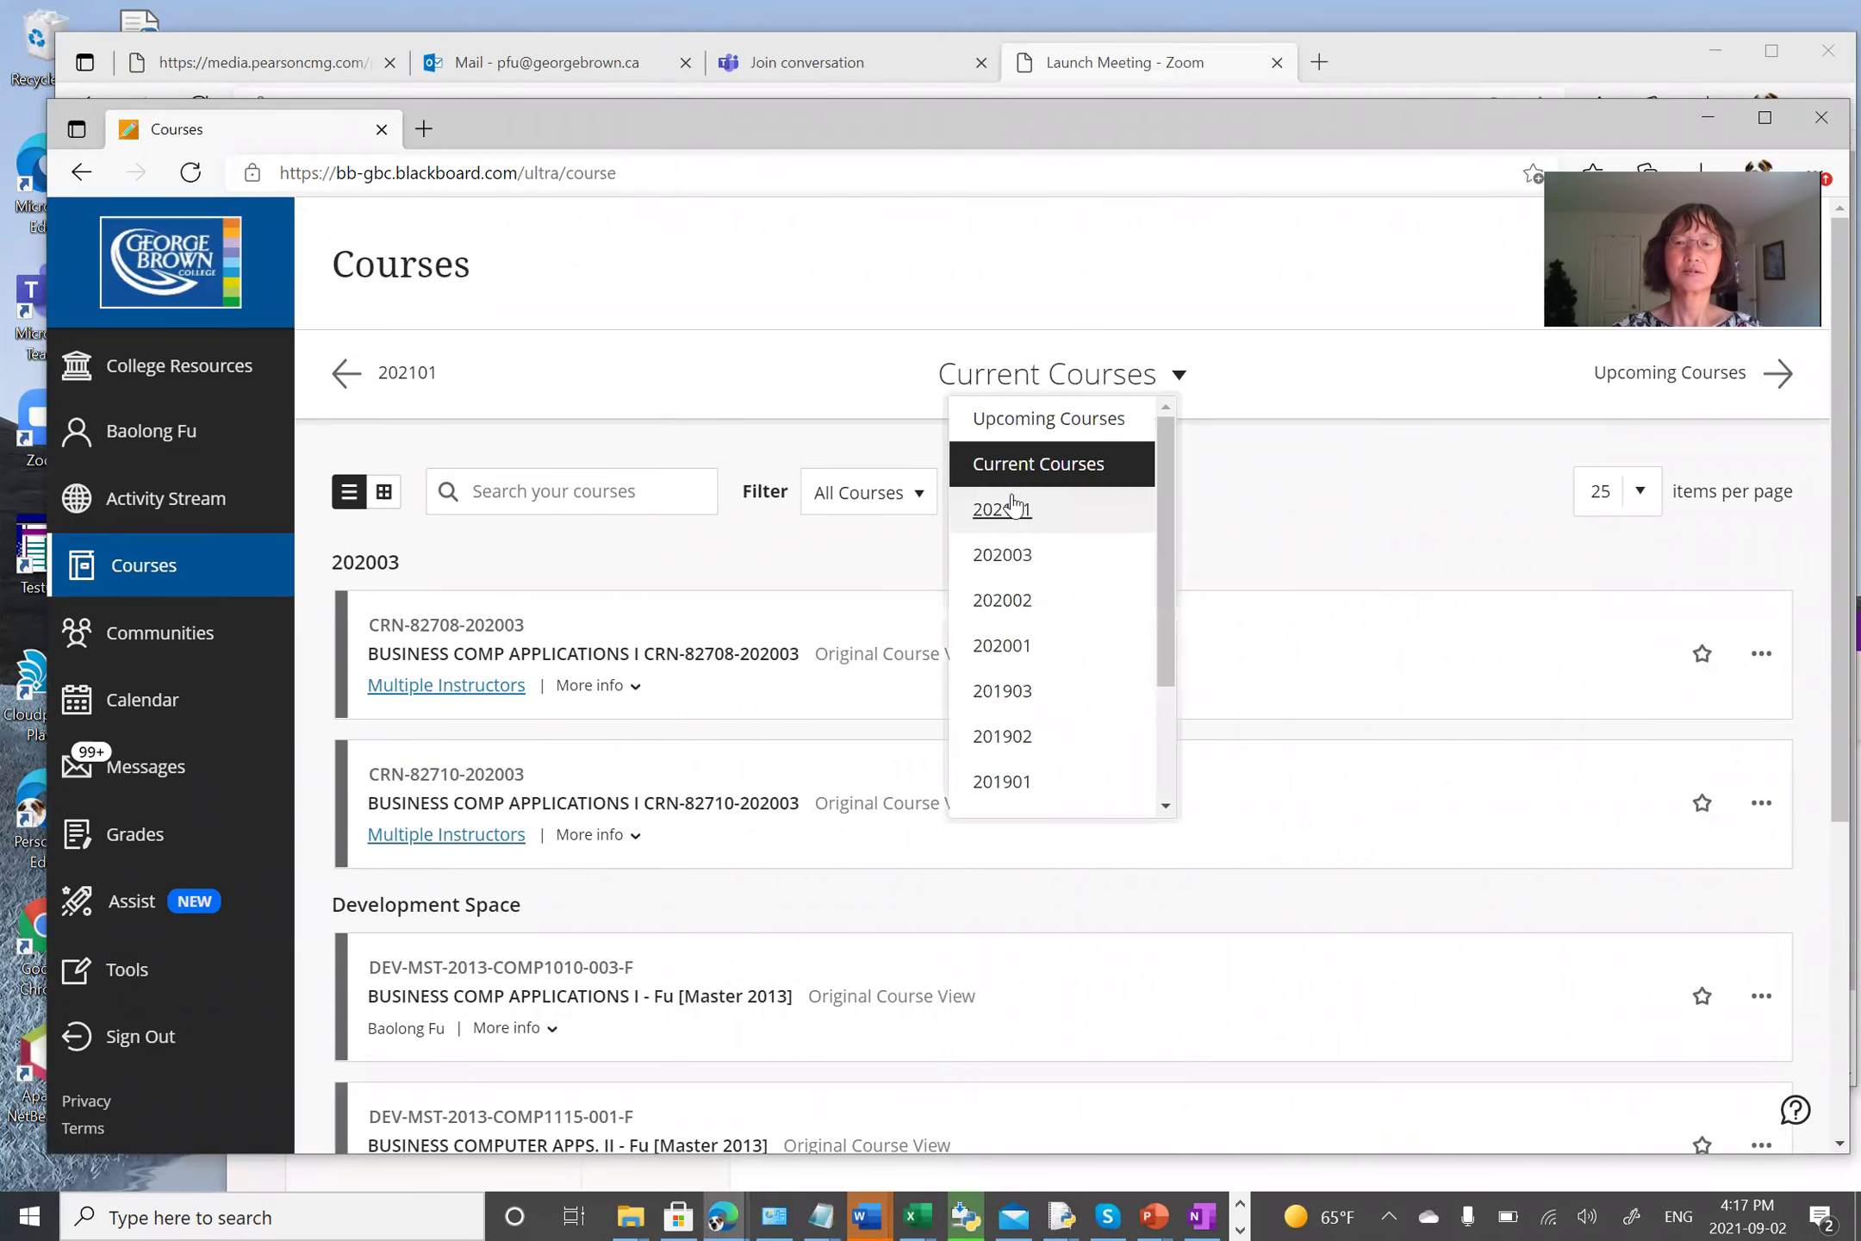
{"action": "left_click", "coordinate": [997, 516]}
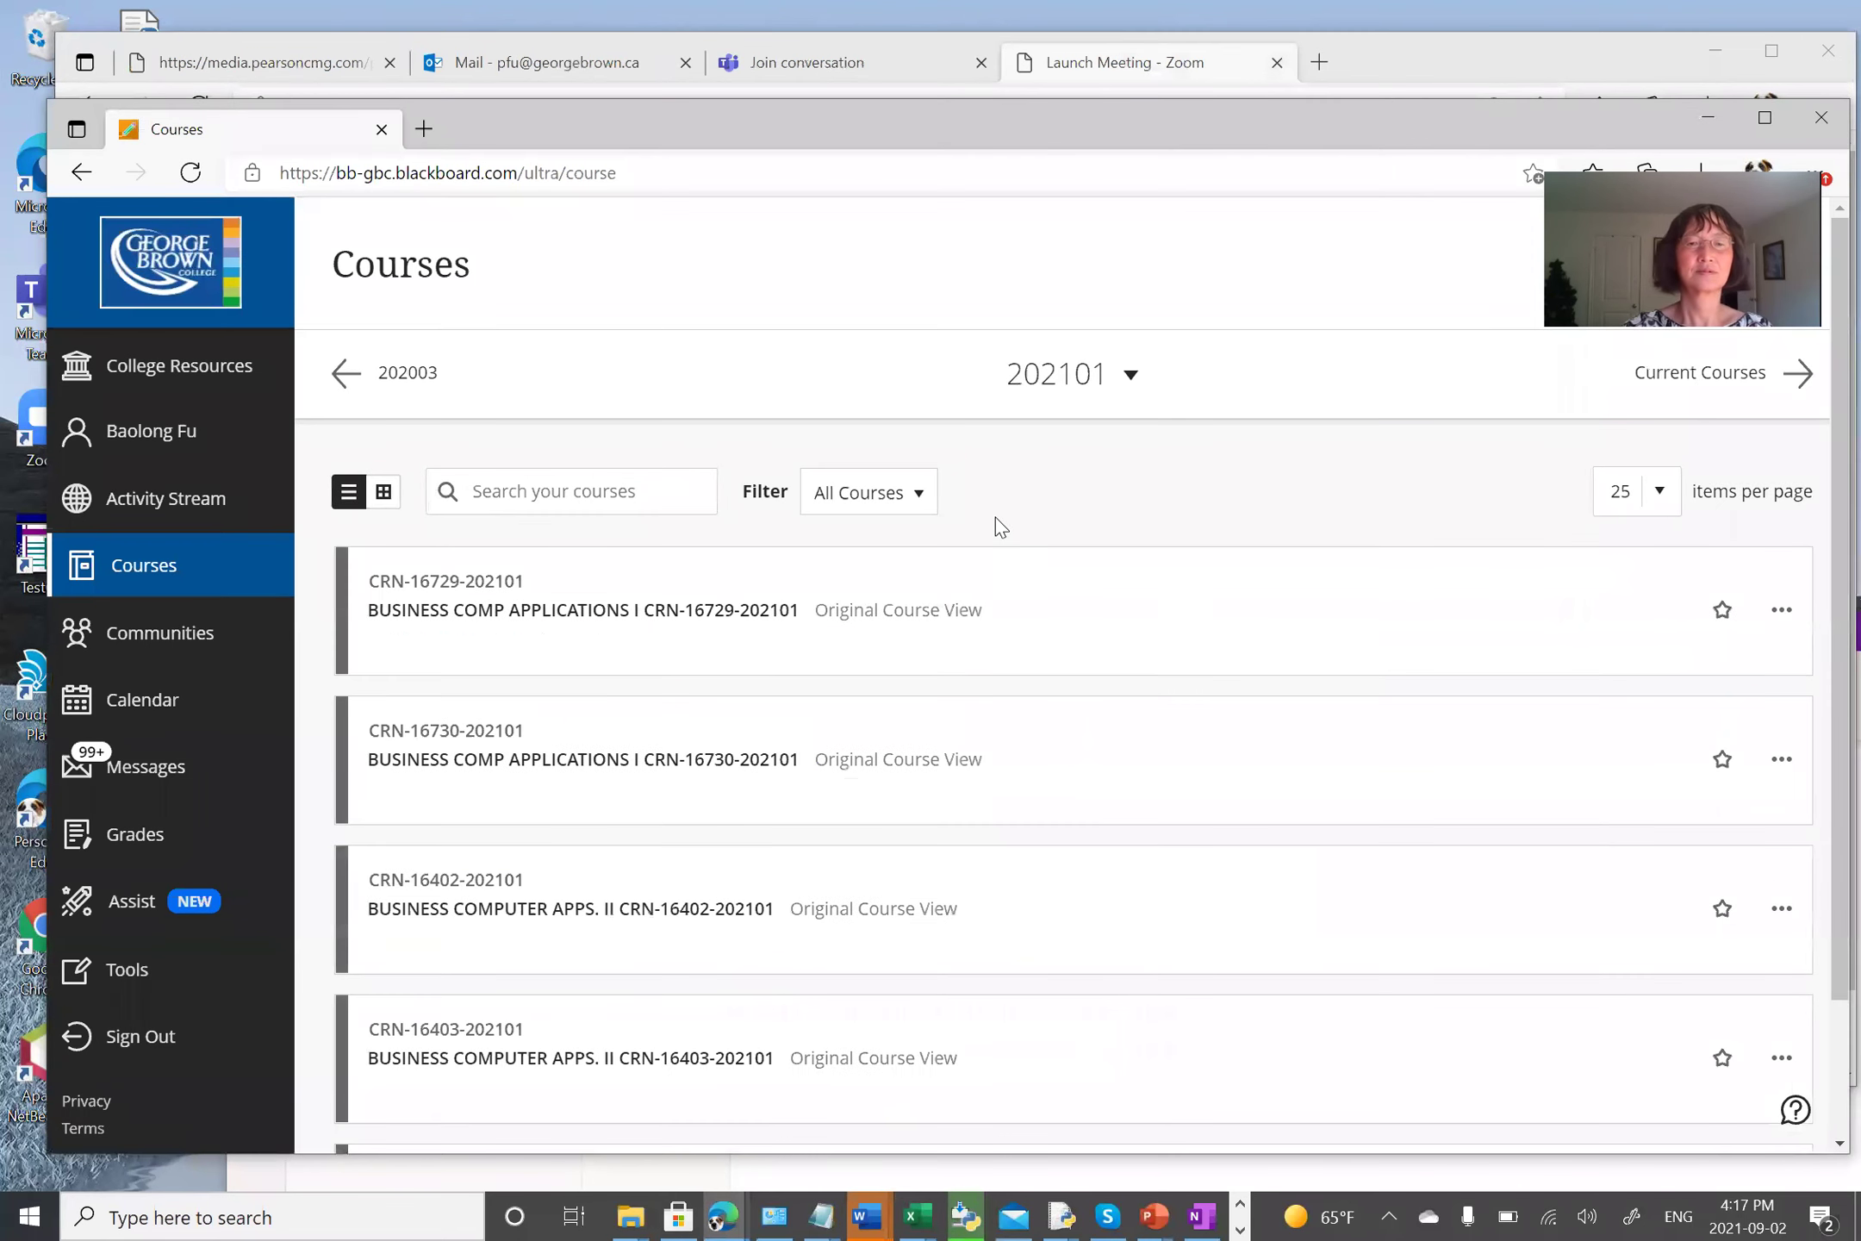
{"action": "left_click", "coordinate": [597, 611]}
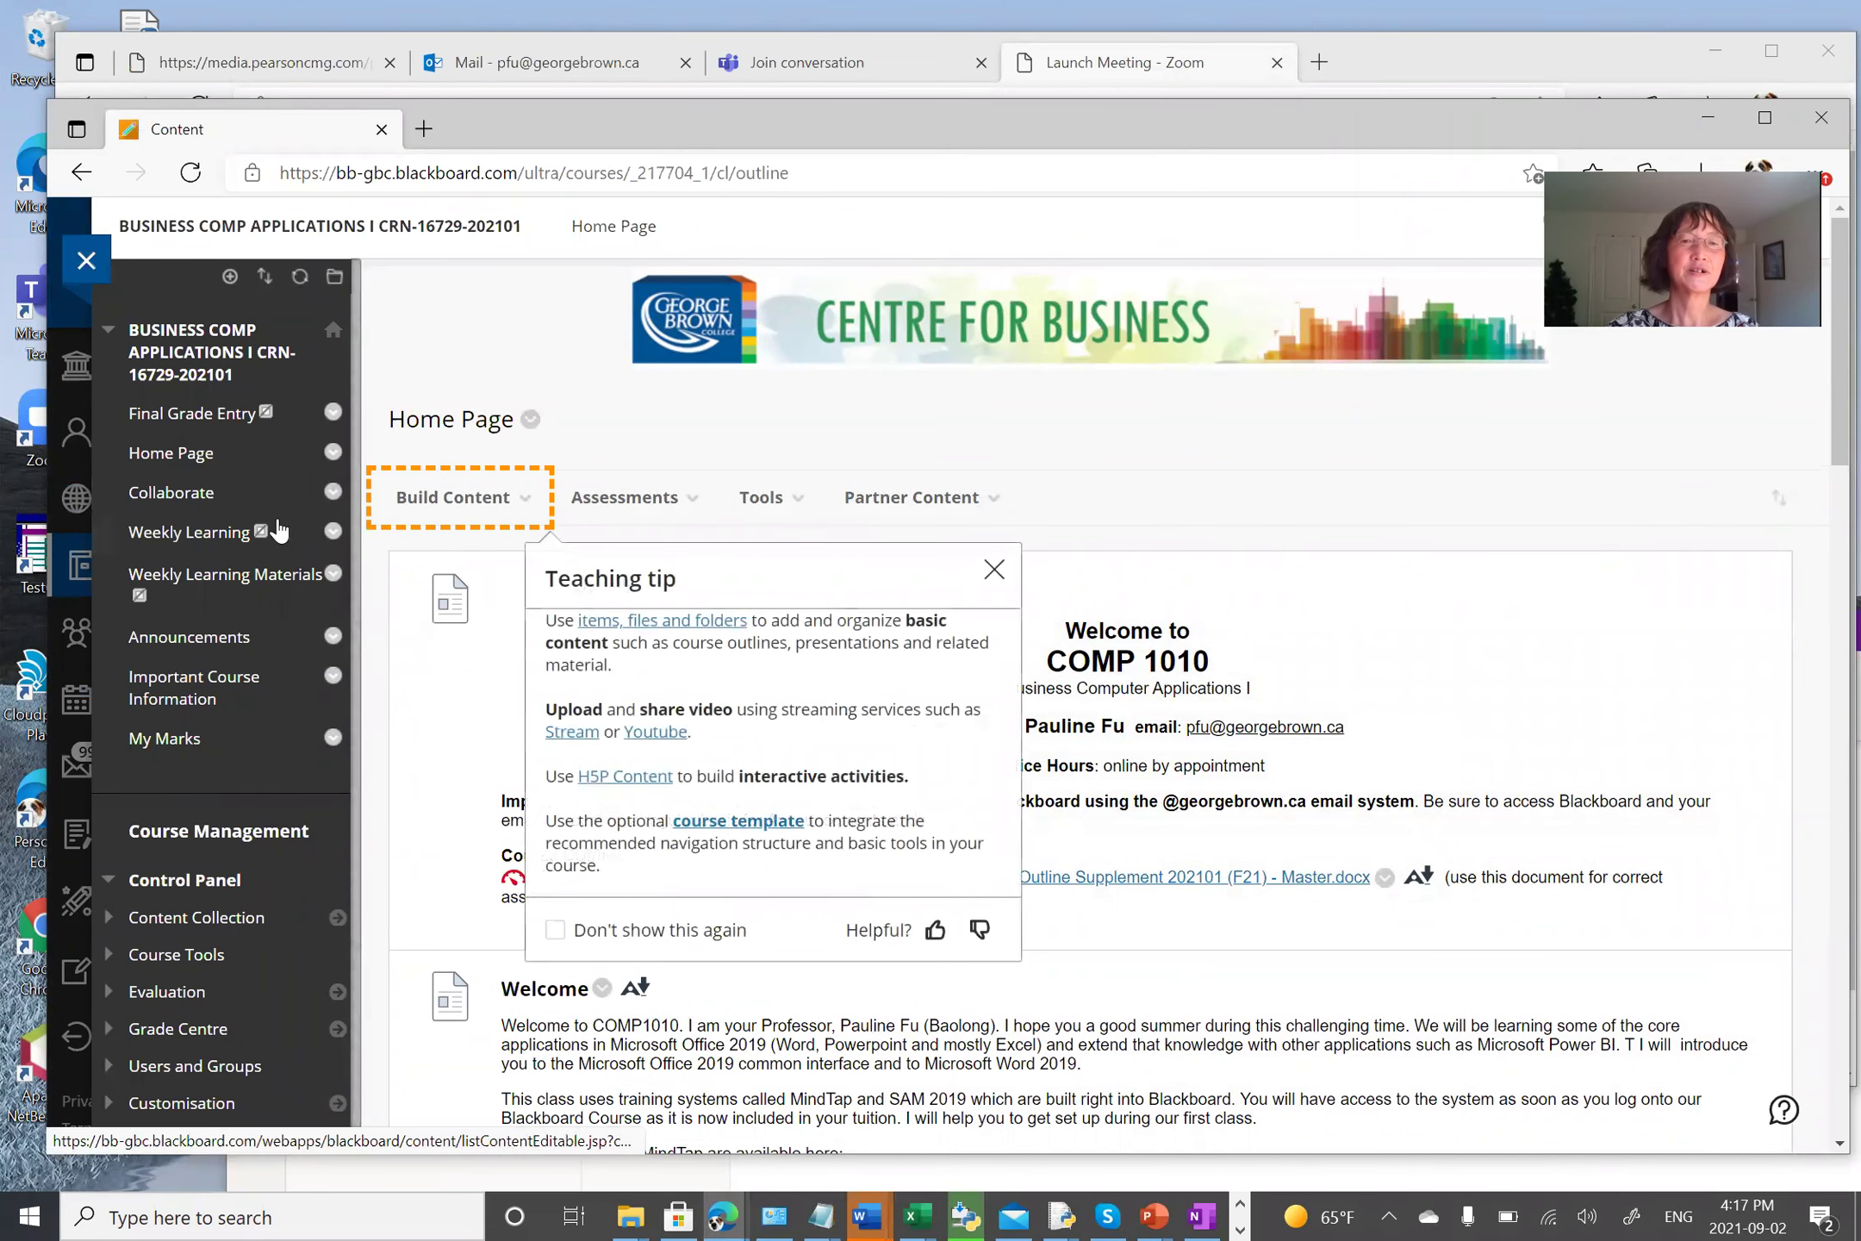
Step: Delete the Weekly Learning content area and all of its content from the course menu
{"action": "left_click", "coordinate": [333, 532]}
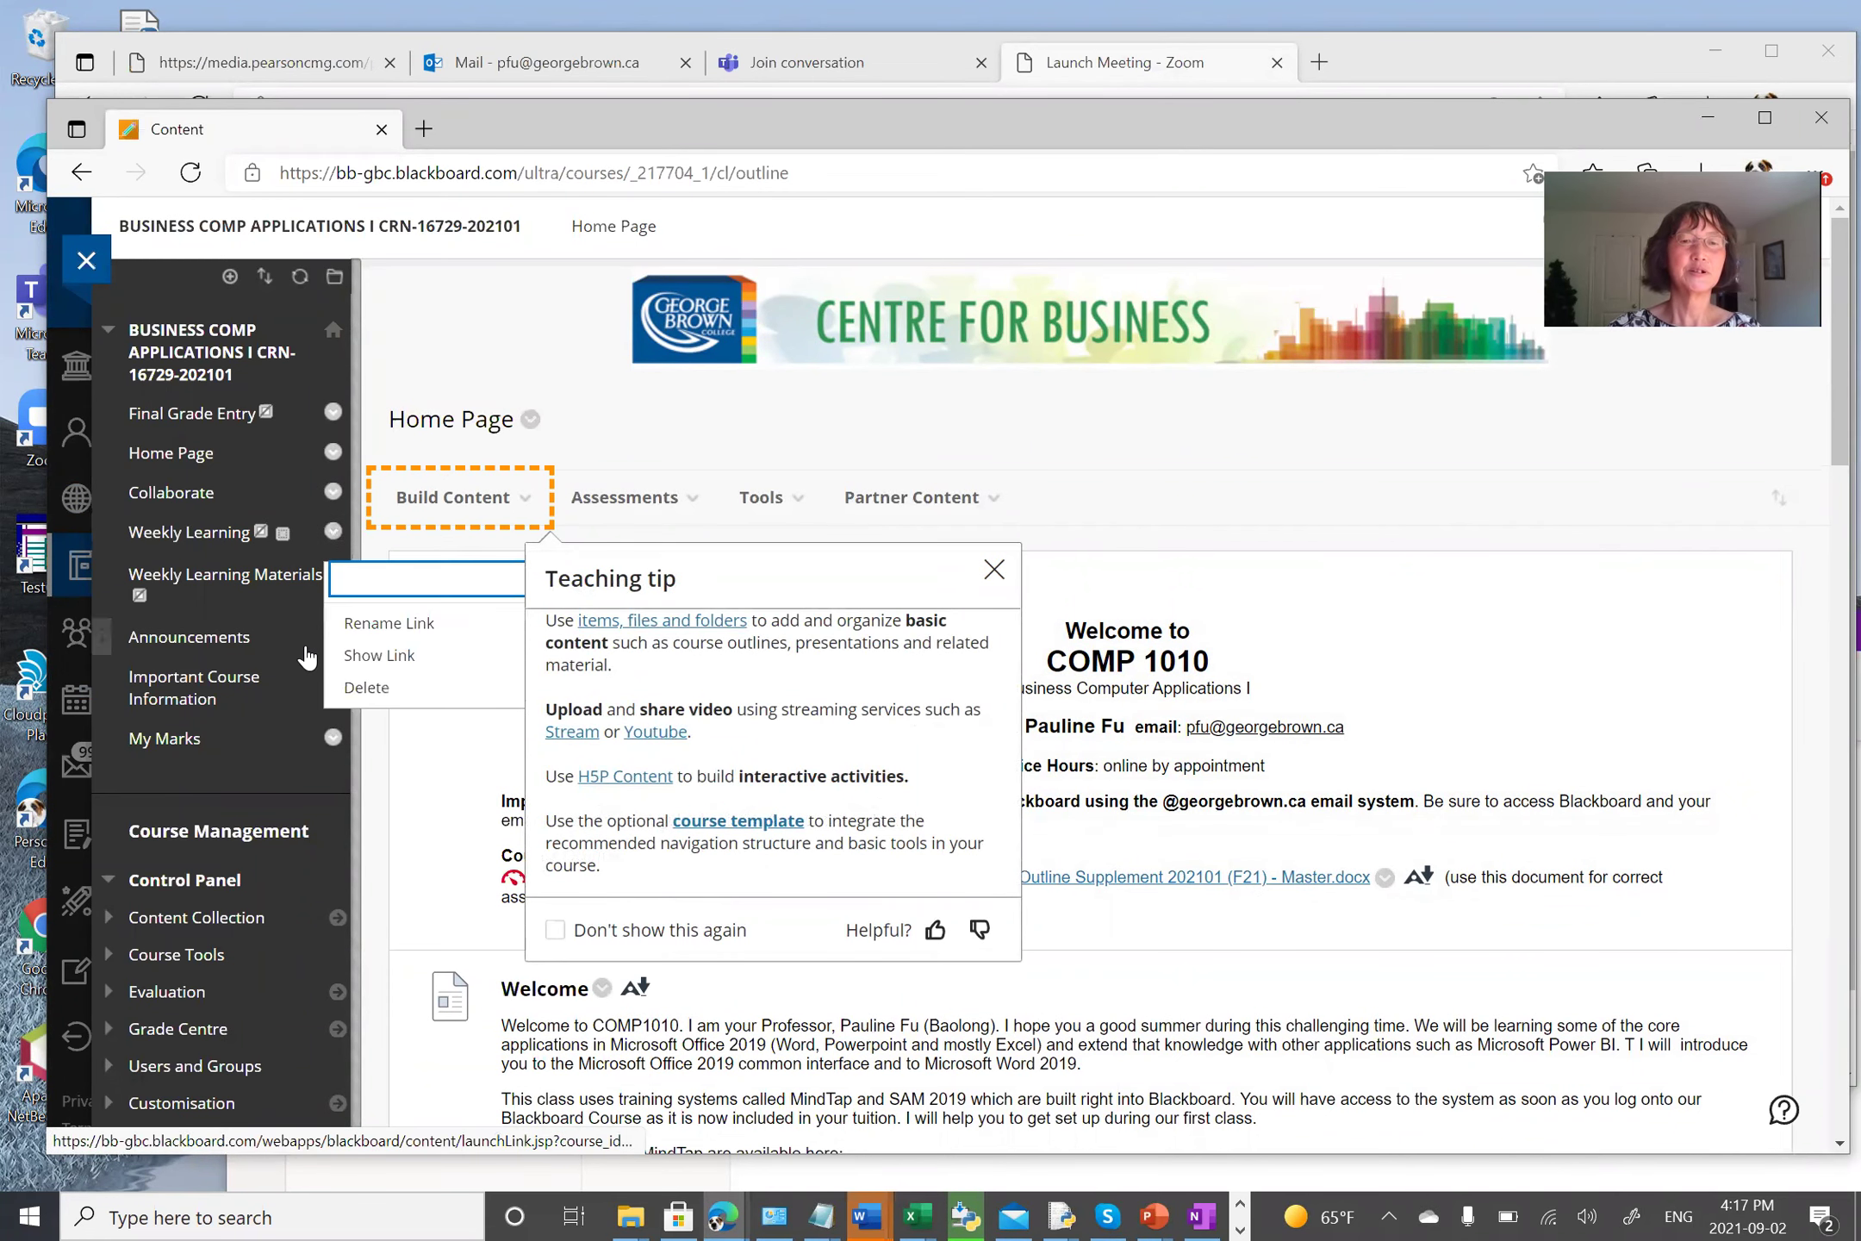
{"action": "left_click", "coordinate": [332, 533]}
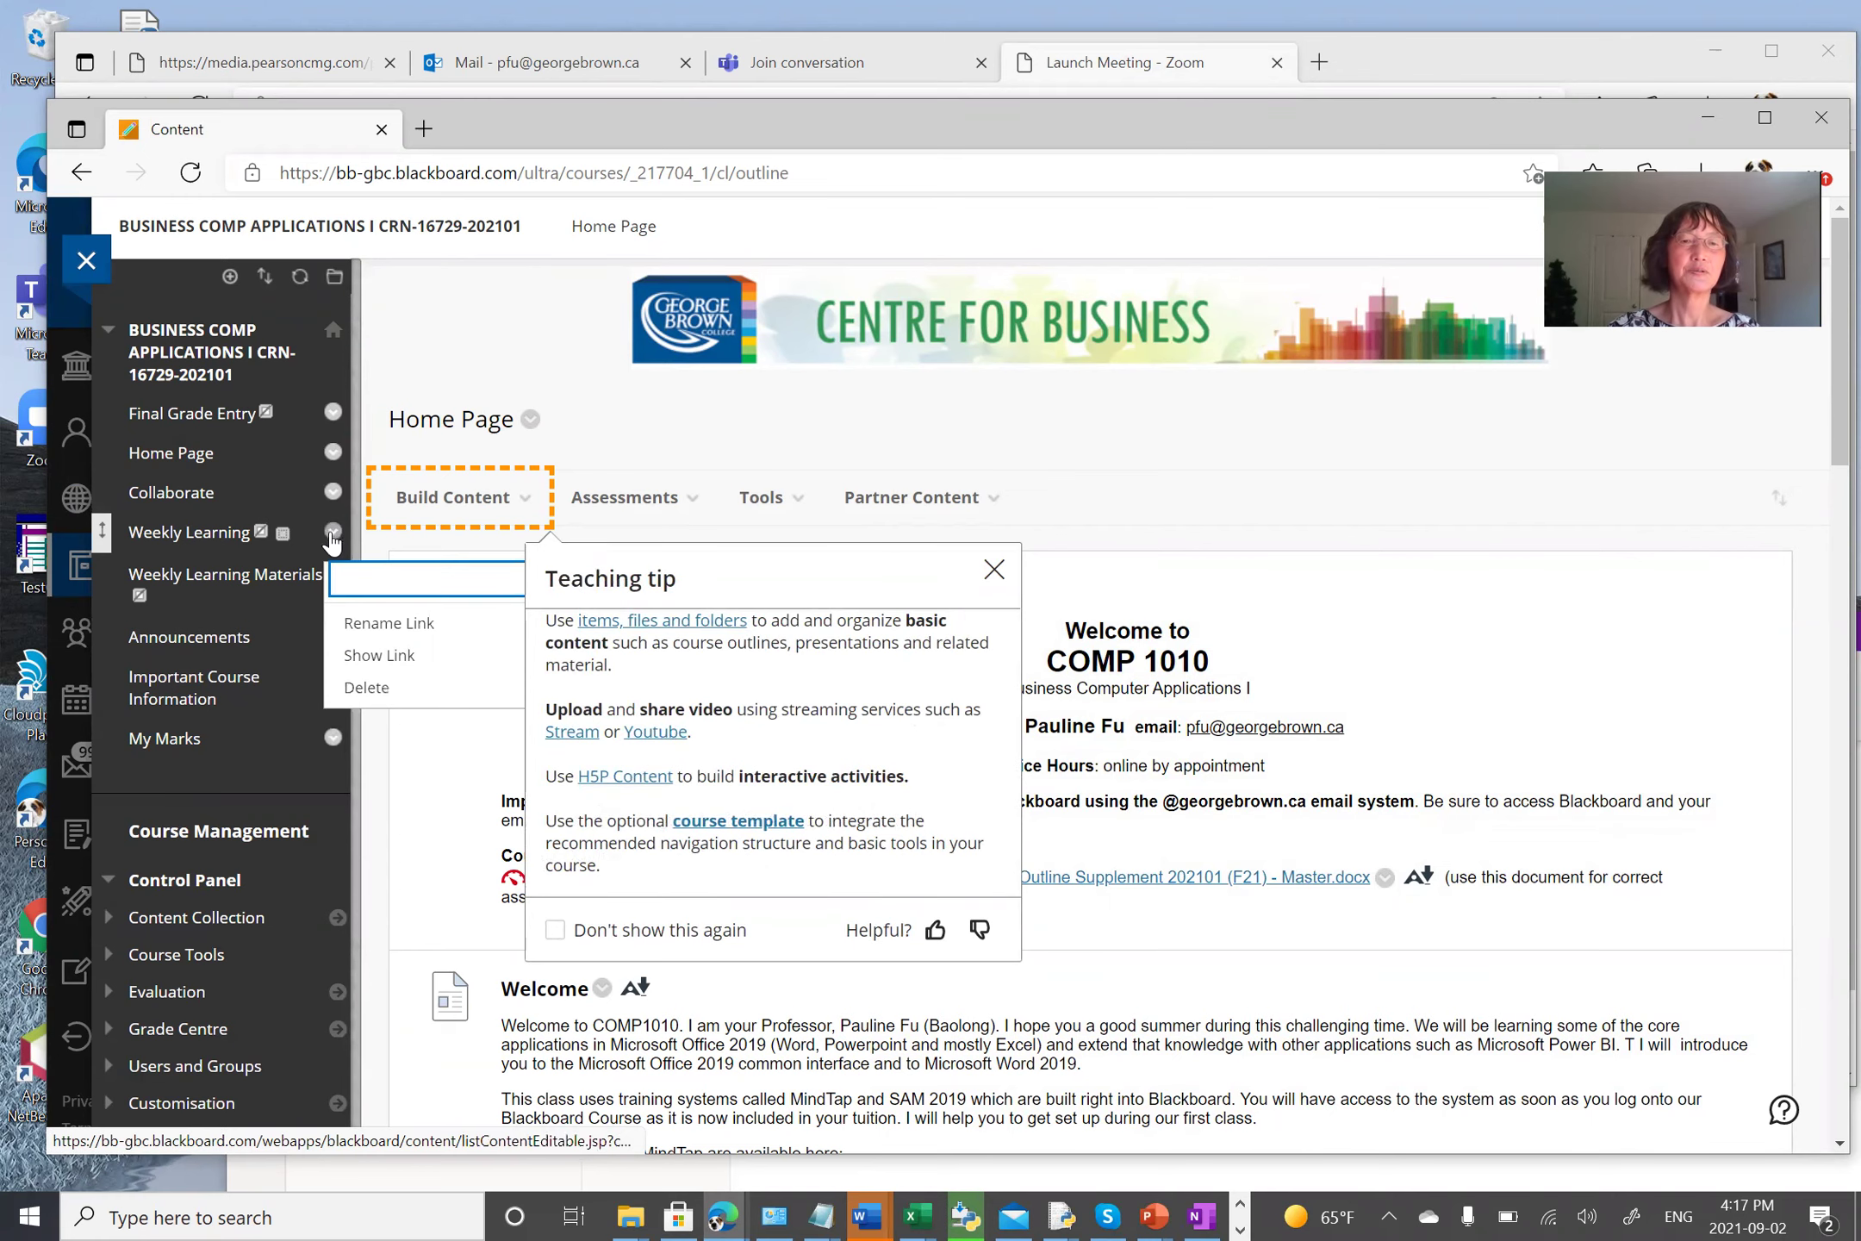
{"action": "left_click", "coordinate": [376, 693]}
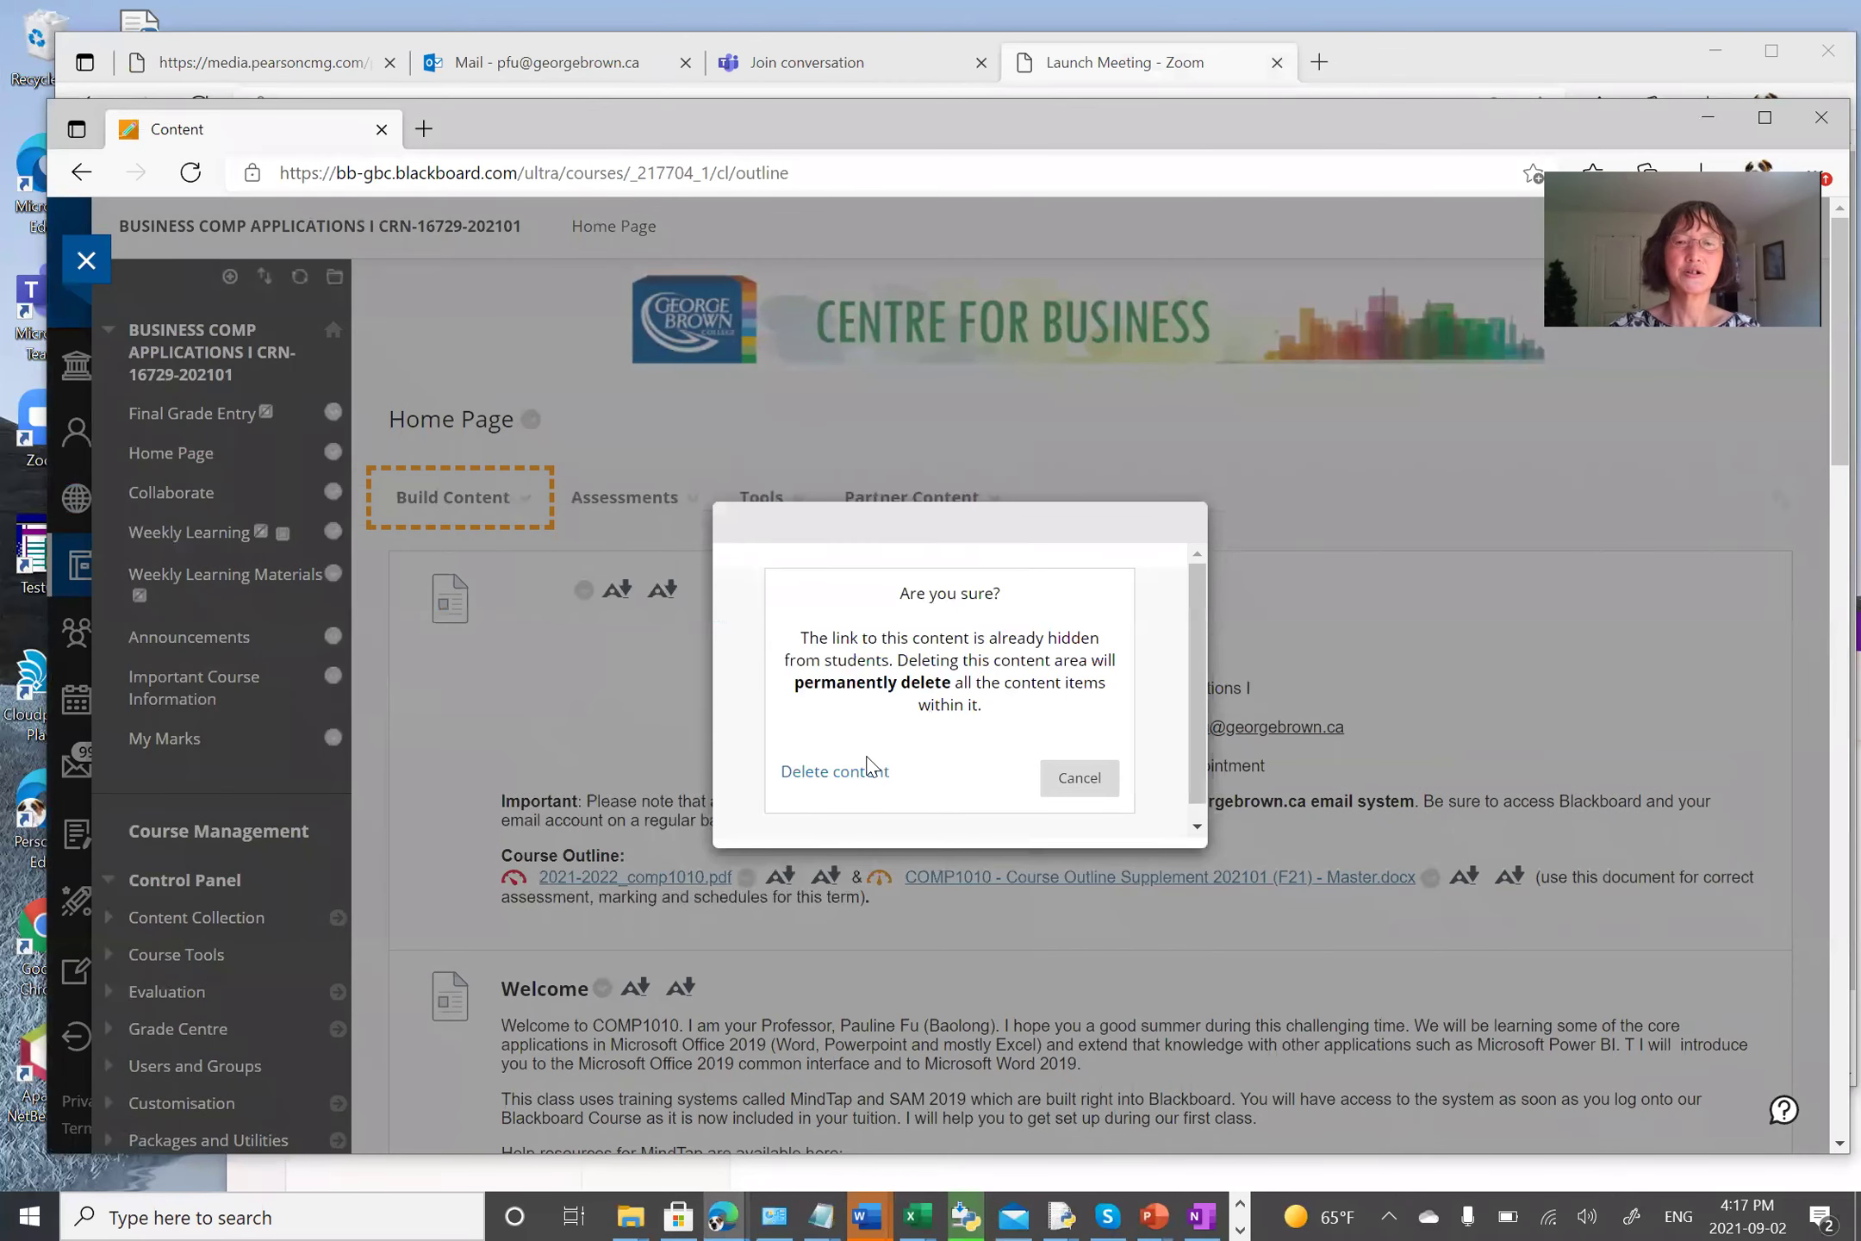
{"action": "left_click", "coordinate": [844, 776]}
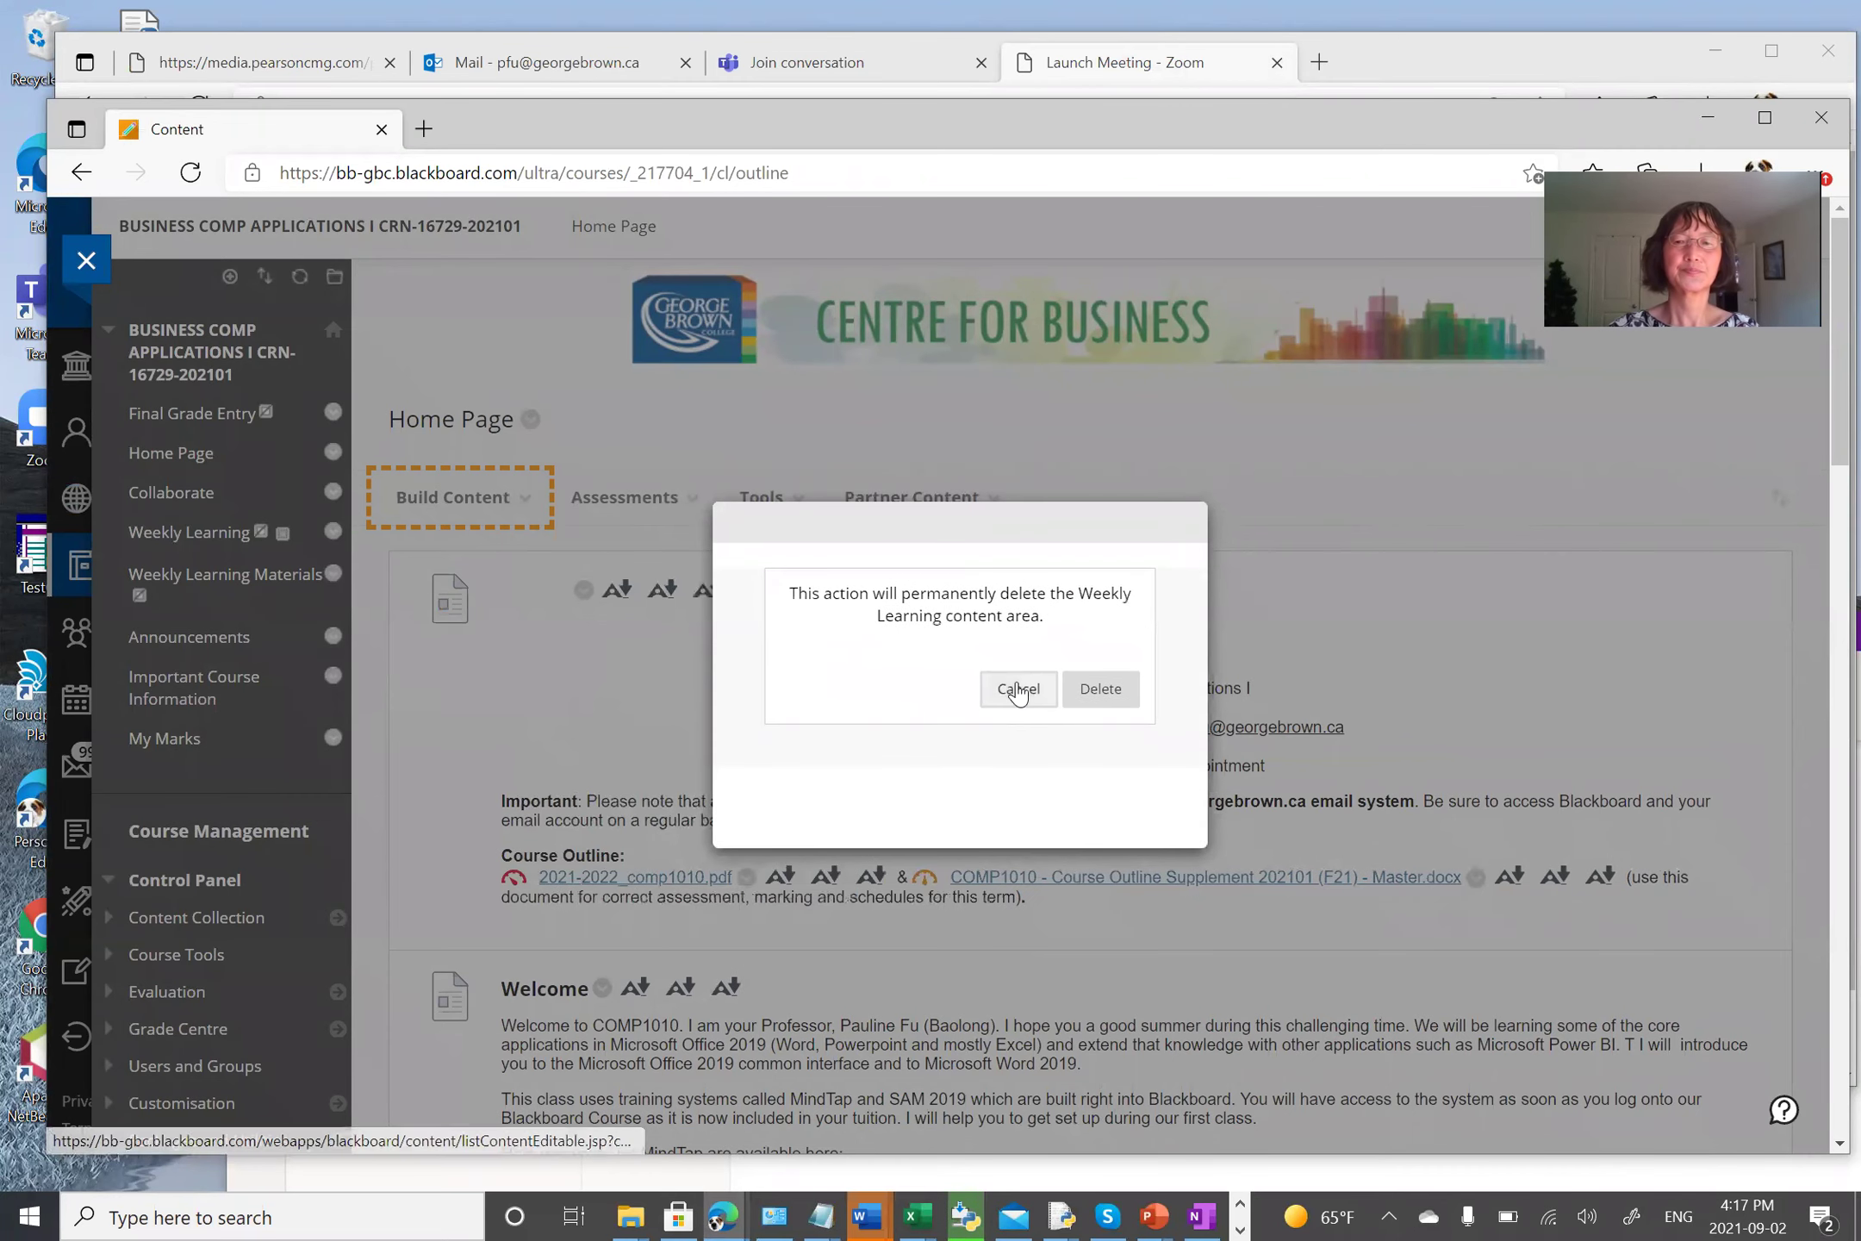
{"action": "left_click", "coordinate": [1099, 691]}
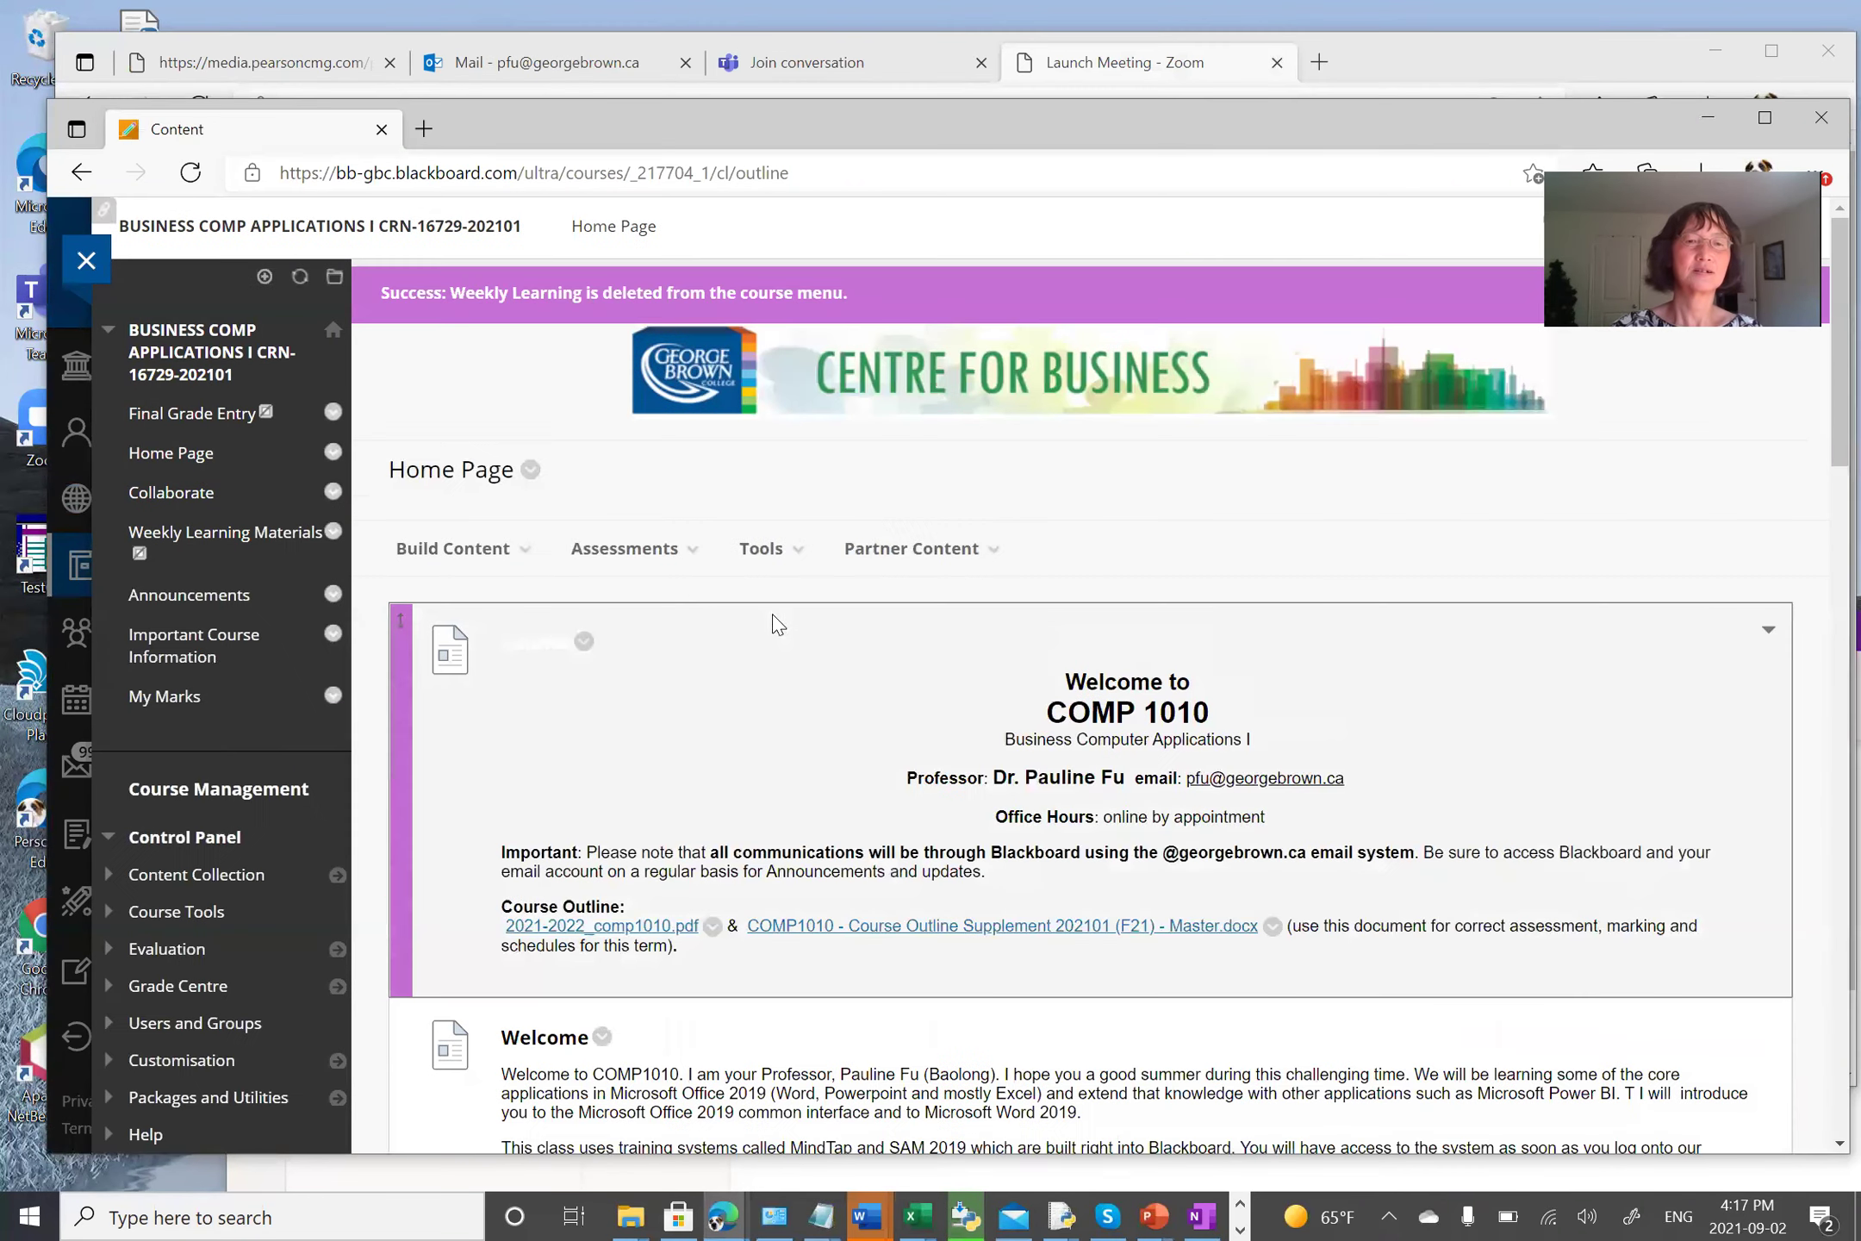
Step: Add a content area named Weekly Learning and move it directly below Home Page
{"action": "left_click", "coordinate": [229, 277]}
{"action": "left_click", "coordinate": [230, 278]}
{"action": "left_click", "coordinate": [229, 277]}
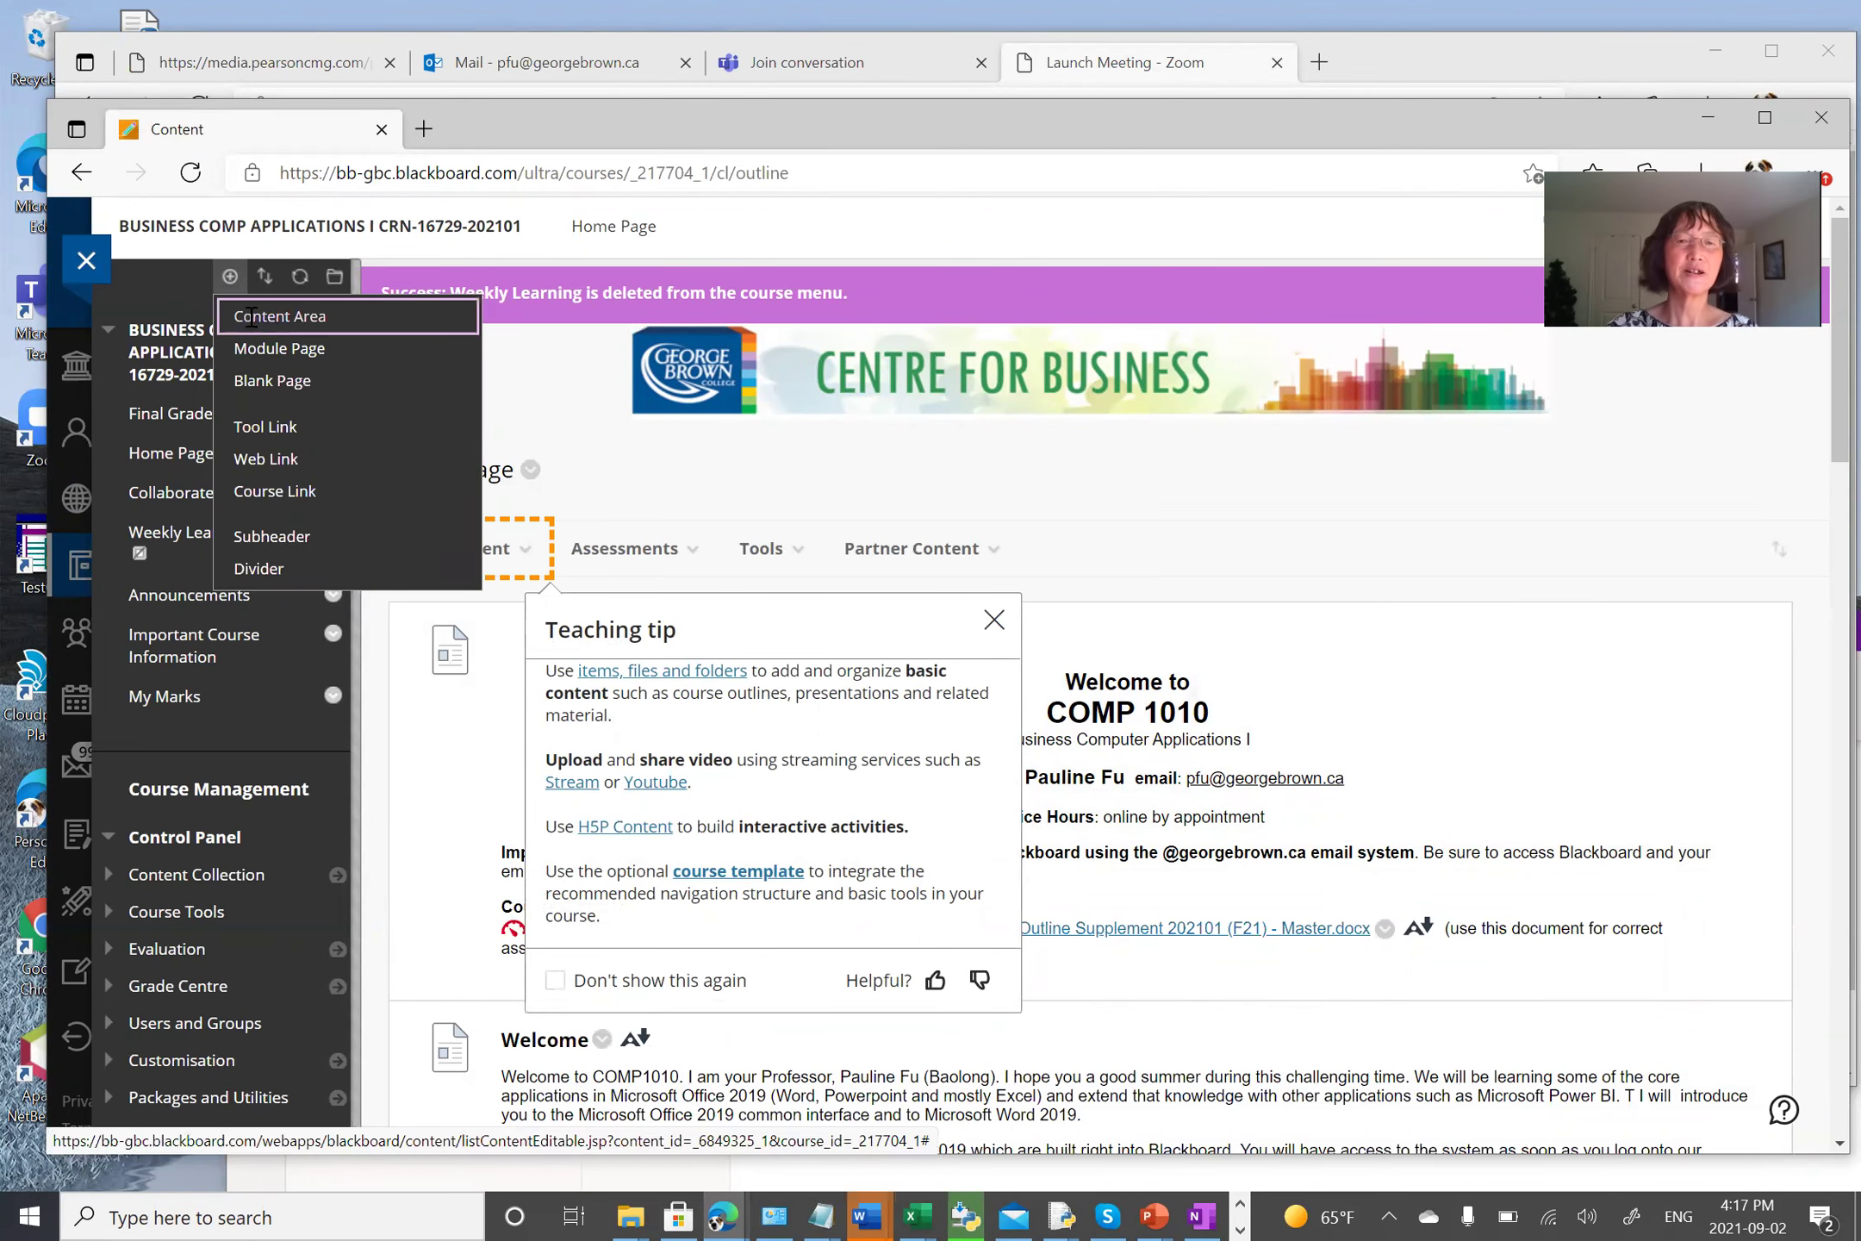
{"action": "left_click", "coordinate": [251, 317]}
{"action": "left_click", "coordinate": [280, 393]}
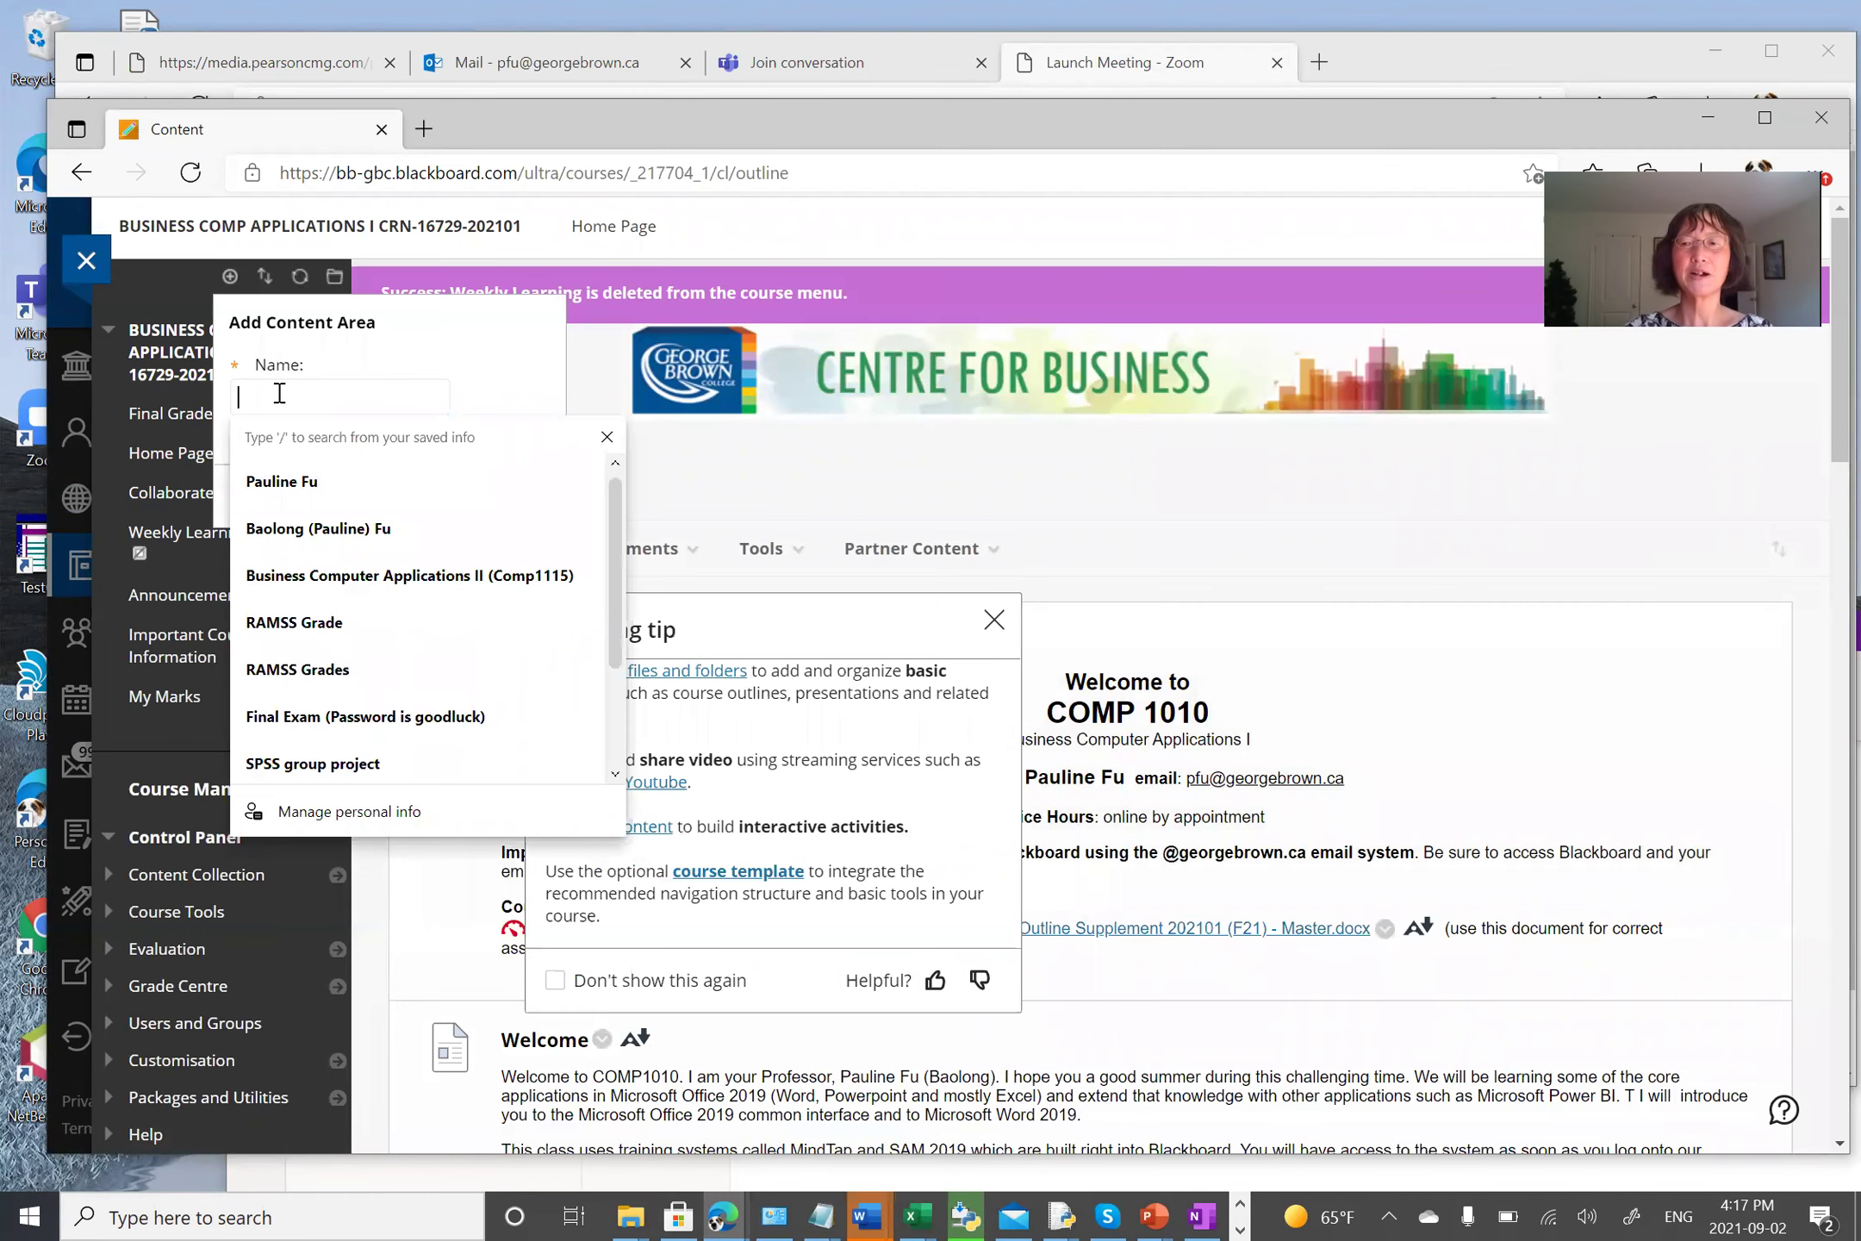
{"action": "type", "text": "WEek"}
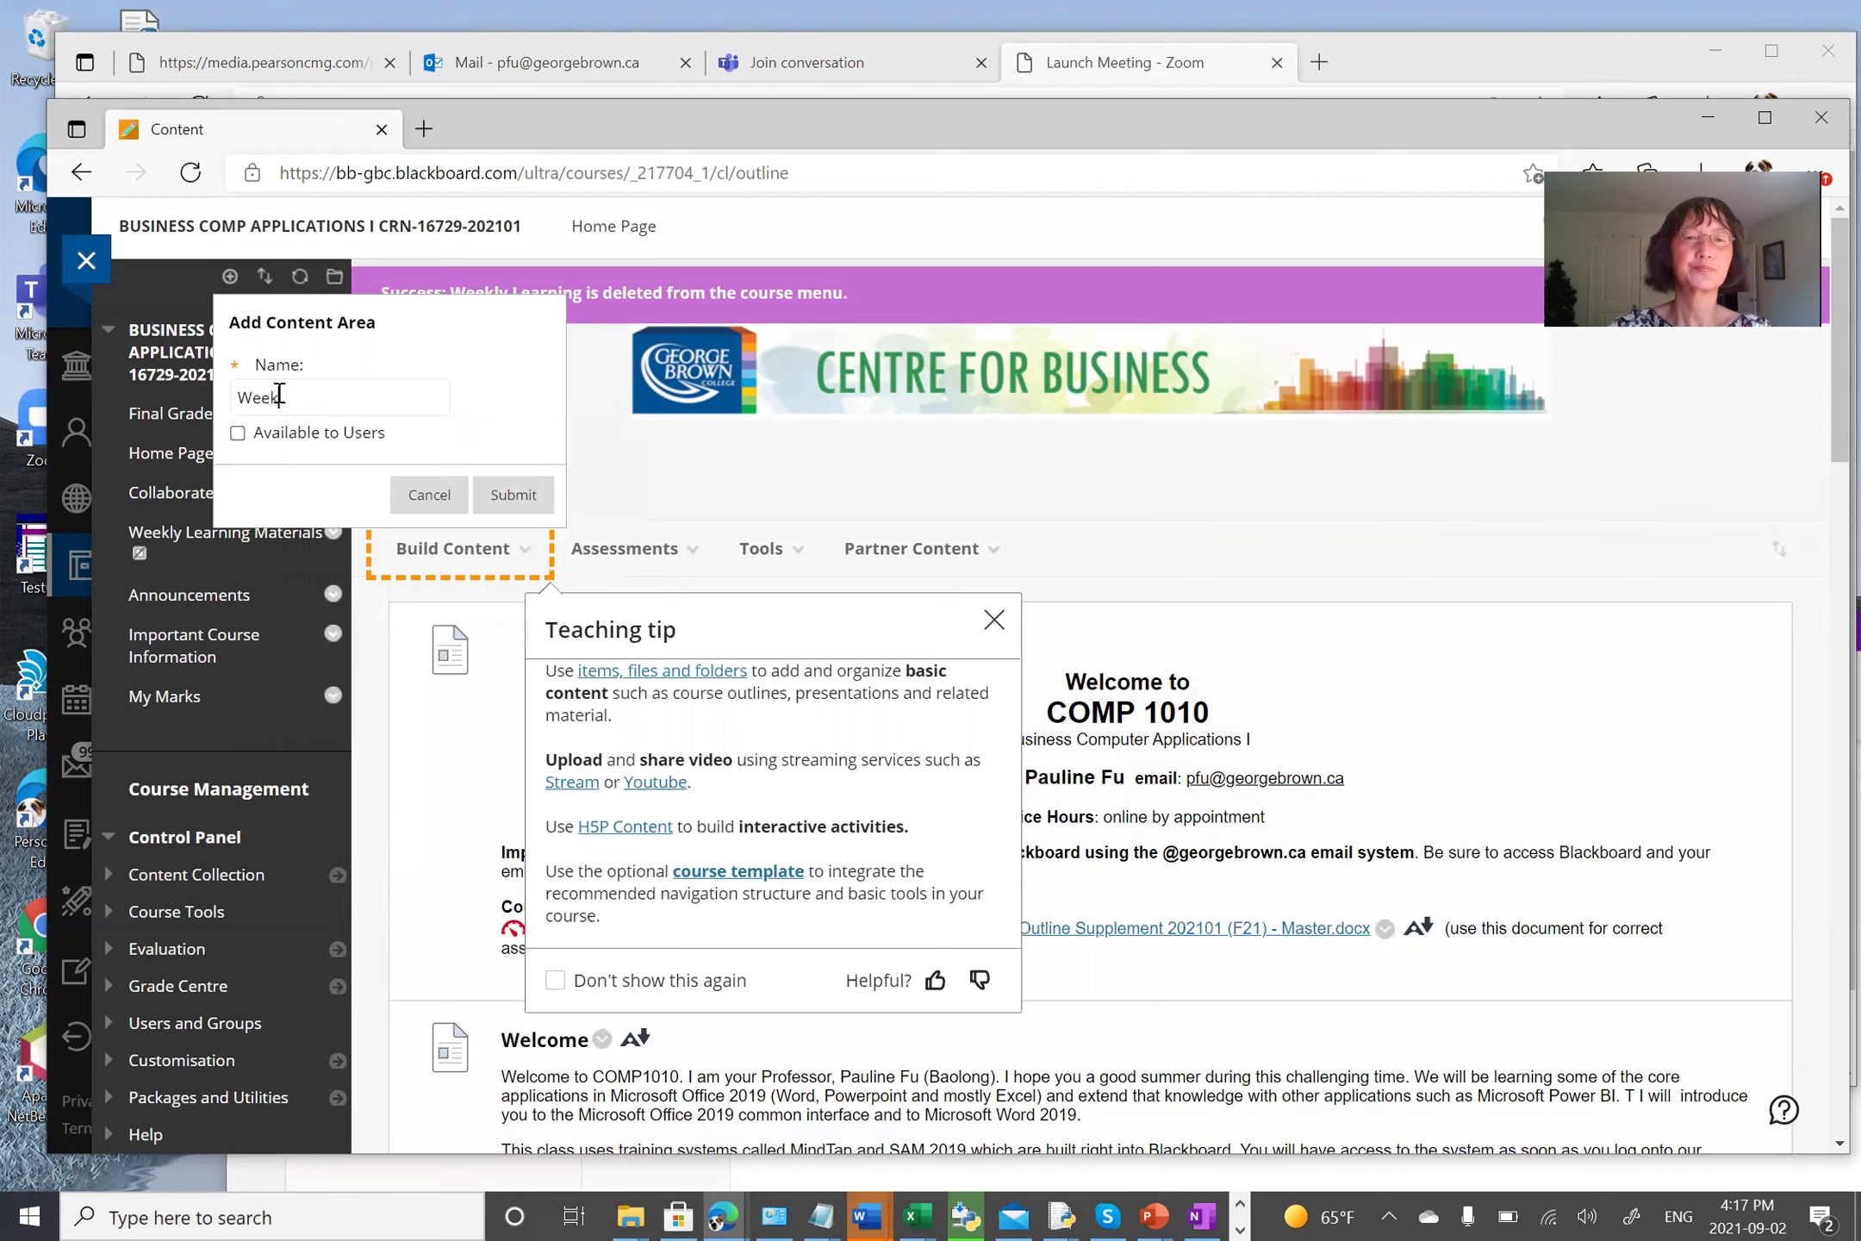
{"action": "type", "text": "ly Learning"}
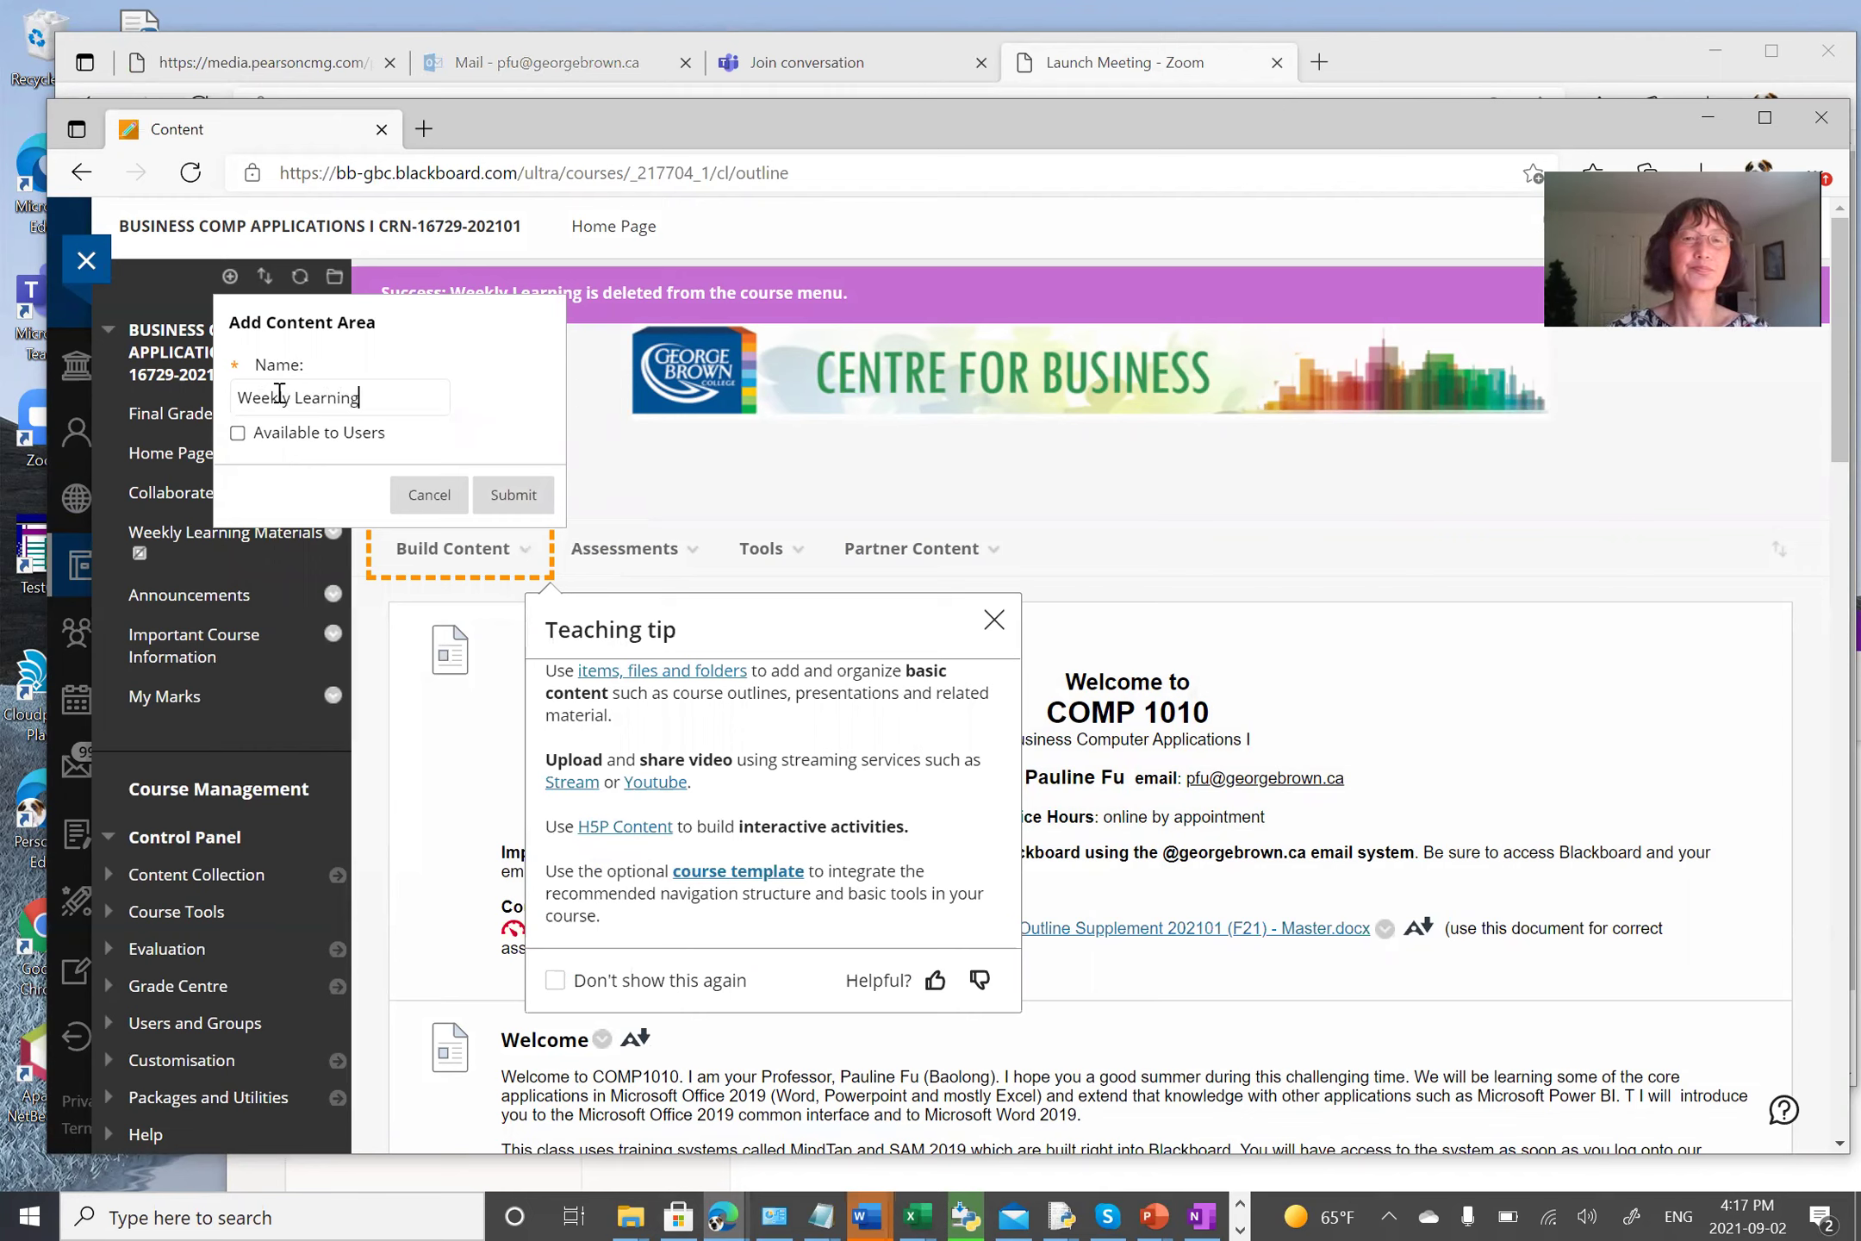
{"action": "left_click", "coordinate": [517, 501]}
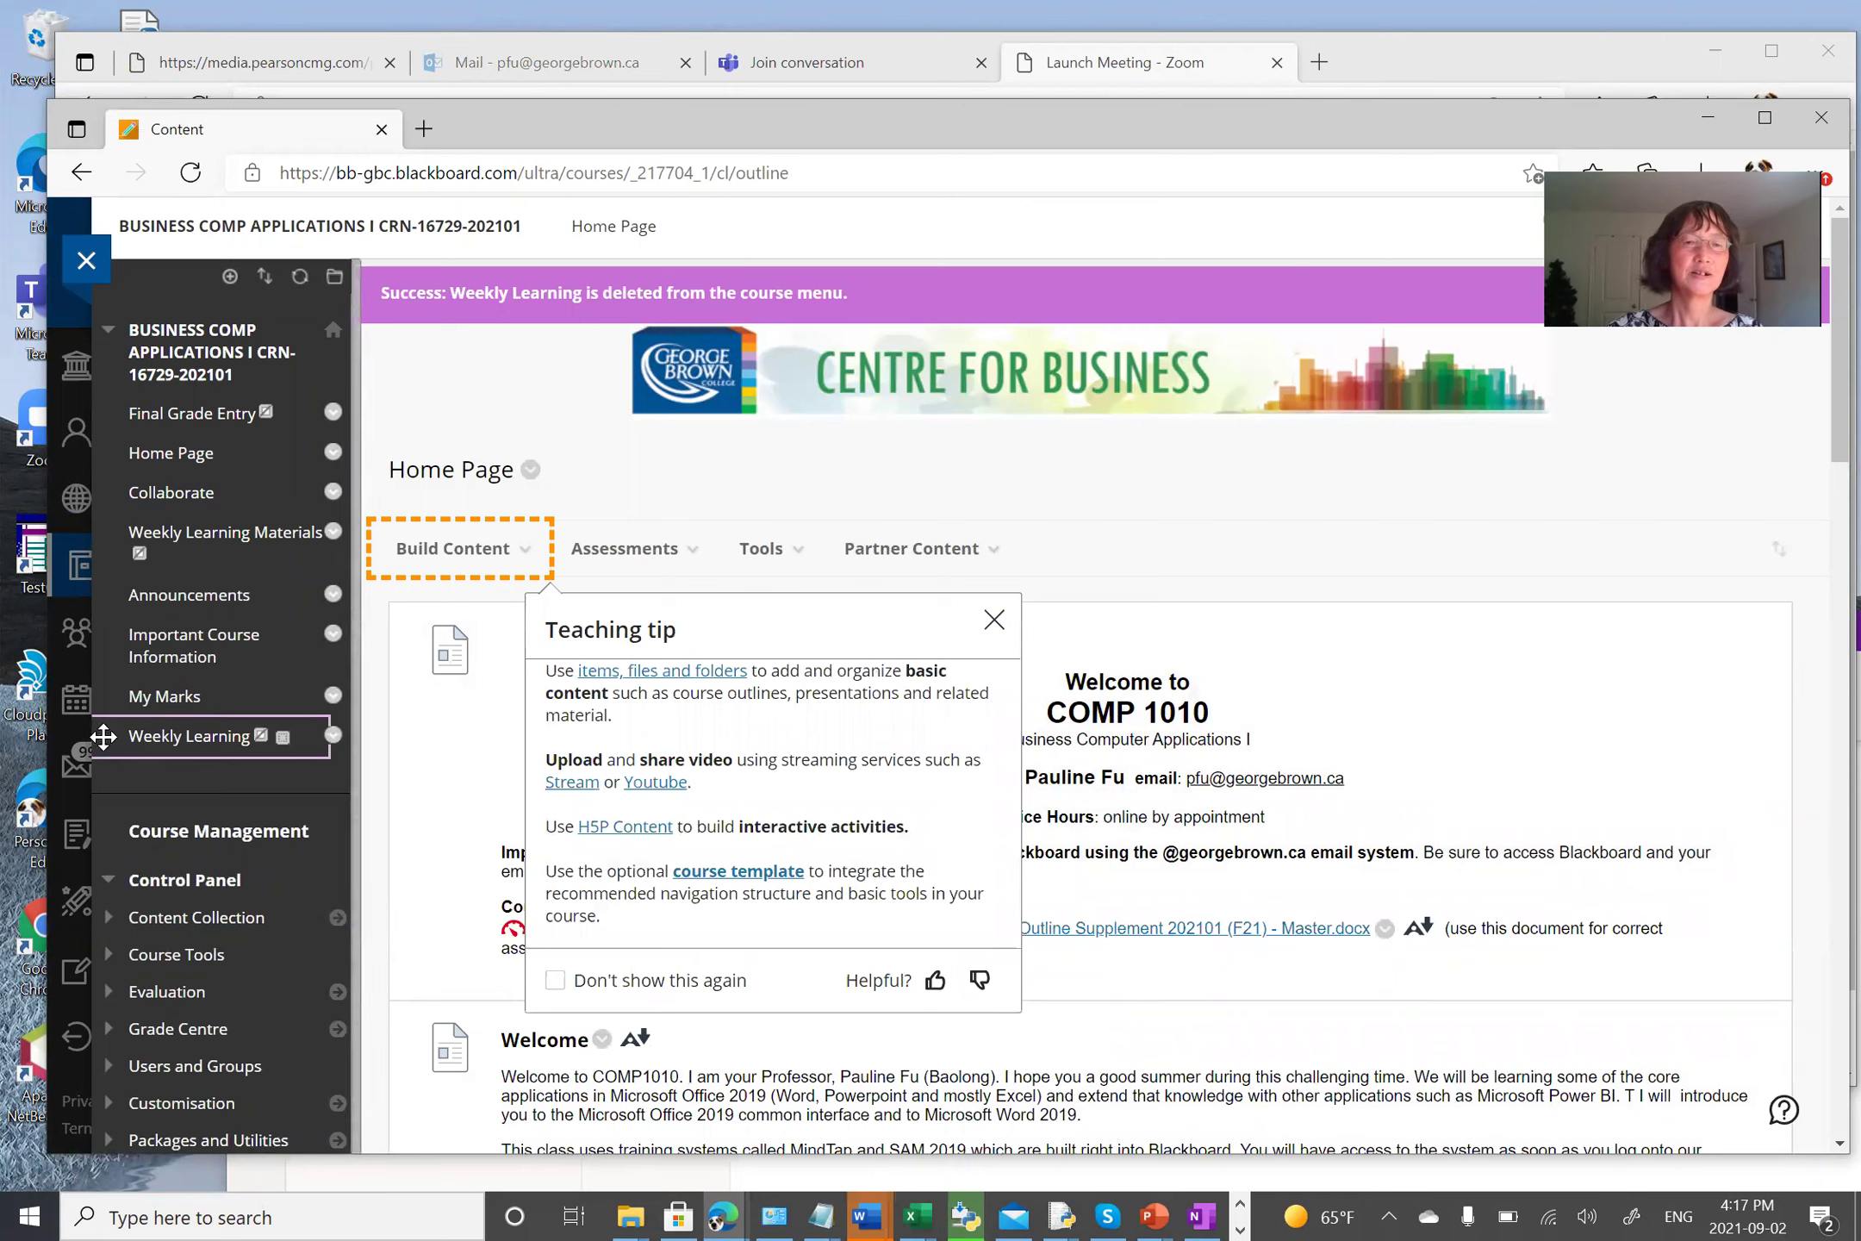
{"action": "left_click_drag", "start_coordinate": [102, 736], "coordinate": [101, 479]}
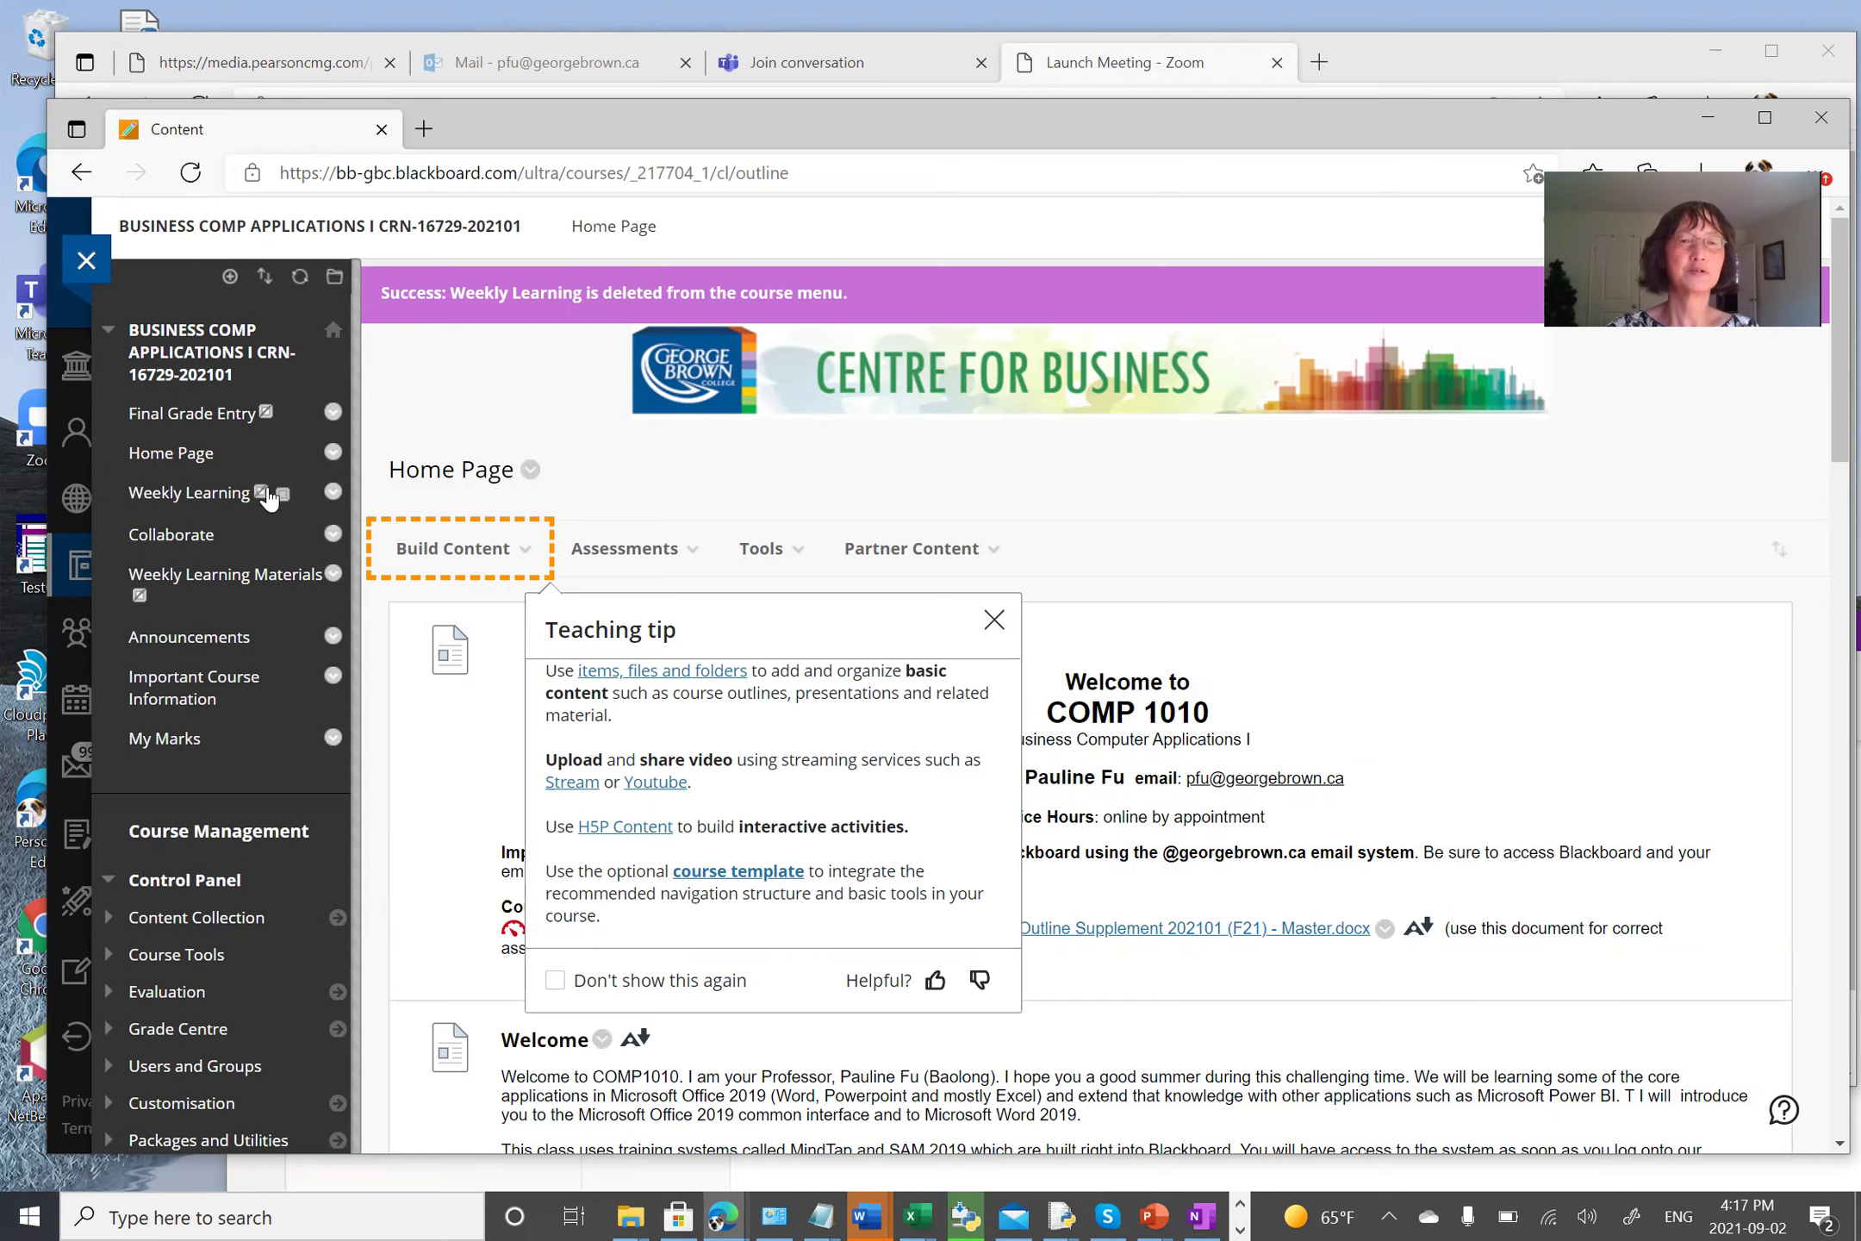
Step: In Weekly Learning, open the Cengage Mindlinks Course via Partner Content's Content Market
{"action": "left_click", "coordinate": [188, 495]}
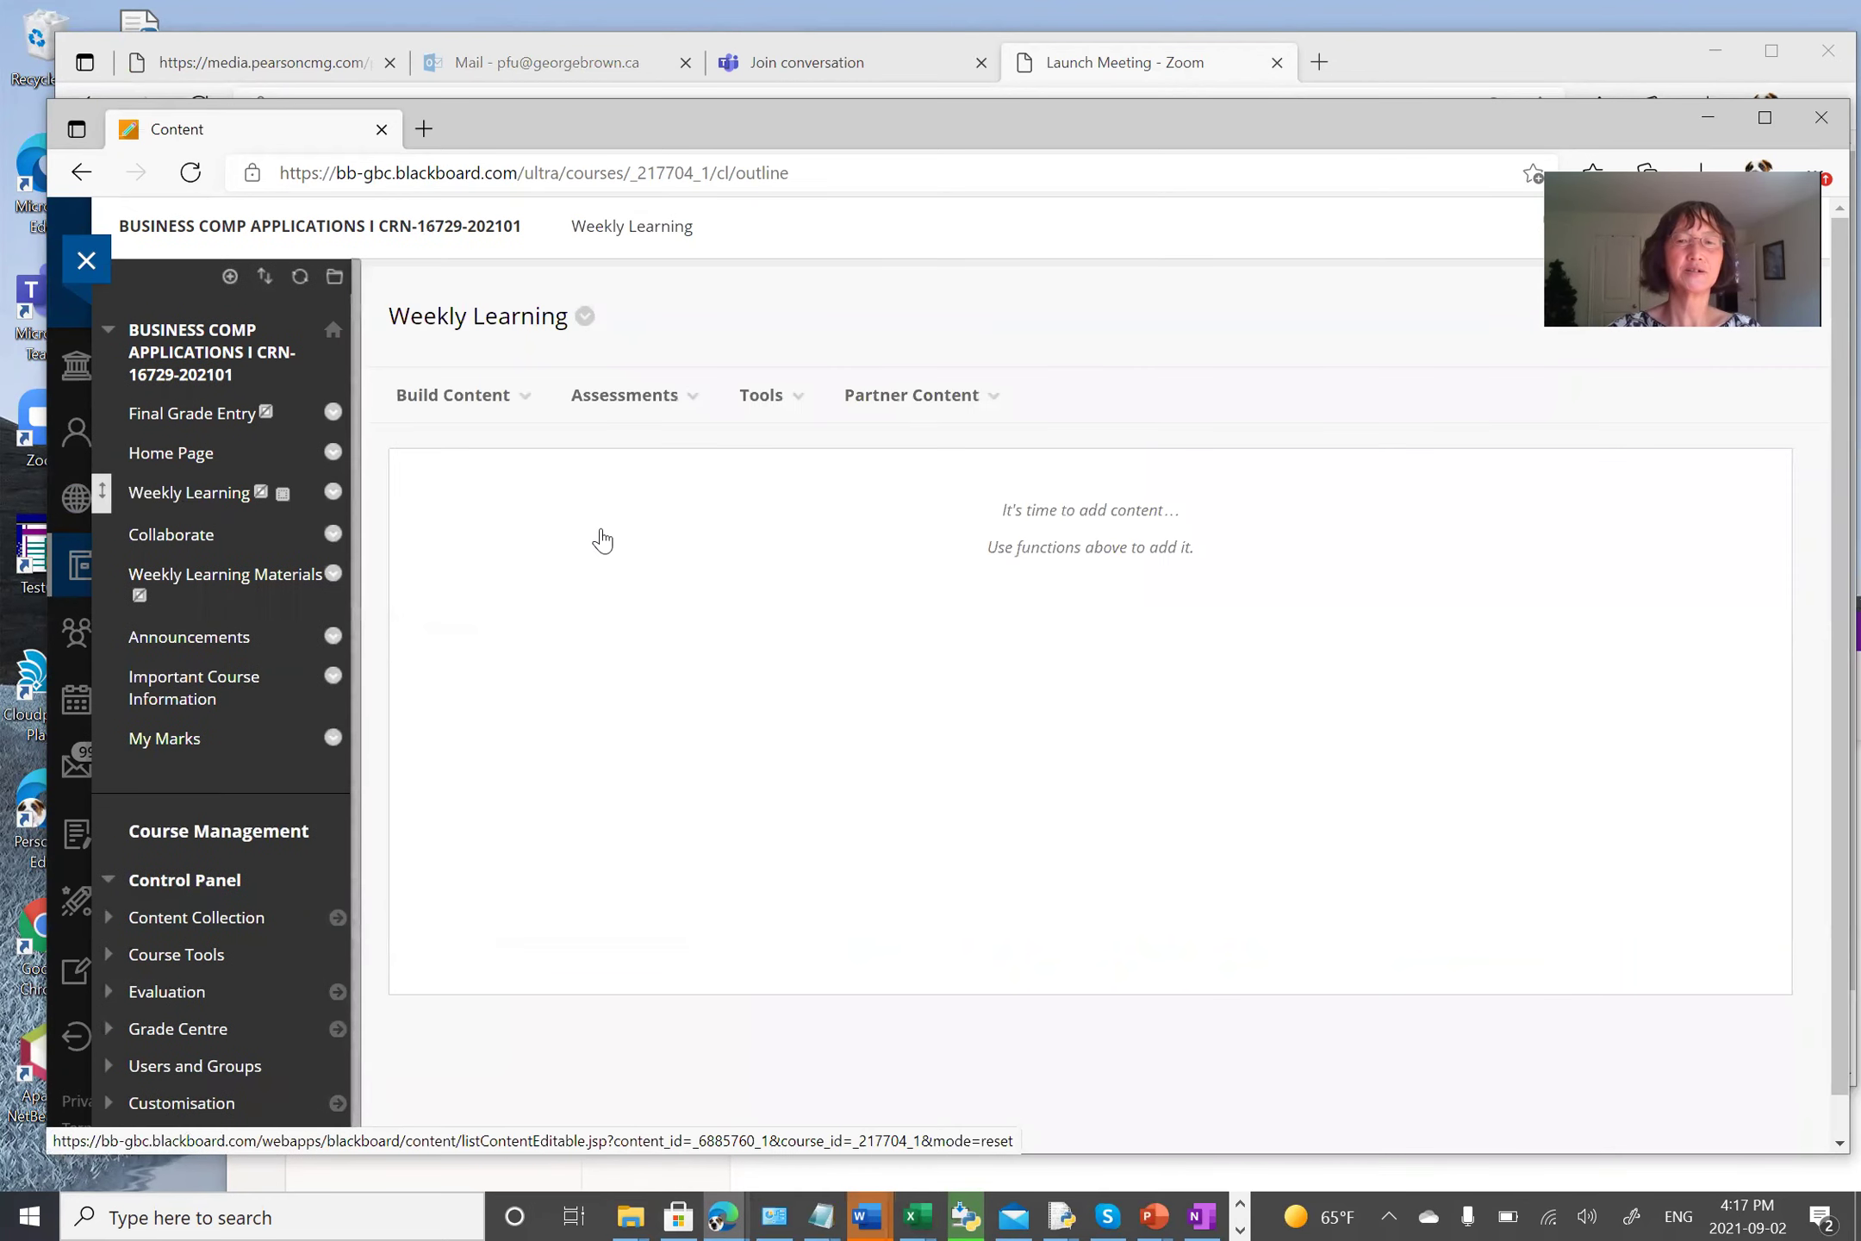
{"action": "left_click", "coordinate": [926, 405]}
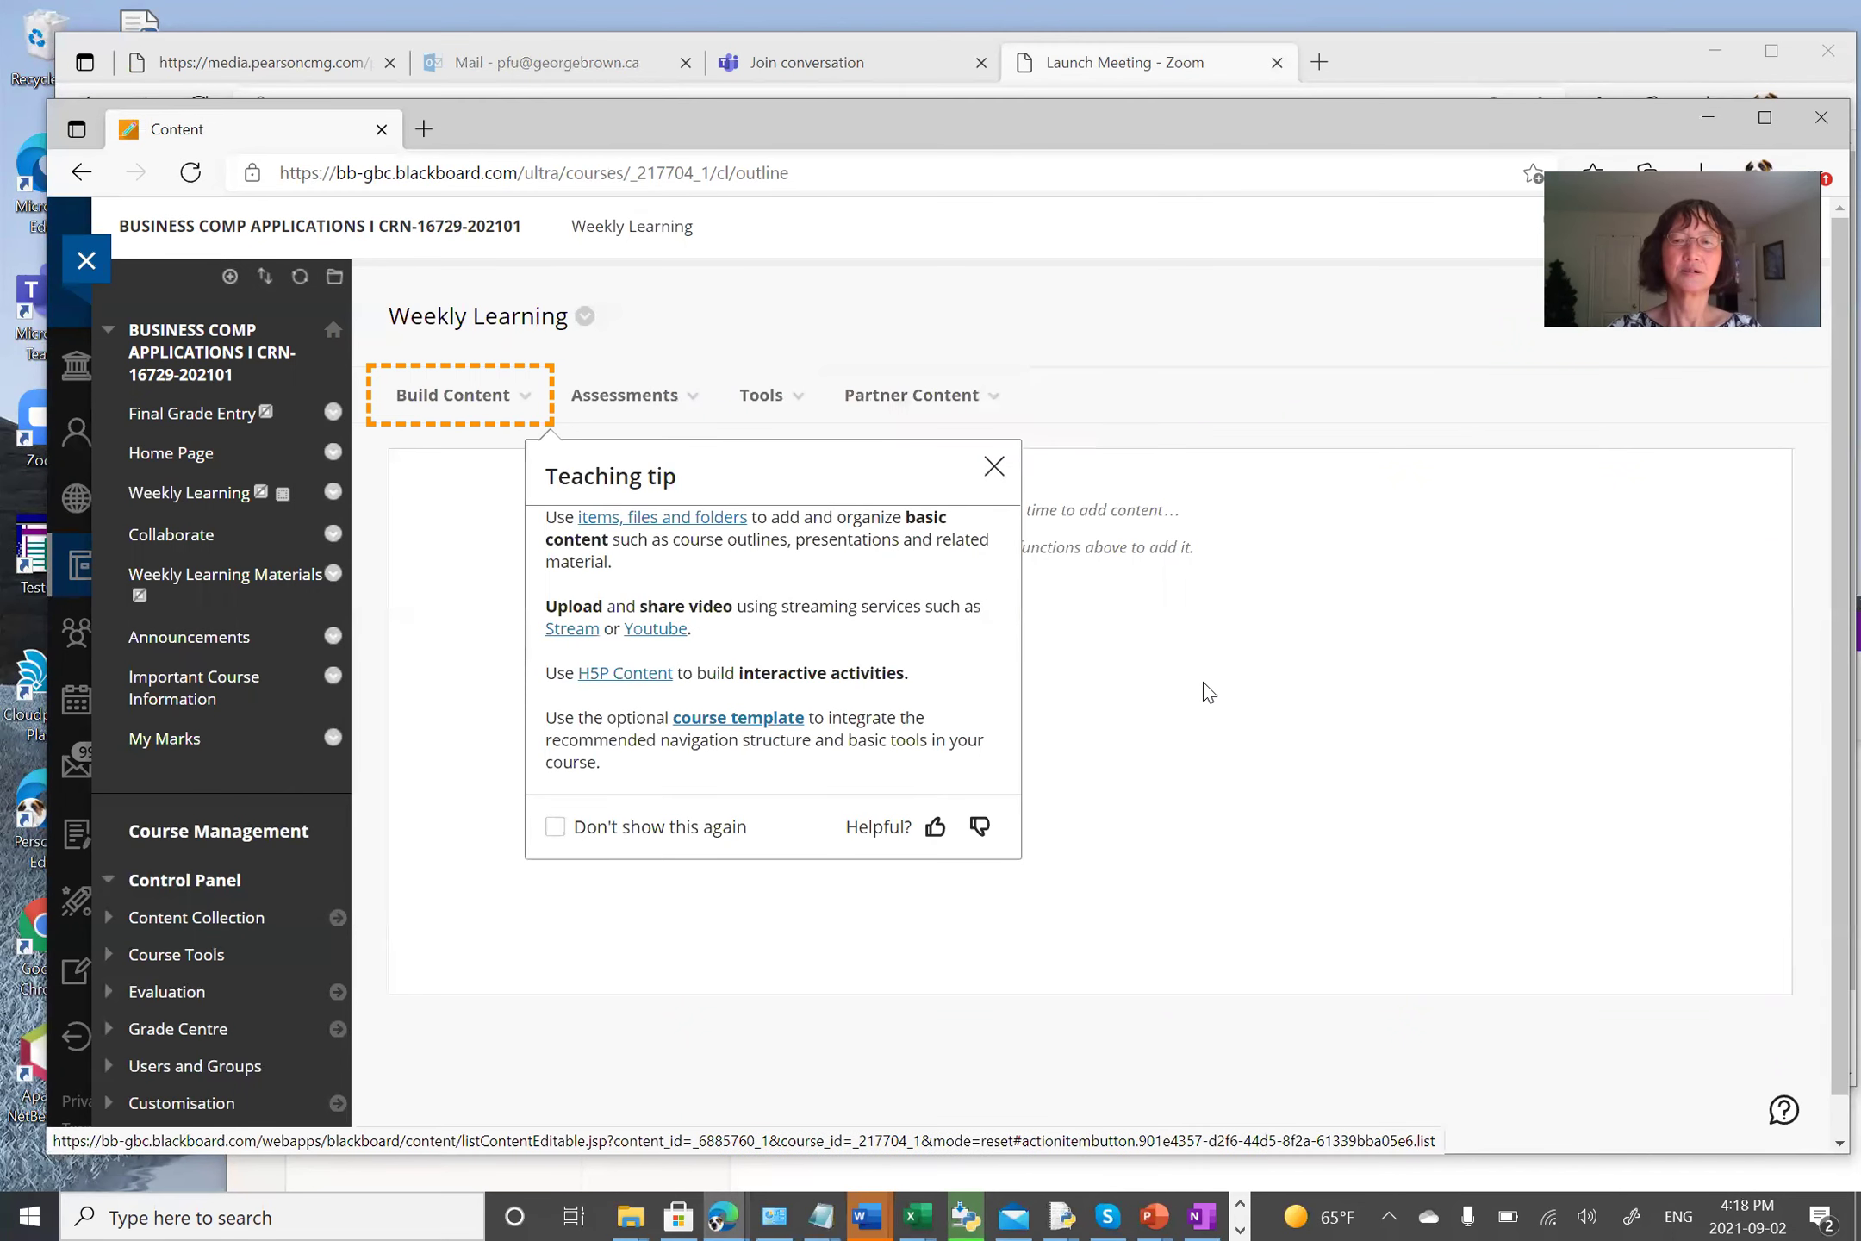
{"action": "left_click", "coordinate": [982, 462]}
{"action": "left_click", "coordinate": [913, 397]}
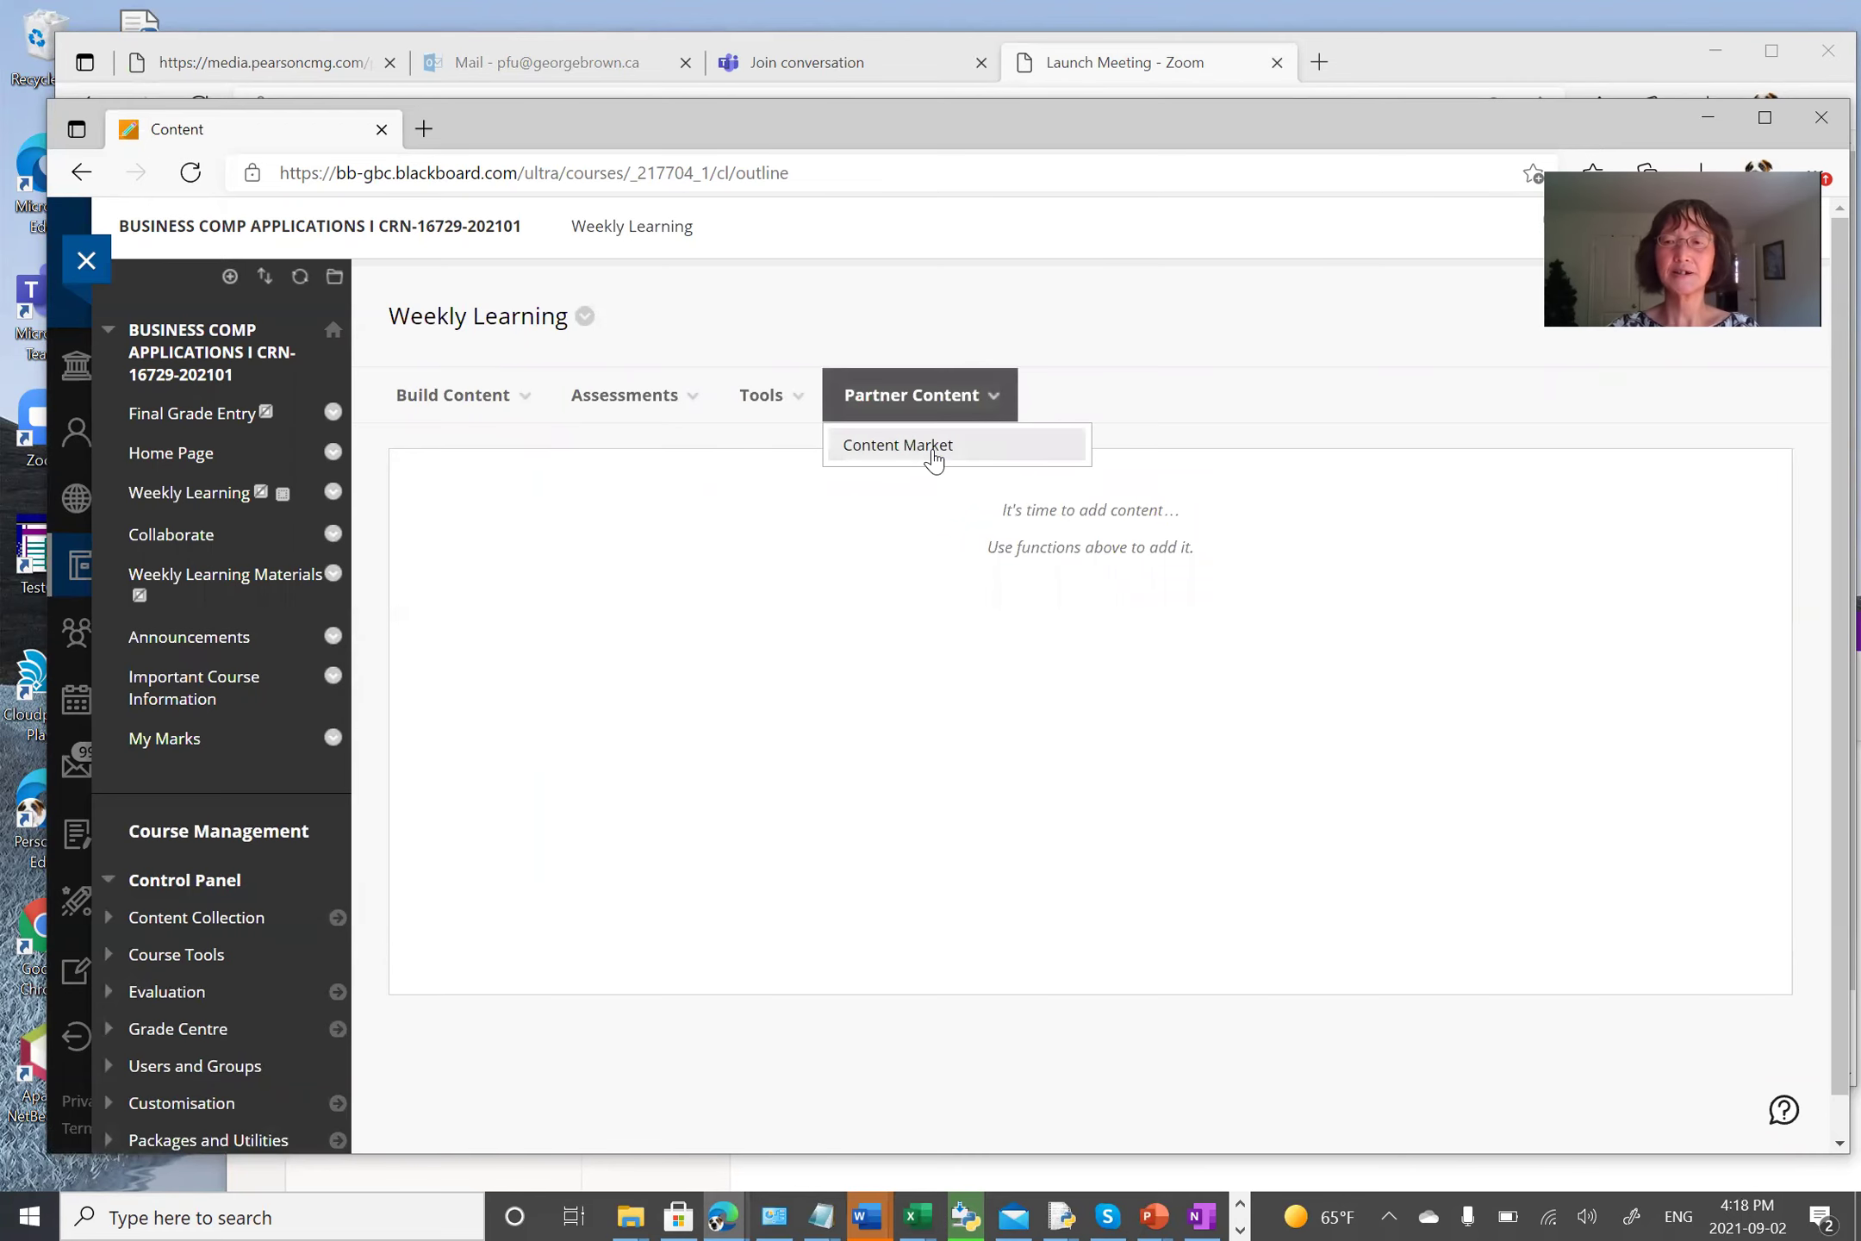
{"action": "left_click", "coordinate": [933, 450]}
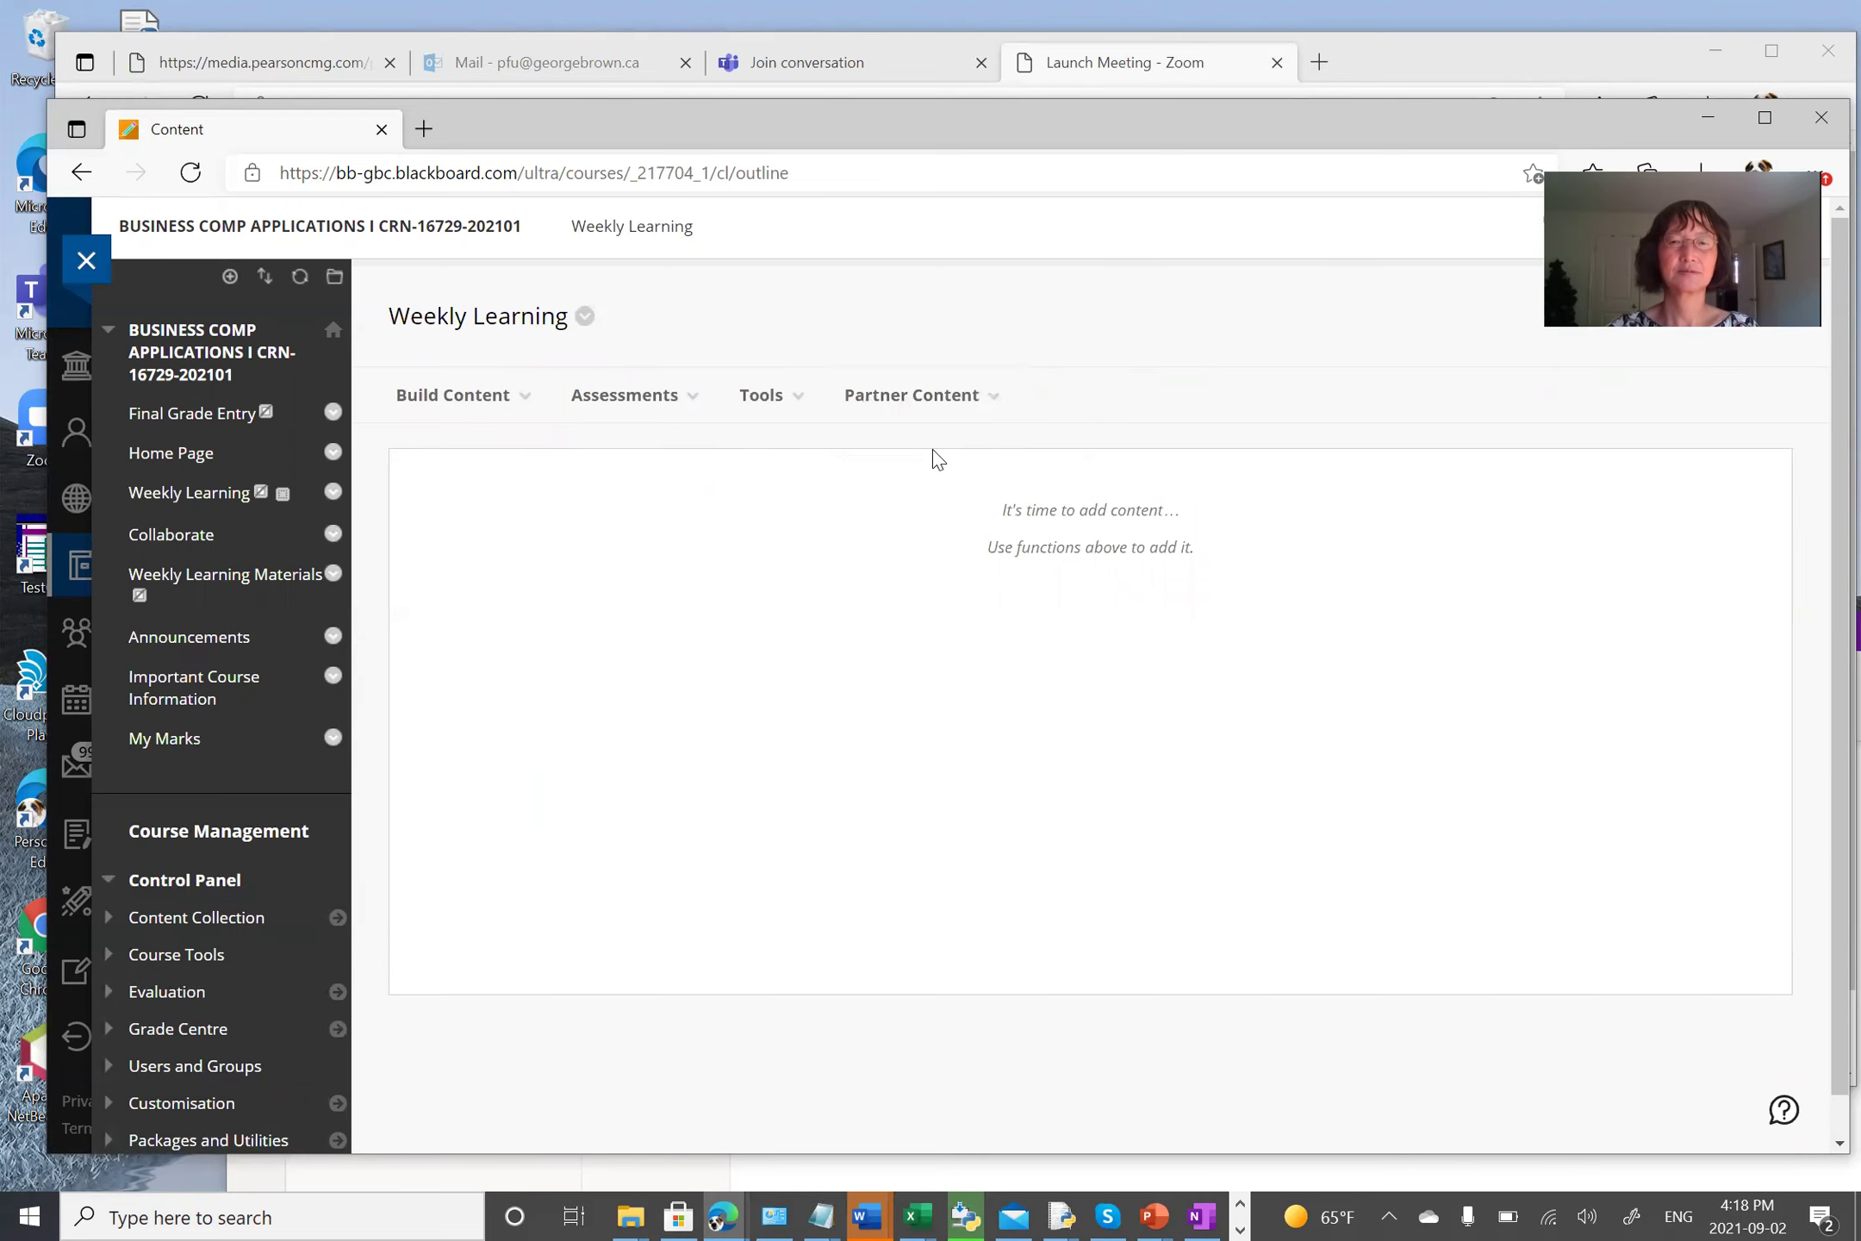
{"action": "scroll", "coordinate": [939, 681], "scroll_direction": "down", "scroll_amount": 2}
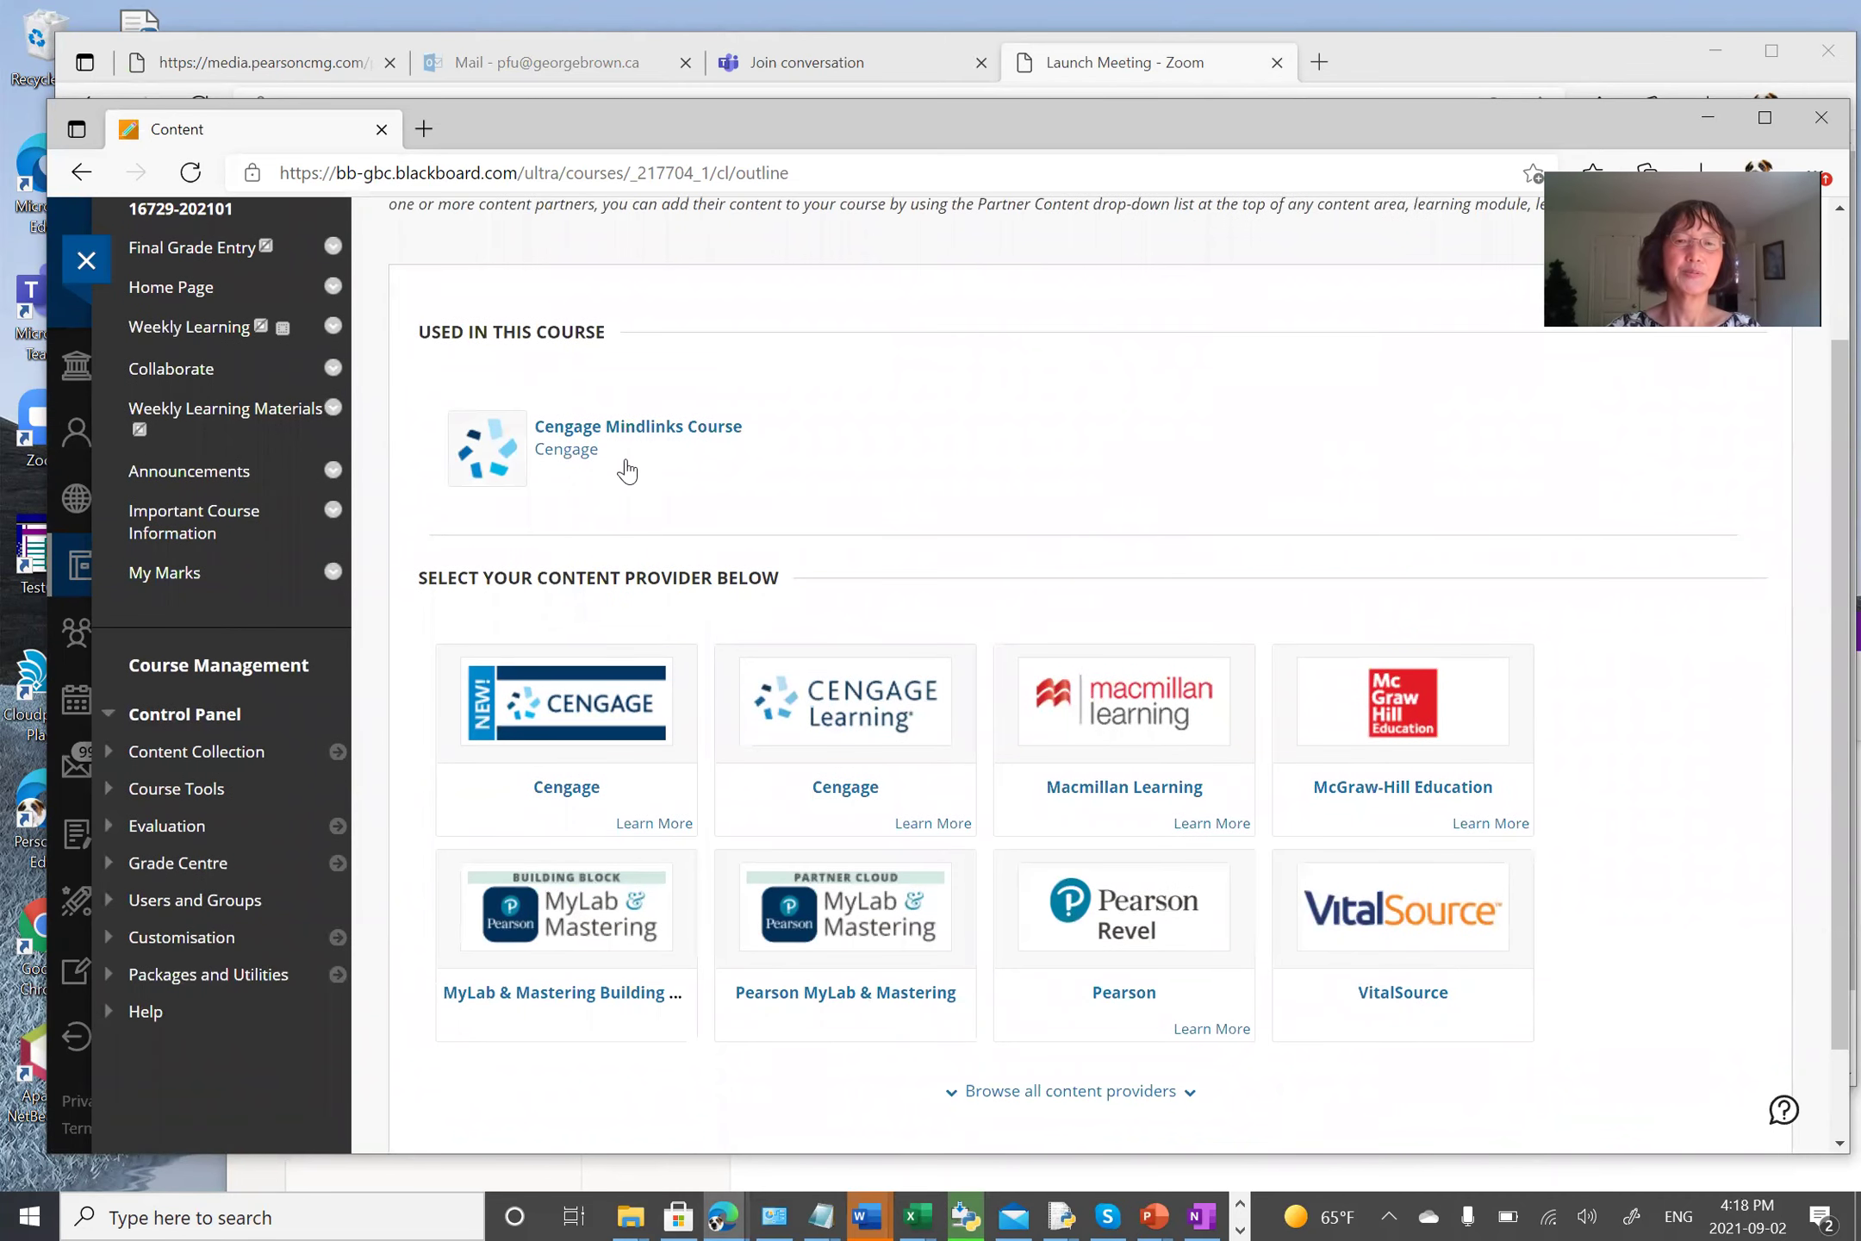
{"action": "left_click", "coordinate": [583, 448]}
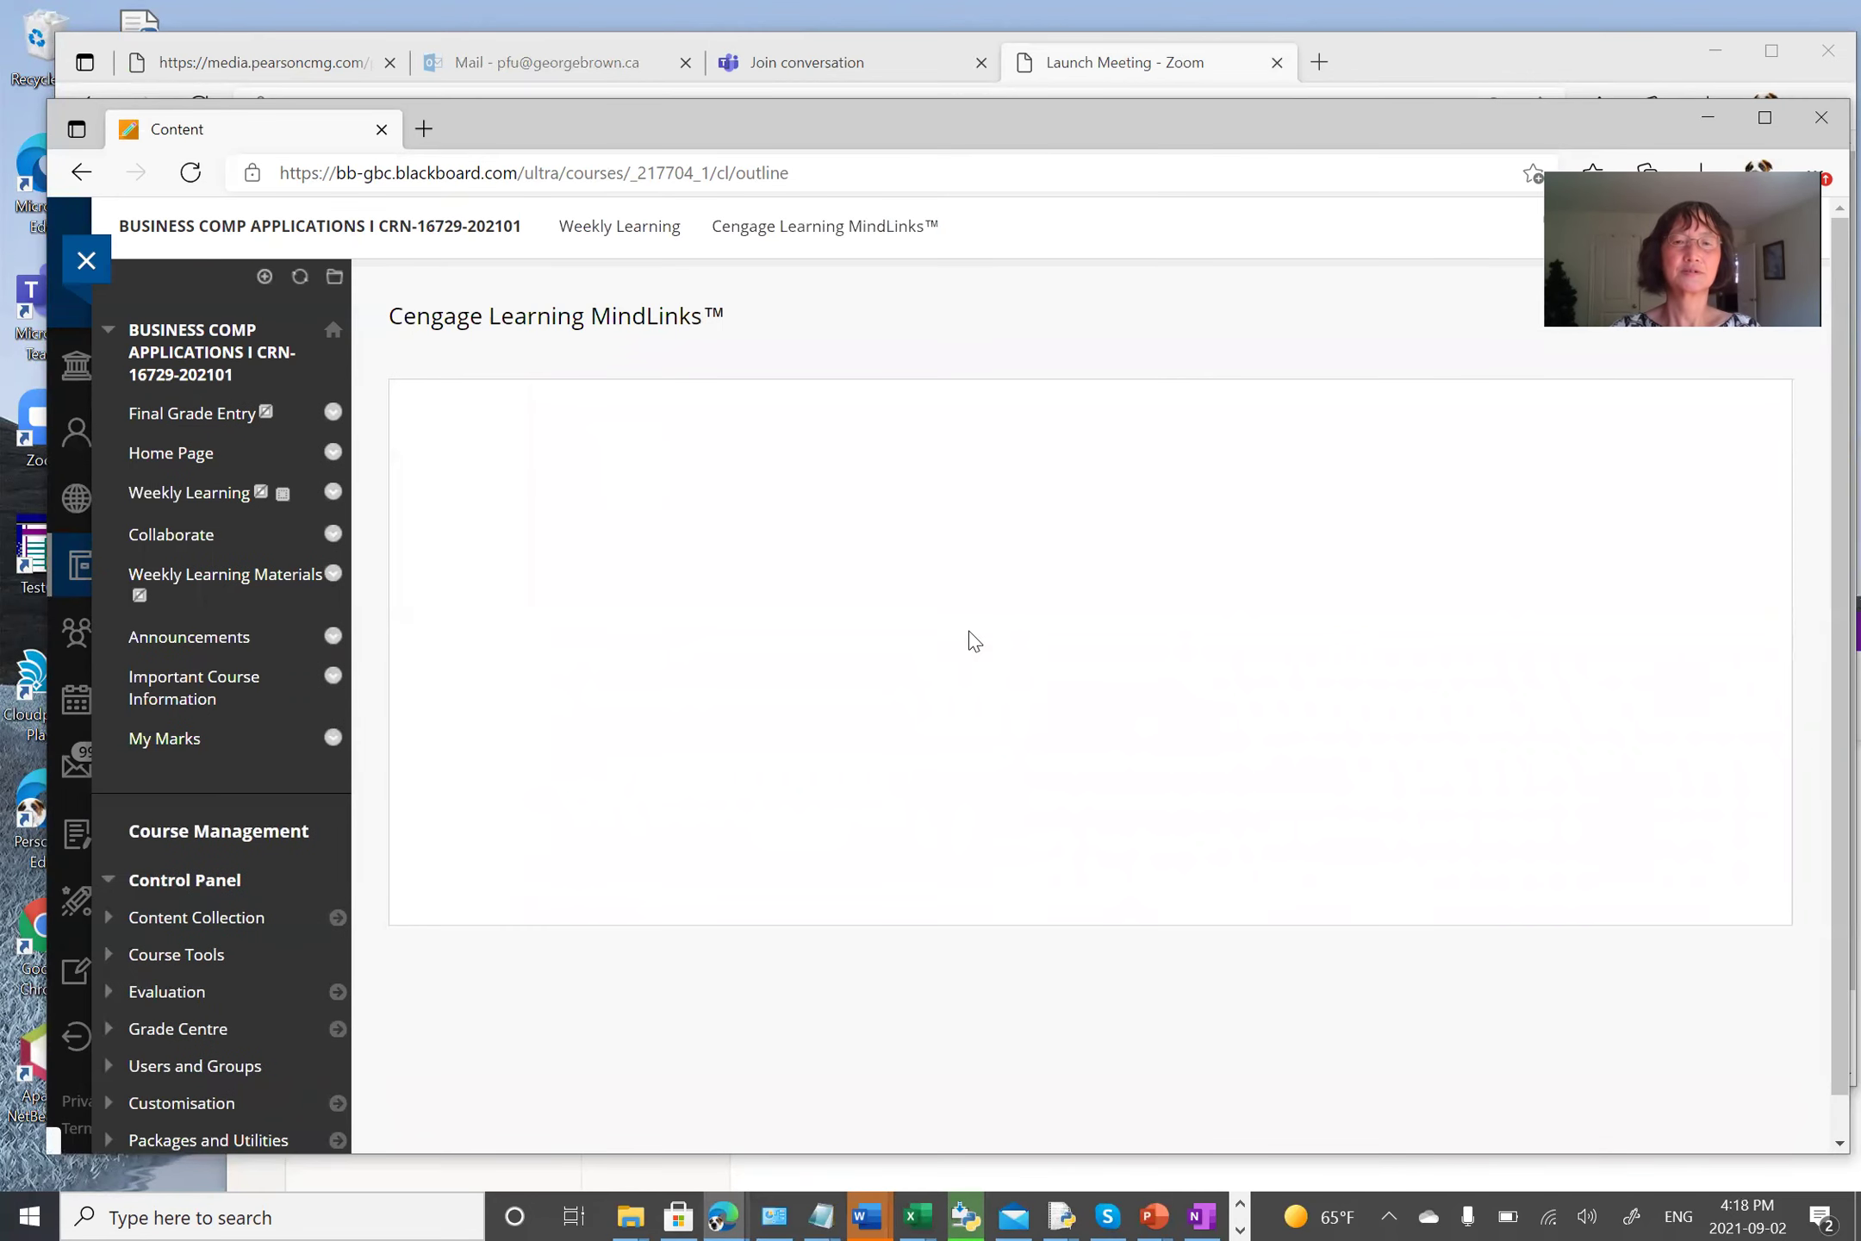
Step: Add a homework platform by linking Digital Core for MT New Perspectives Collection Office 365/Office 2019
{"action": "right_click", "coordinate": [1010, 679]}
{"action": "left_click", "coordinate": [1521, 544]}
{"action": "left_click", "coordinate": [1520, 544]}
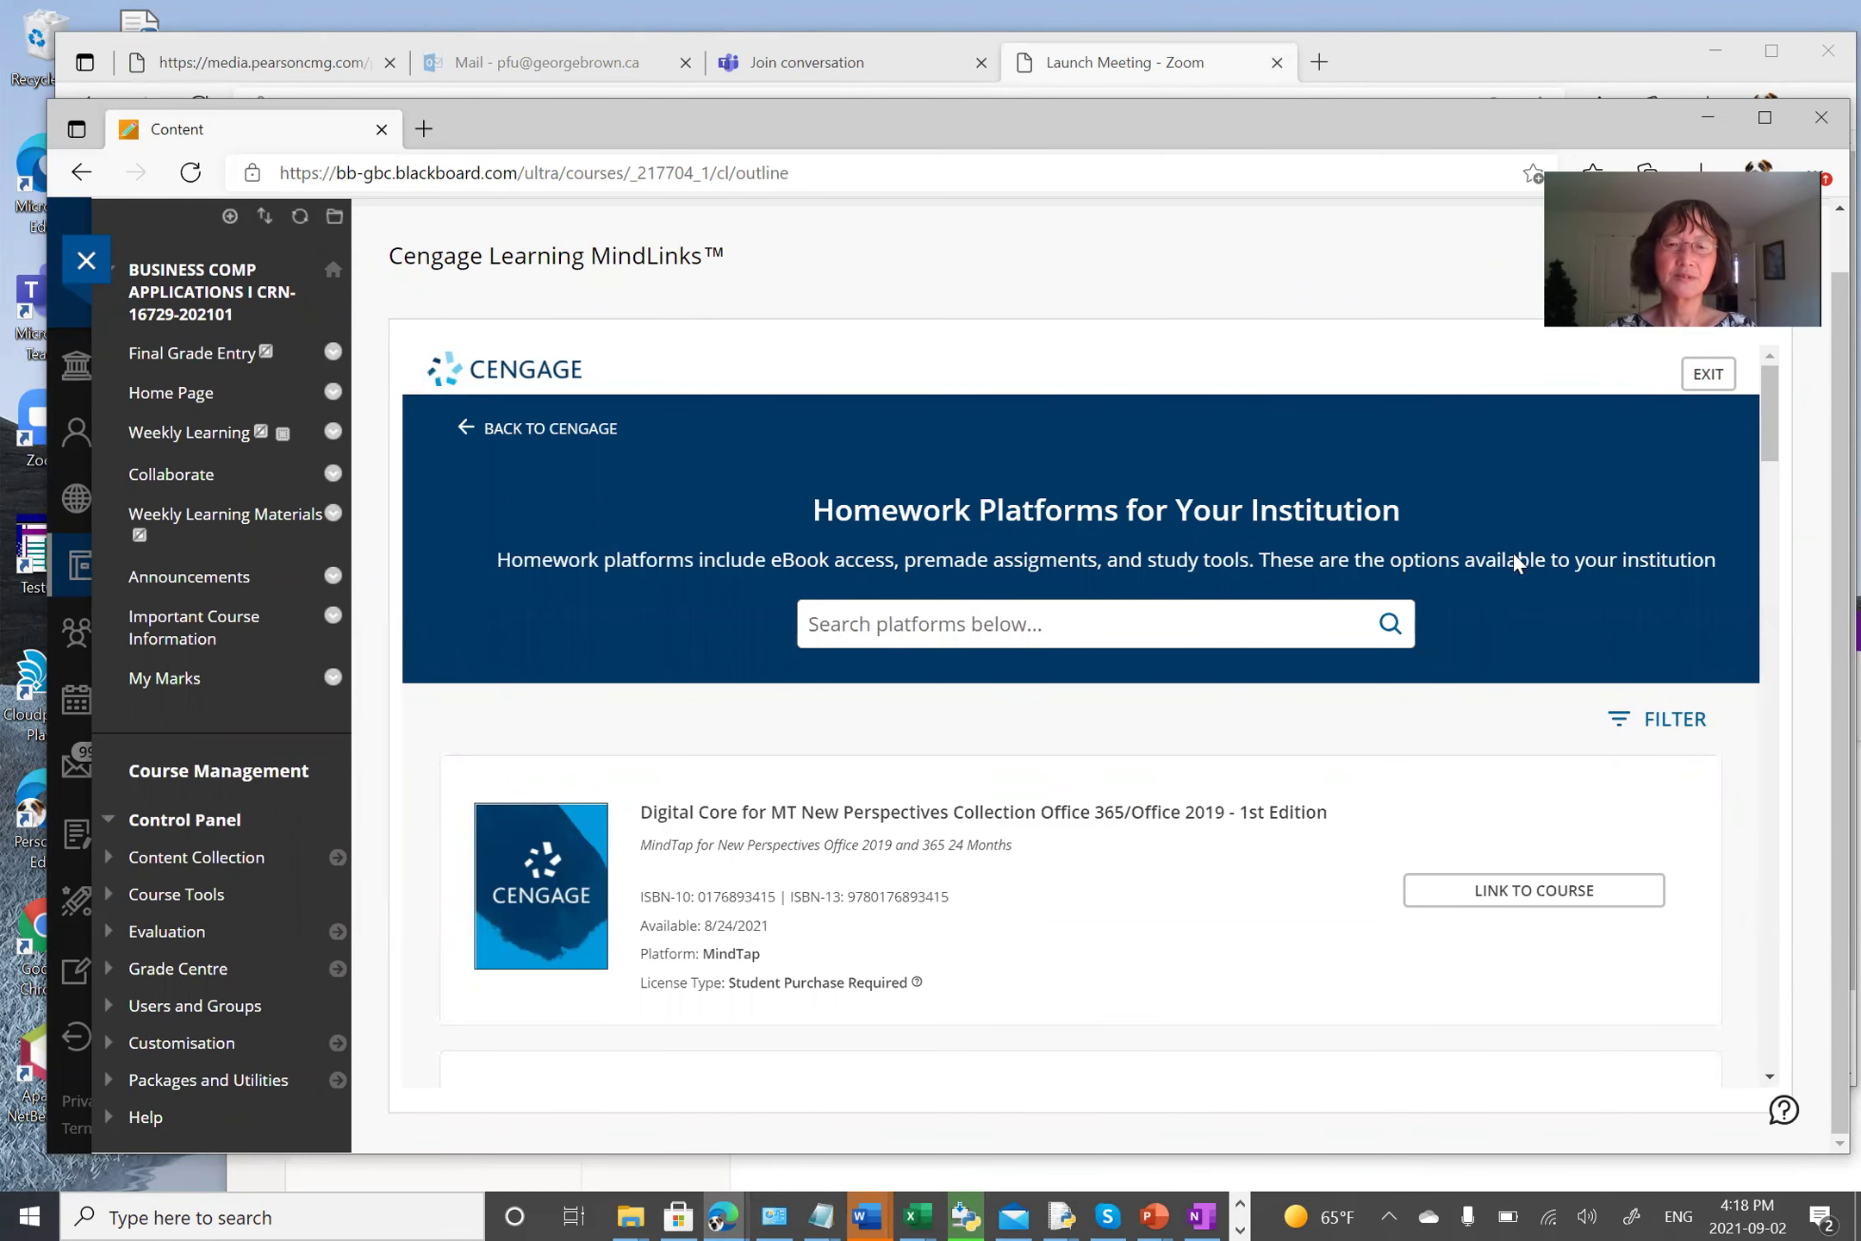
{"action": "scroll", "coordinate": [1263, 843], "scroll_direction": "down", "scroll_amount": 1}
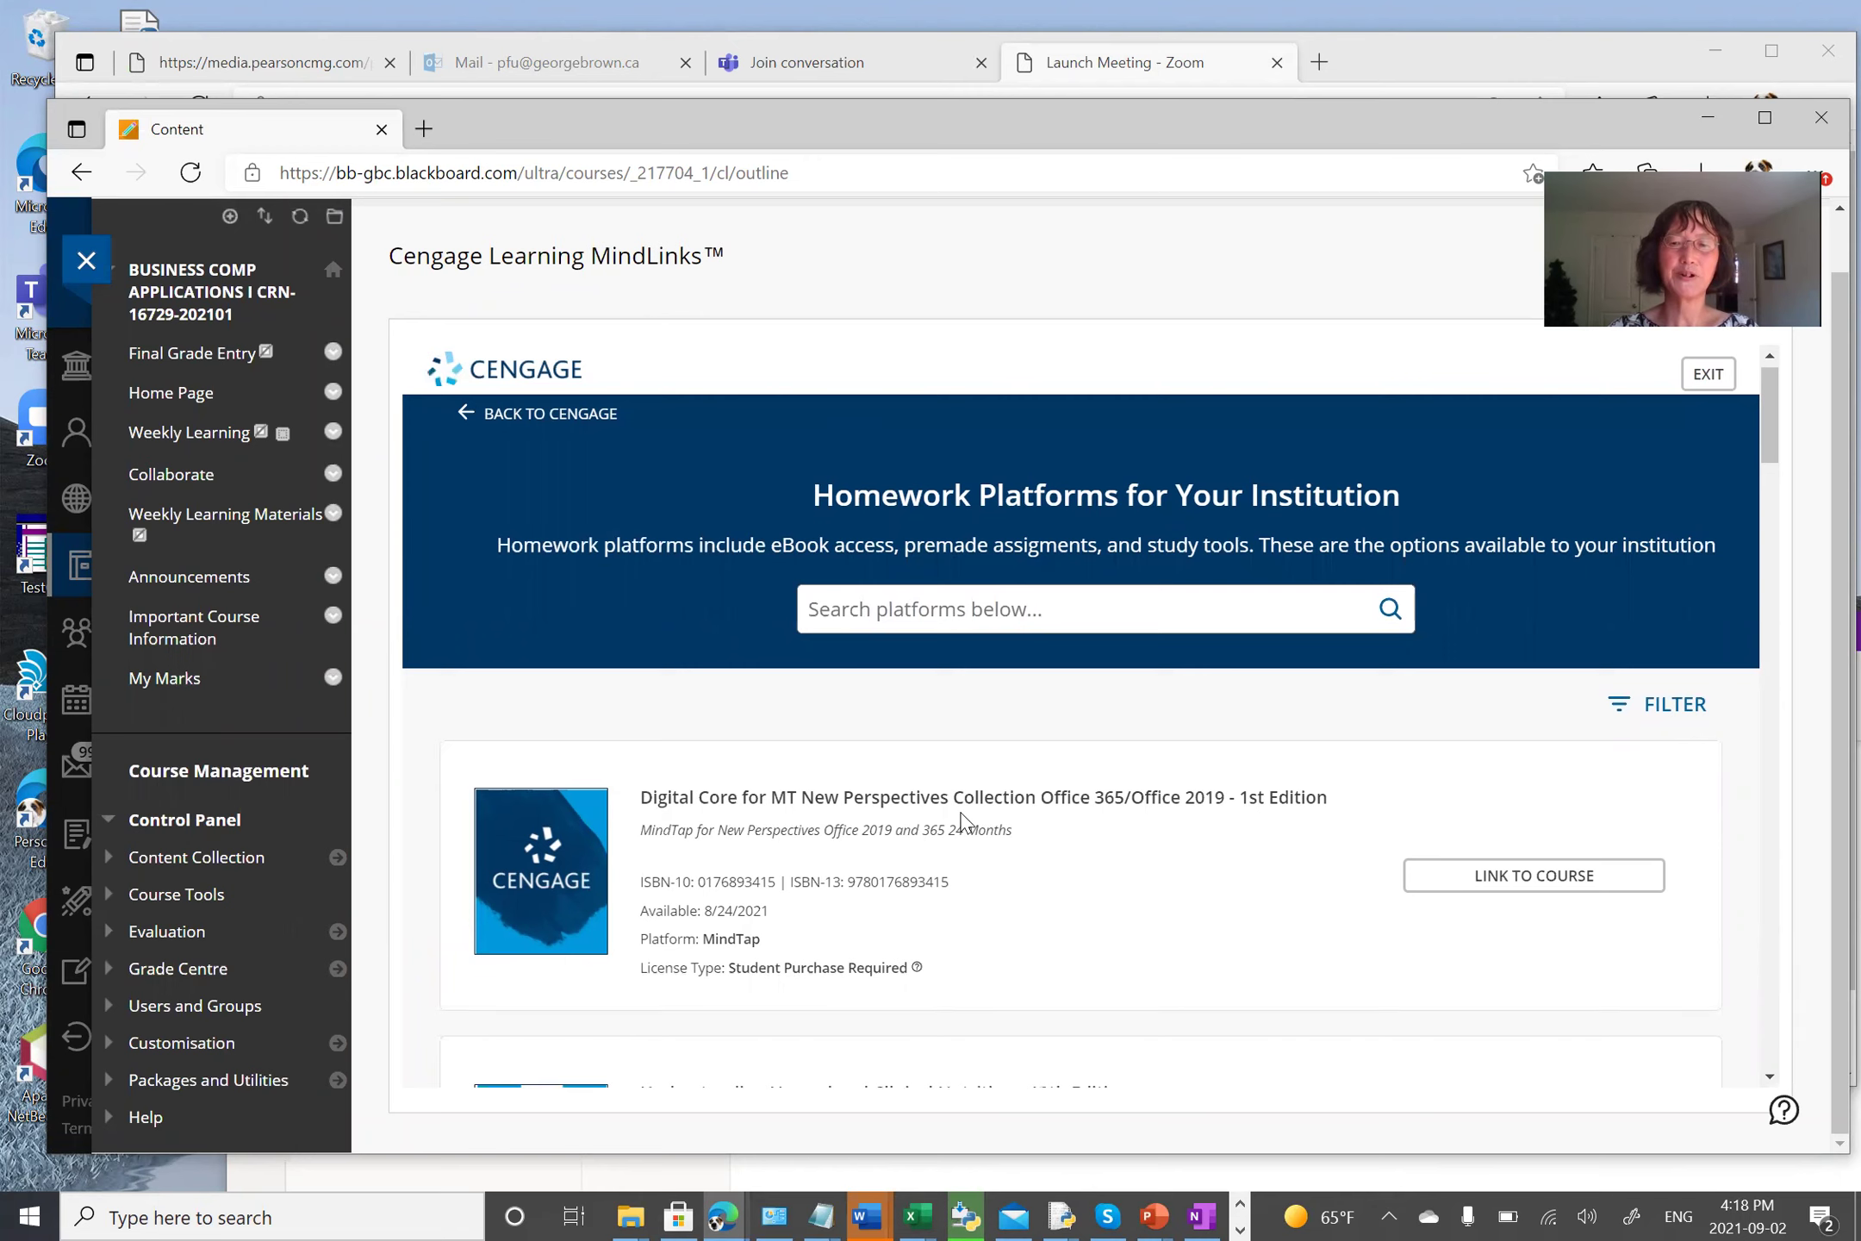
{"action": "left_click_drag", "start_coordinate": [1048, 805], "coordinate": [1001, 694]}
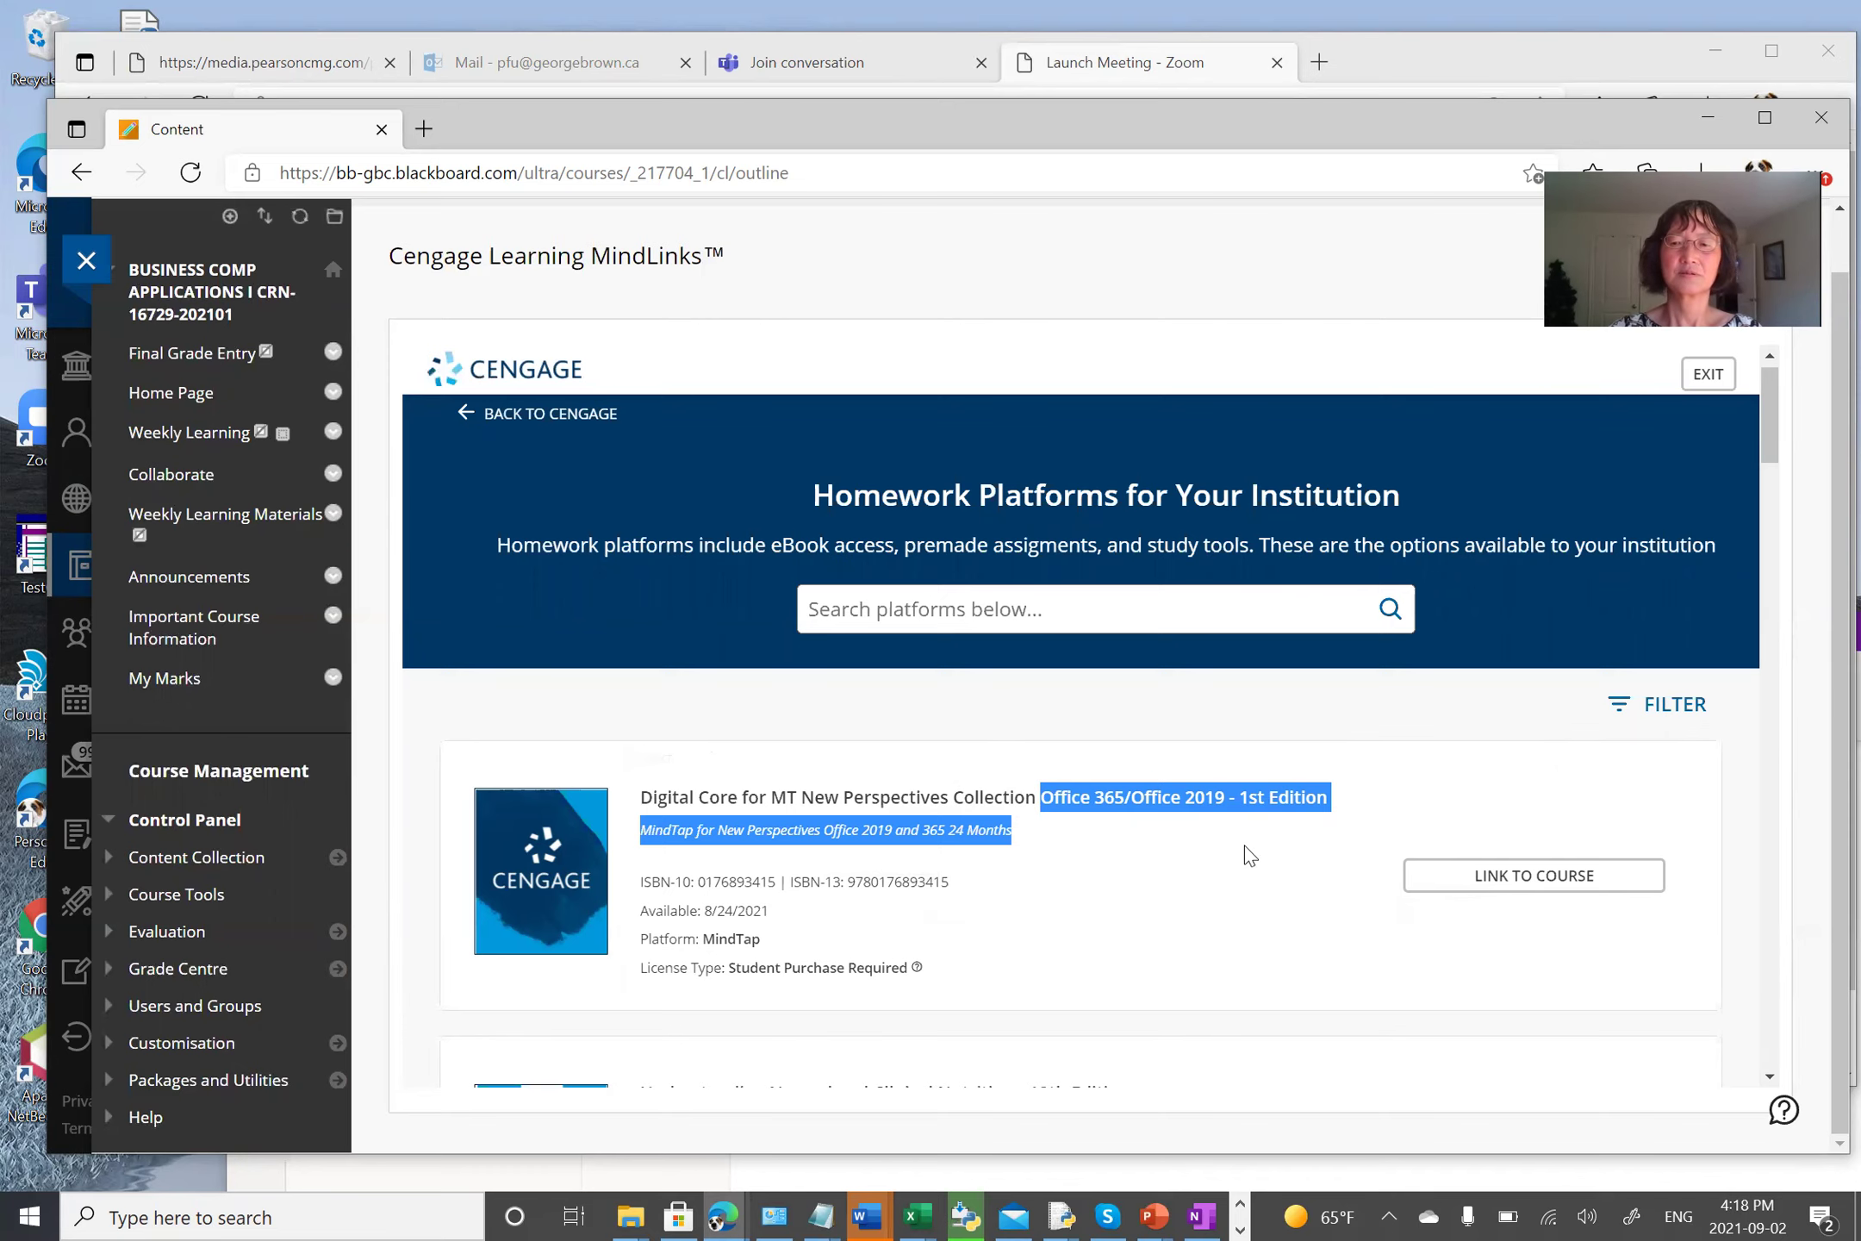
{"action": "left_click", "coordinate": [1176, 905]}
{"action": "left_click", "coordinate": [1478, 872]}
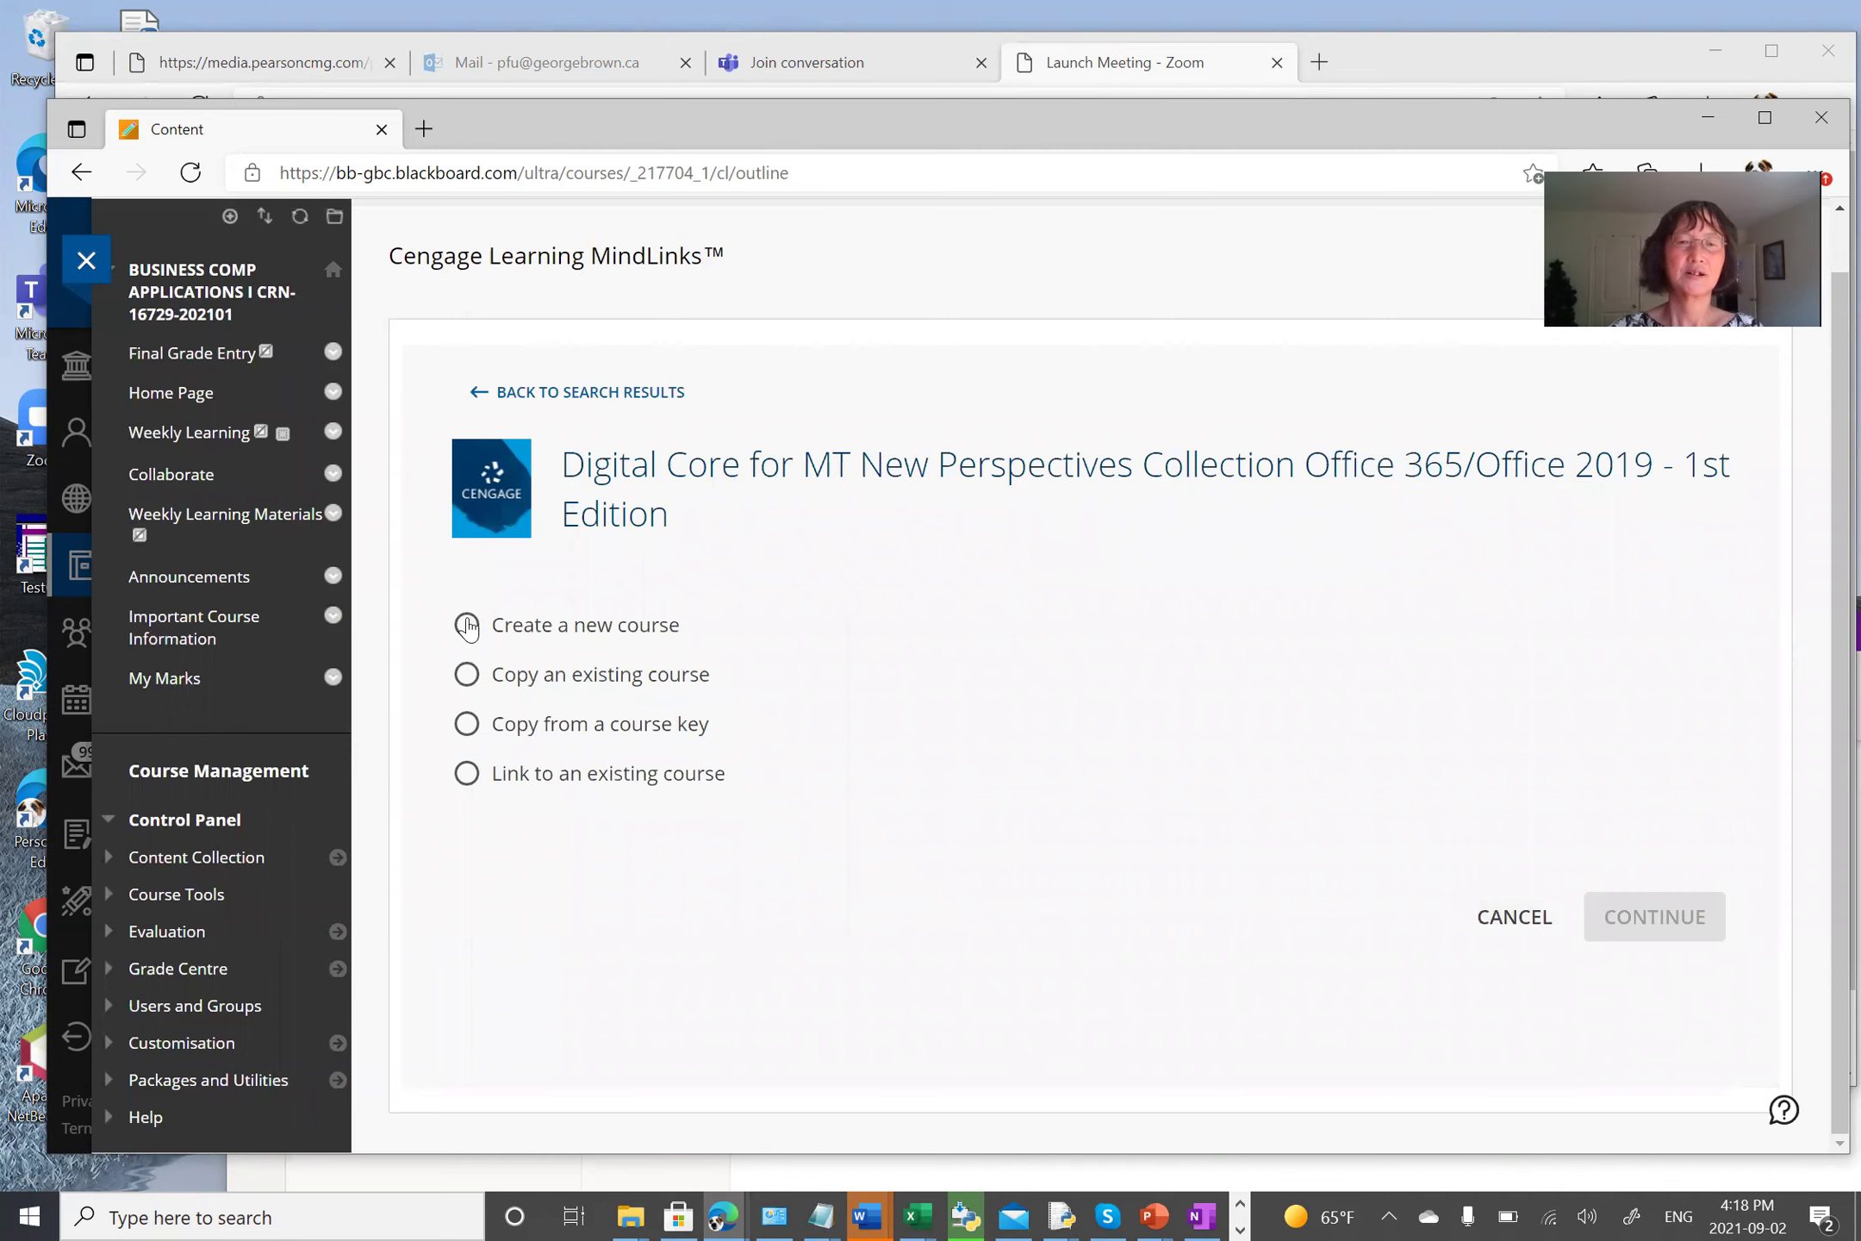
Step: Choose to create a new course named COMP1010_Fall2021
{"action": "left_click", "coordinate": [467, 626]}
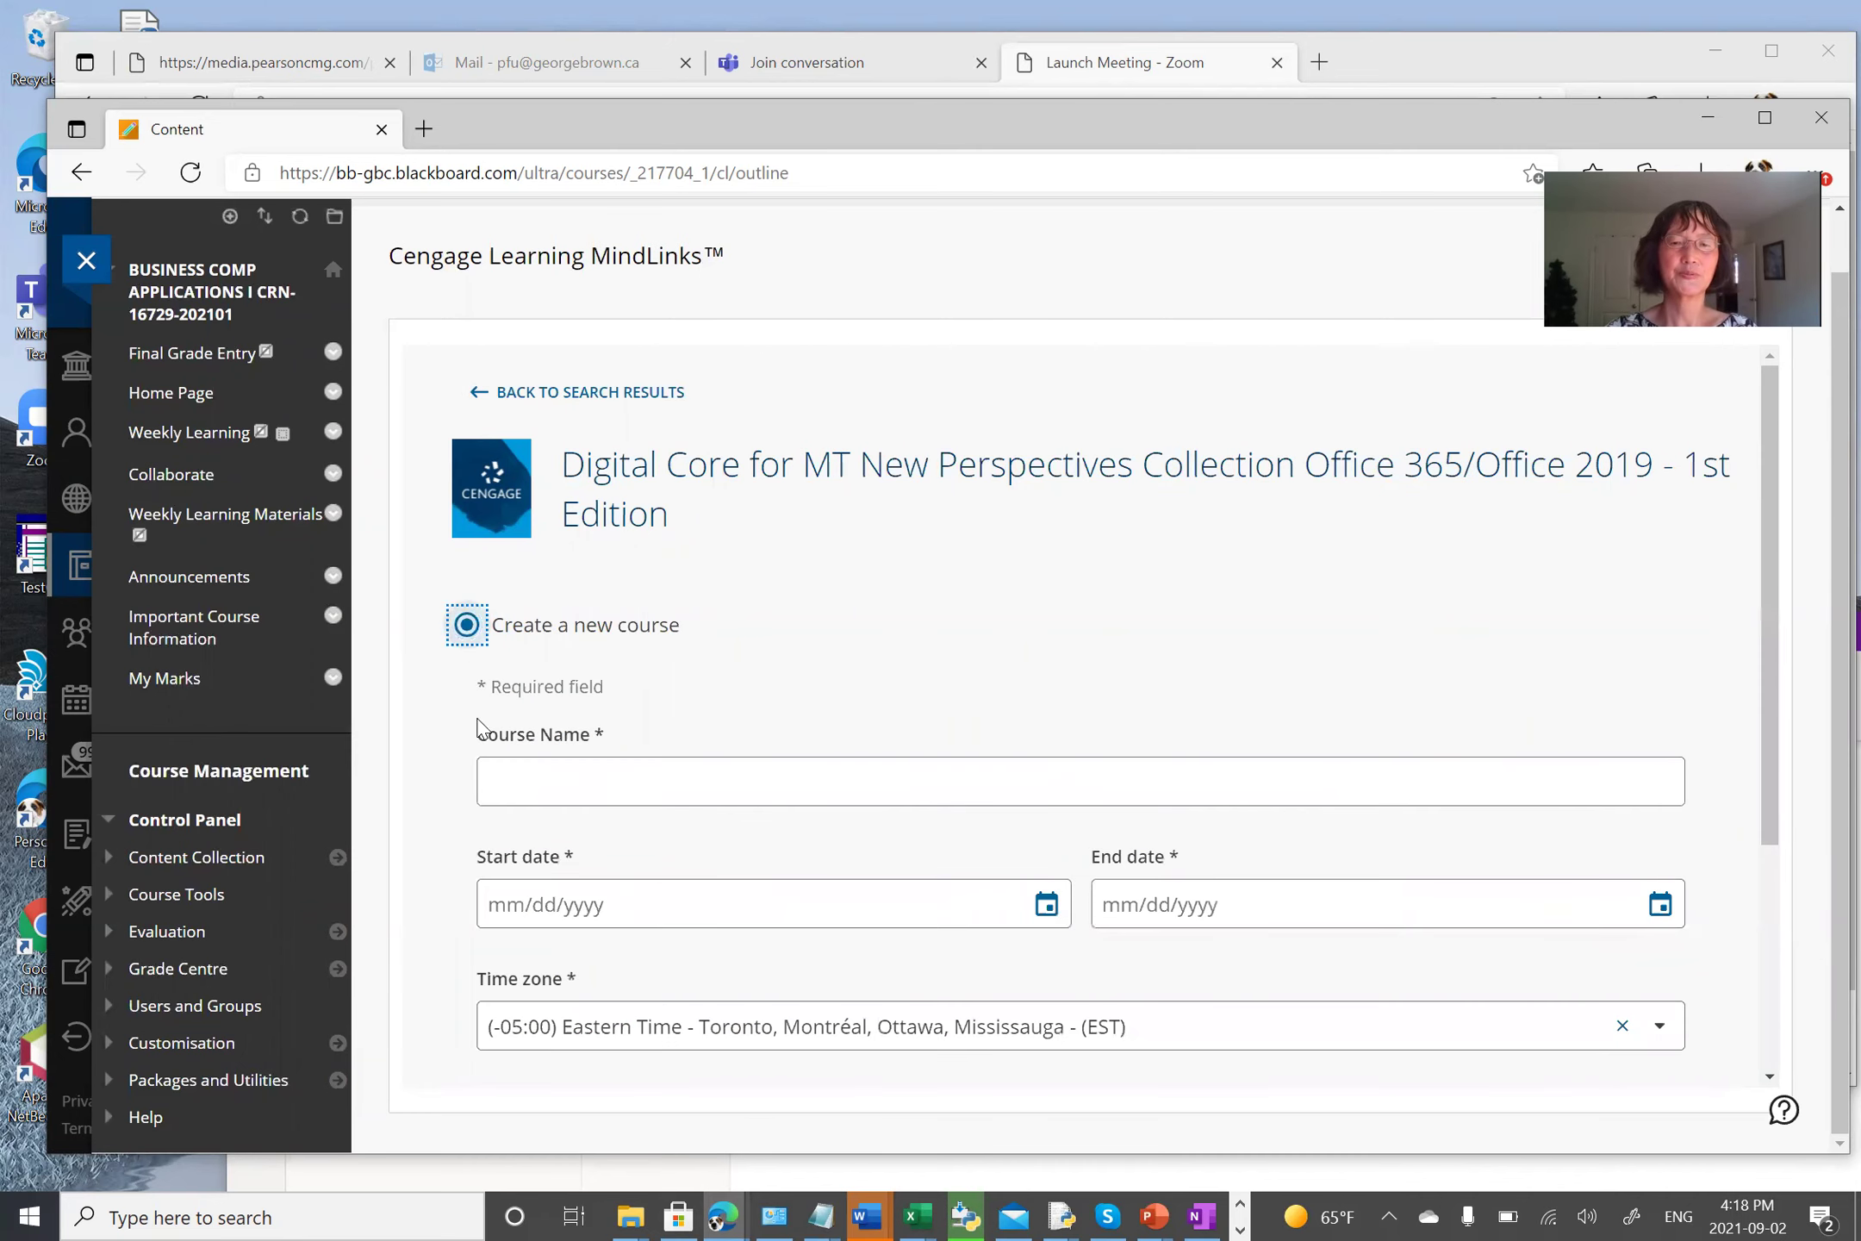
{"action": "left_click", "coordinate": [590, 792]}
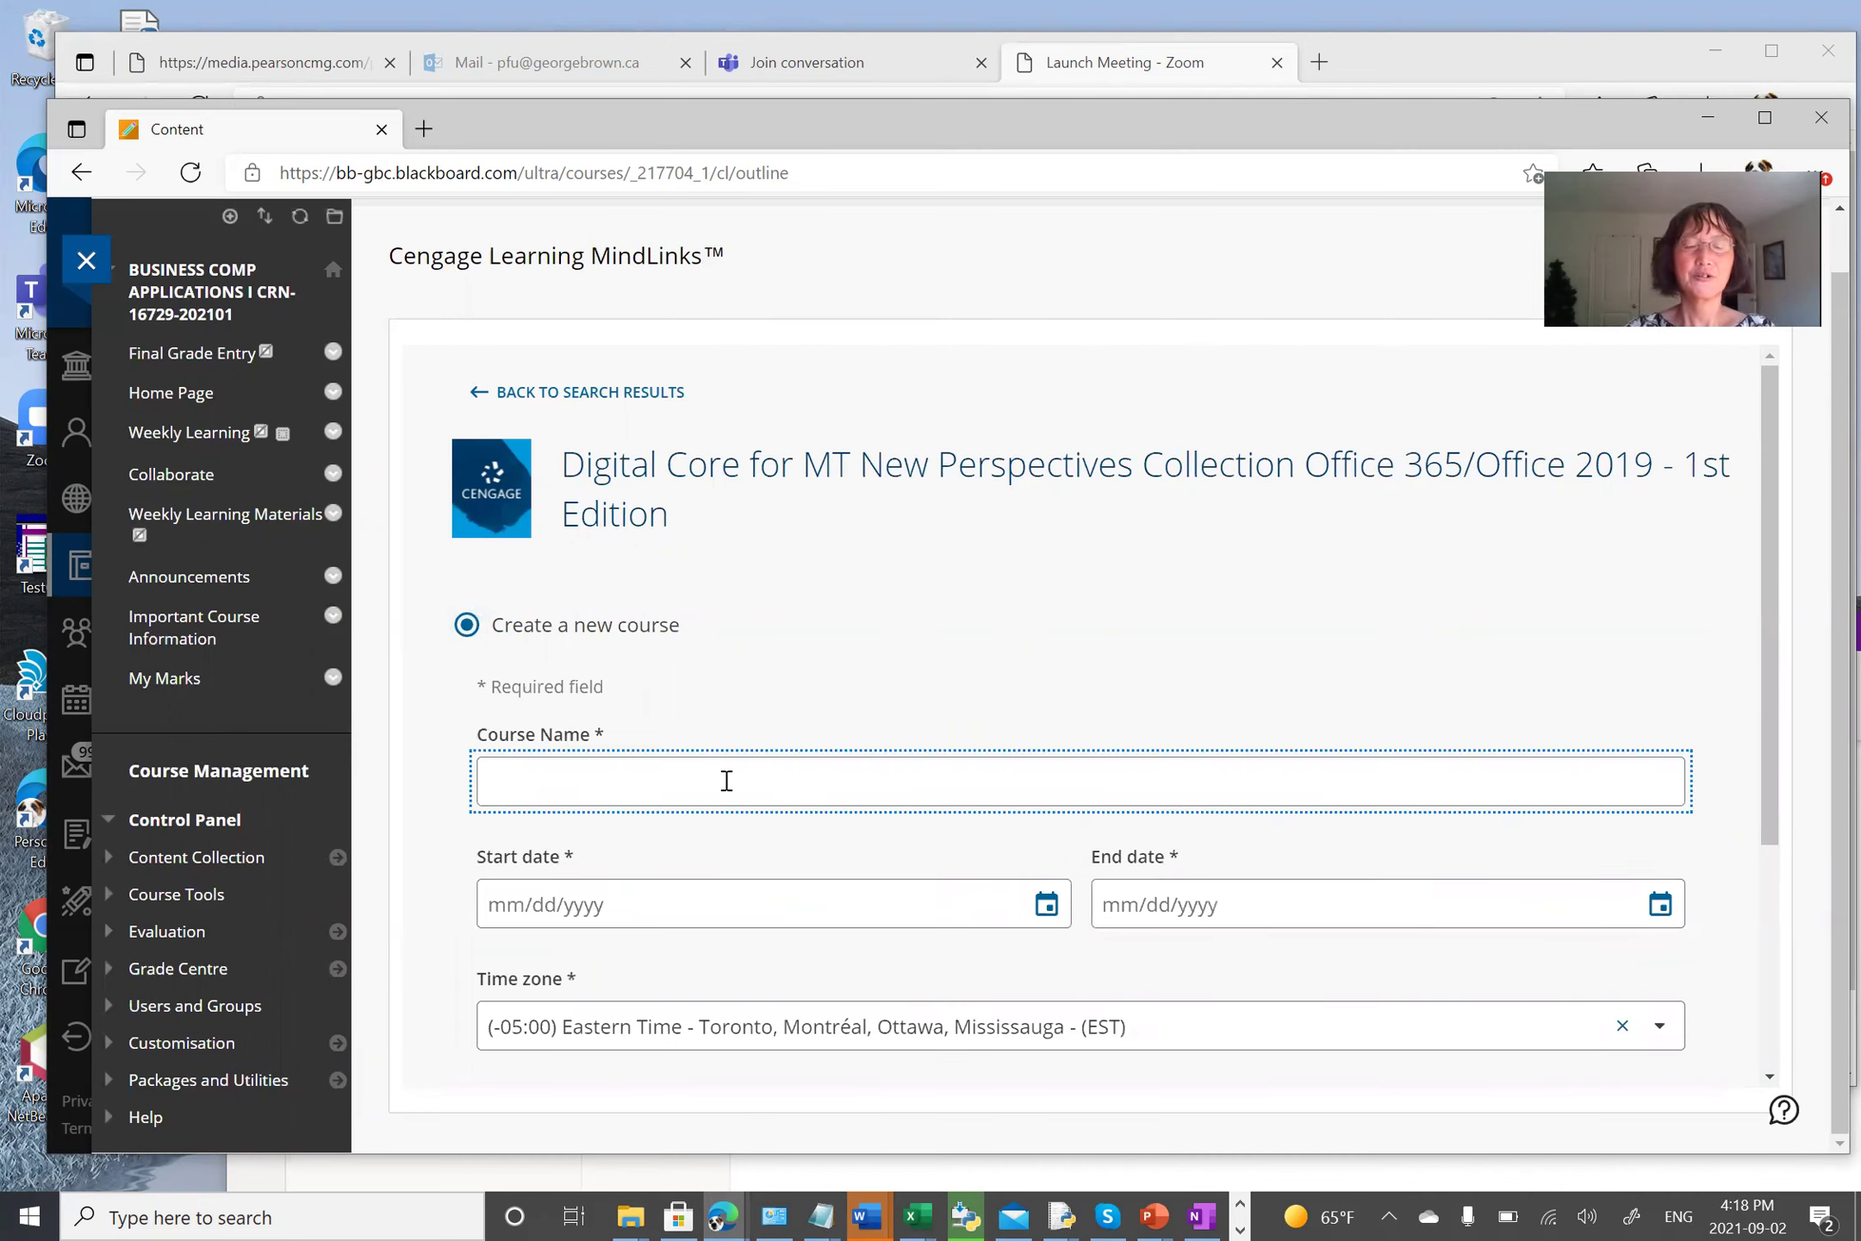
{"action": "type", "text": "COMP1010_F"}
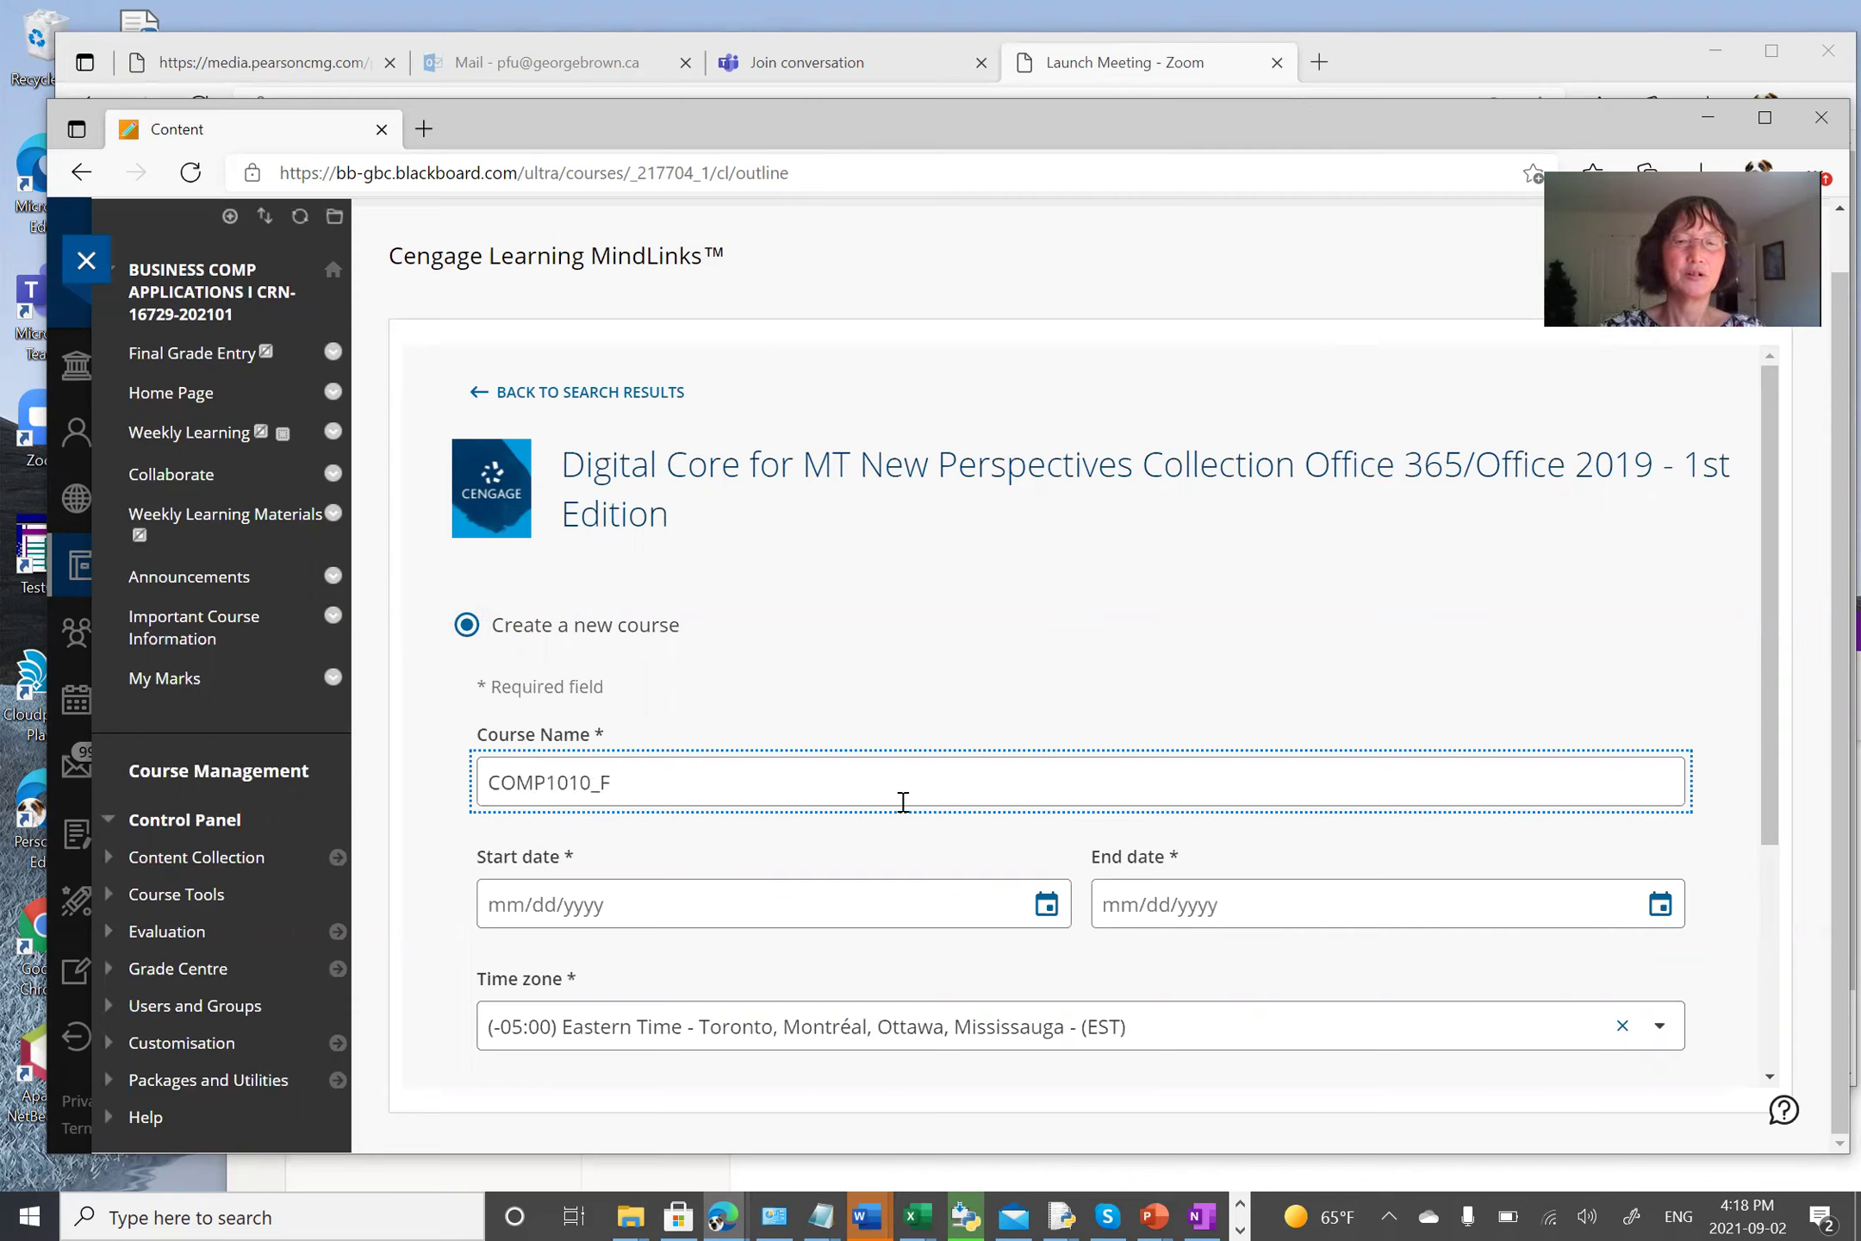
{"action": "type", "text": "all2021"}
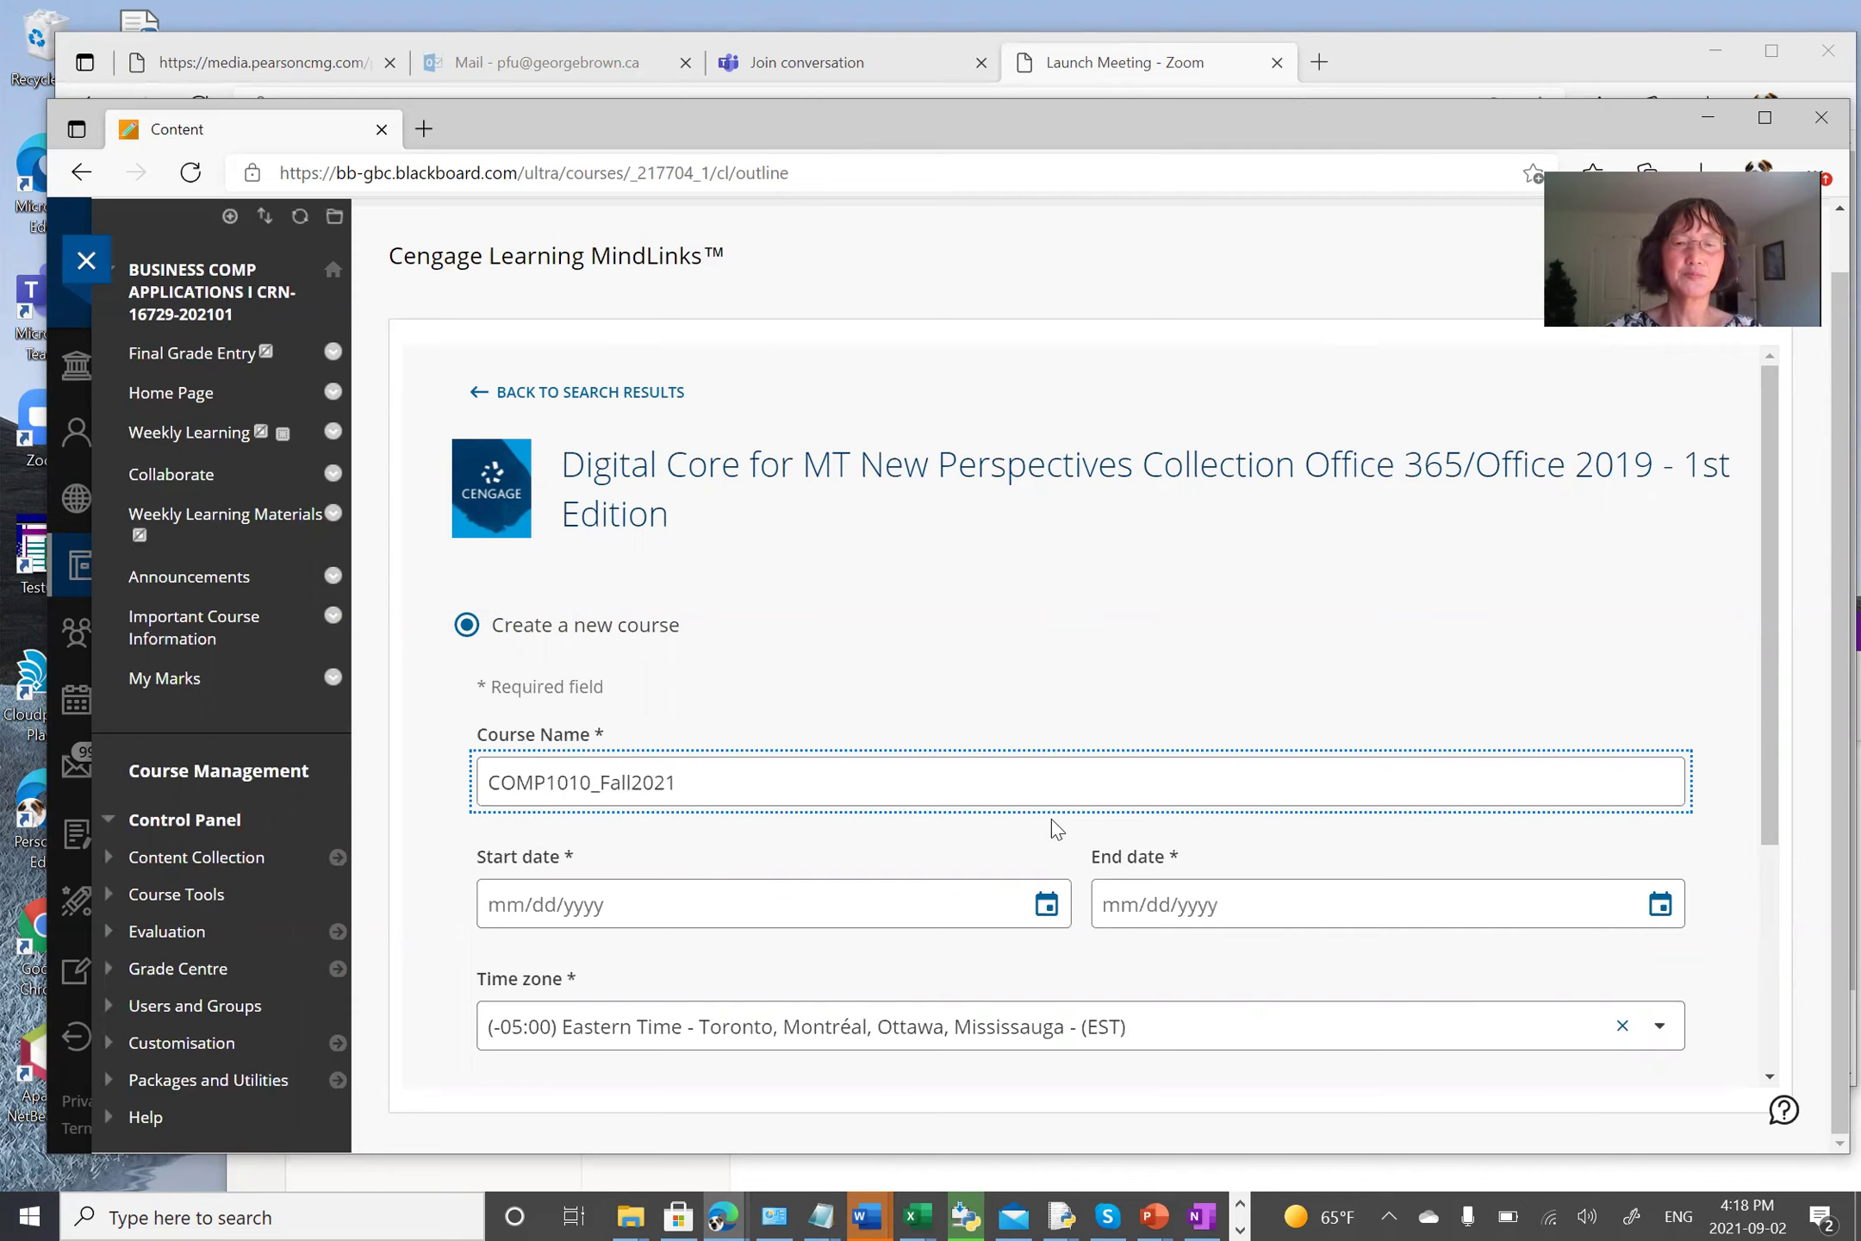
Step: Set the course to run from 09/07/2021 to 08/31/2025
{"action": "left_click", "coordinate": [1046, 905]}
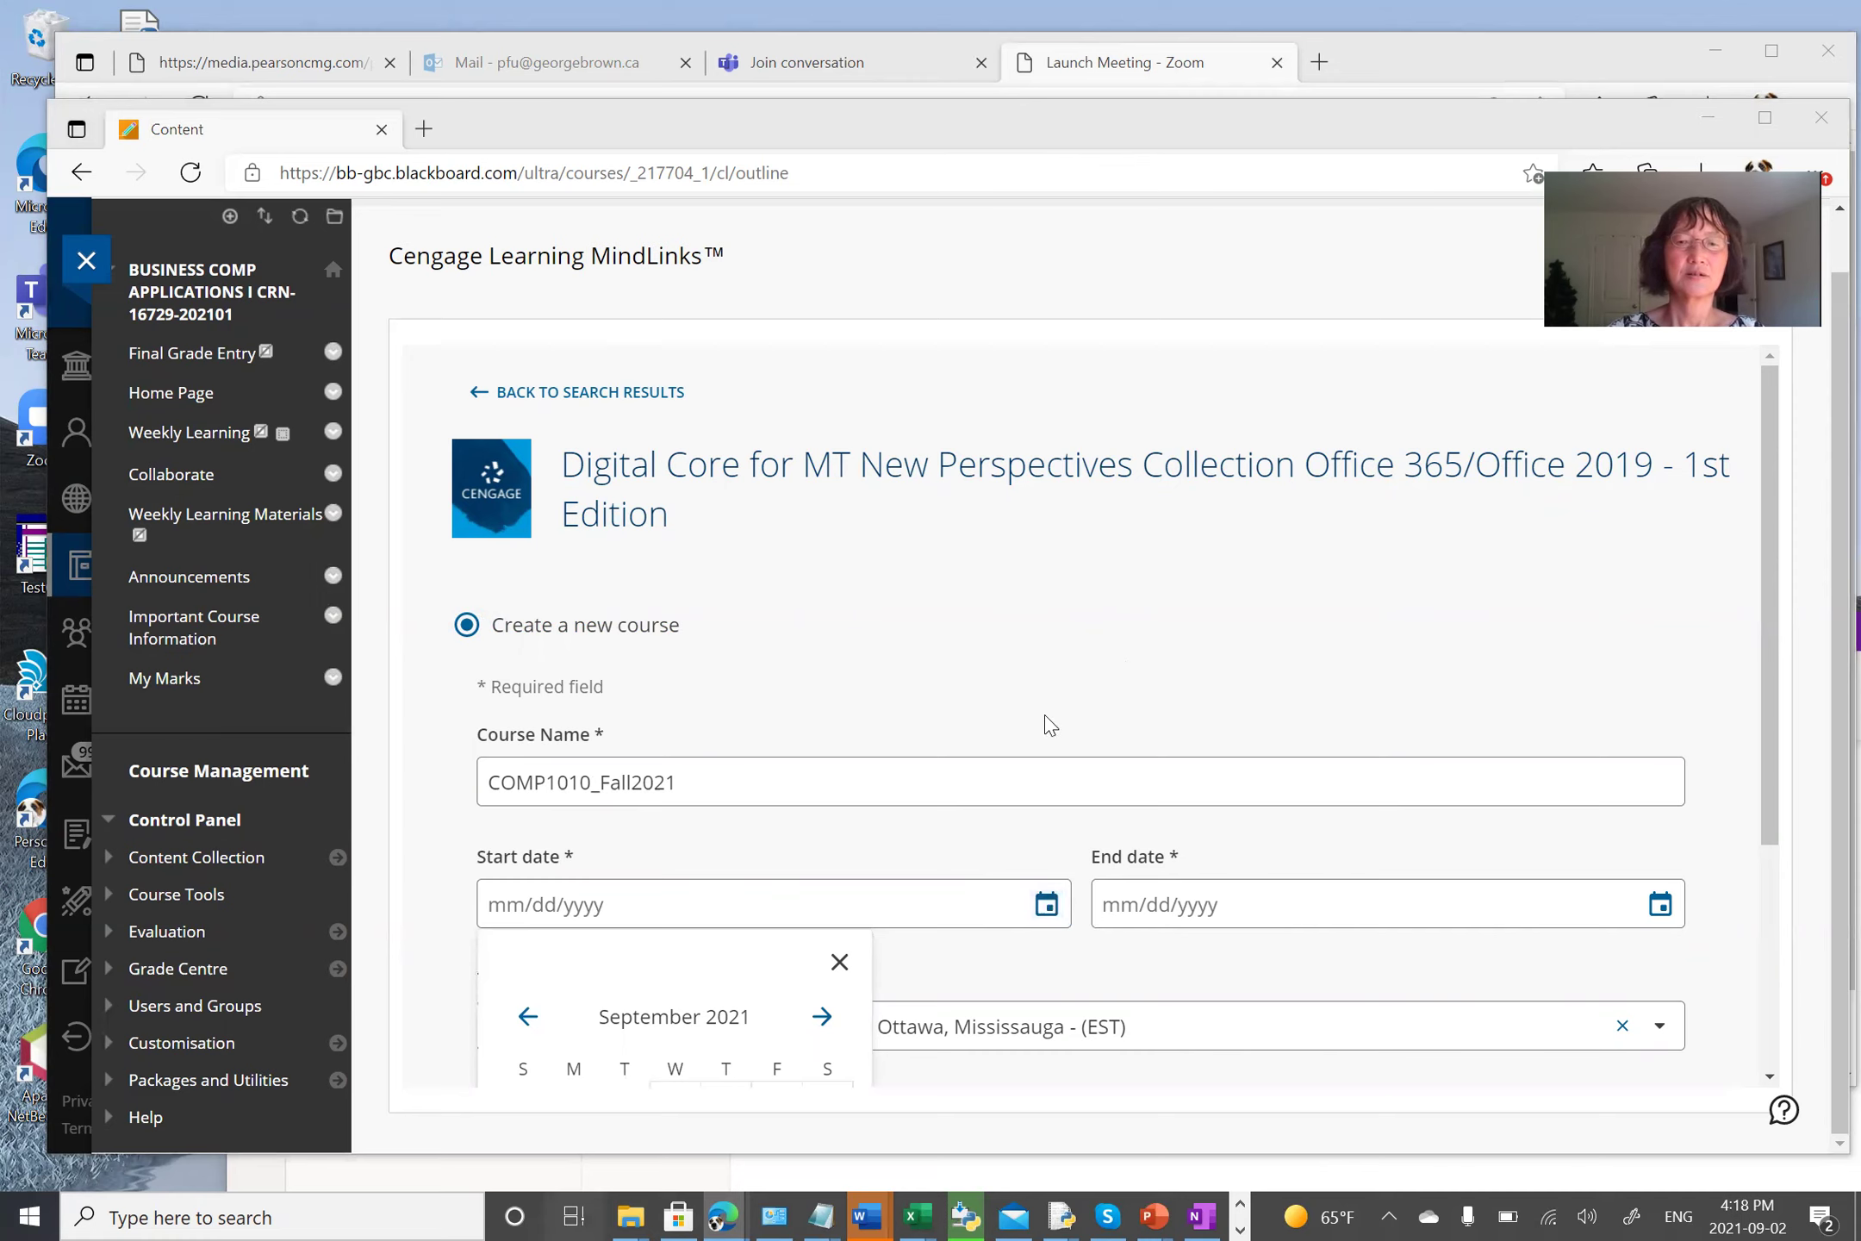
{"action": "key", "text": "super+Tab"}
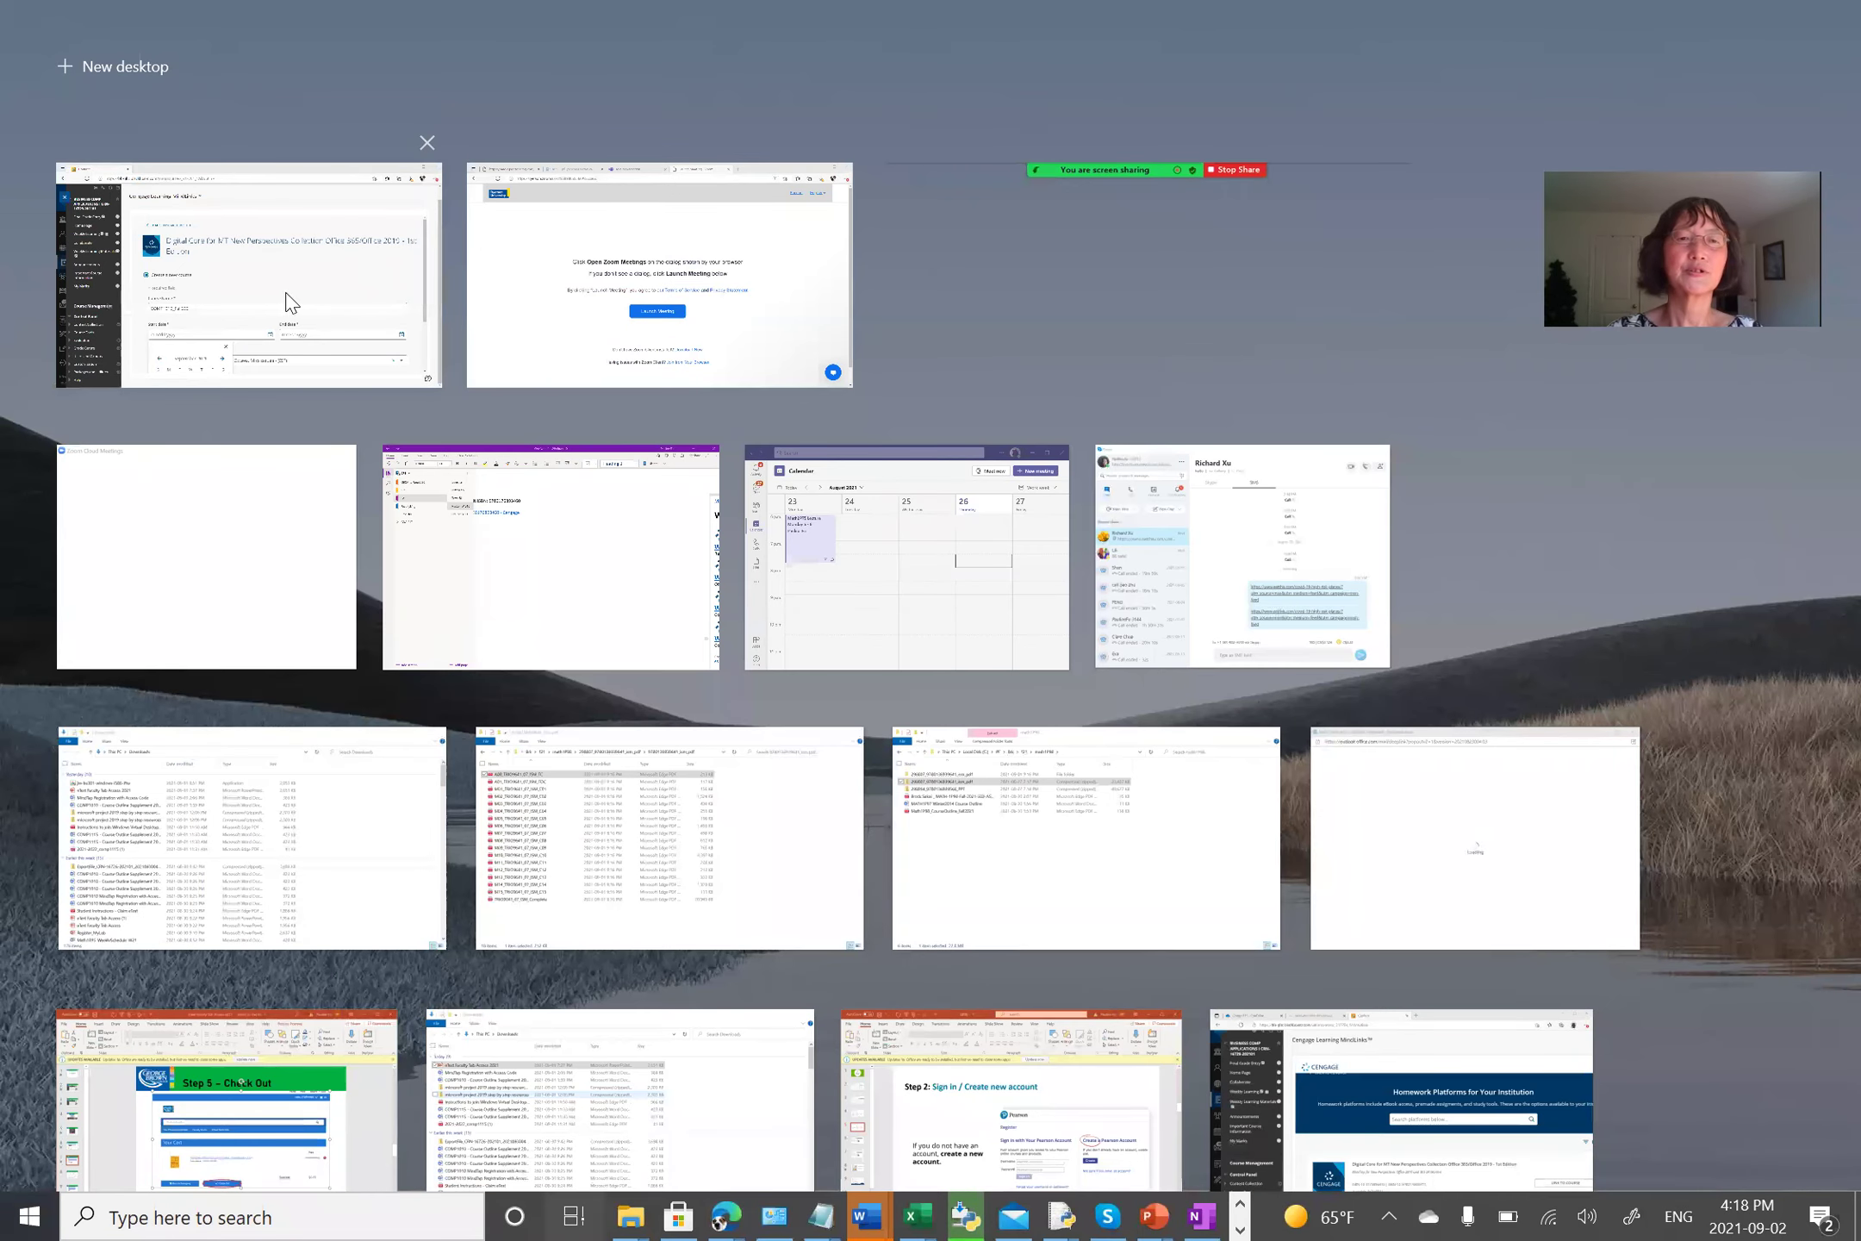
{"action": "left_click", "coordinate": [383, 340]}
{"action": "scroll", "coordinate": [1784, 586], "scroll_direction": "down", "scroll_amount": 4}
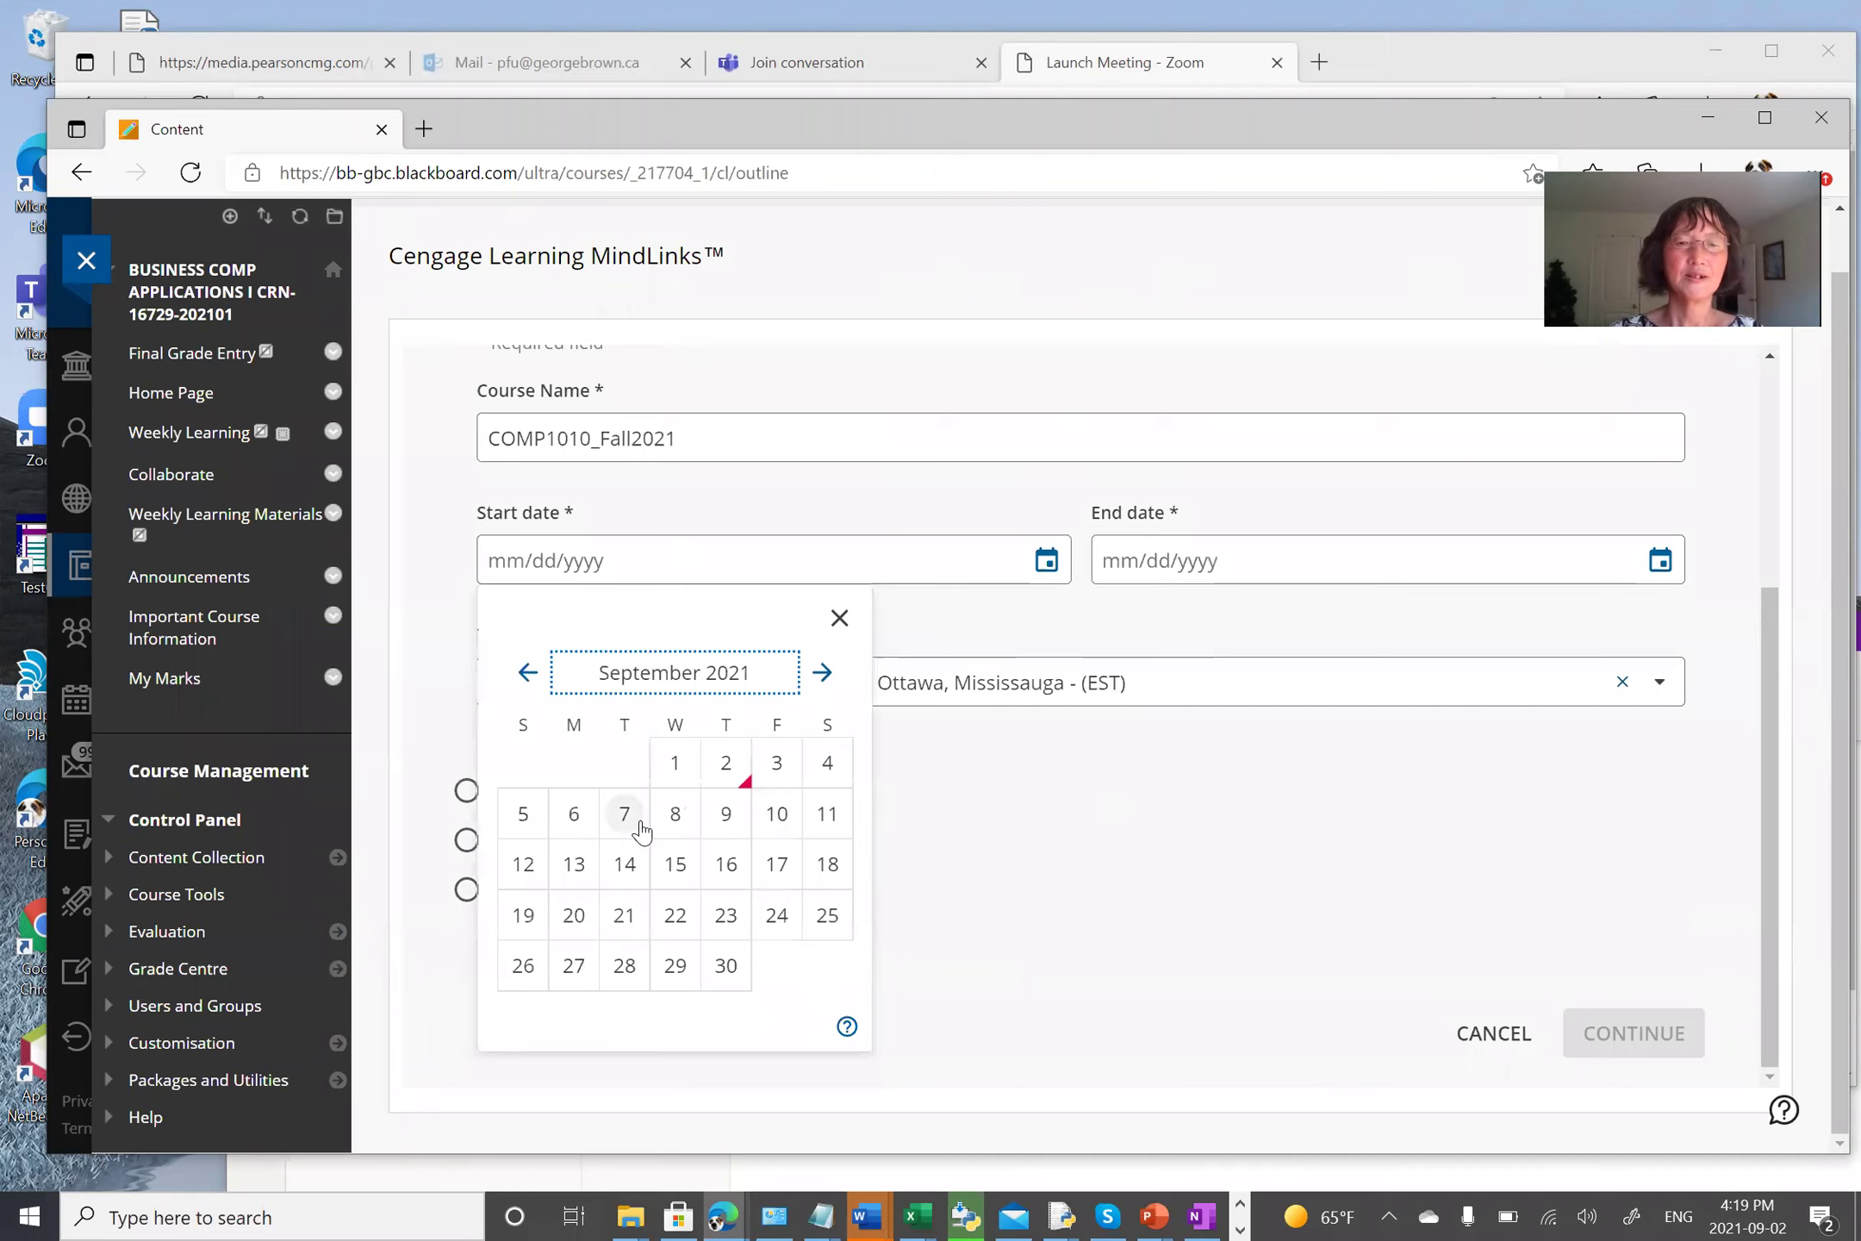
{"action": "left_click", "coordinate": [625, 814]}
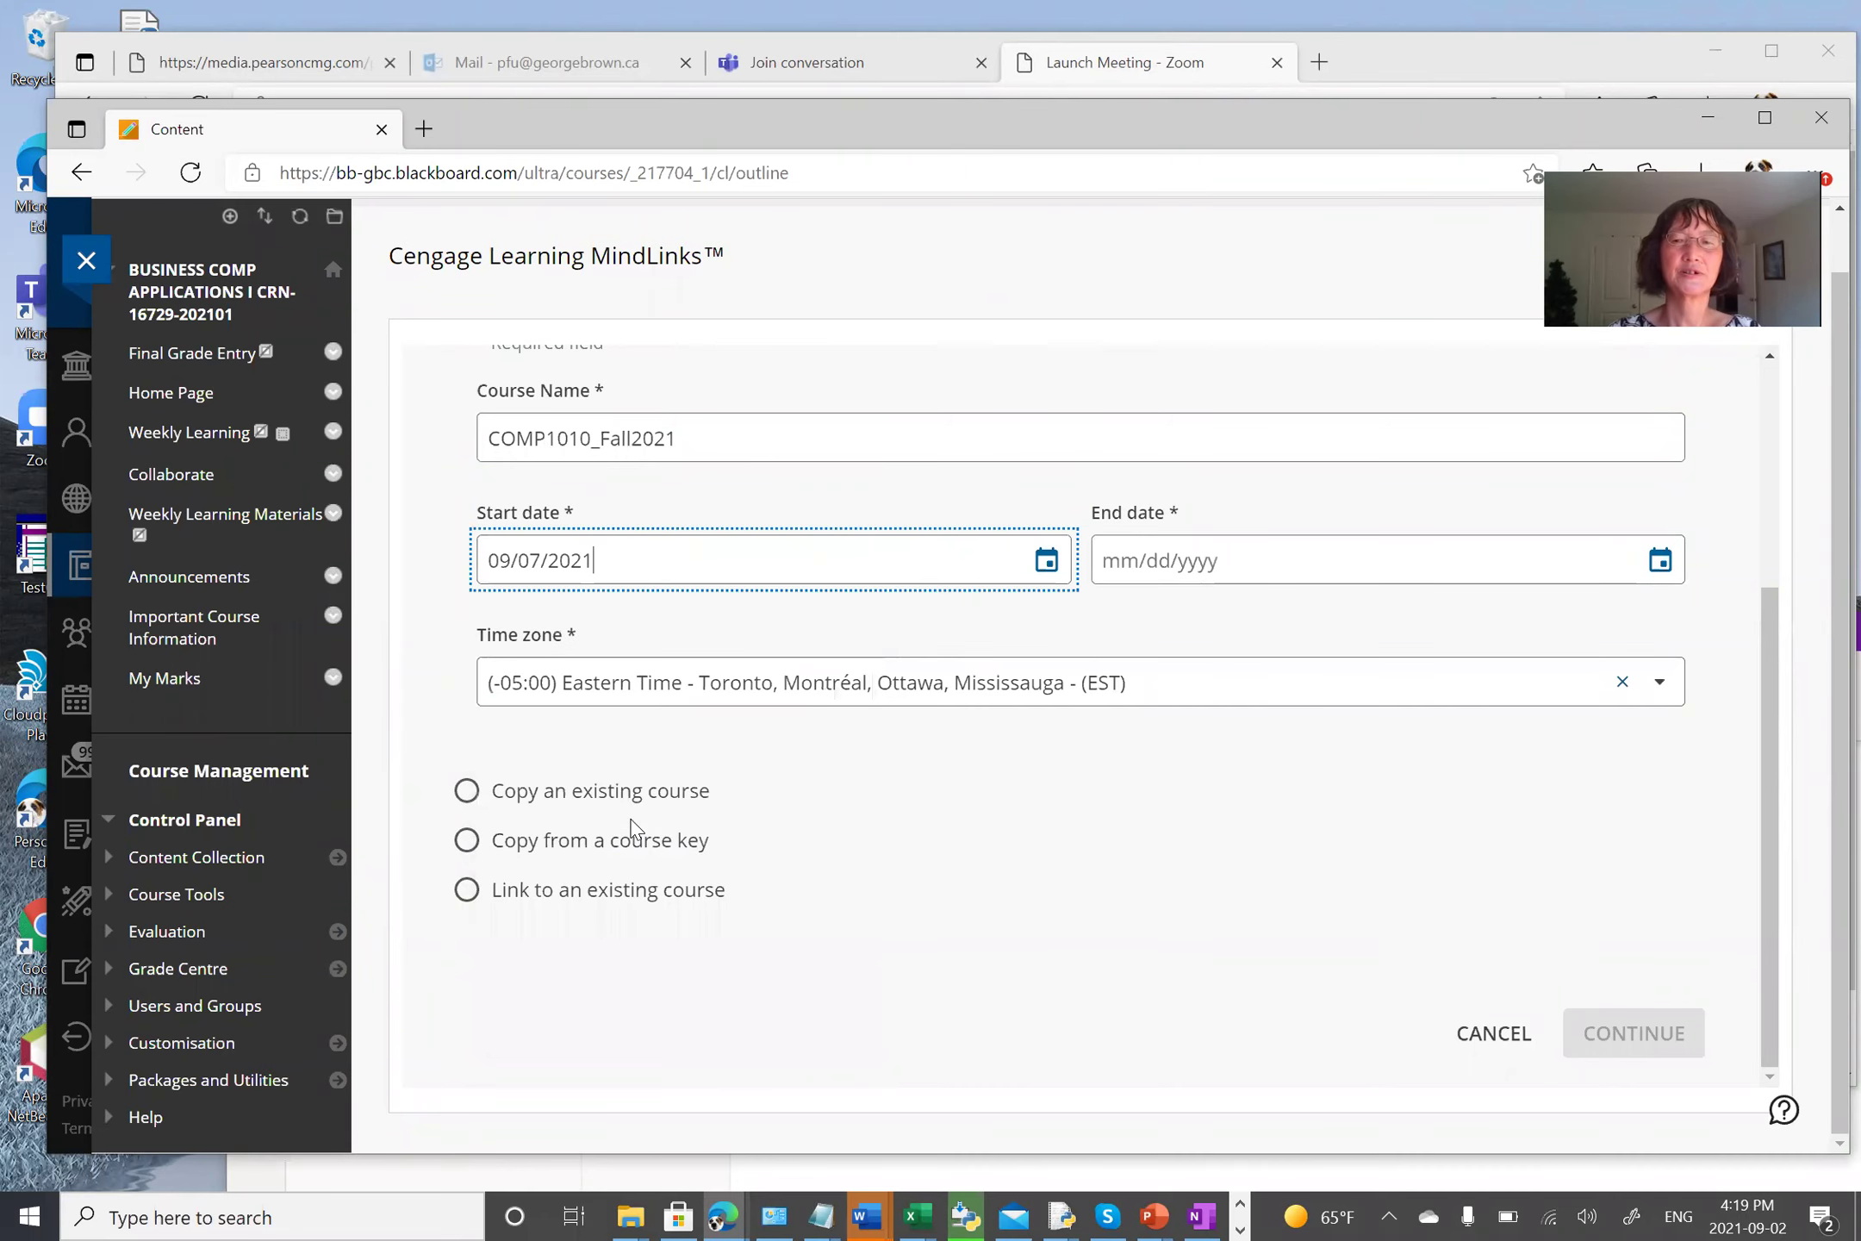
{"action": "left_click", "coordinate": [1339, 566]}
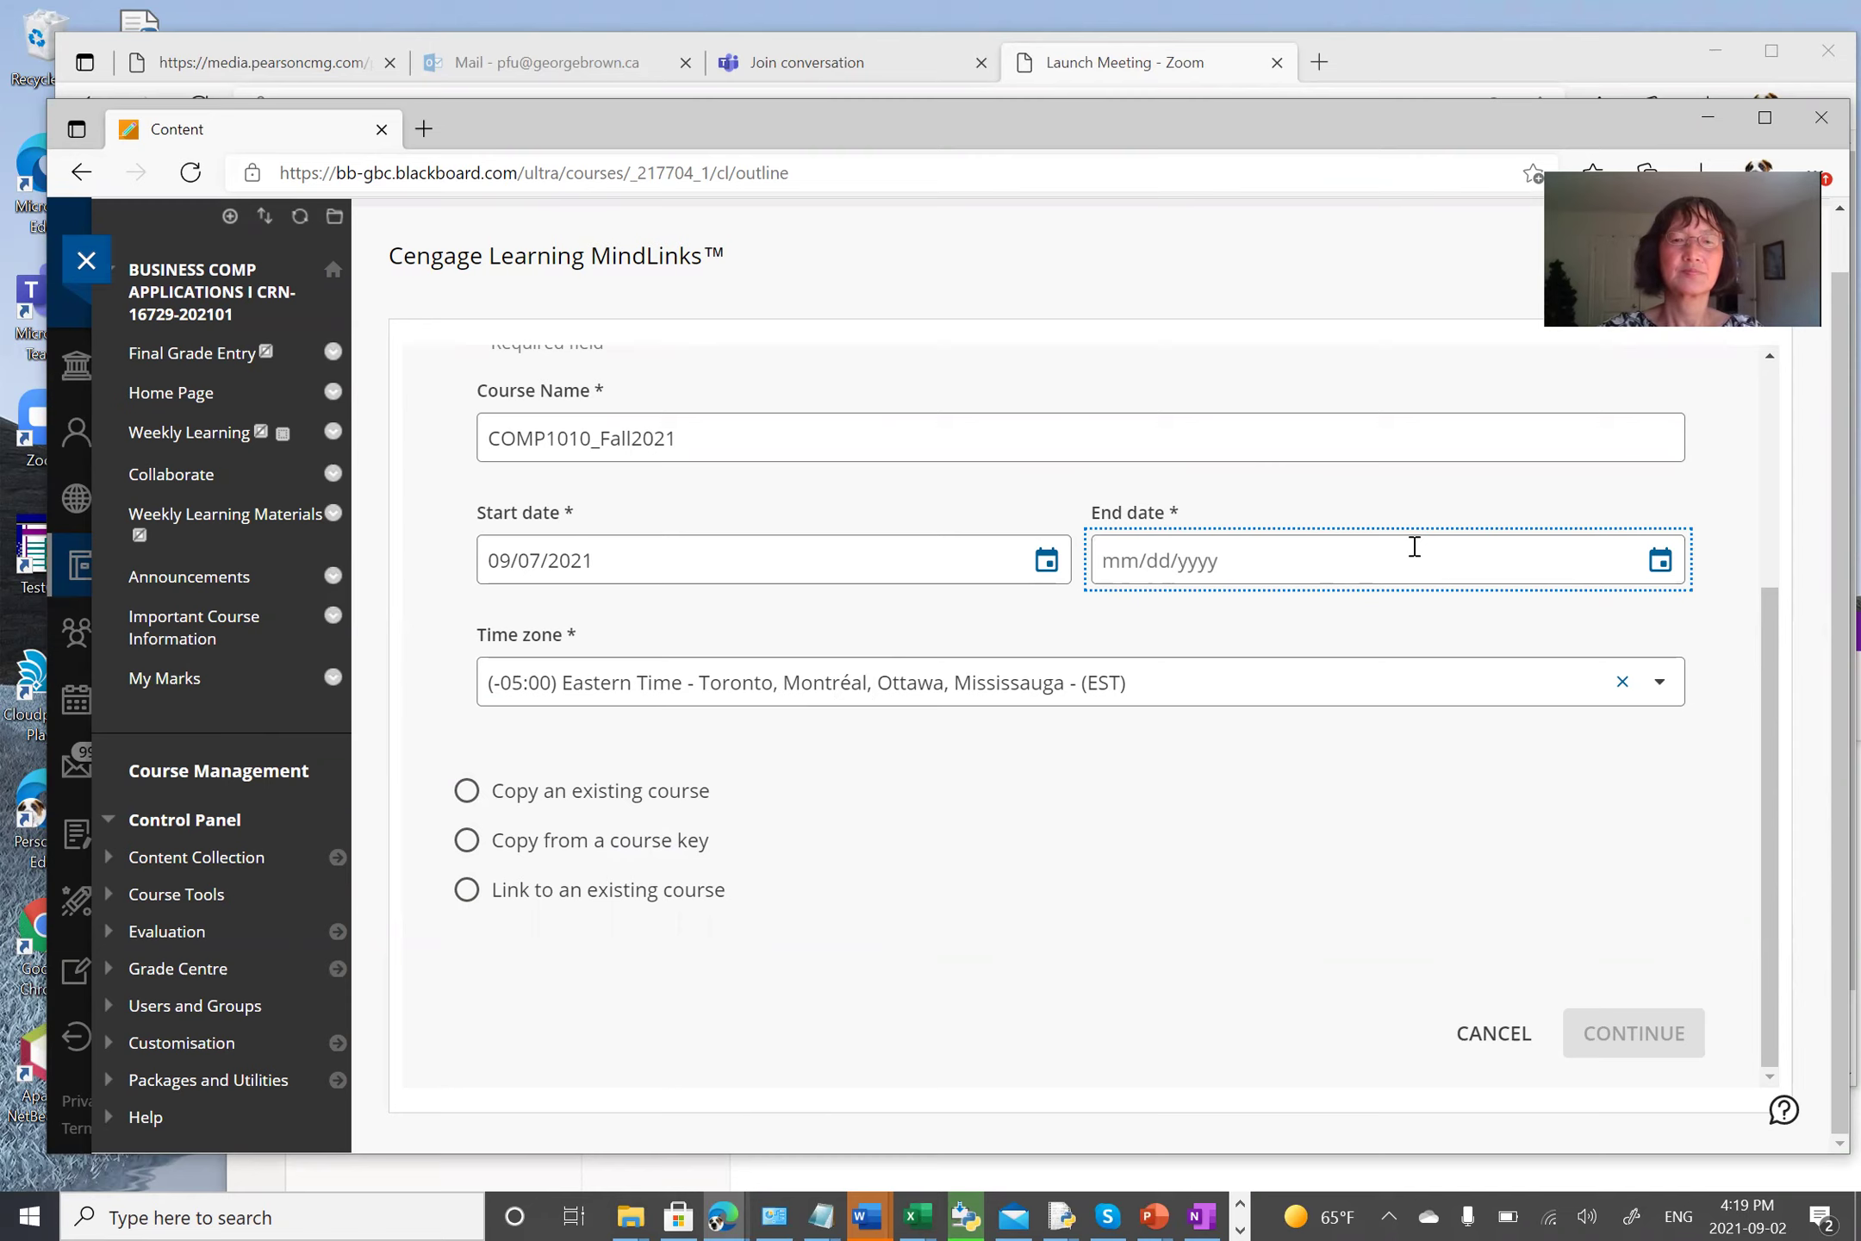
{"action": "type", "text": "08/31/202"}
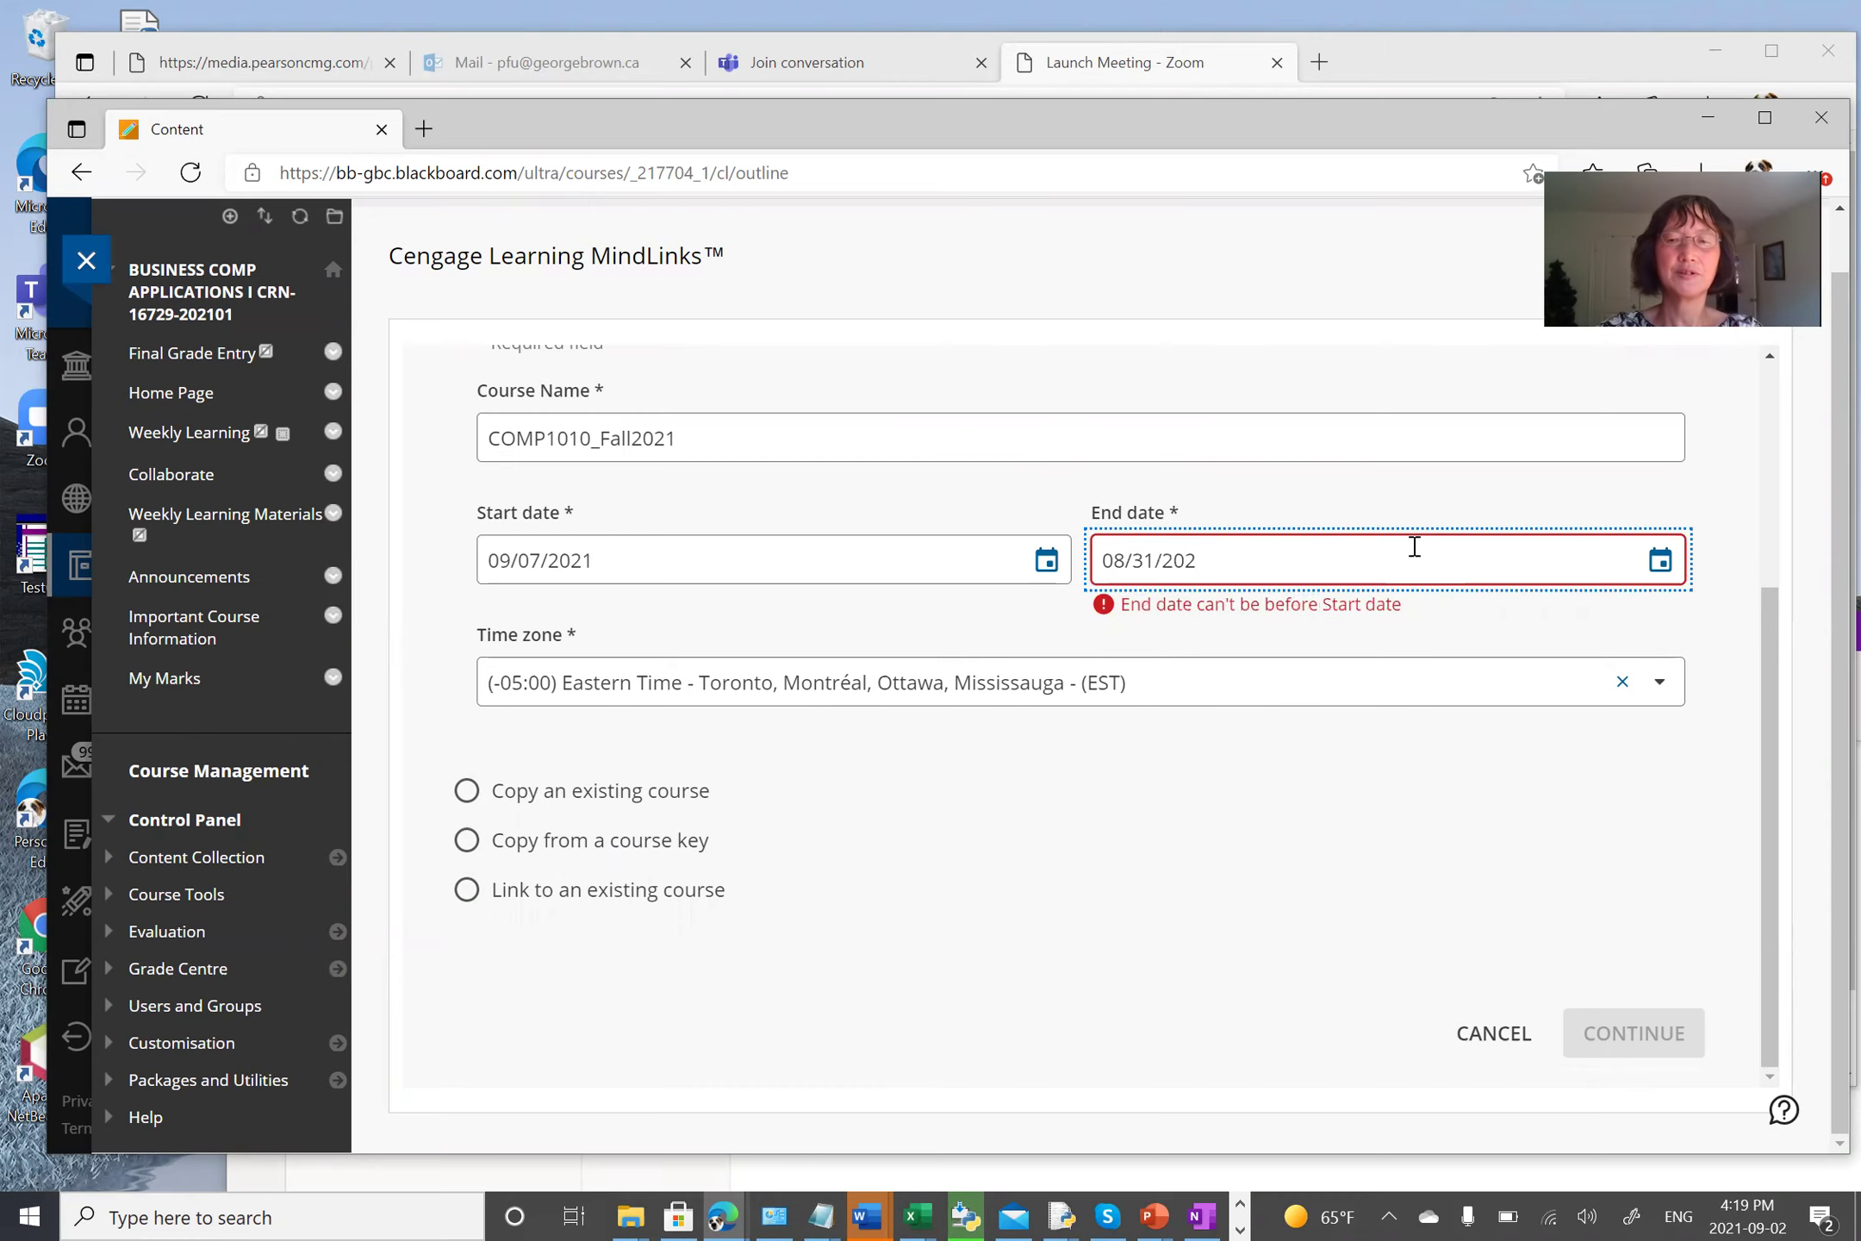
{"action": "type", "text": "5"}
{"action": "left_click", "coordinate": [1383, 805]}
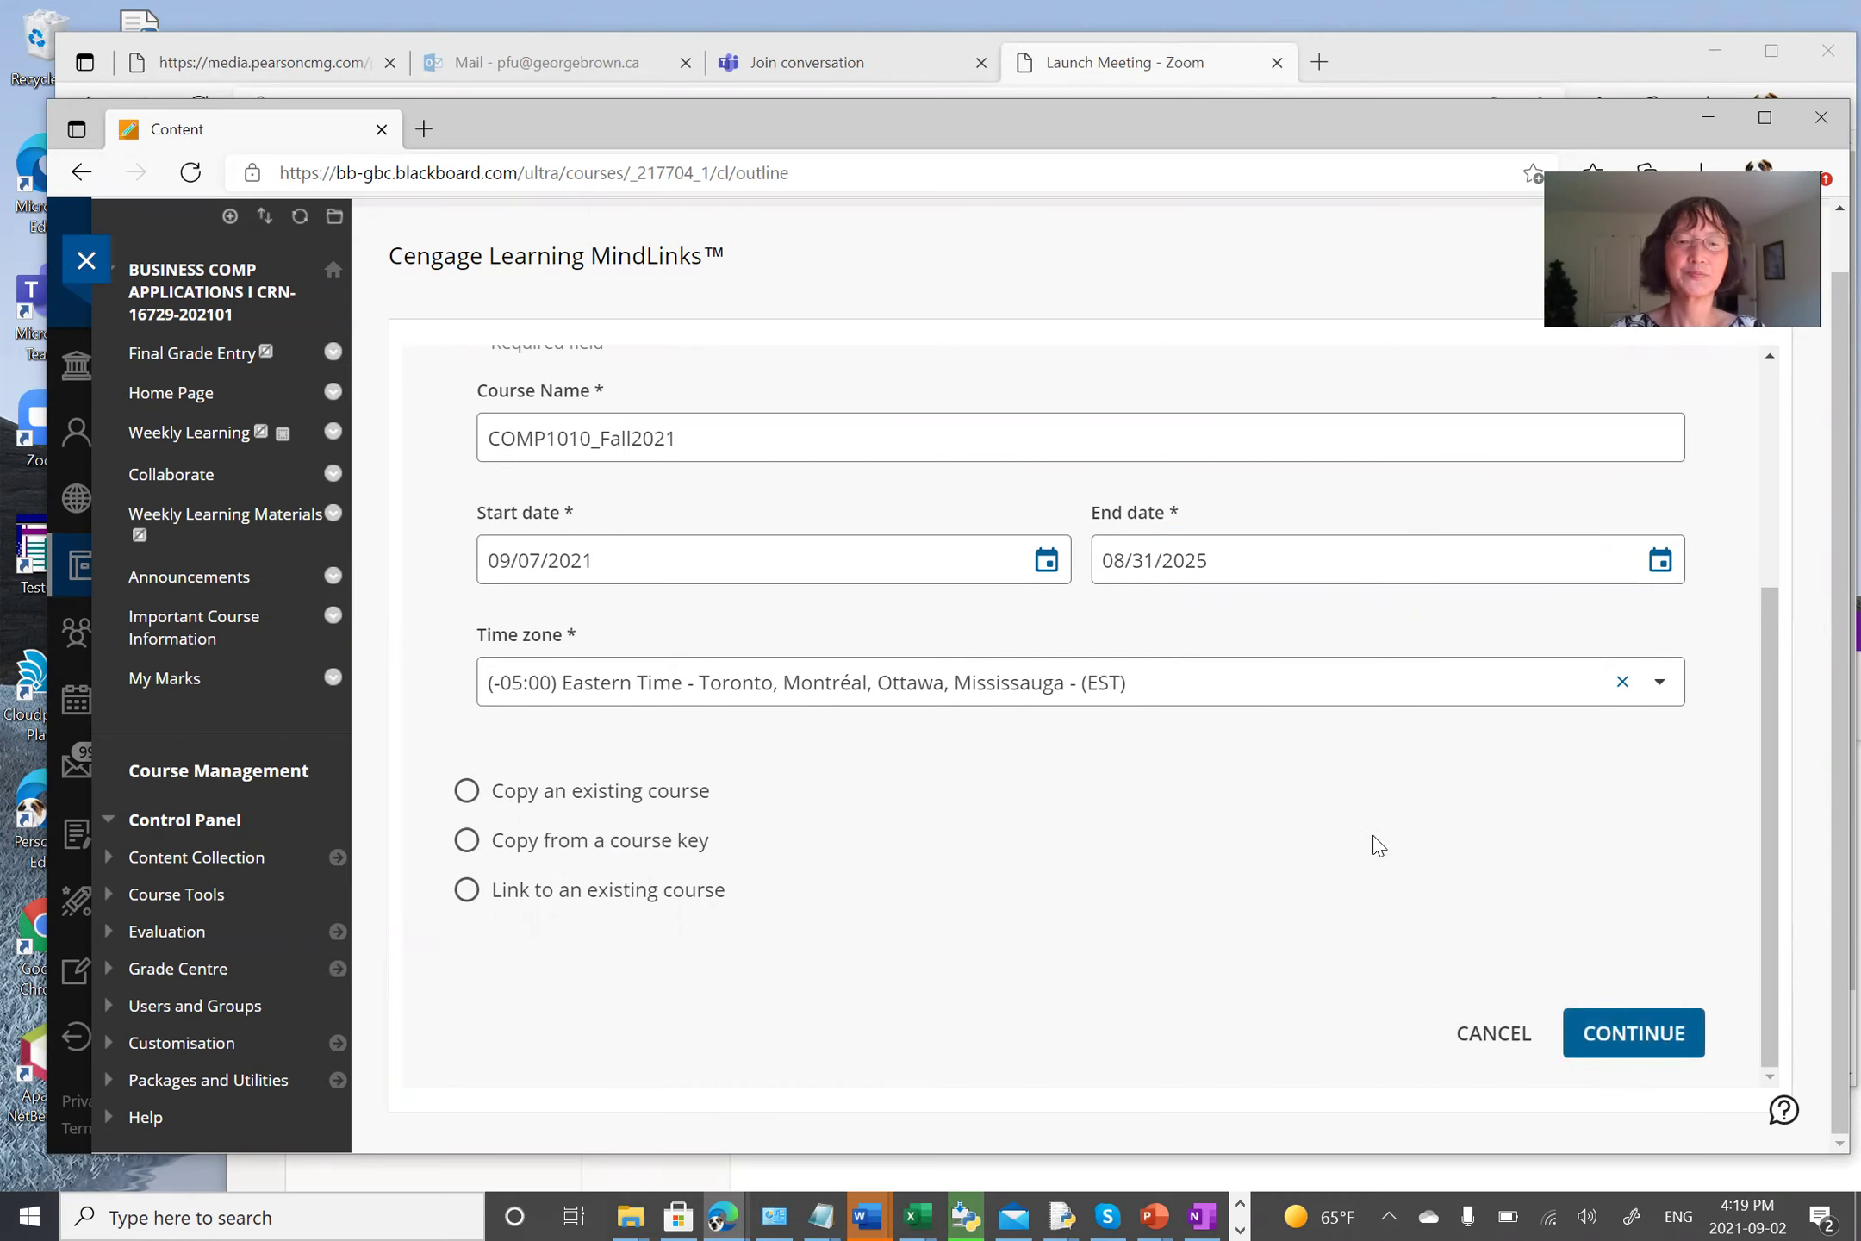
Step: Keep activity scores sent to the gradebook and finish creating the COMP1010_Fall2021 course
{"action": "left_click", "coordinate": [1634, 1034]}
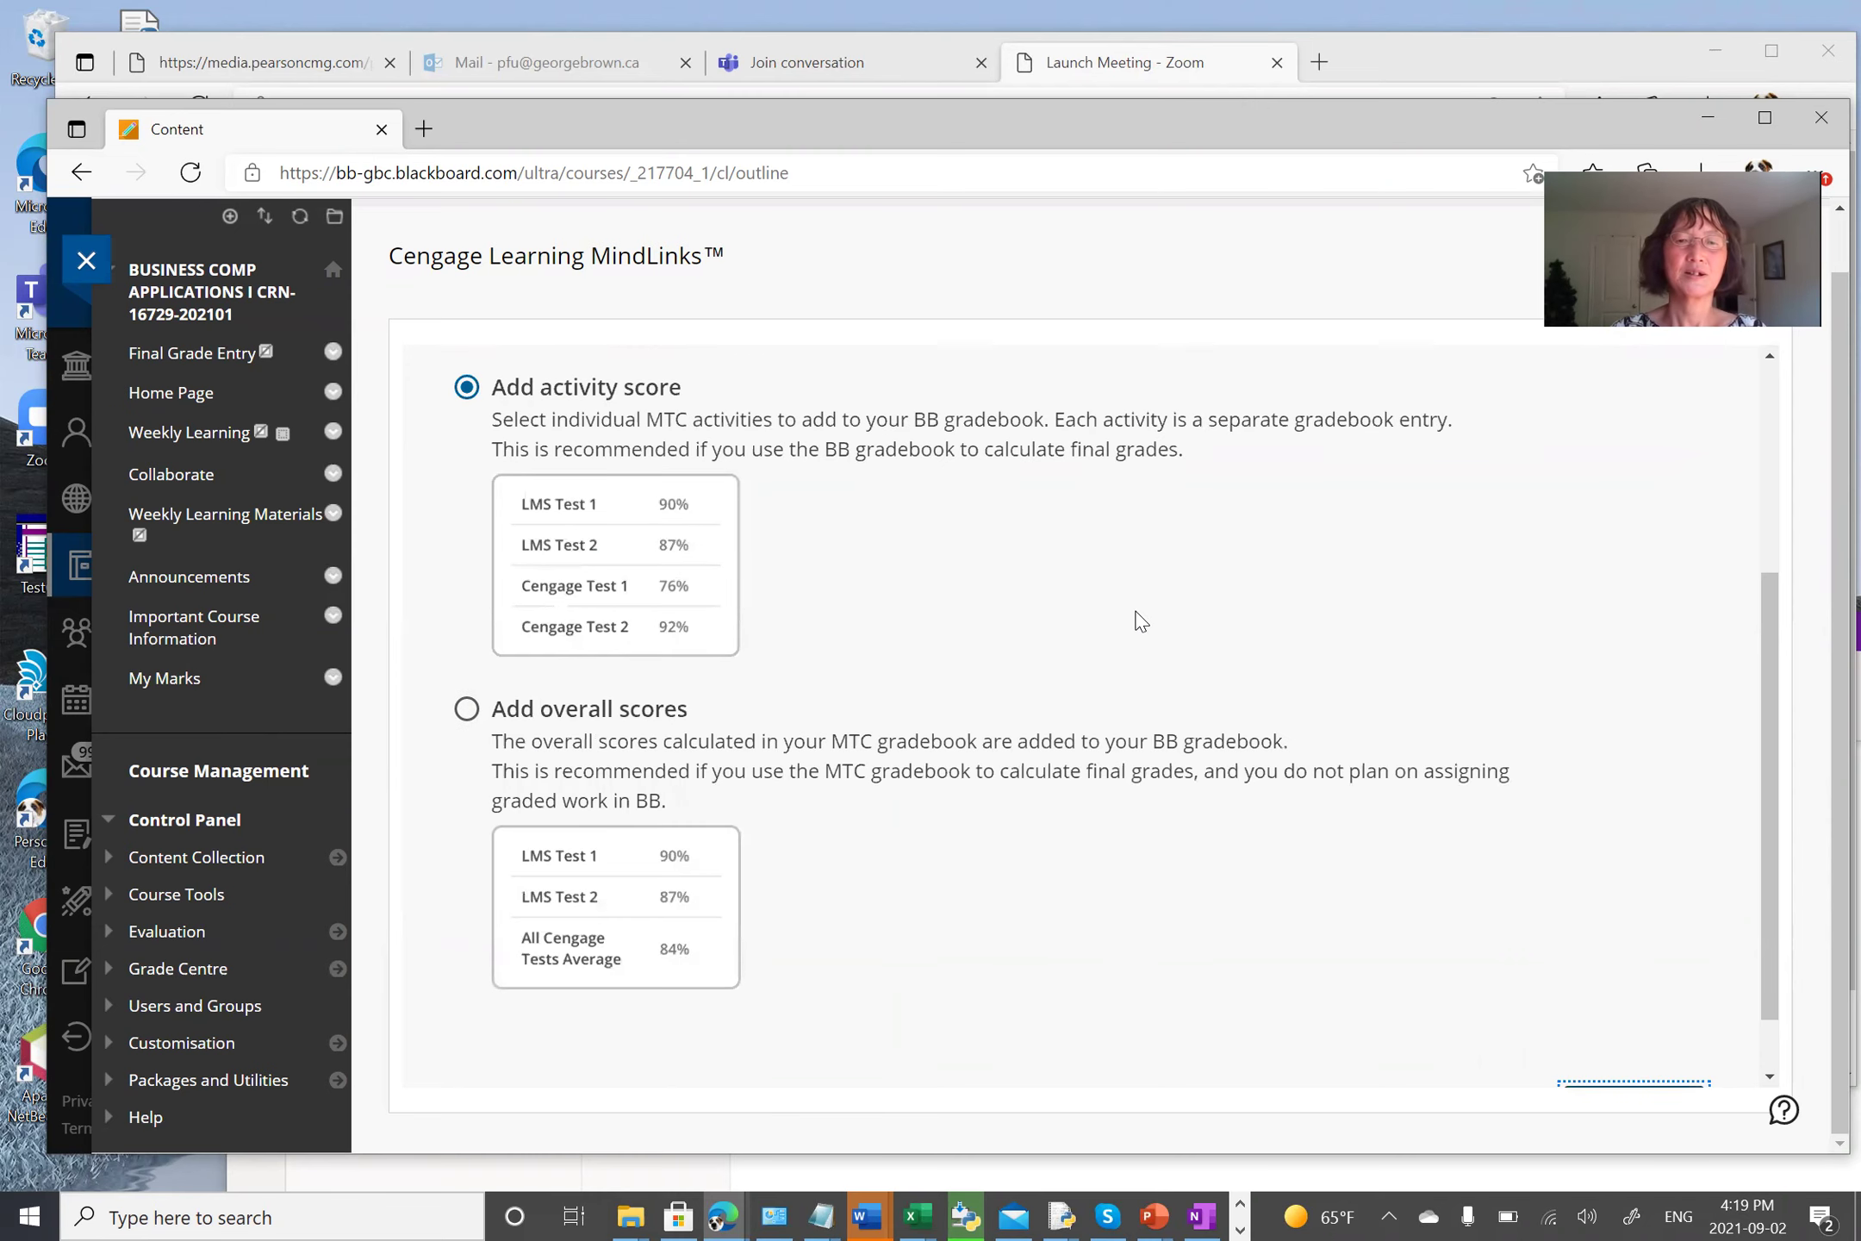
{"action": "scroll", "coordinate": [1140, 620], "scroll_direction": "down", "scroll_amount": 1}
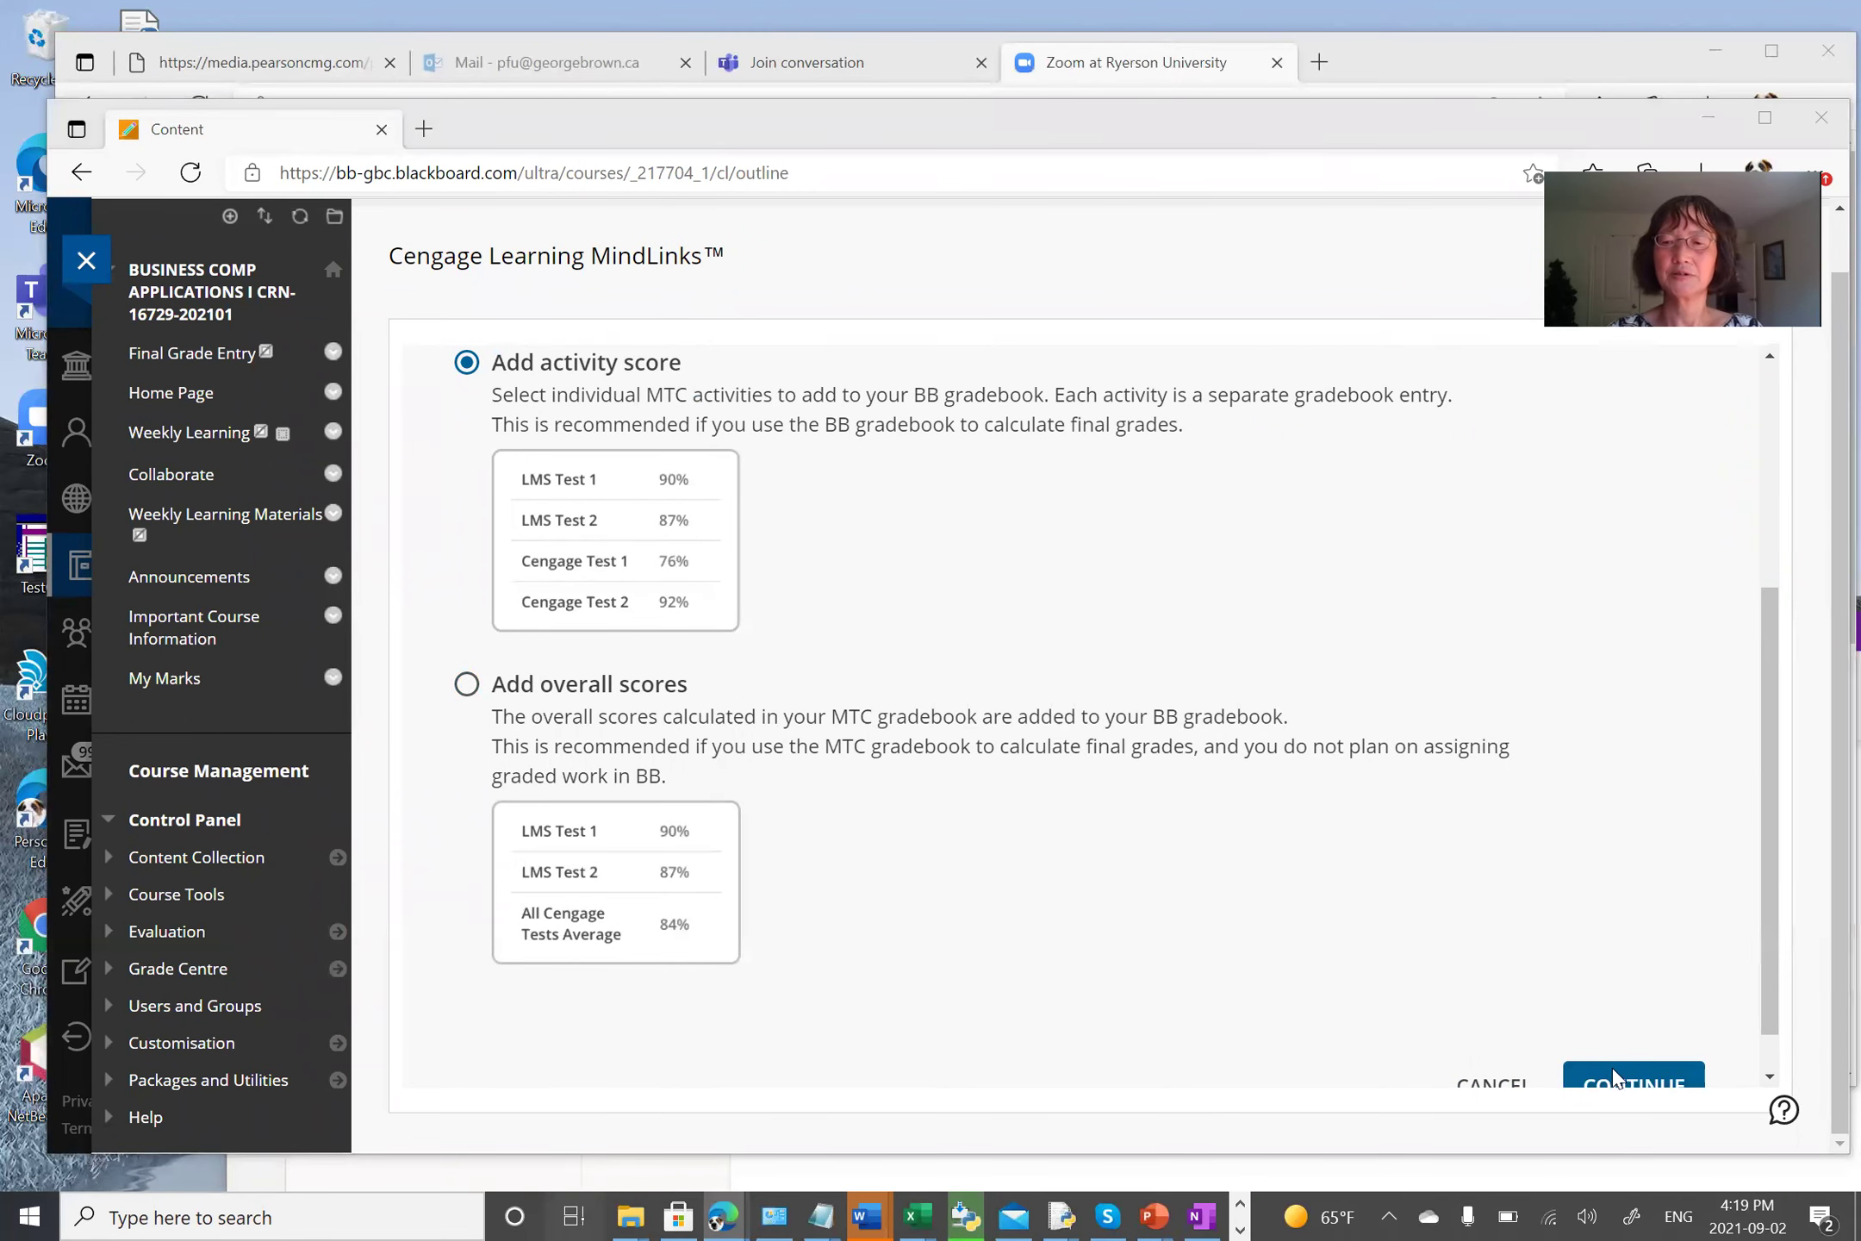
{"action": "key", "text": "super+Tab"}
{"action": "left_click", "coordinate": [1762, 706]}
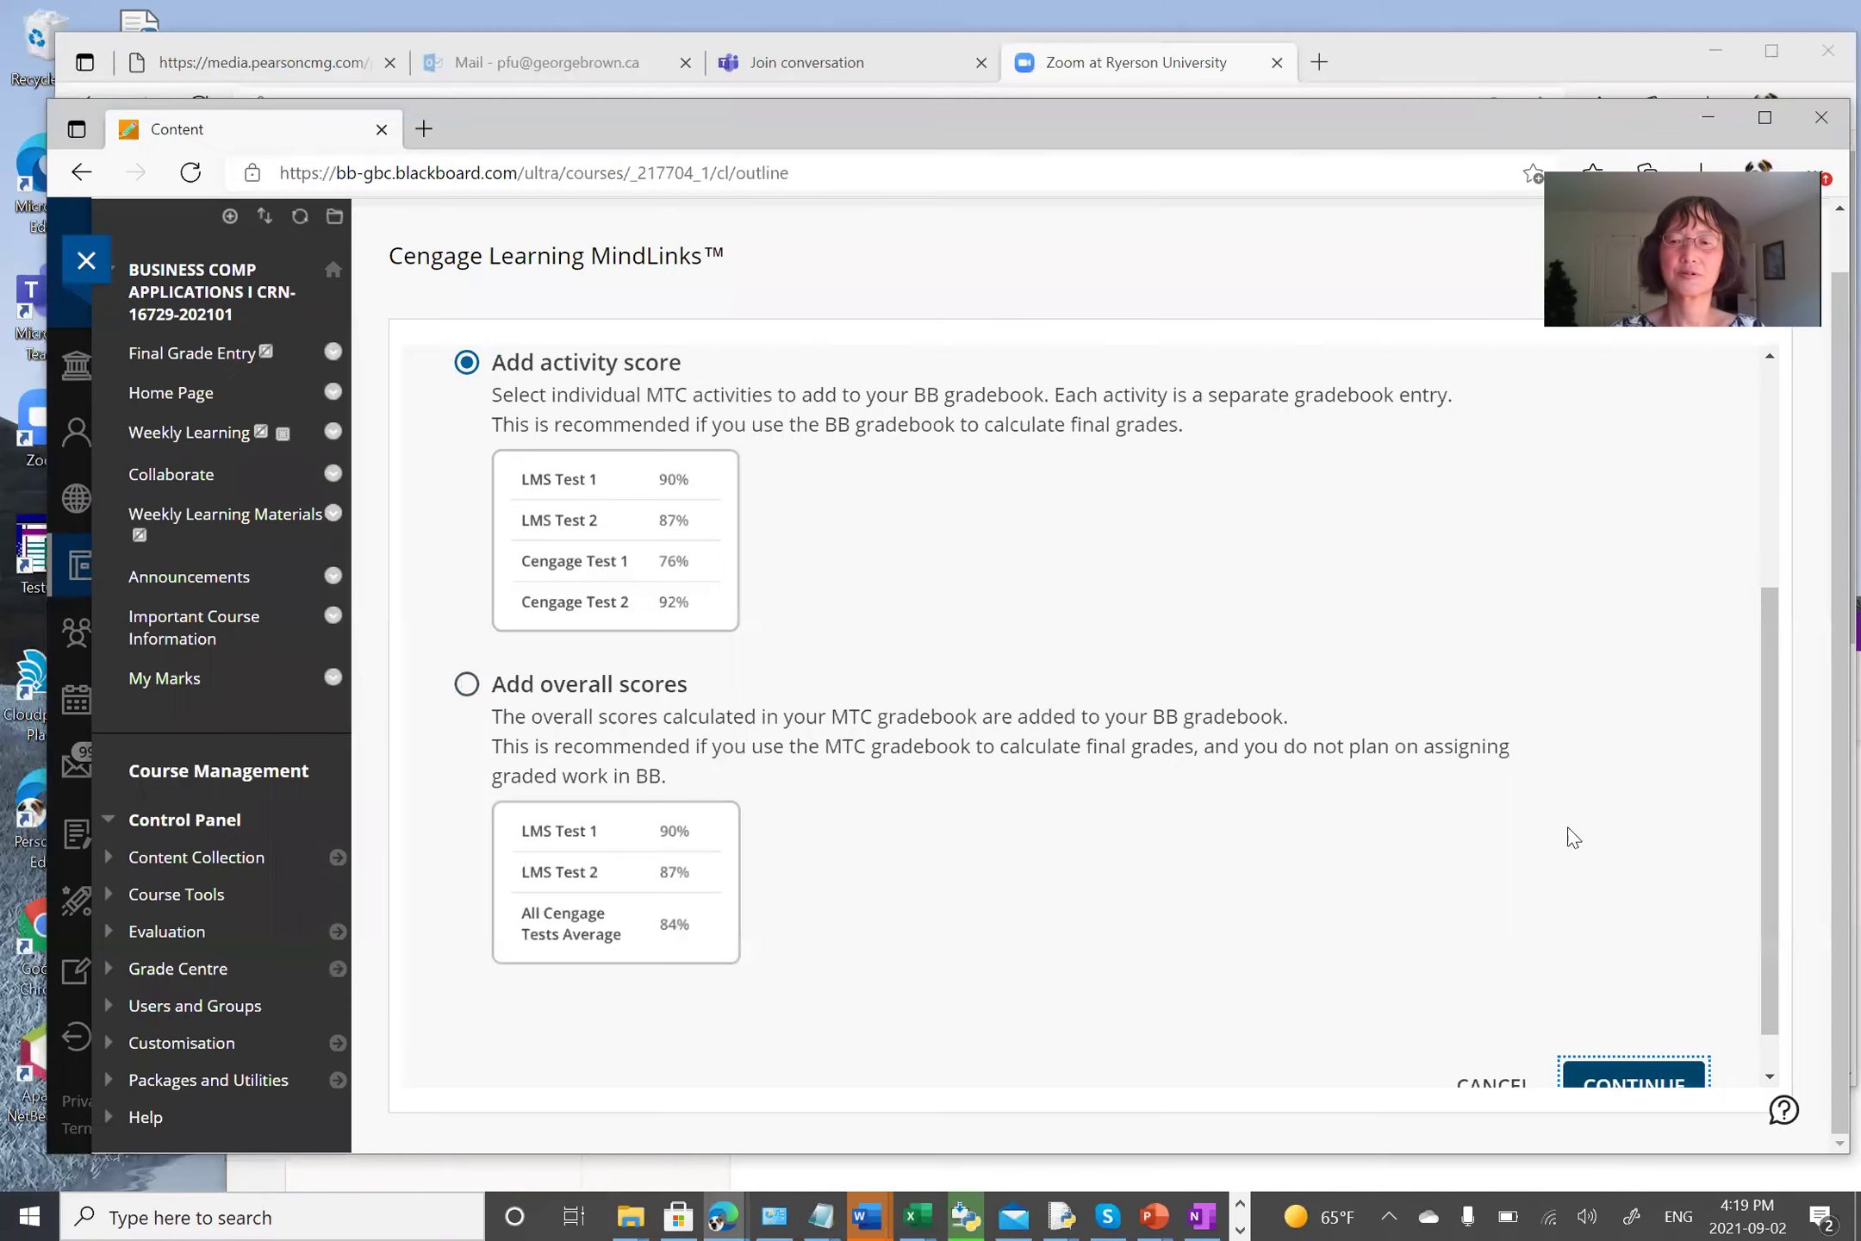
{"action": "left_click_drag", "start_coordinate": [1762, 713], "coordinate": [1766, 817]}
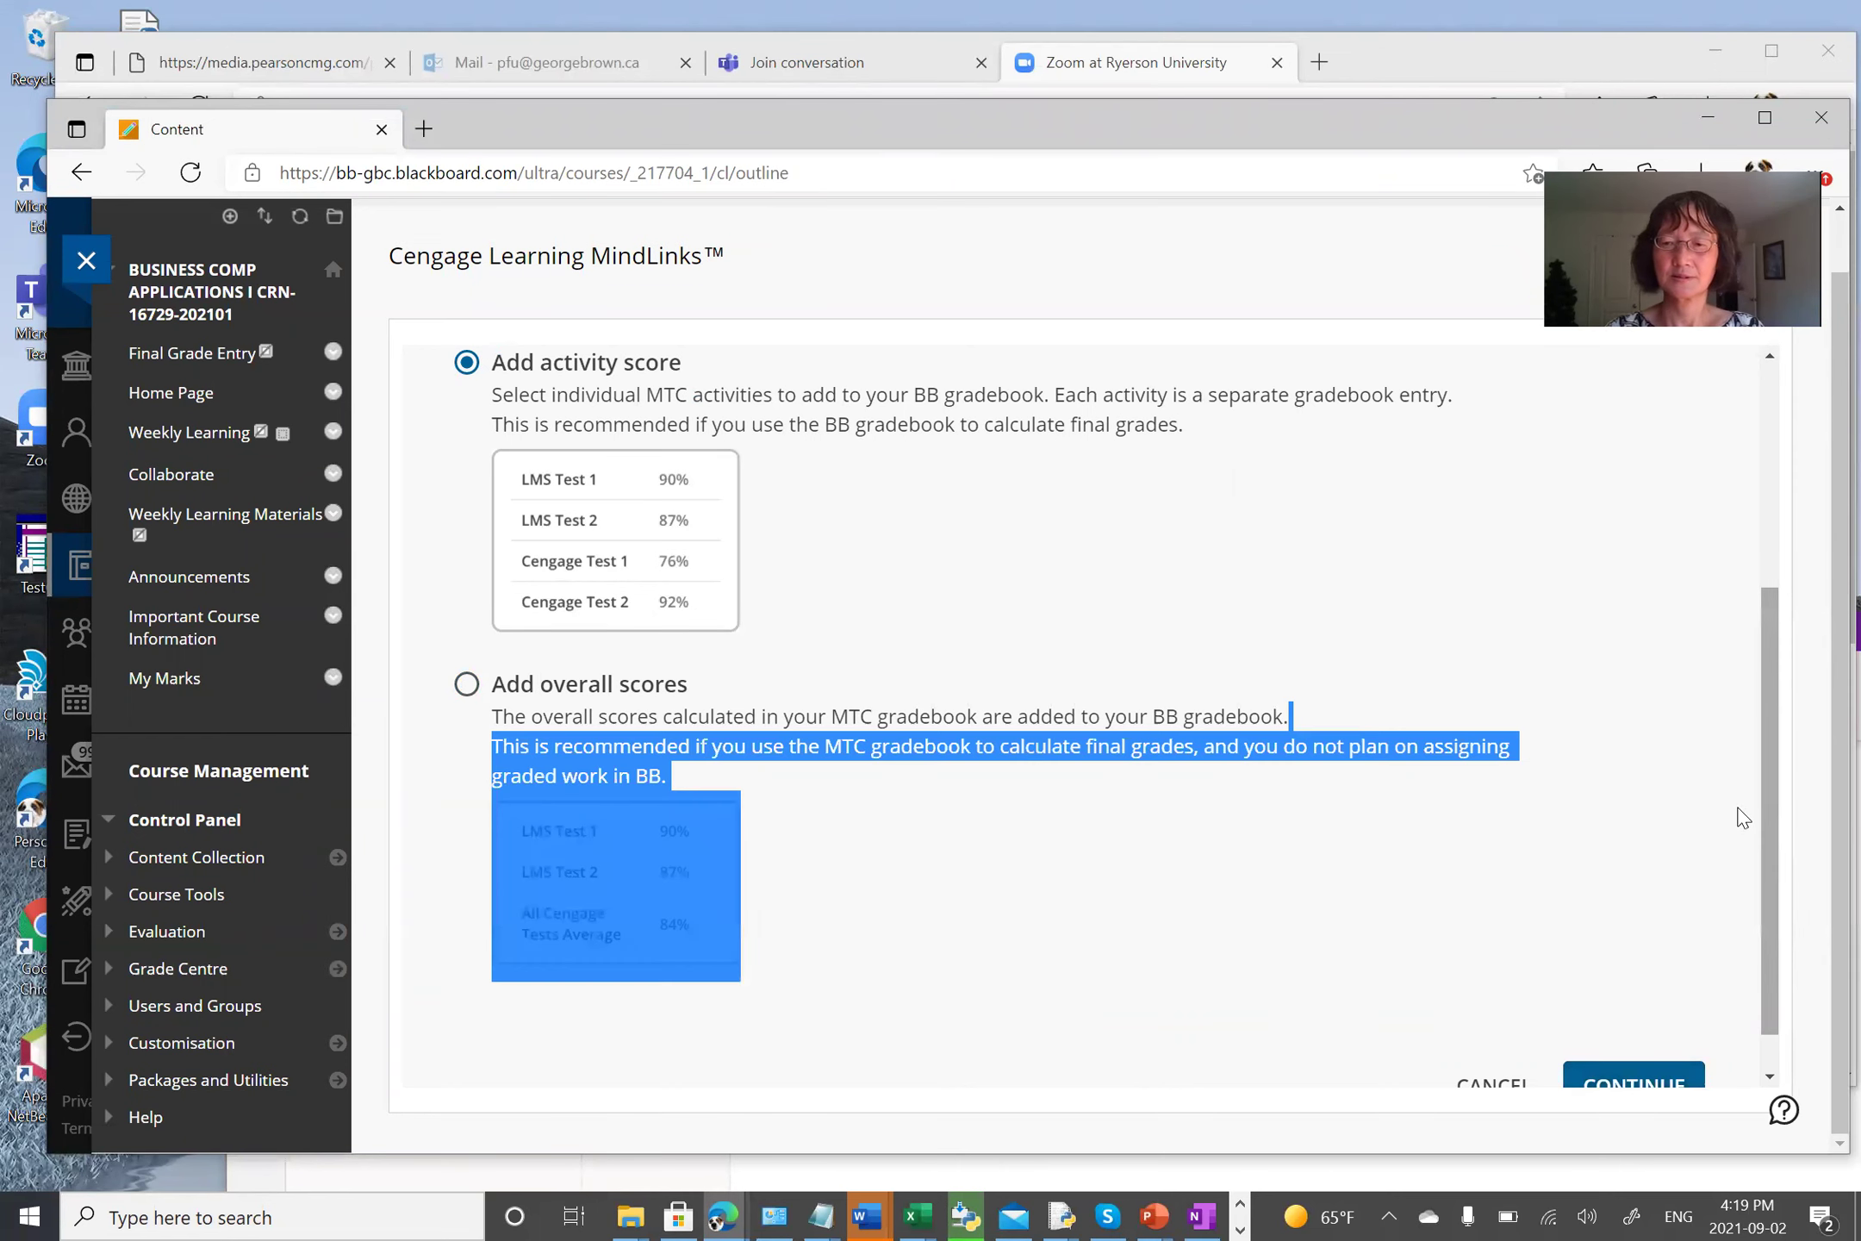
{"action": "left_click", "coordinate": [1615, 725]}
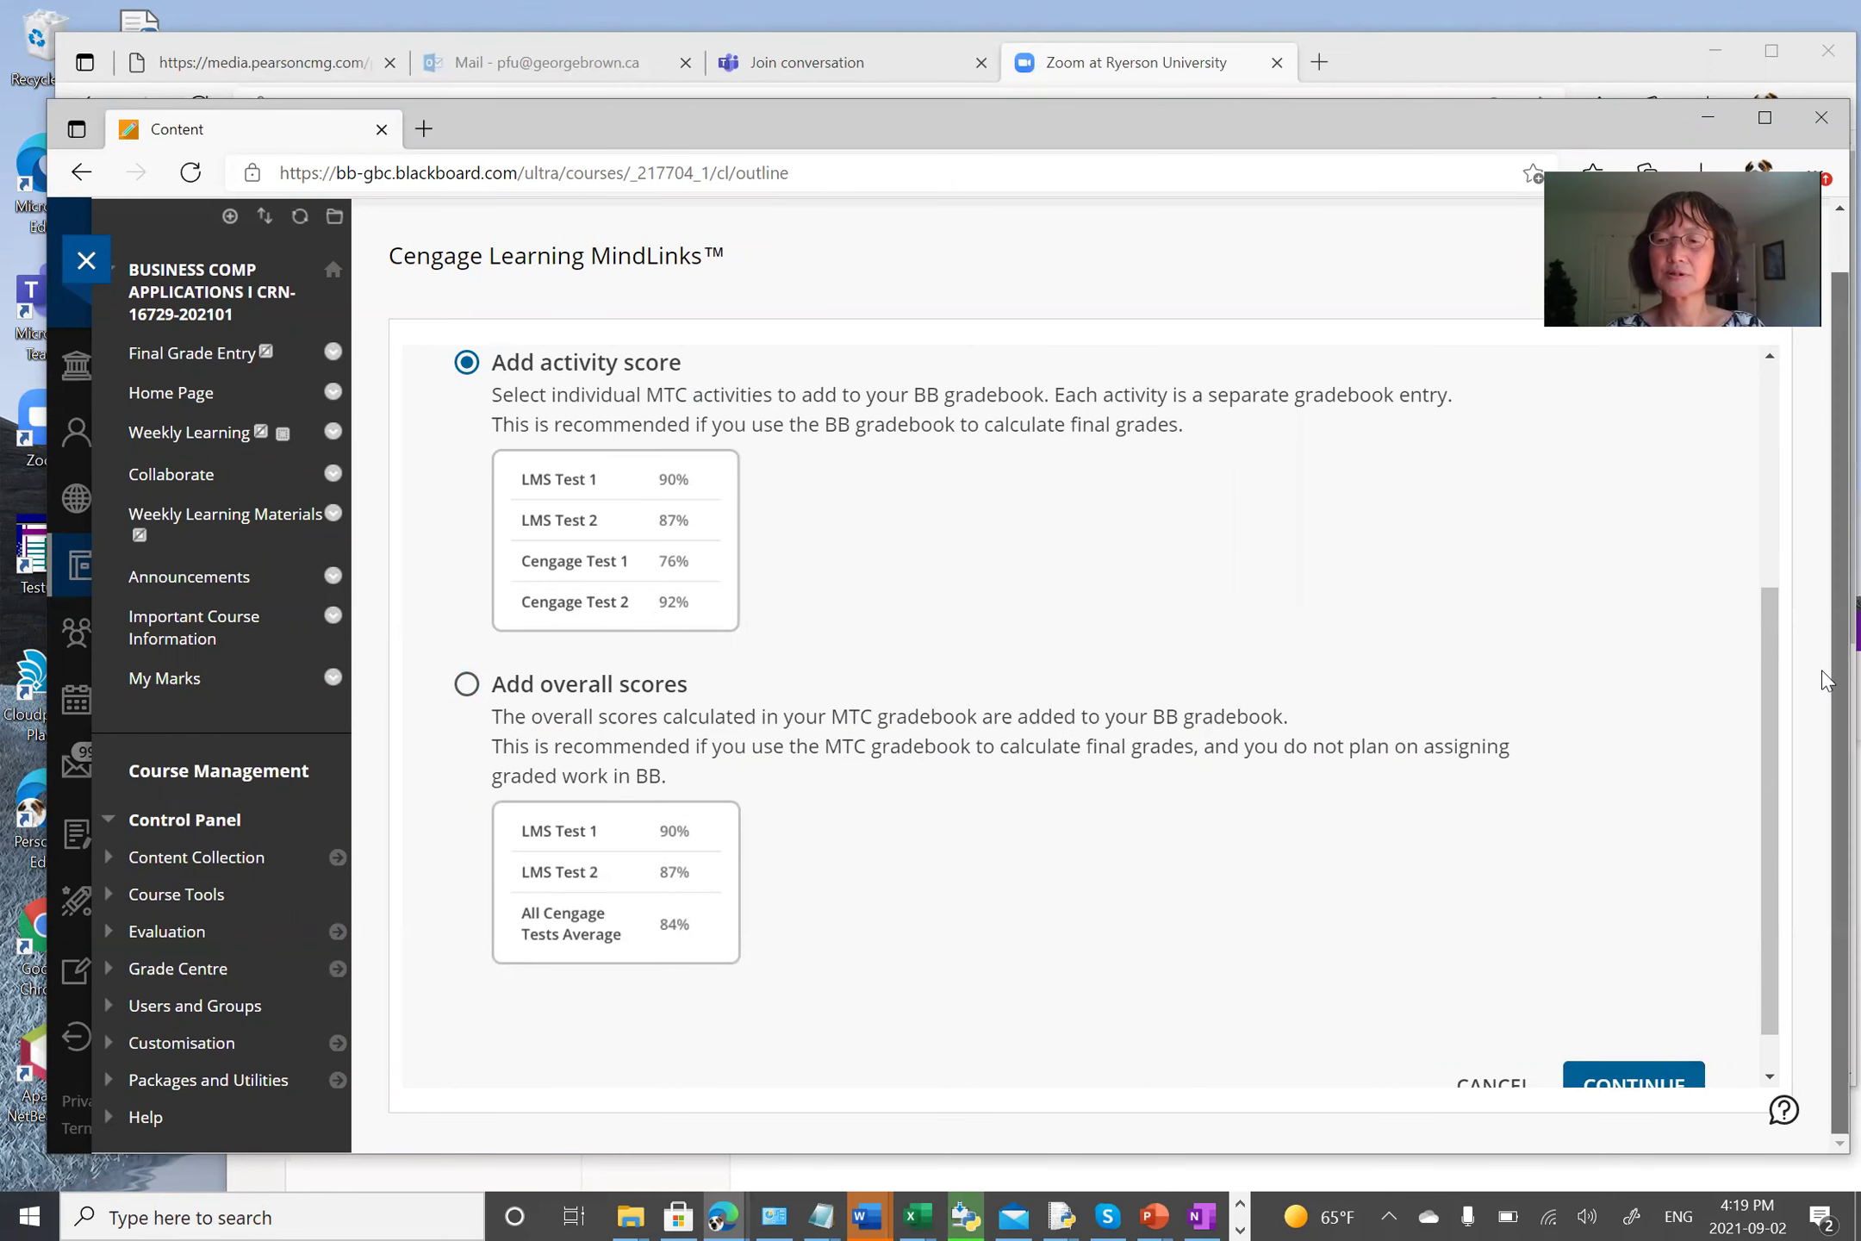
{"action": "left_click", "coordinate": [1646, 1084]}
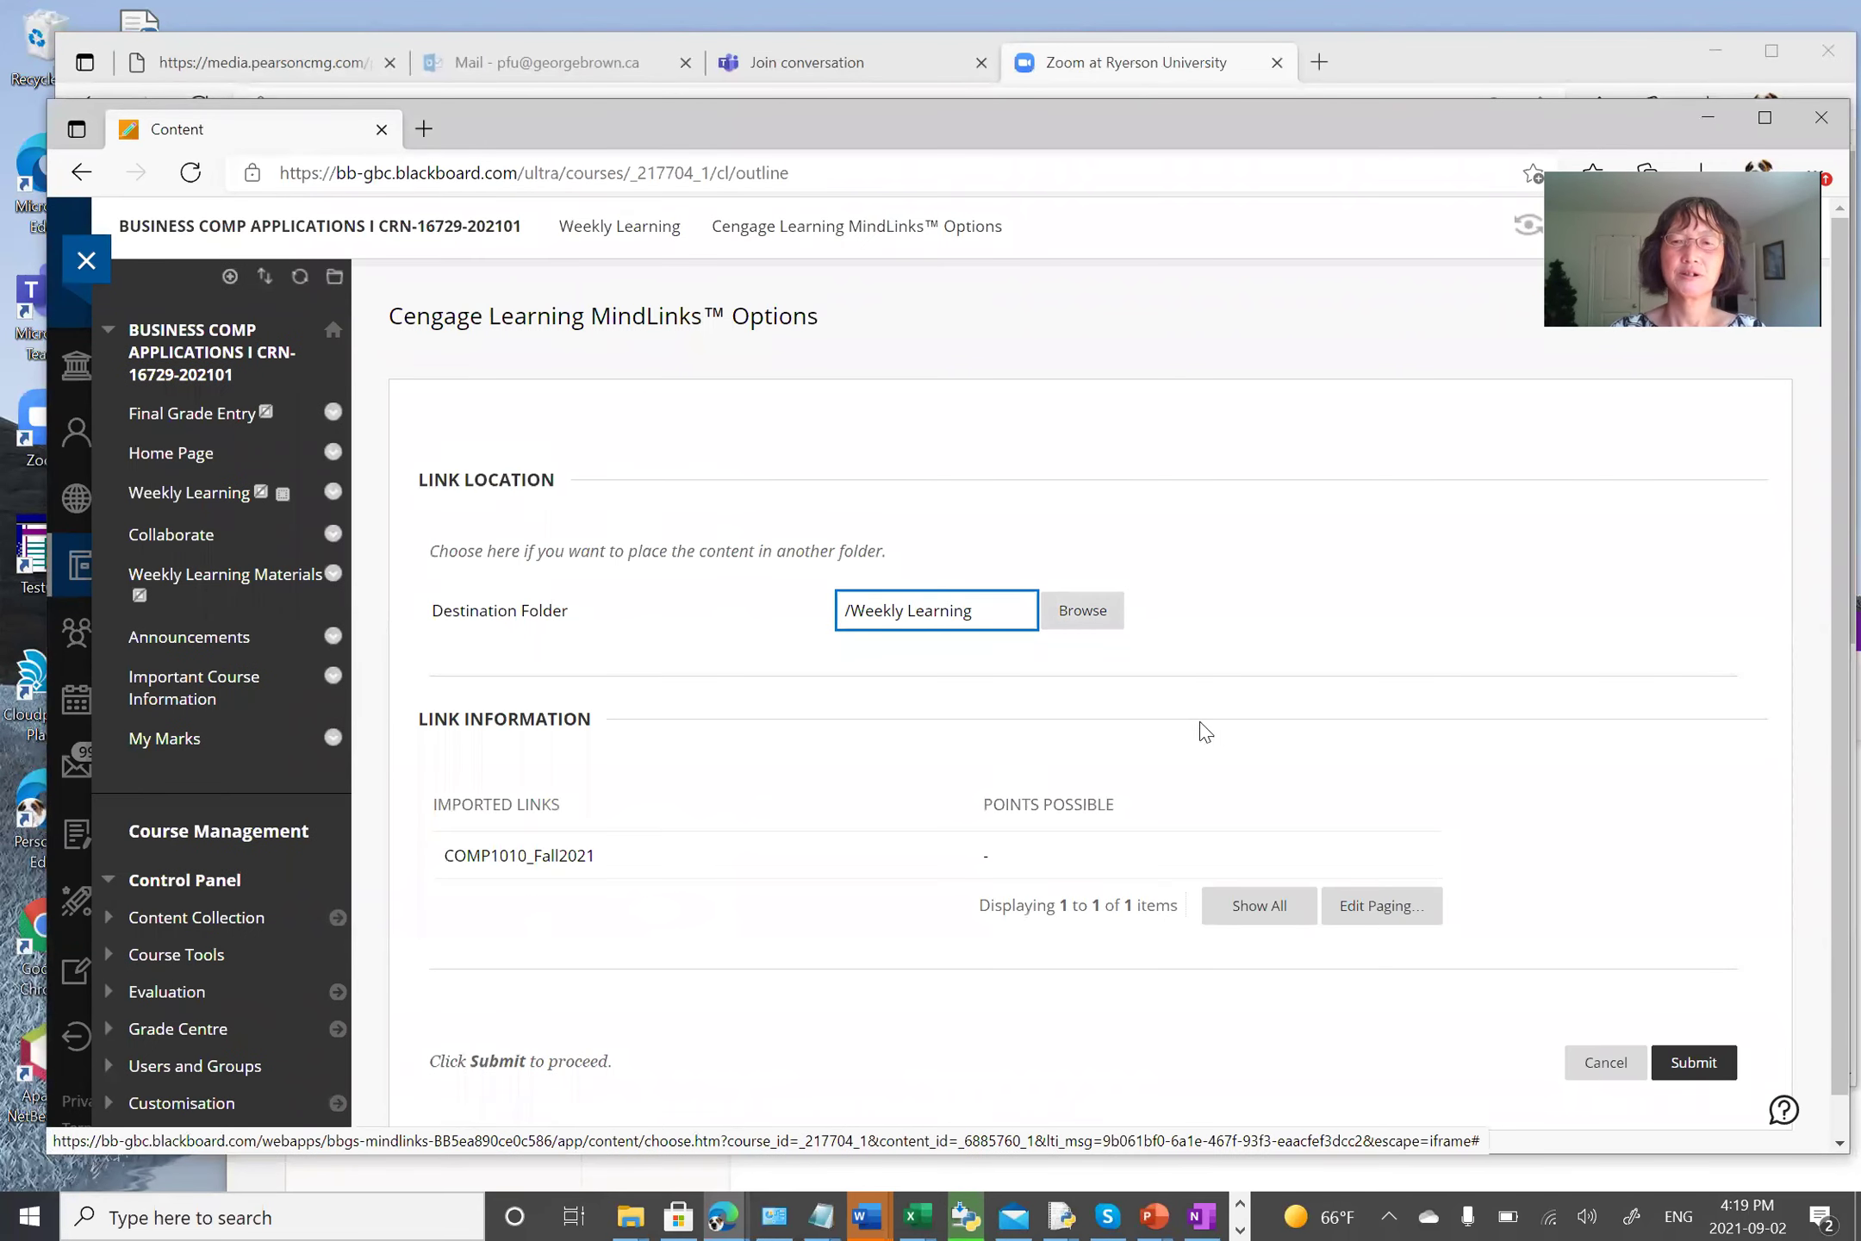
Step: Submit the MindLinks options to add the COMP1010_Fall2021 link to Weekly Learning
{"action": "scroll", "coordinate": [1472, 632], "scroll_direction": "down", "scroll_amount": 1}
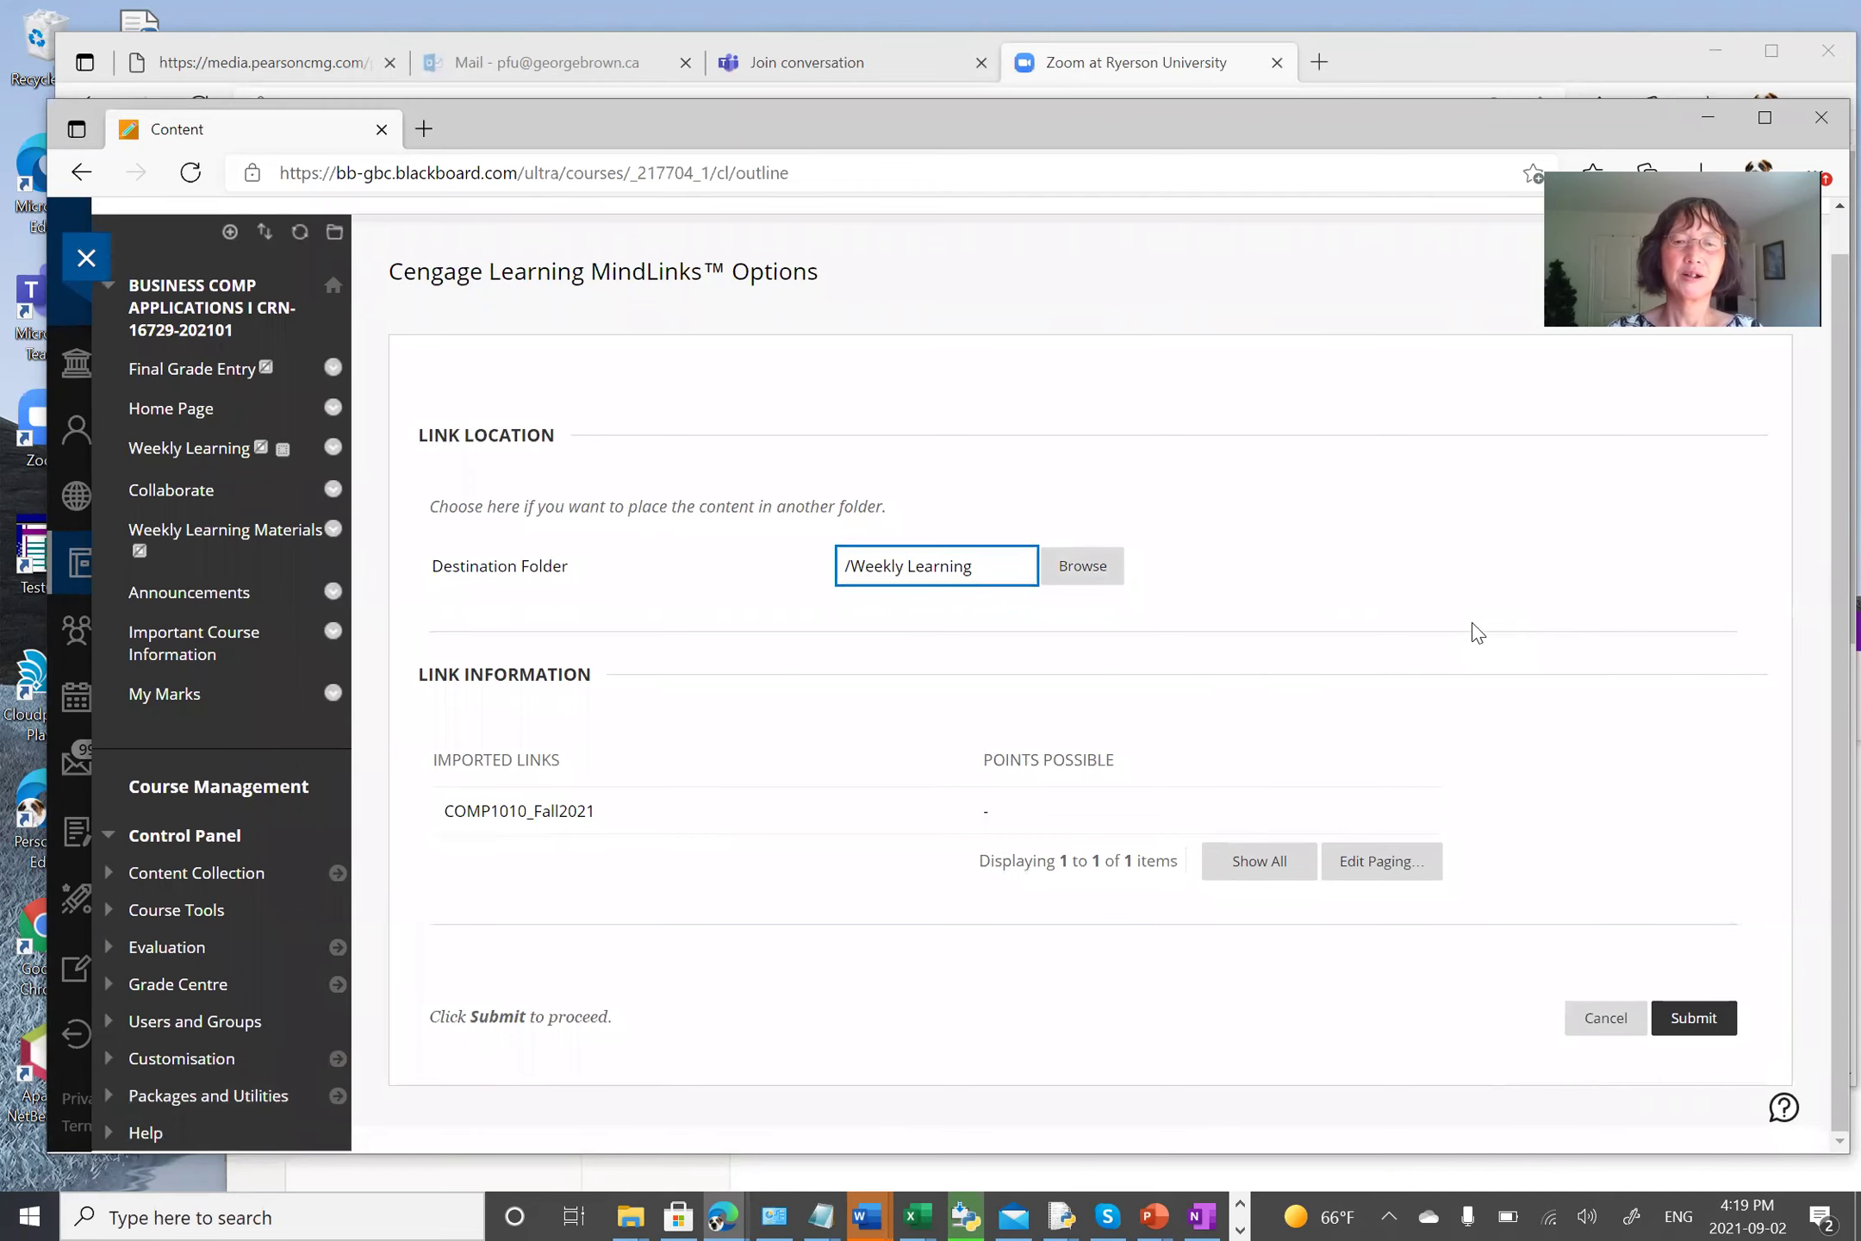
{"action": "left_click", "coordinate": [1693, 1033]}
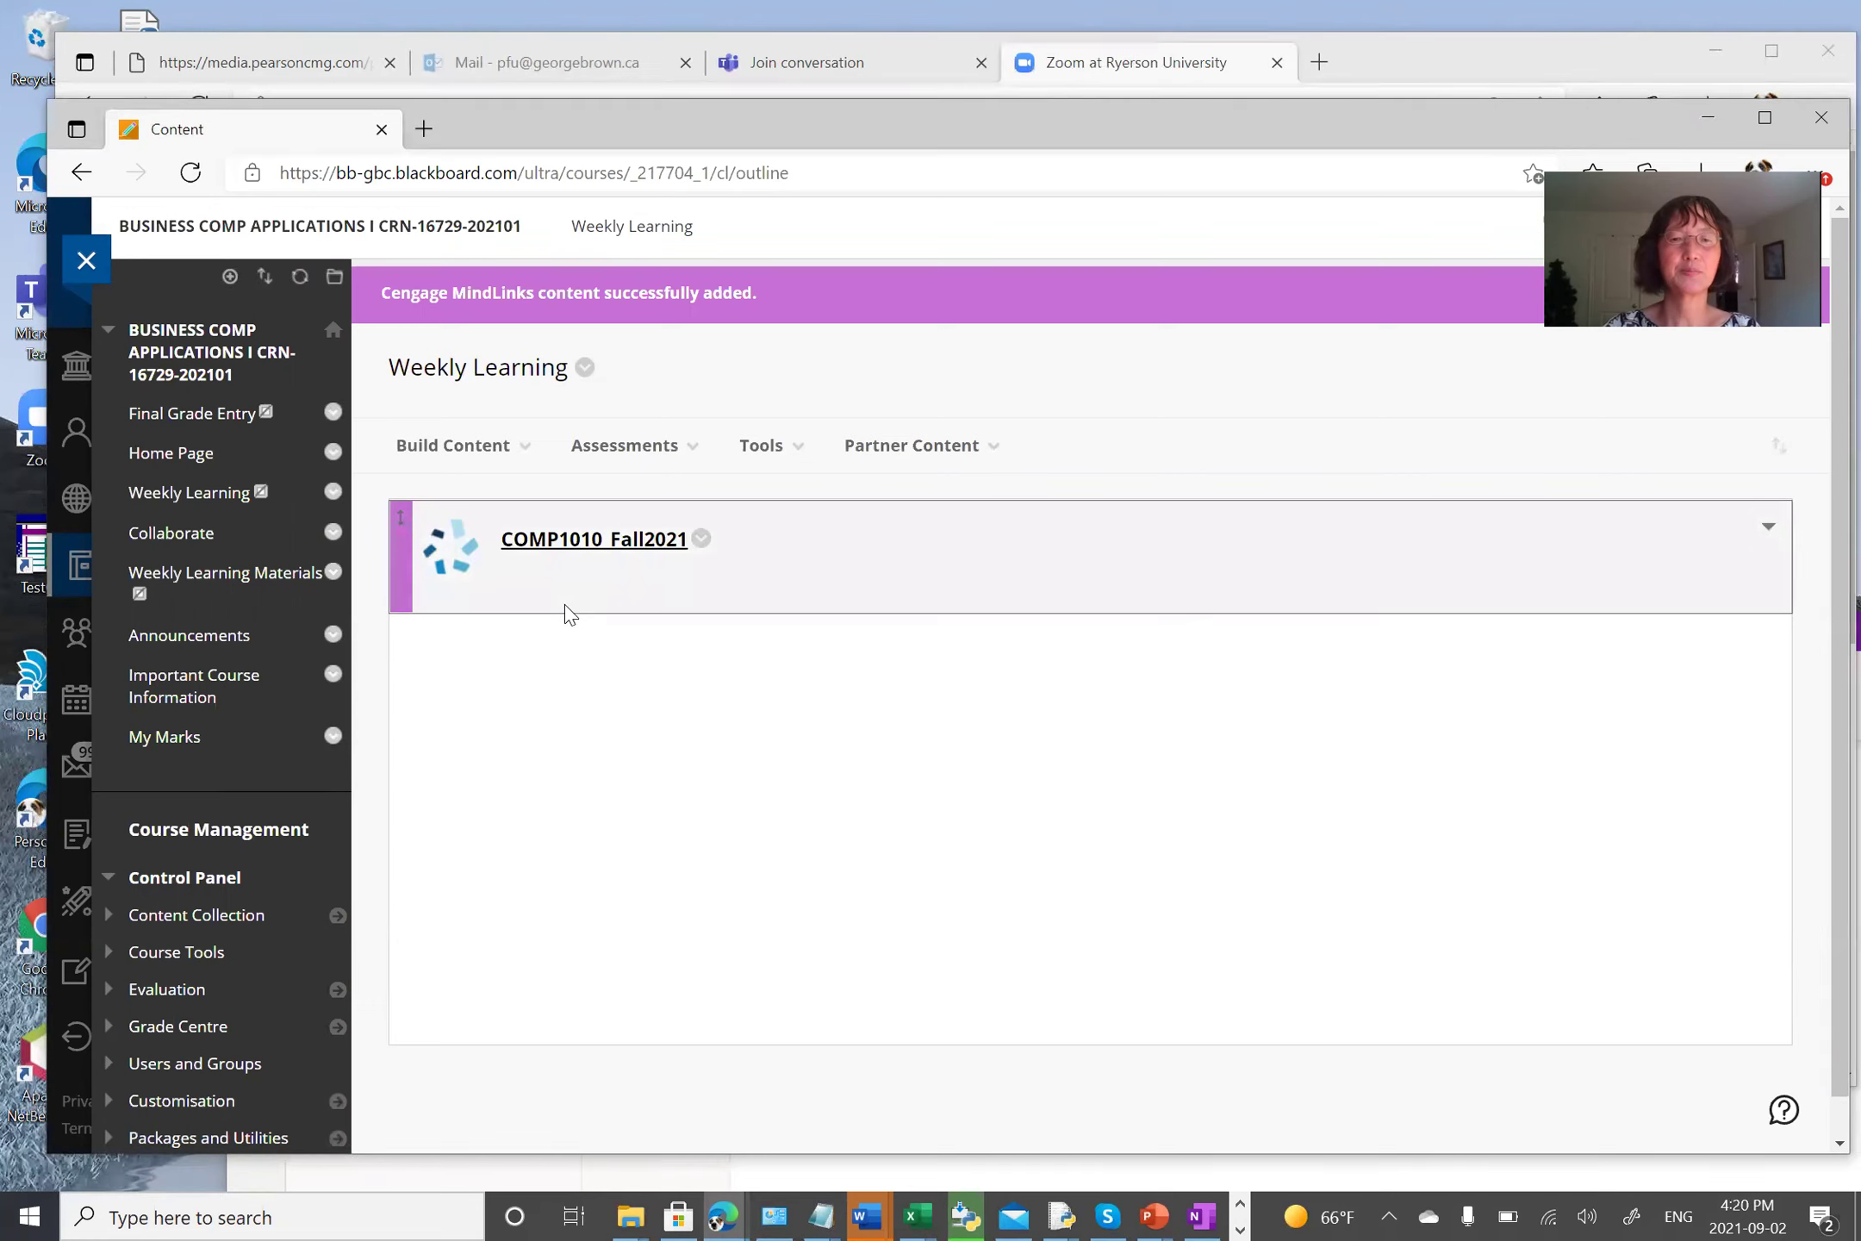
Step: Launch COMP1010_Fall2021 in MindTap, skipping guided setup, the info dialog and the welcome tour
{"action": "left_click", "coordinate": [577, 554]}
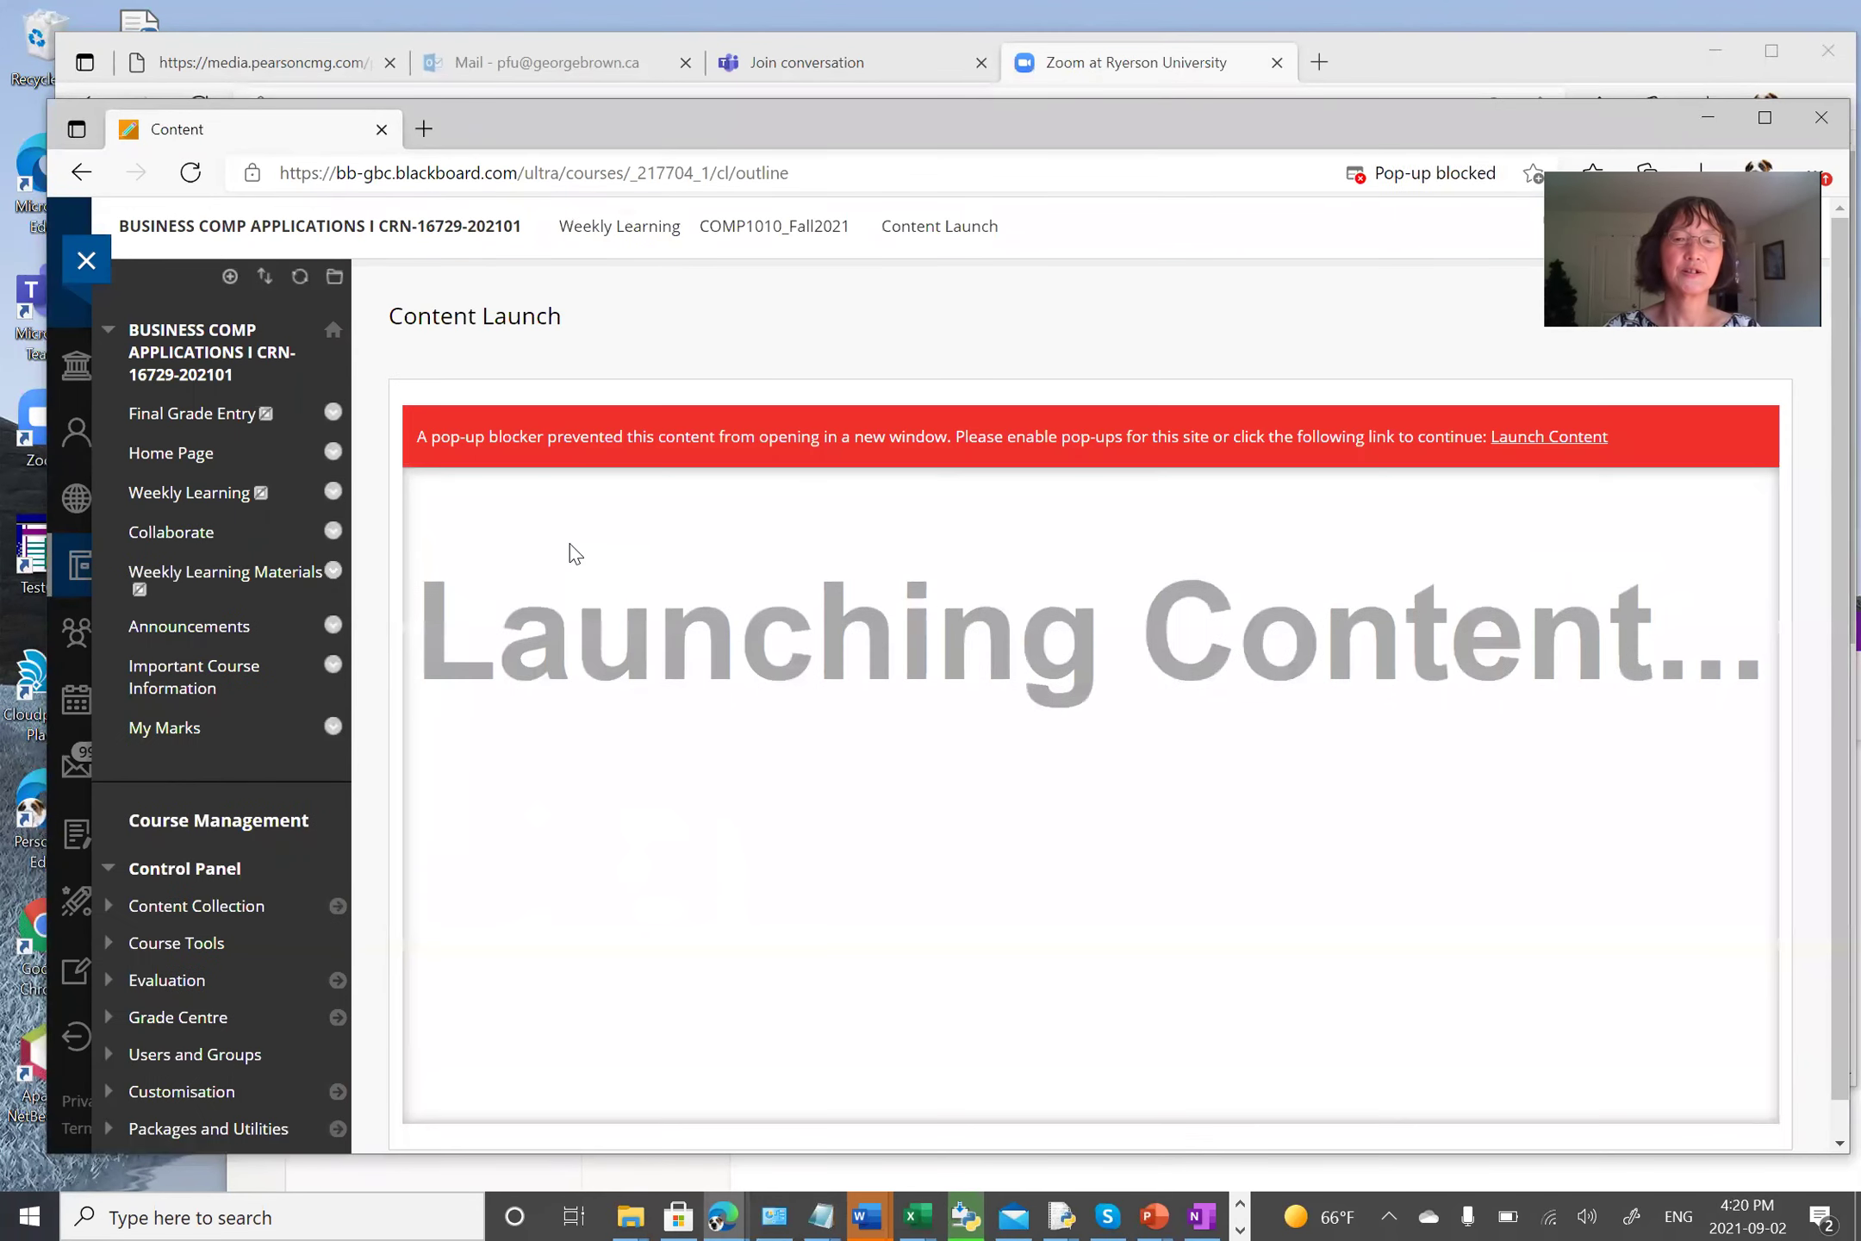
{"action": "left_click", "coordinate": [1550, 437]}
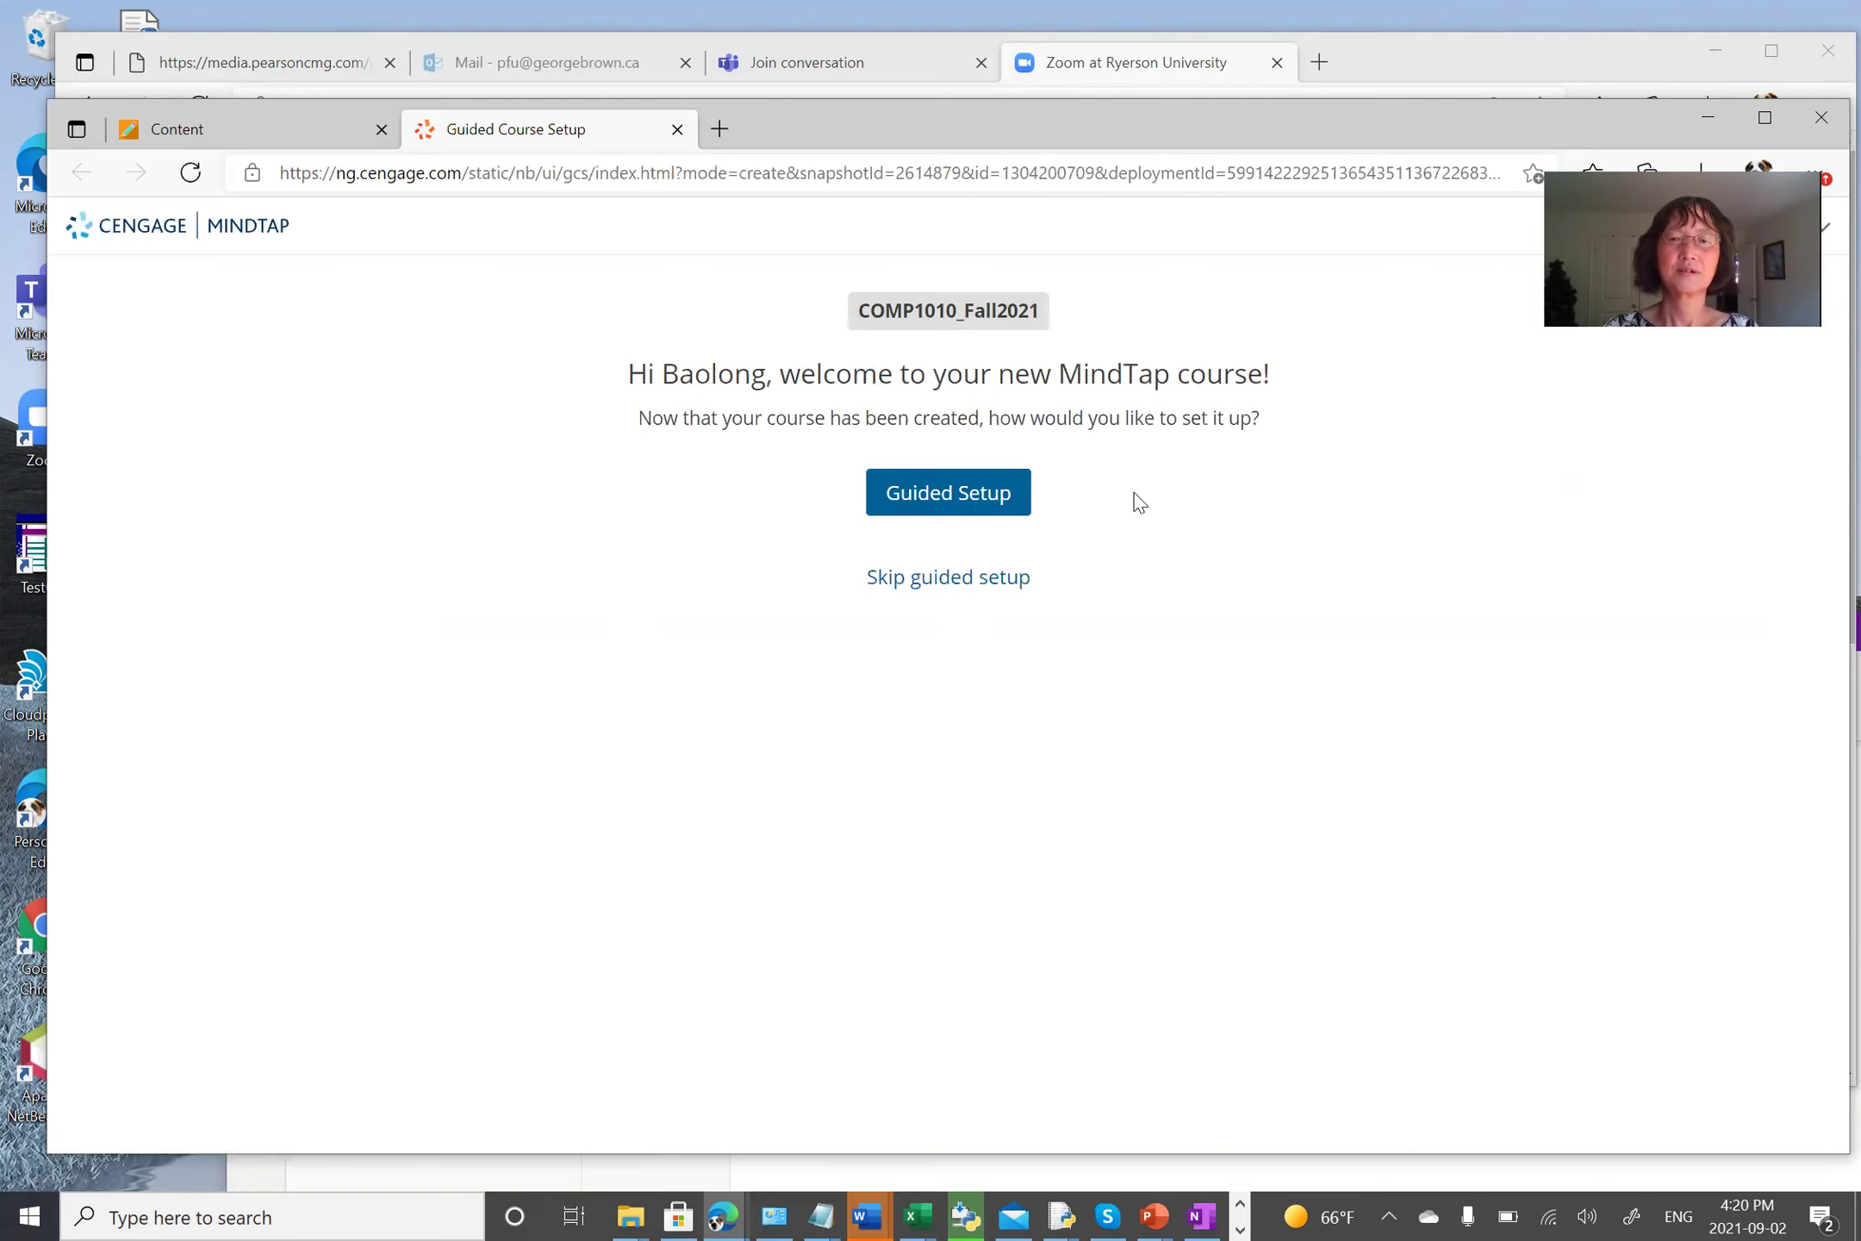
{"action": "left_click", "coordinate": [993, 577]}
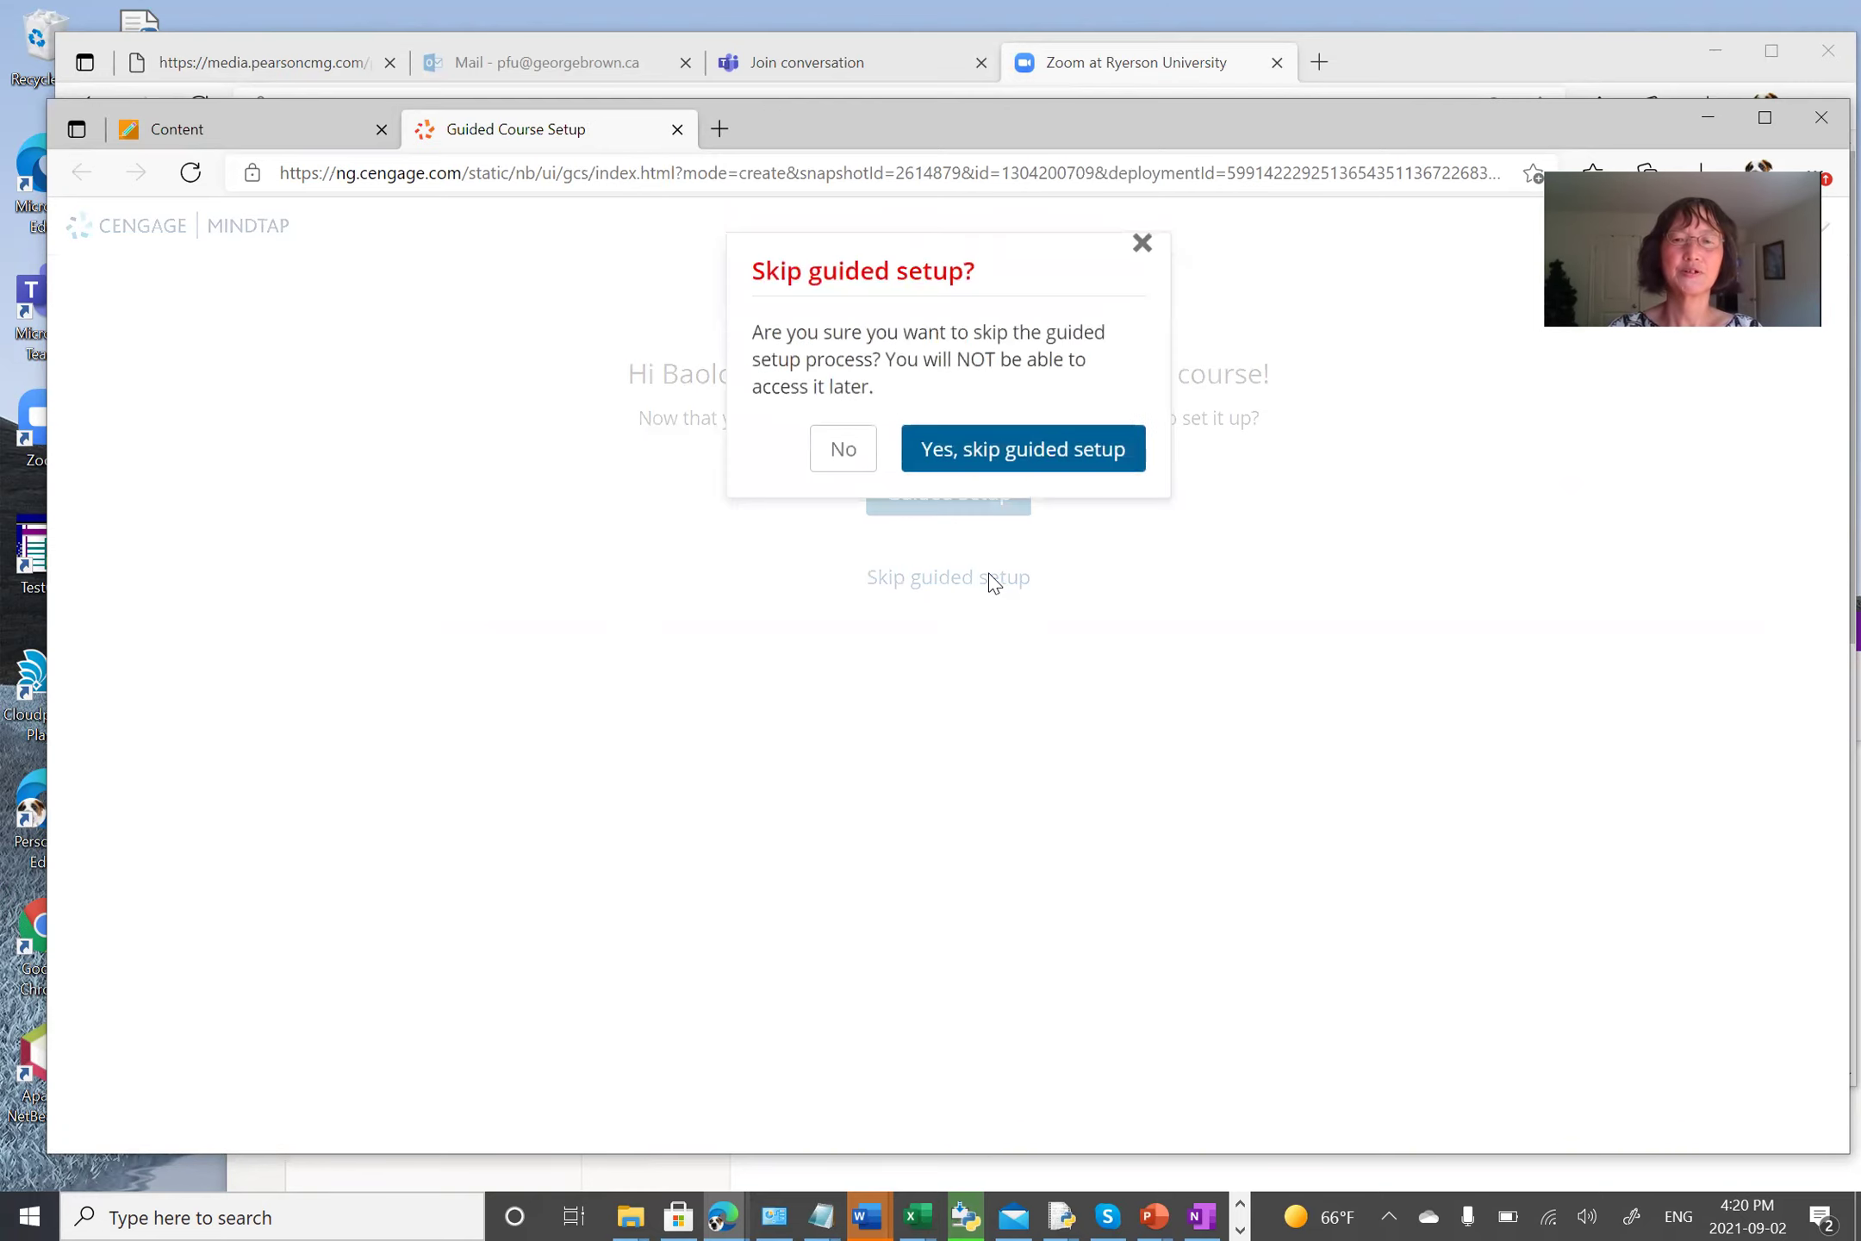
{"action": "left_click", "coordinate": [987, 453]}
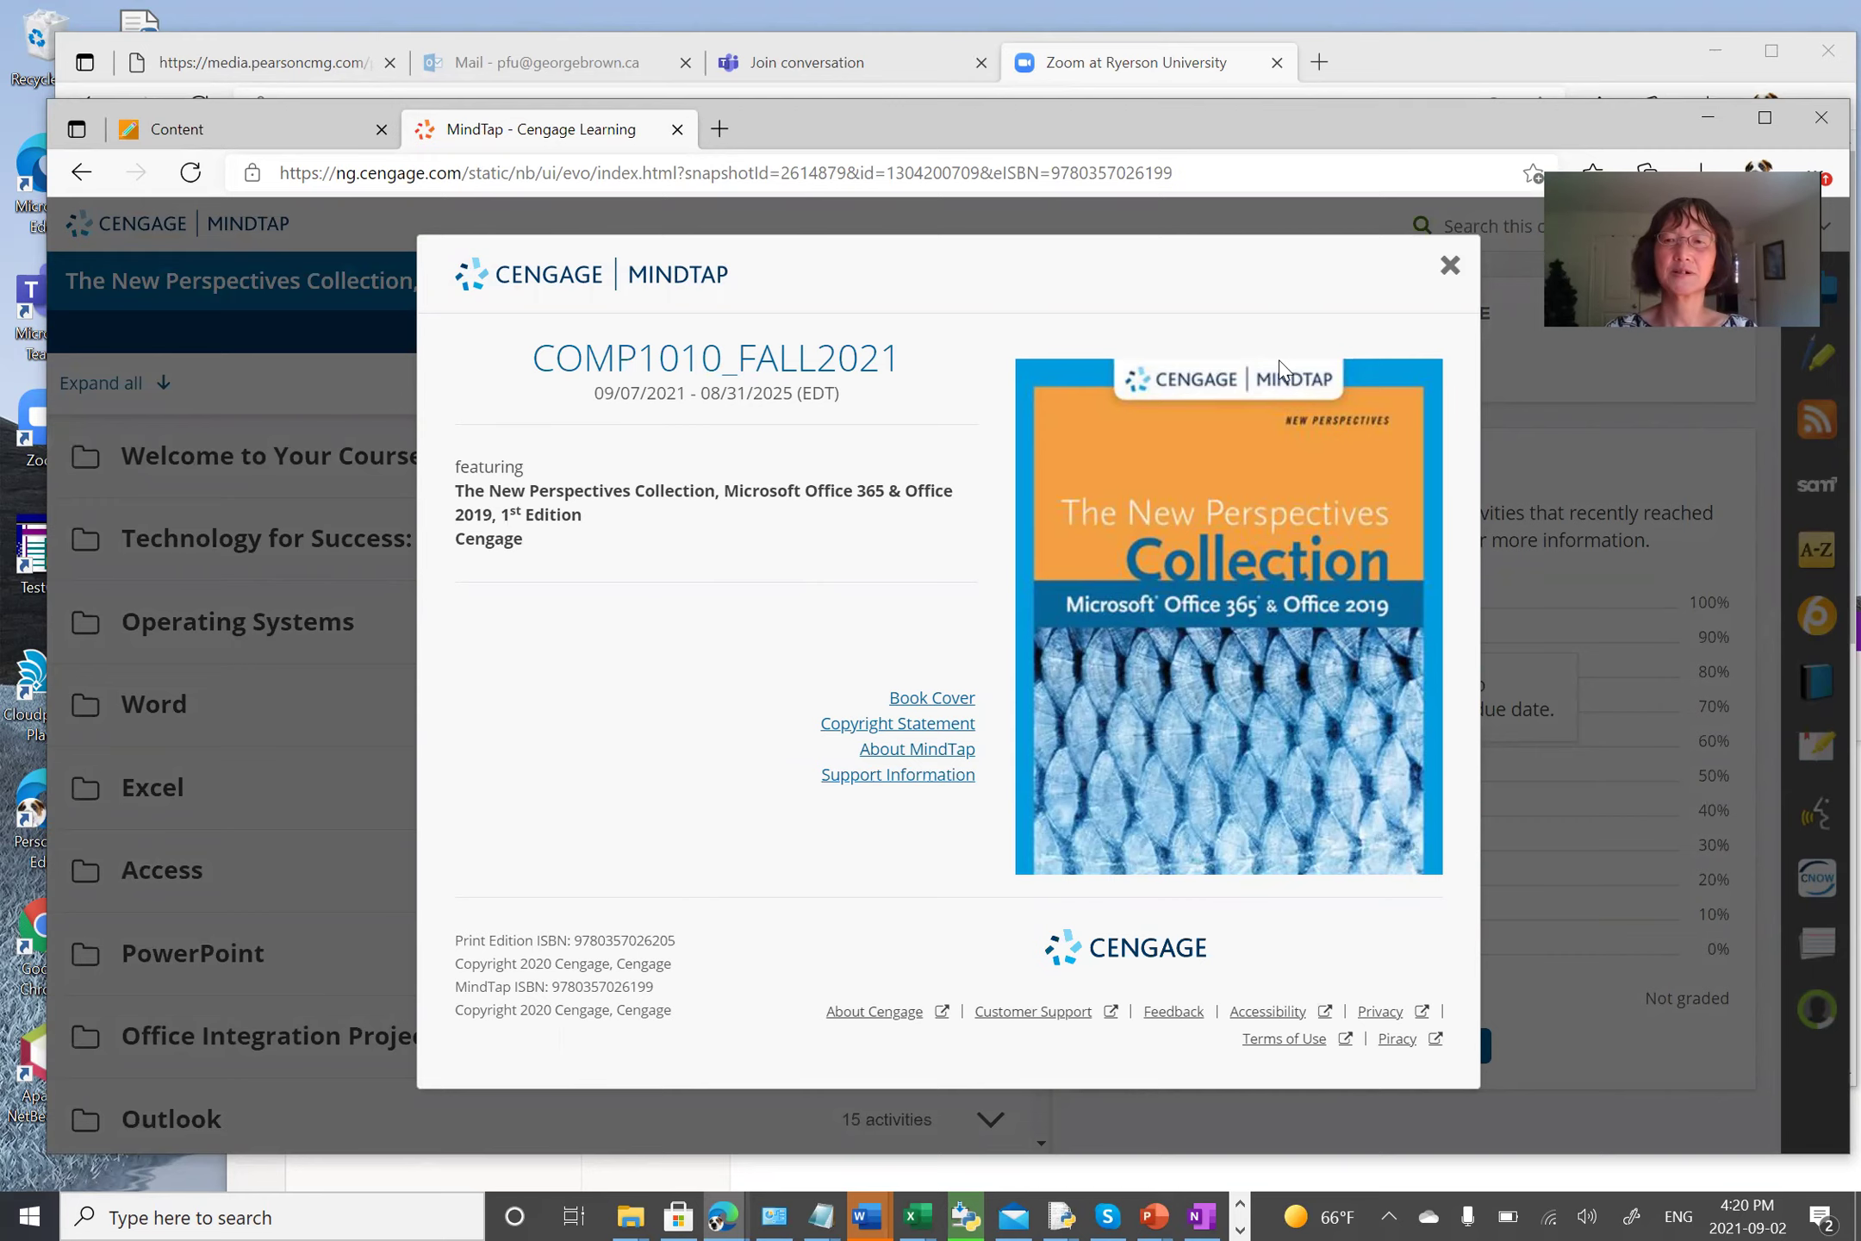
{"action": "left_click", "coordinate": [1451, 265]}
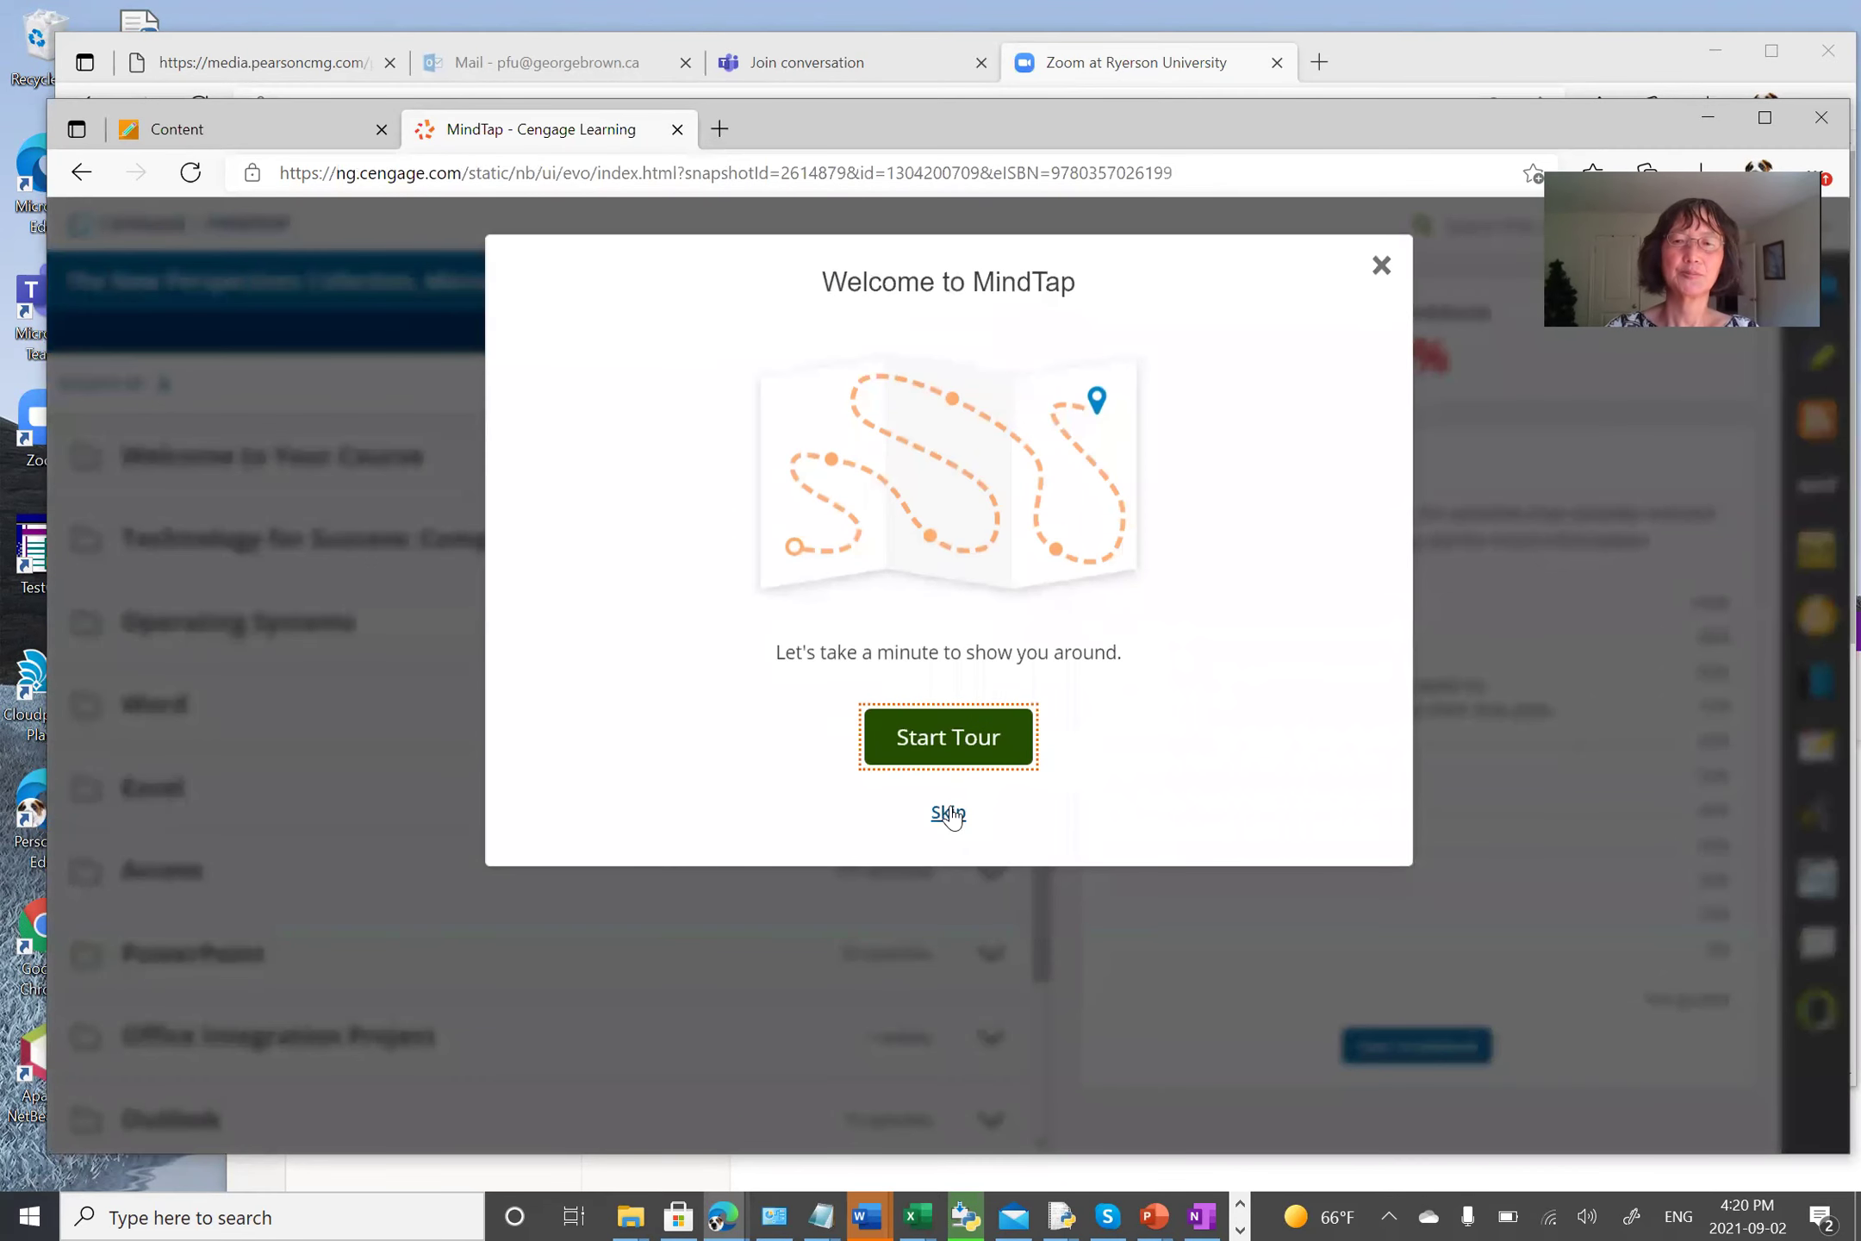
{"action": "left_click", "coordinate": [949, 815]}
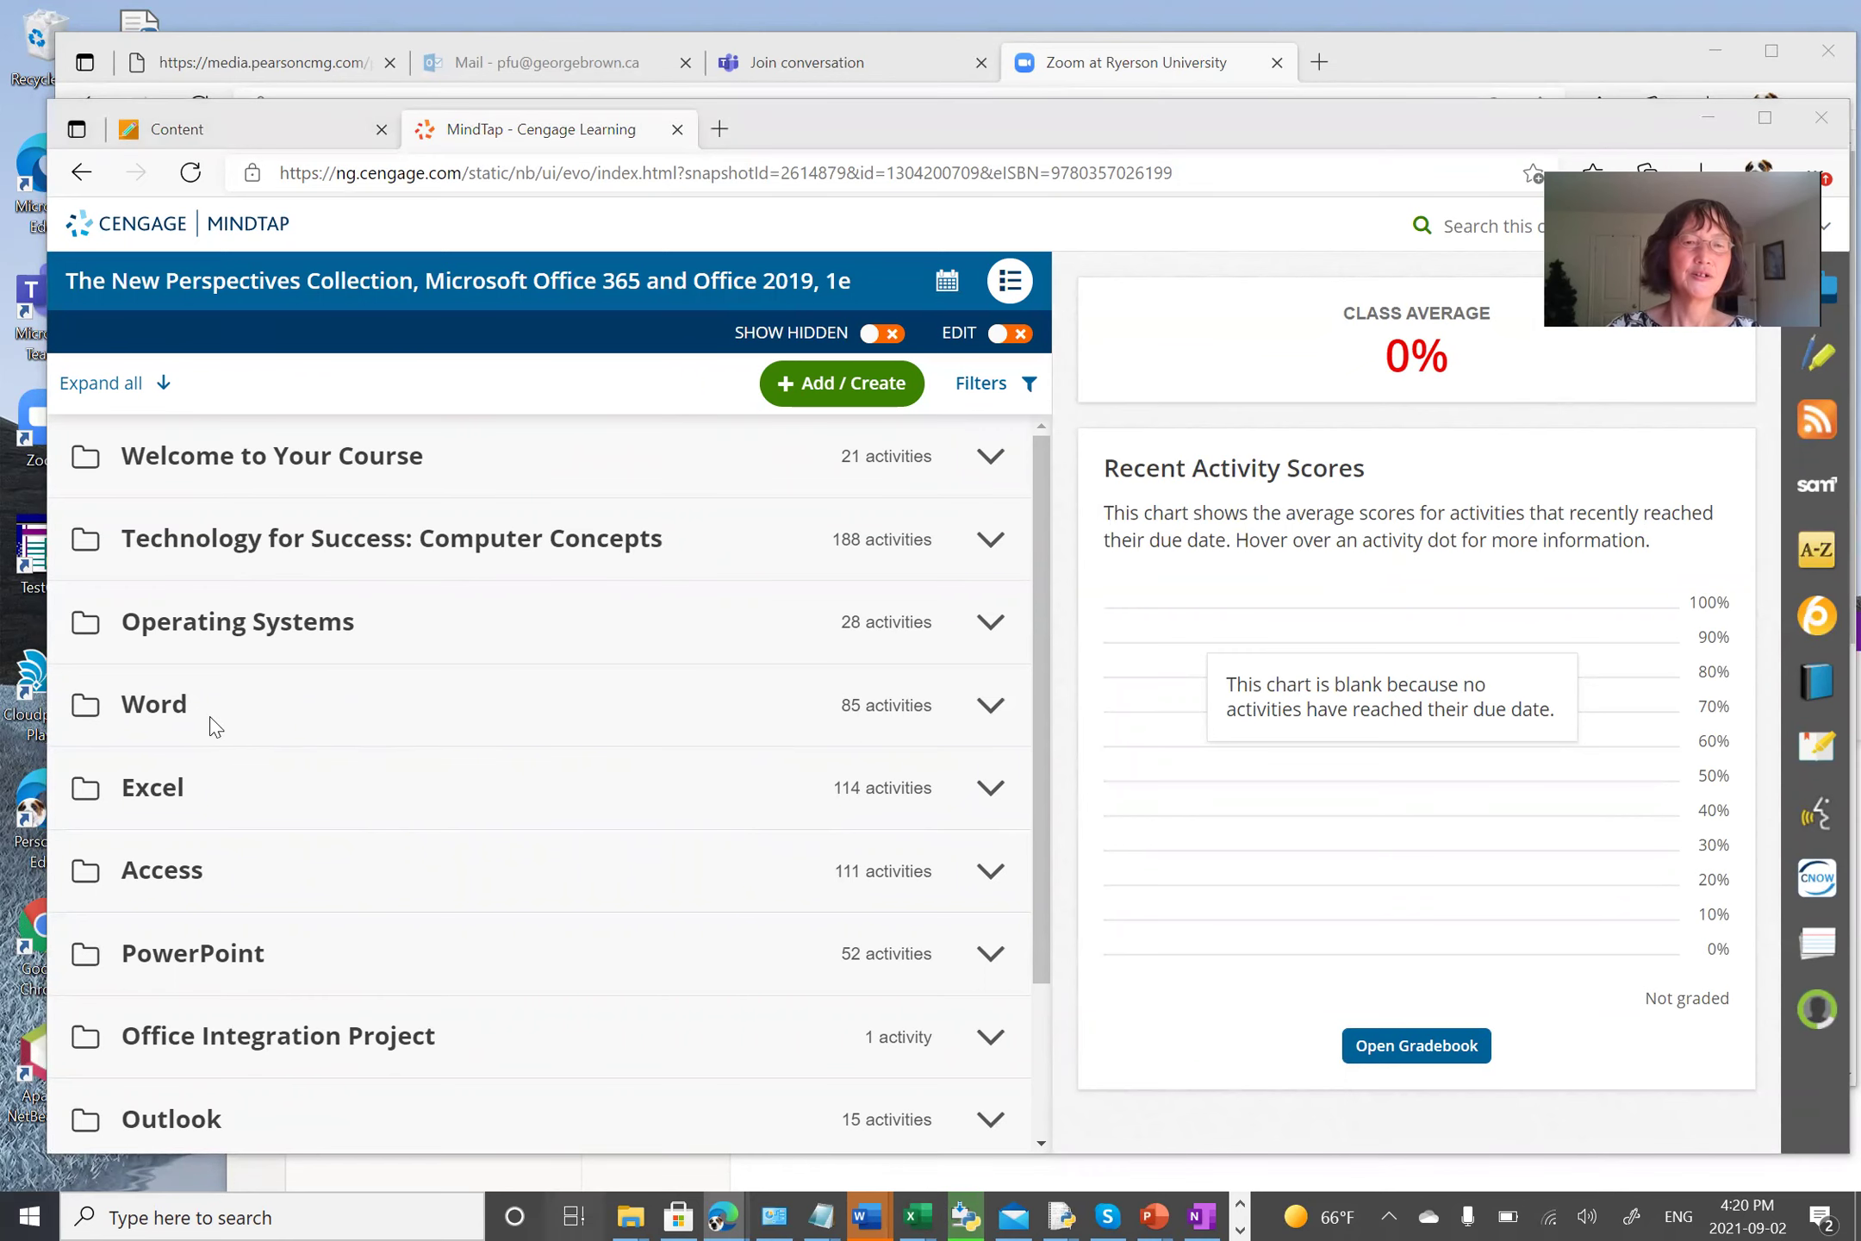
Step: Back in the MindTap course, expand the Excel folder to list Excel Modules 1–8
{"action": "key", "text": "super+Tab"}
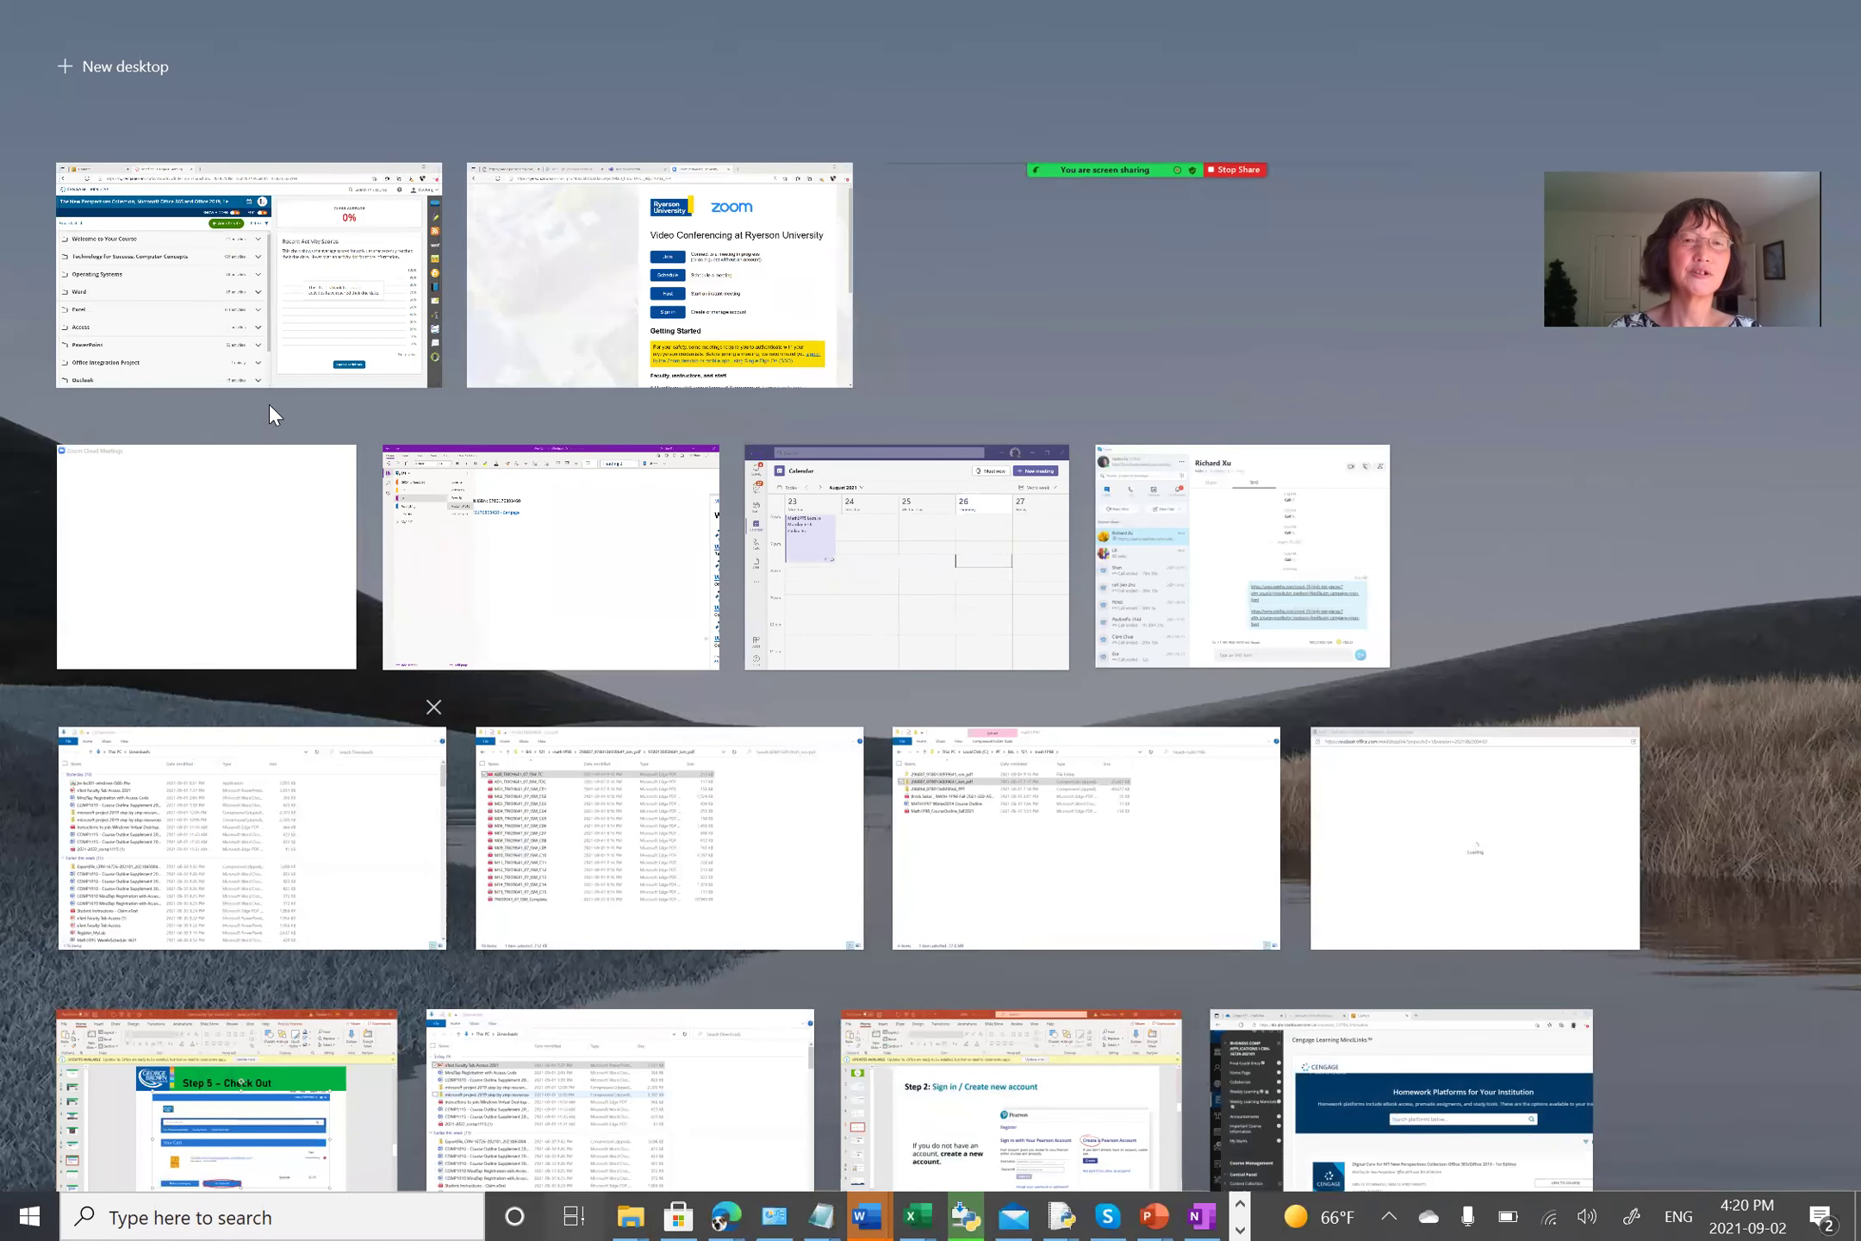
{"action": "left_click", "coordinate": [323, 374]}
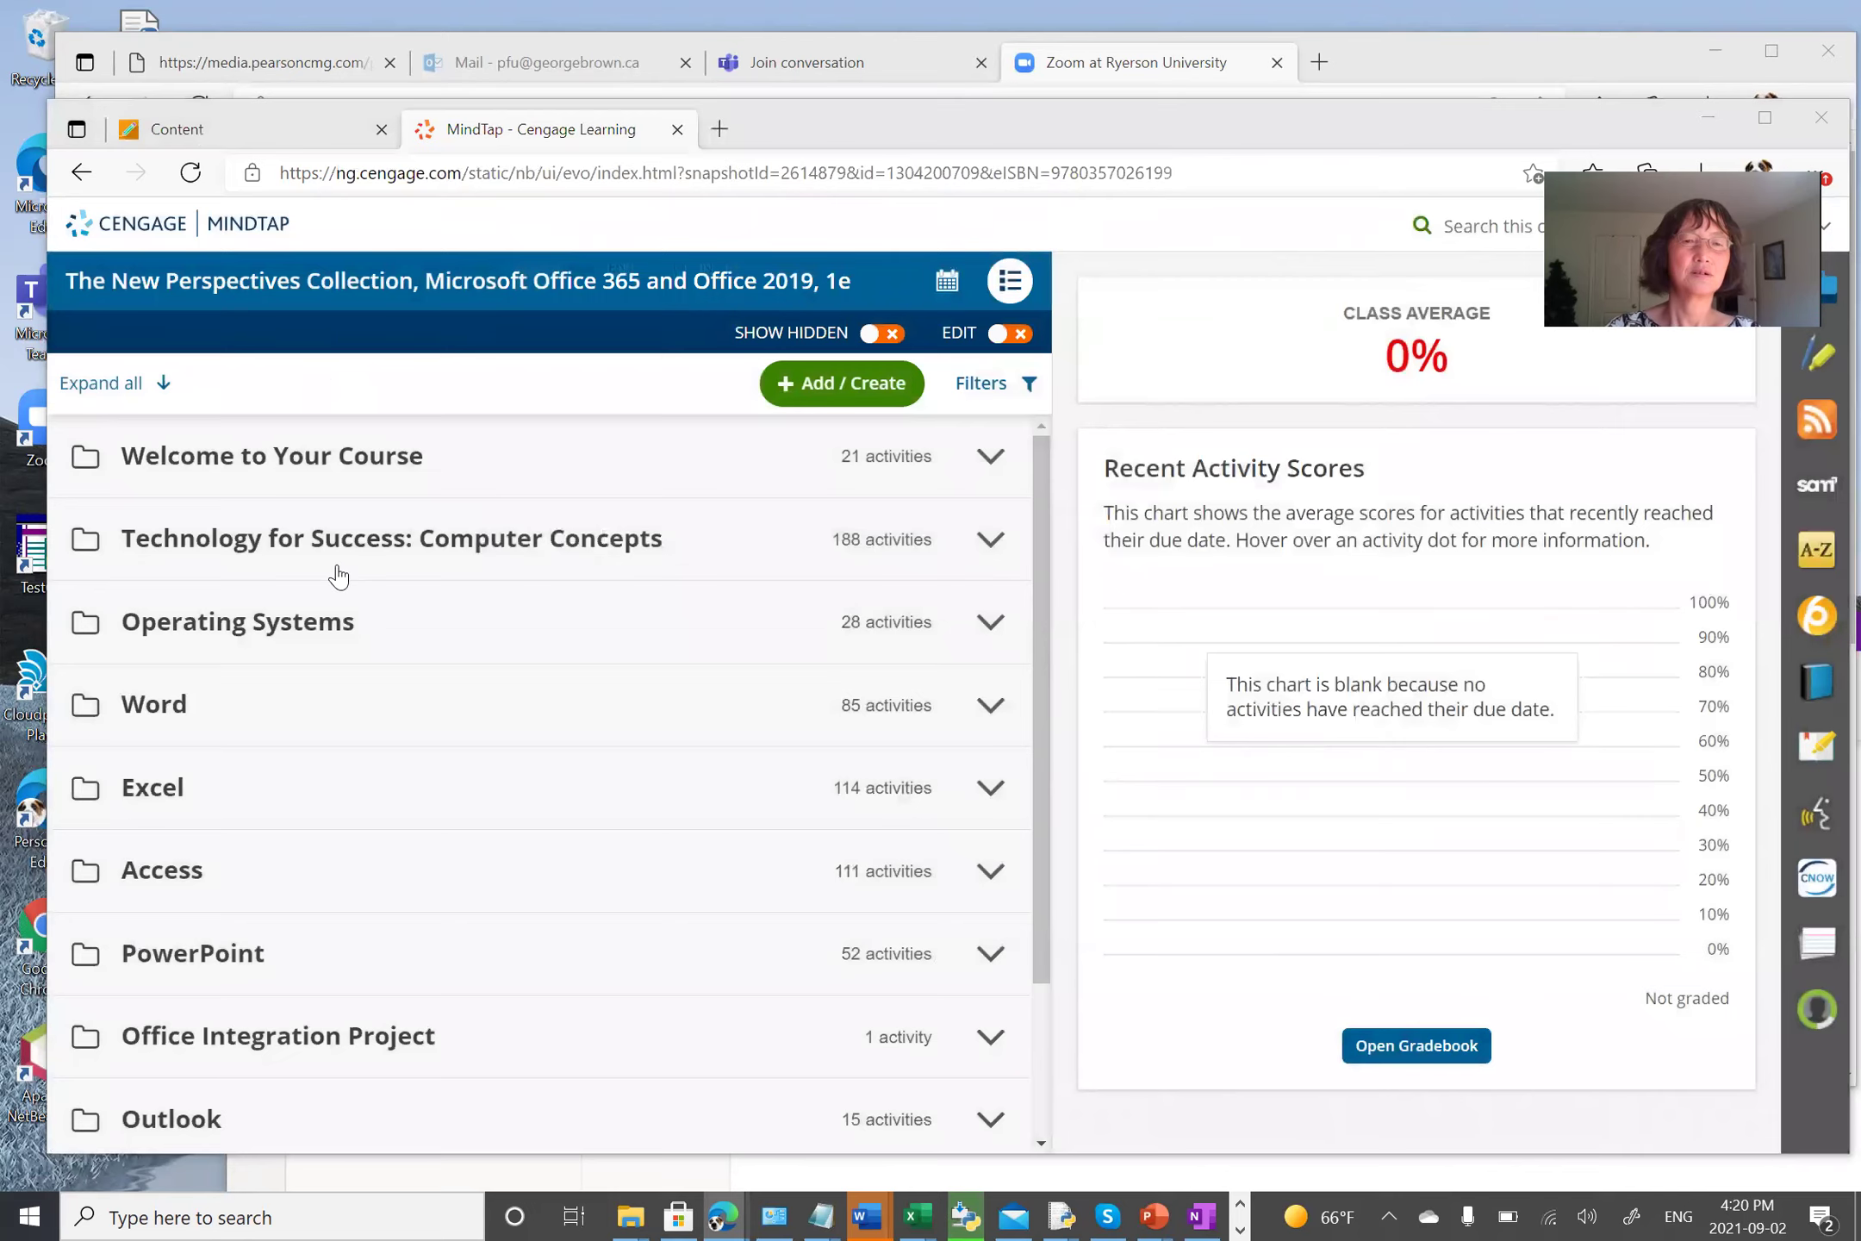
{"action": "left_click", "coordinate": [148, 800]}
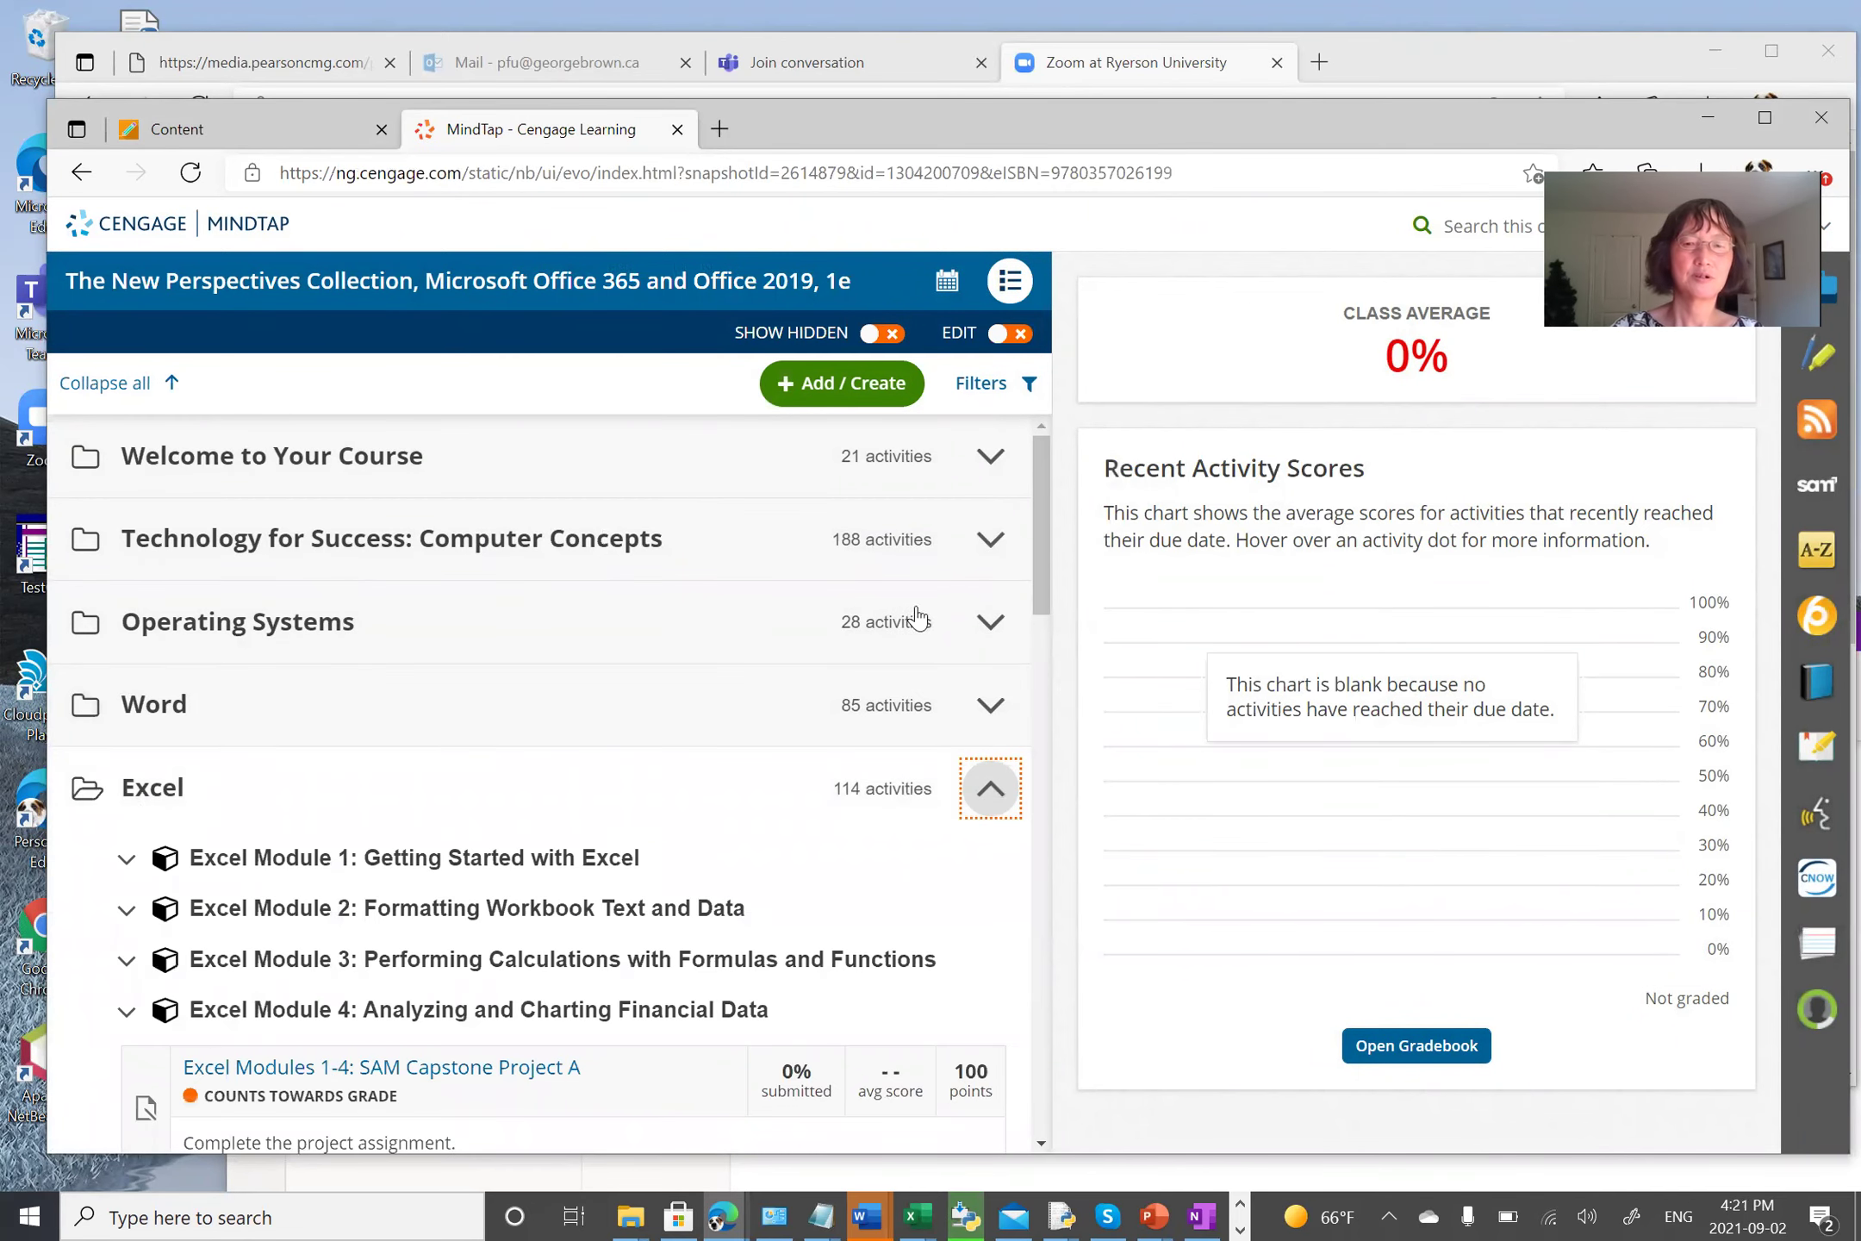
{"action": "mouse_move", "coordinate": [1036, 503]}
{"action": "left_mouse_down"}
{"action": "mouse_move", "coordinate": [1036, 673]}
{"action": "mouse_move", "coordinate": [1049, 480]}
{"action": "left_mouse_up"}
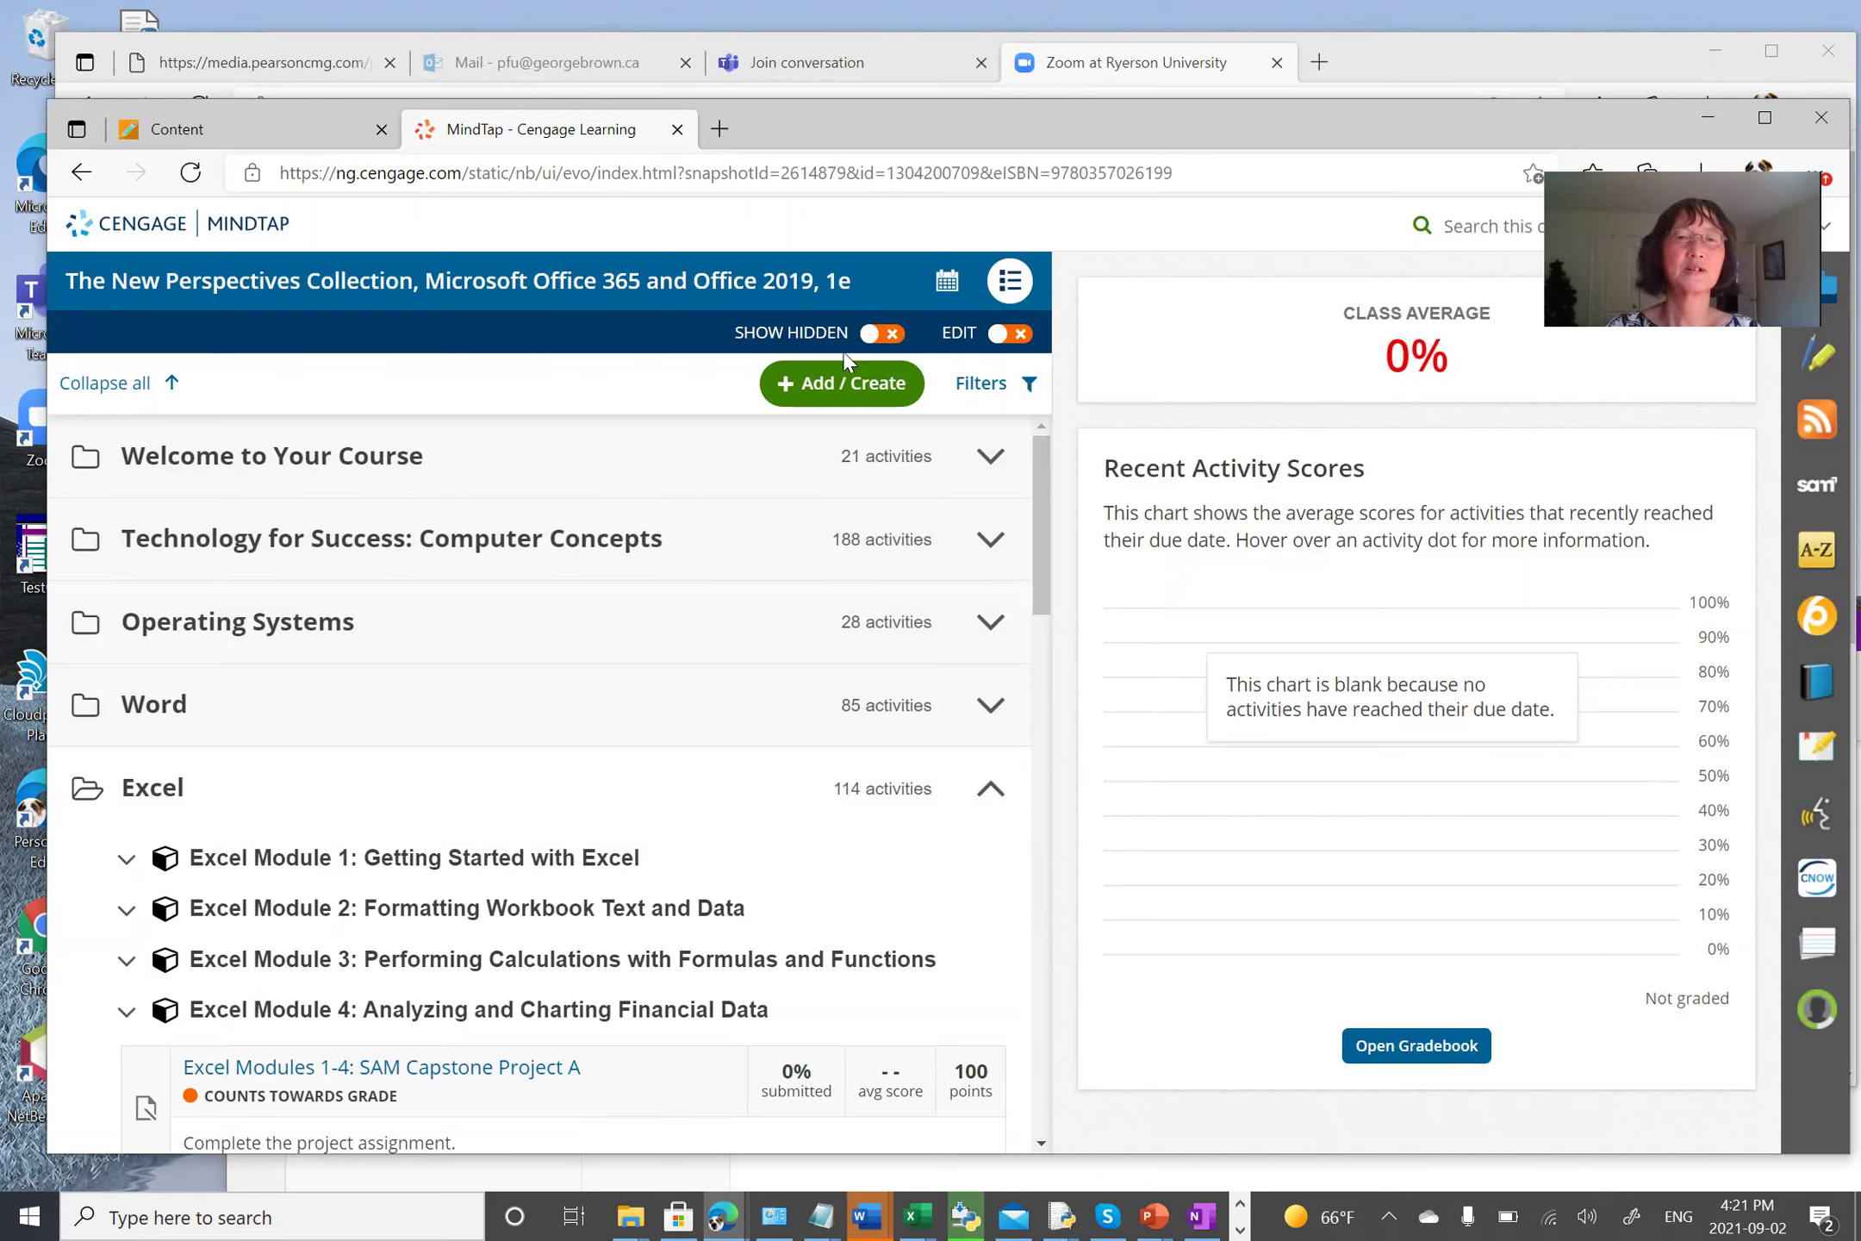
Step: Close the MindTap tab and begin a new content folder, typing 'Week' as its name
{"action": "left_click", "coordinate": [677, 130]}
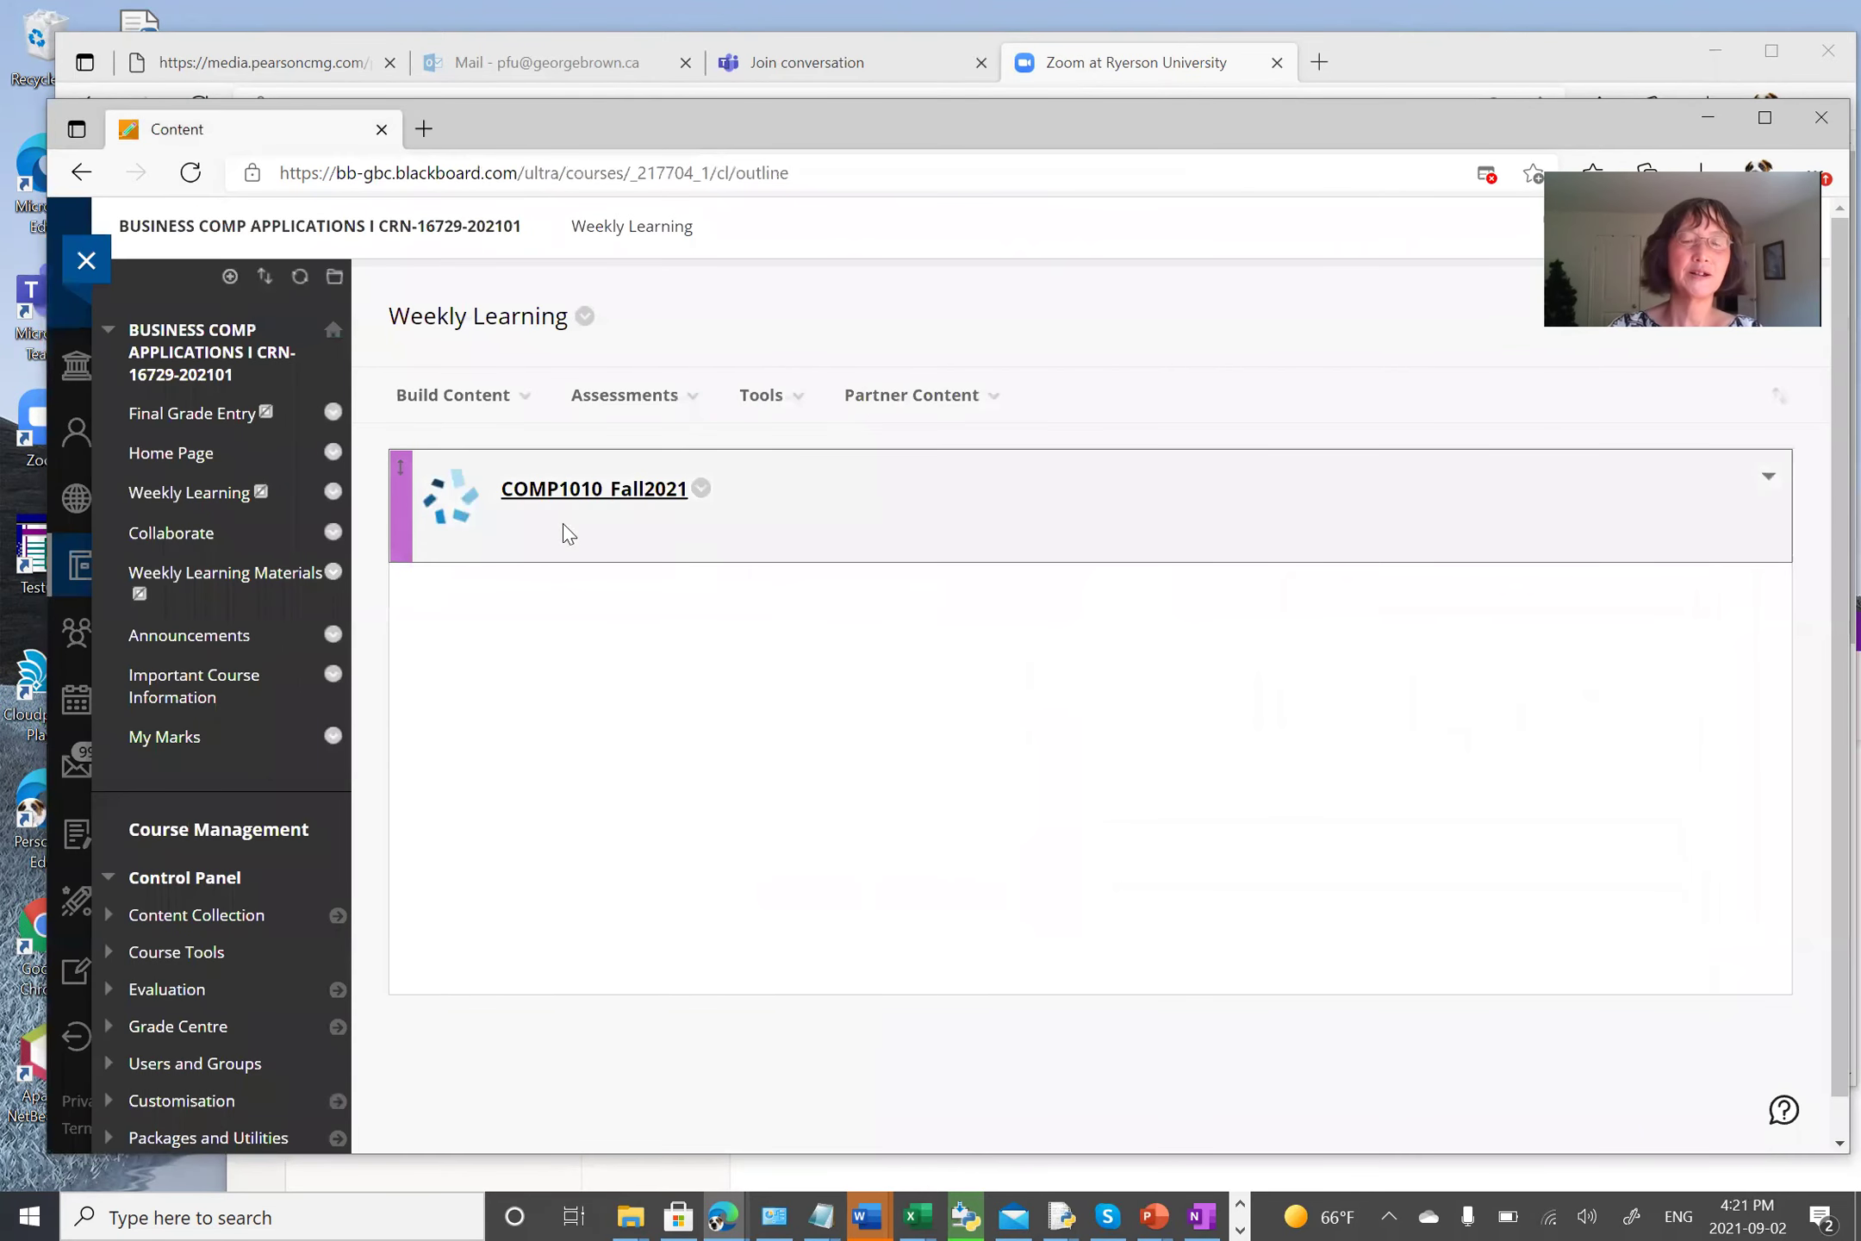
{"action": "left_click", "coordinate": [458, 396]}
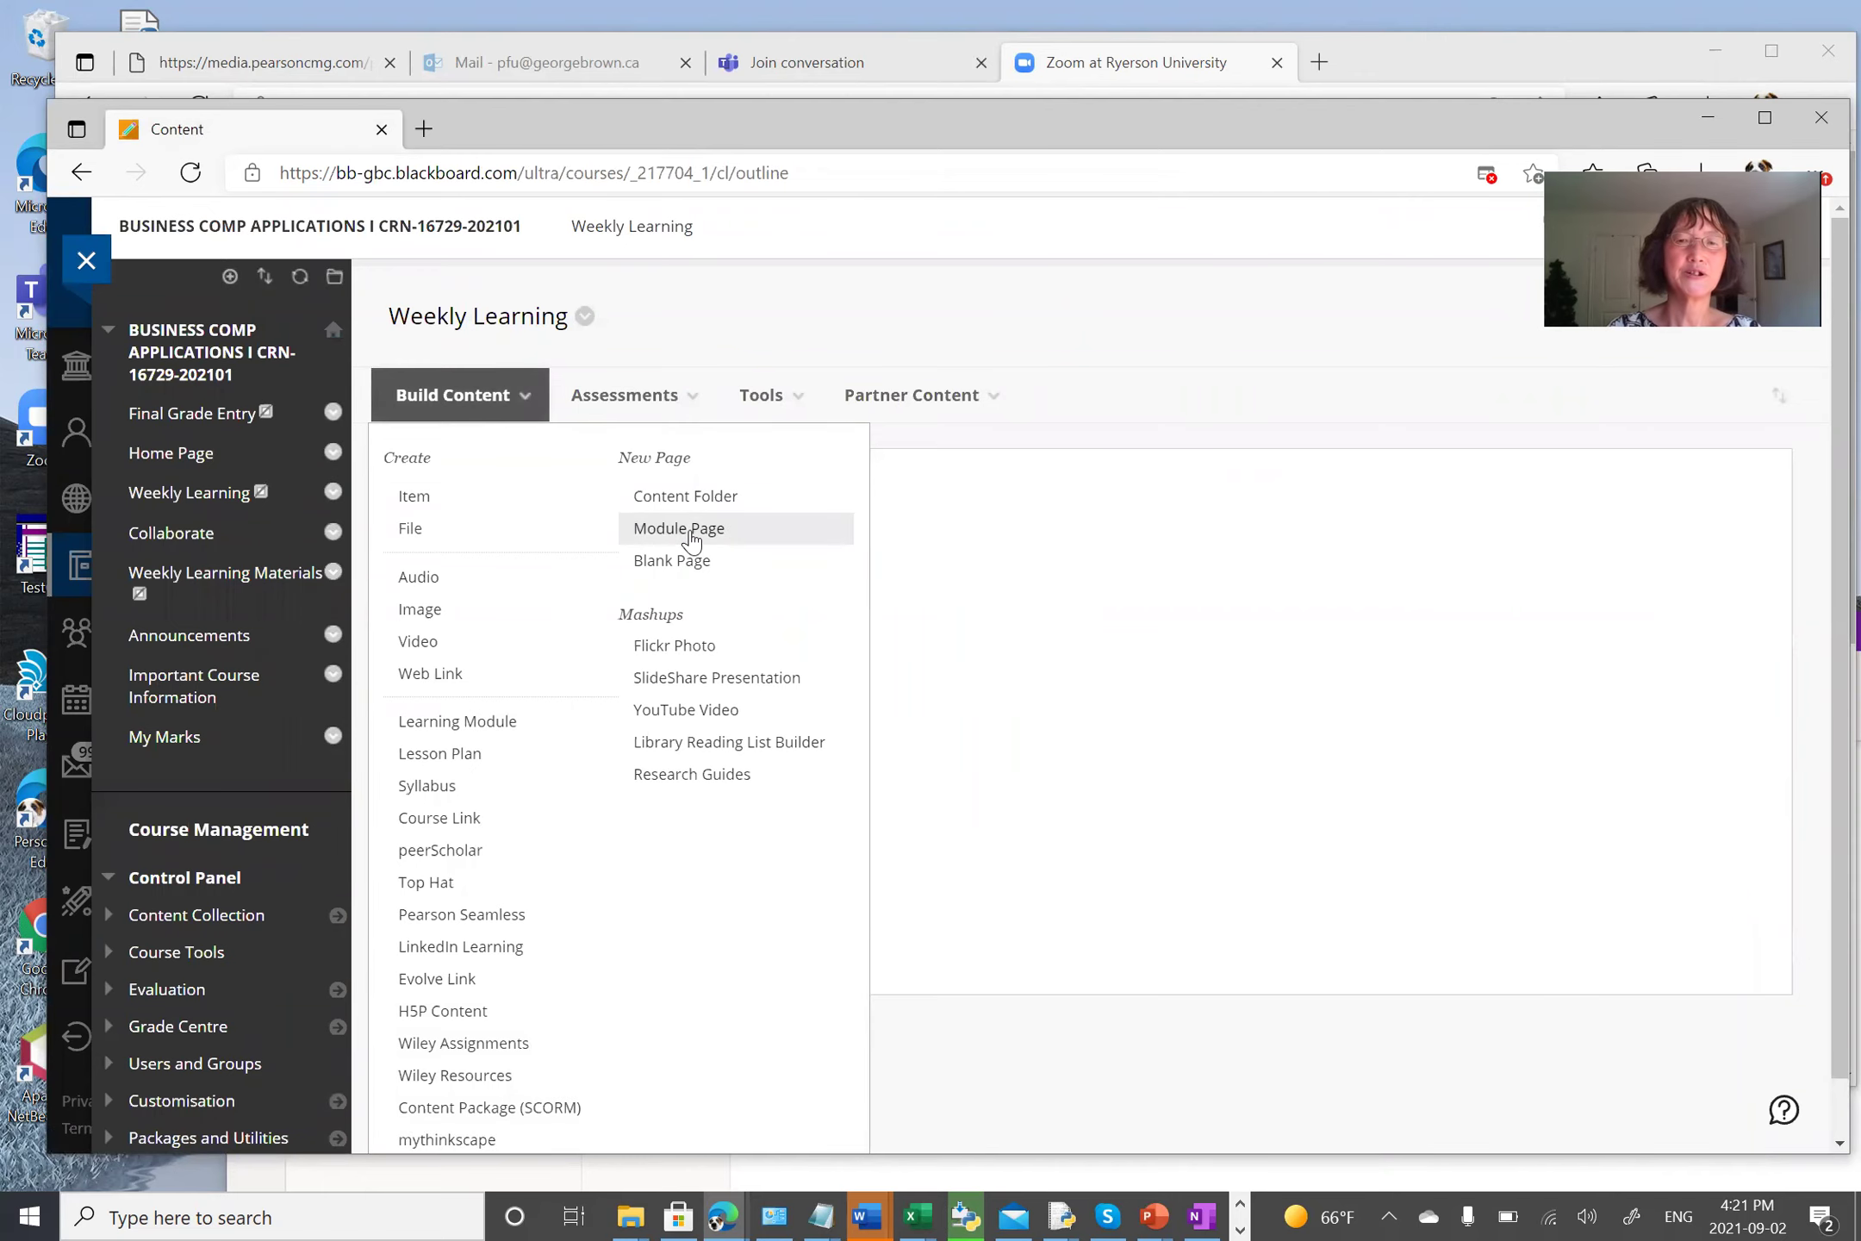
{"action": "left_click", "coordinate": [695, 497]}
{"action": "left_click", "coordinate": [751, 590]}
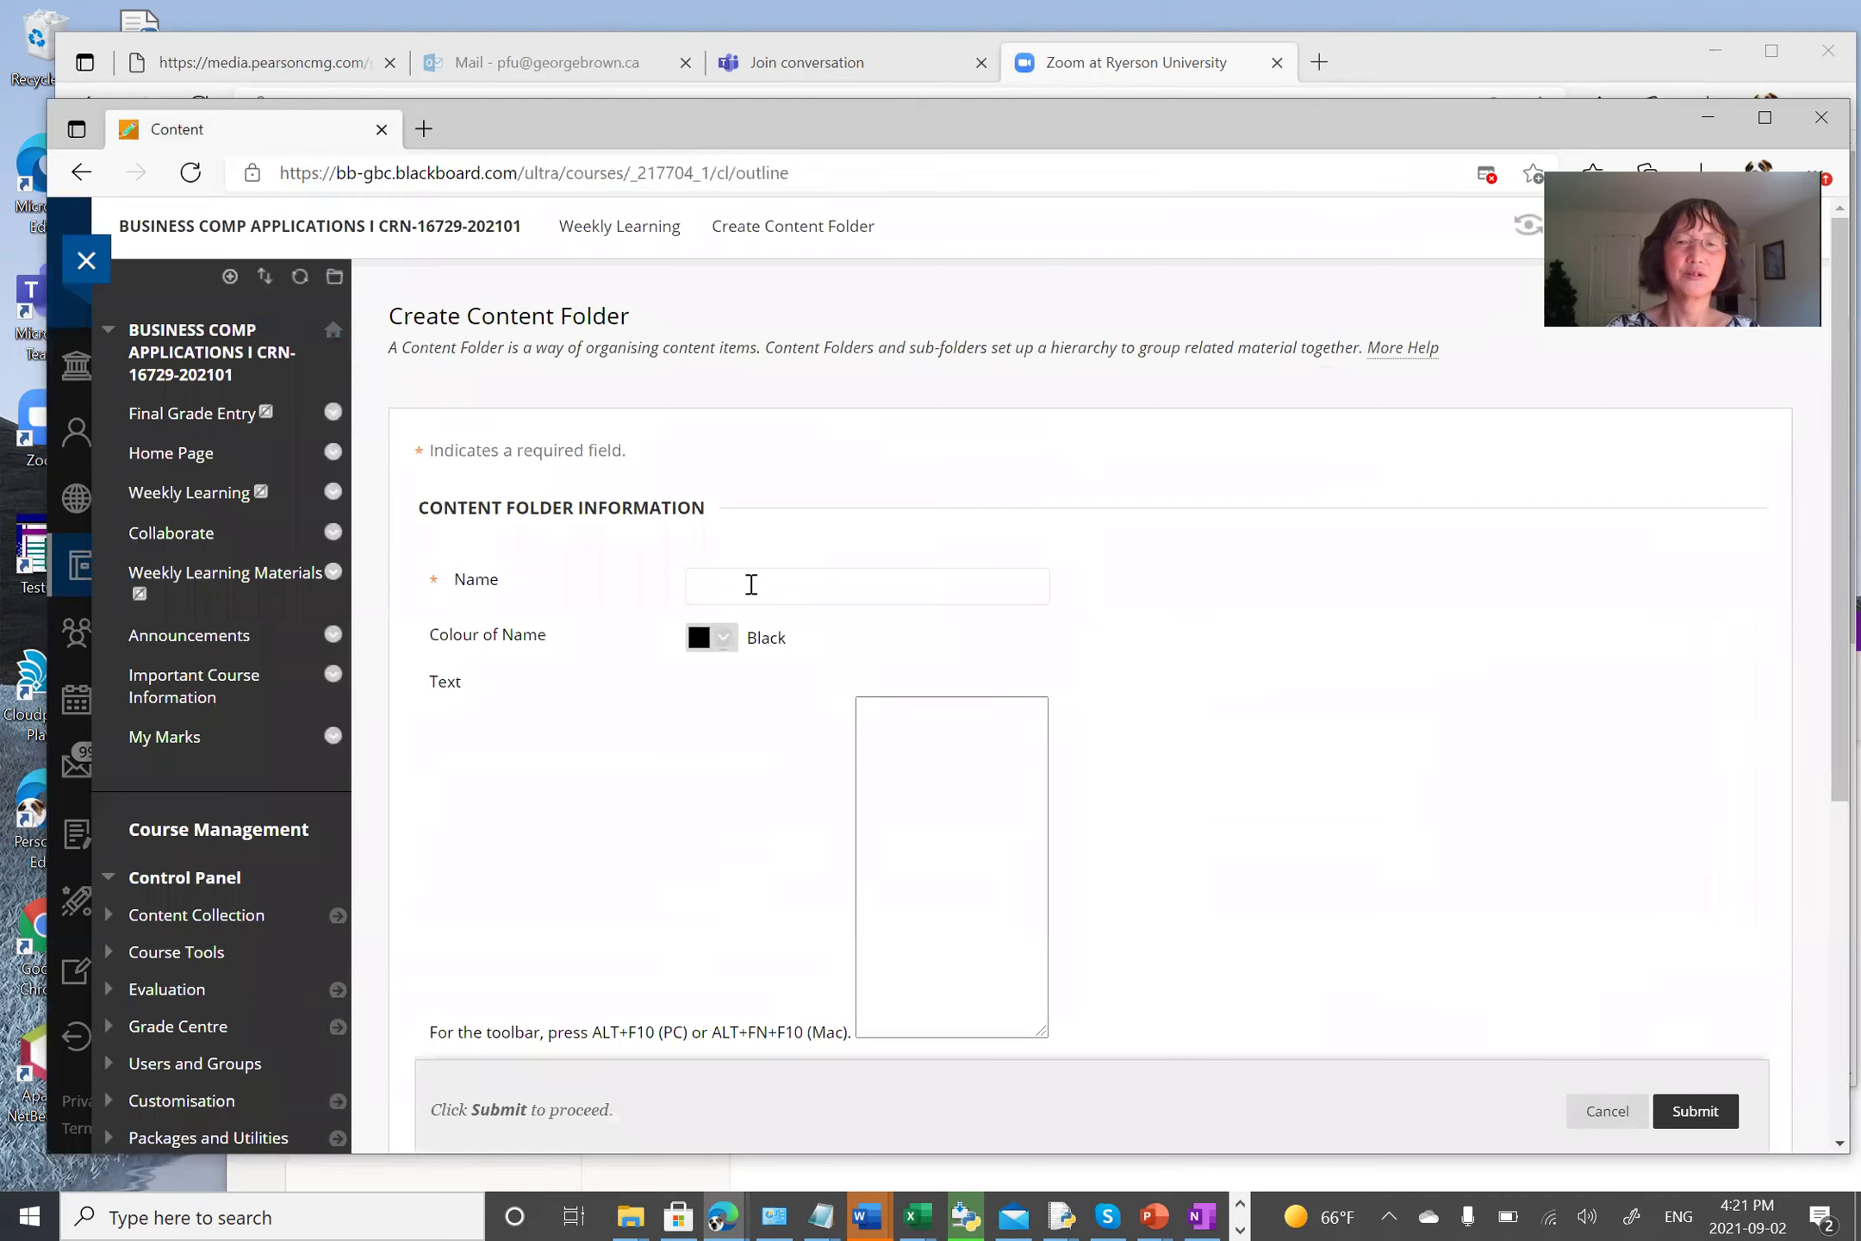
{"action": "type", "text": "Wee"}
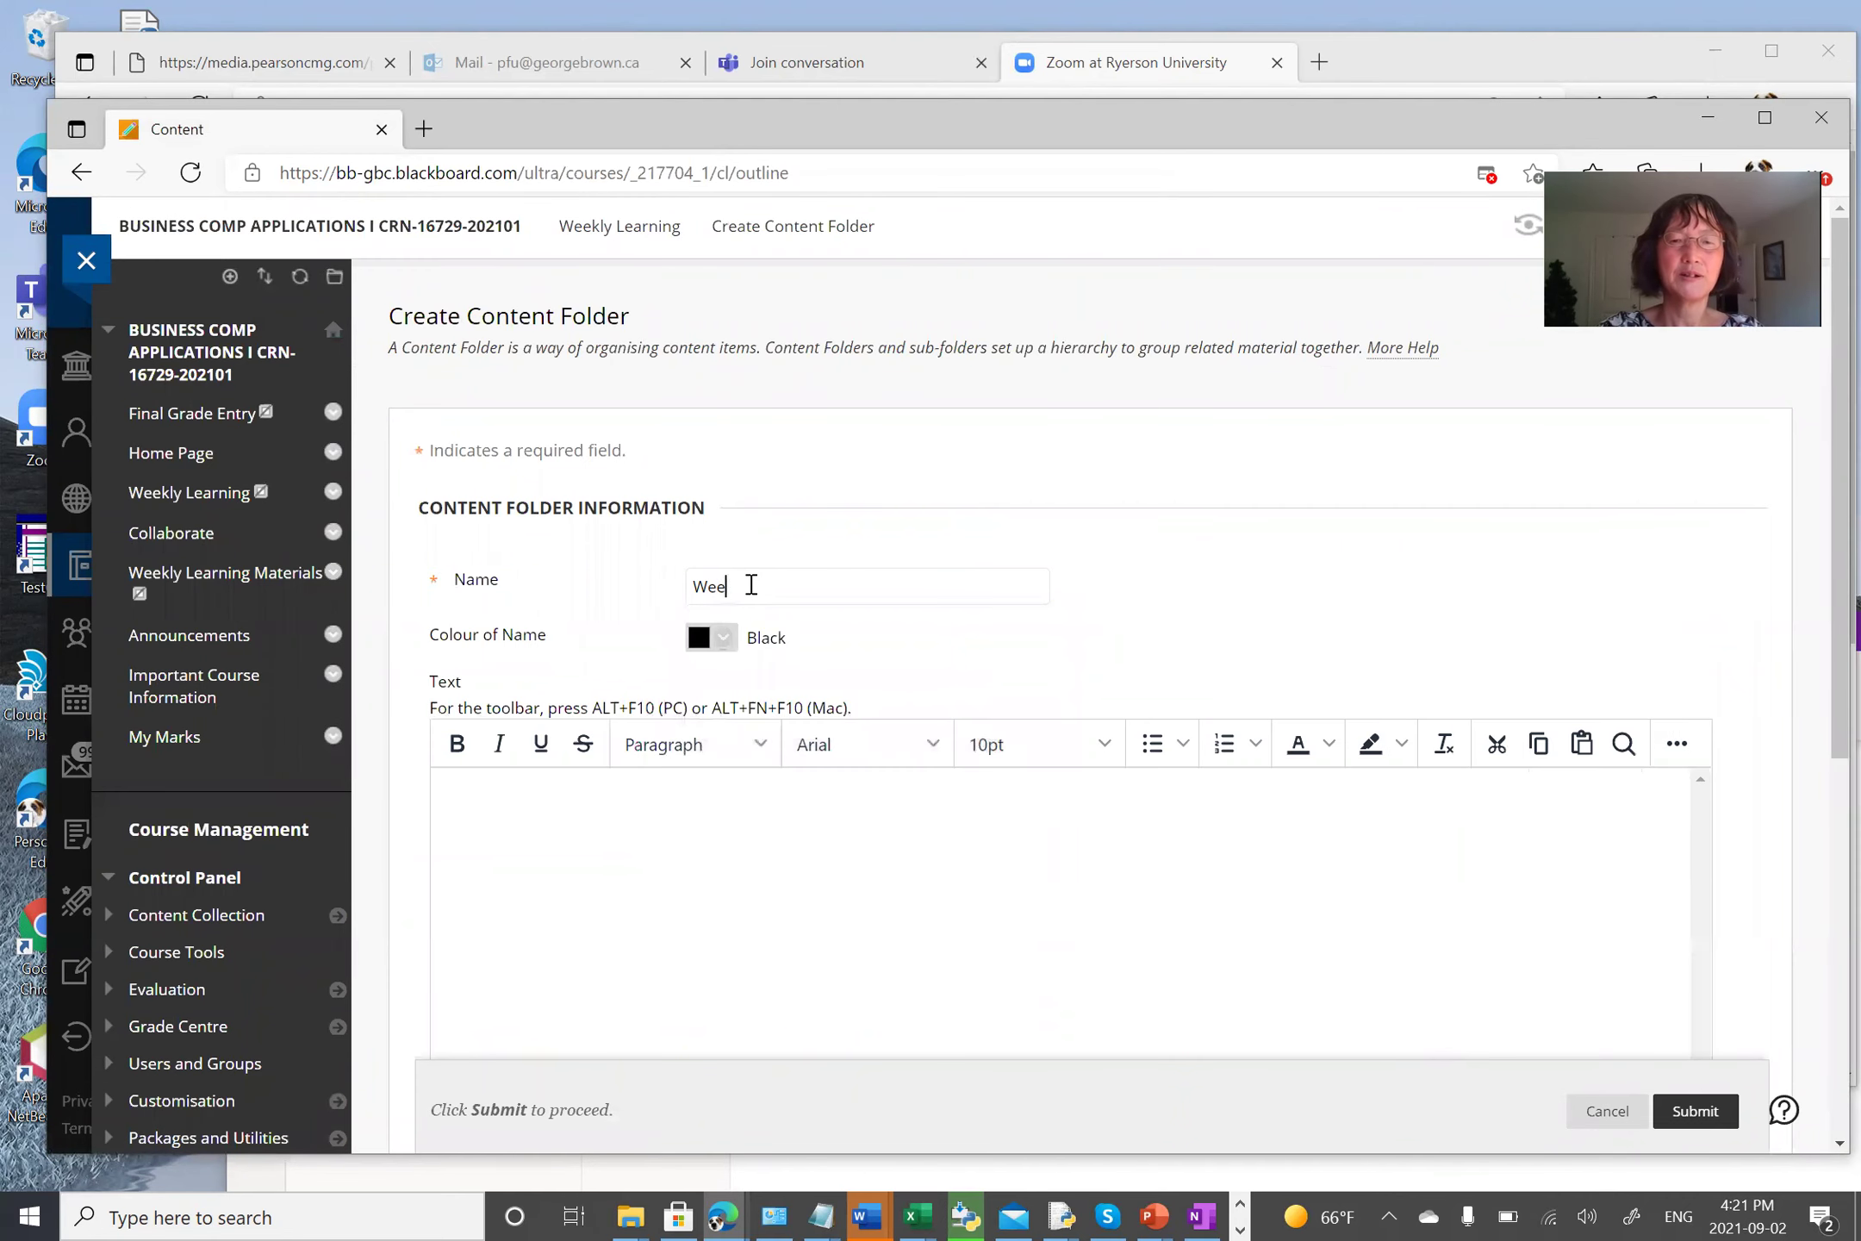
{"action": "type", "text": "k 1"}
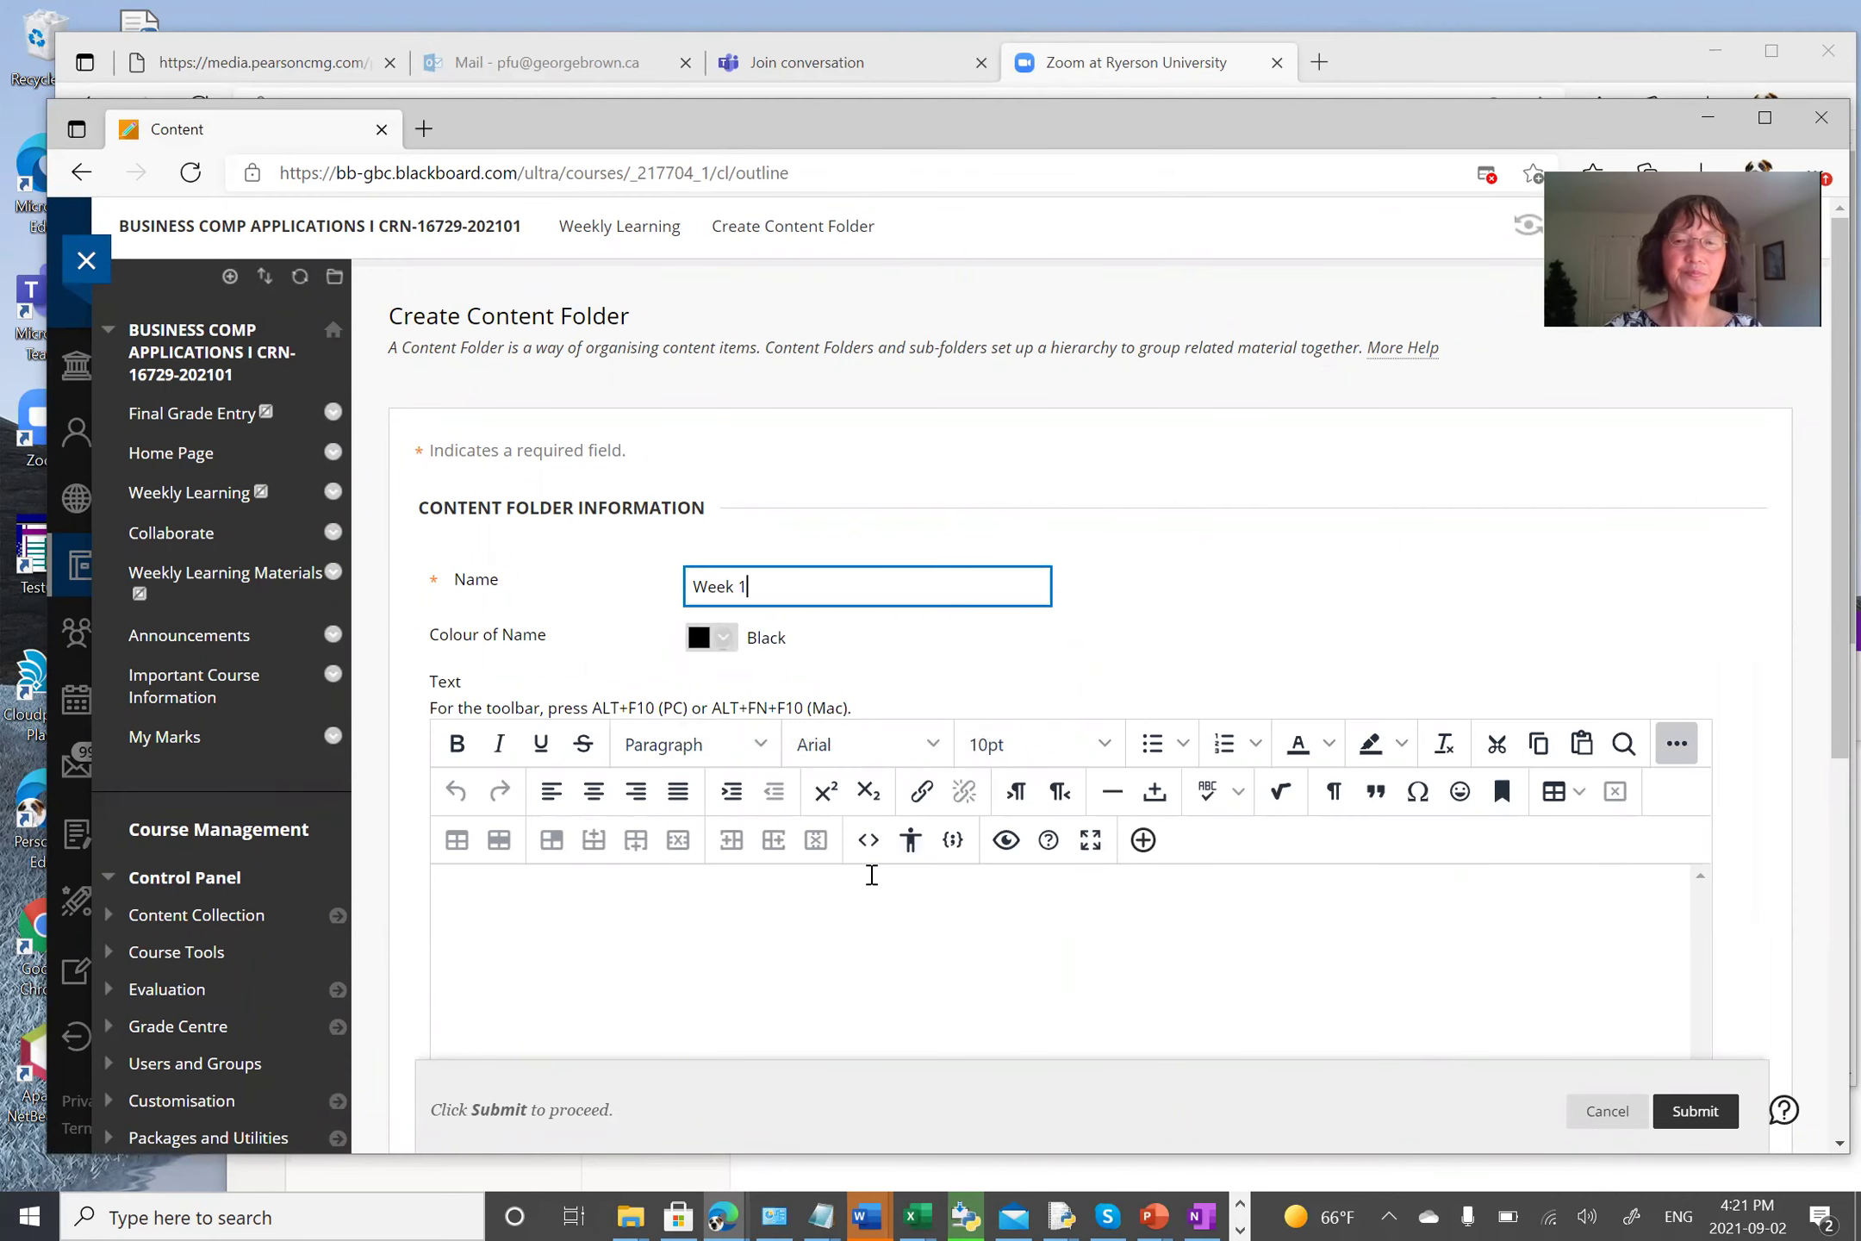
Step: Leave Permit Users to View at Yes and Track Number of Views at No, and bring up OneNote
{"action": "scroll", "coordinate": [972, 901], "scroll_direction": "down", "scroll_amount": 3}
{"action": "scroll", "coordinate": [995, 918], "scroll_direction": "down", "scroll_amount": 3}
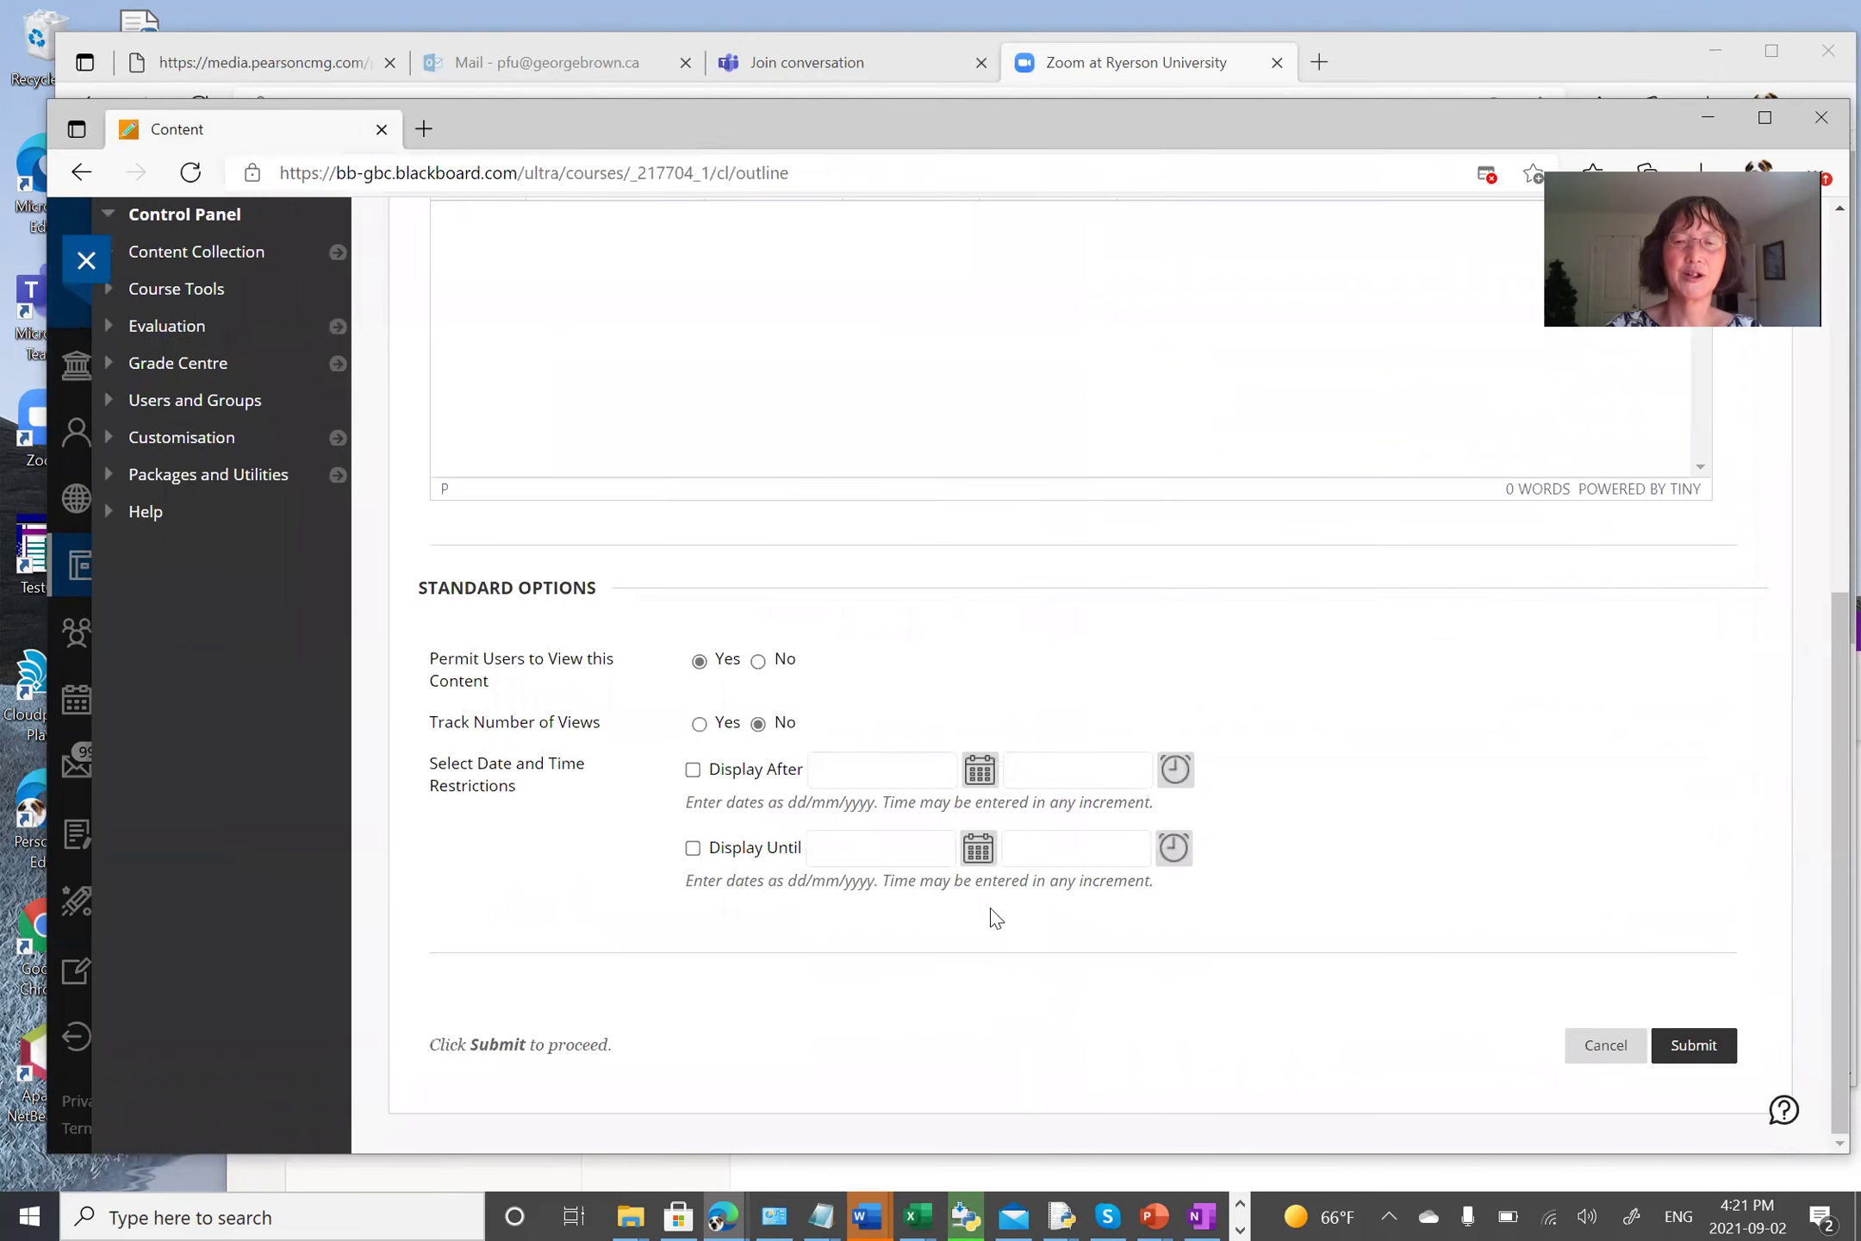
{"action": "left_click", "coordinate": [1200, 1215]}
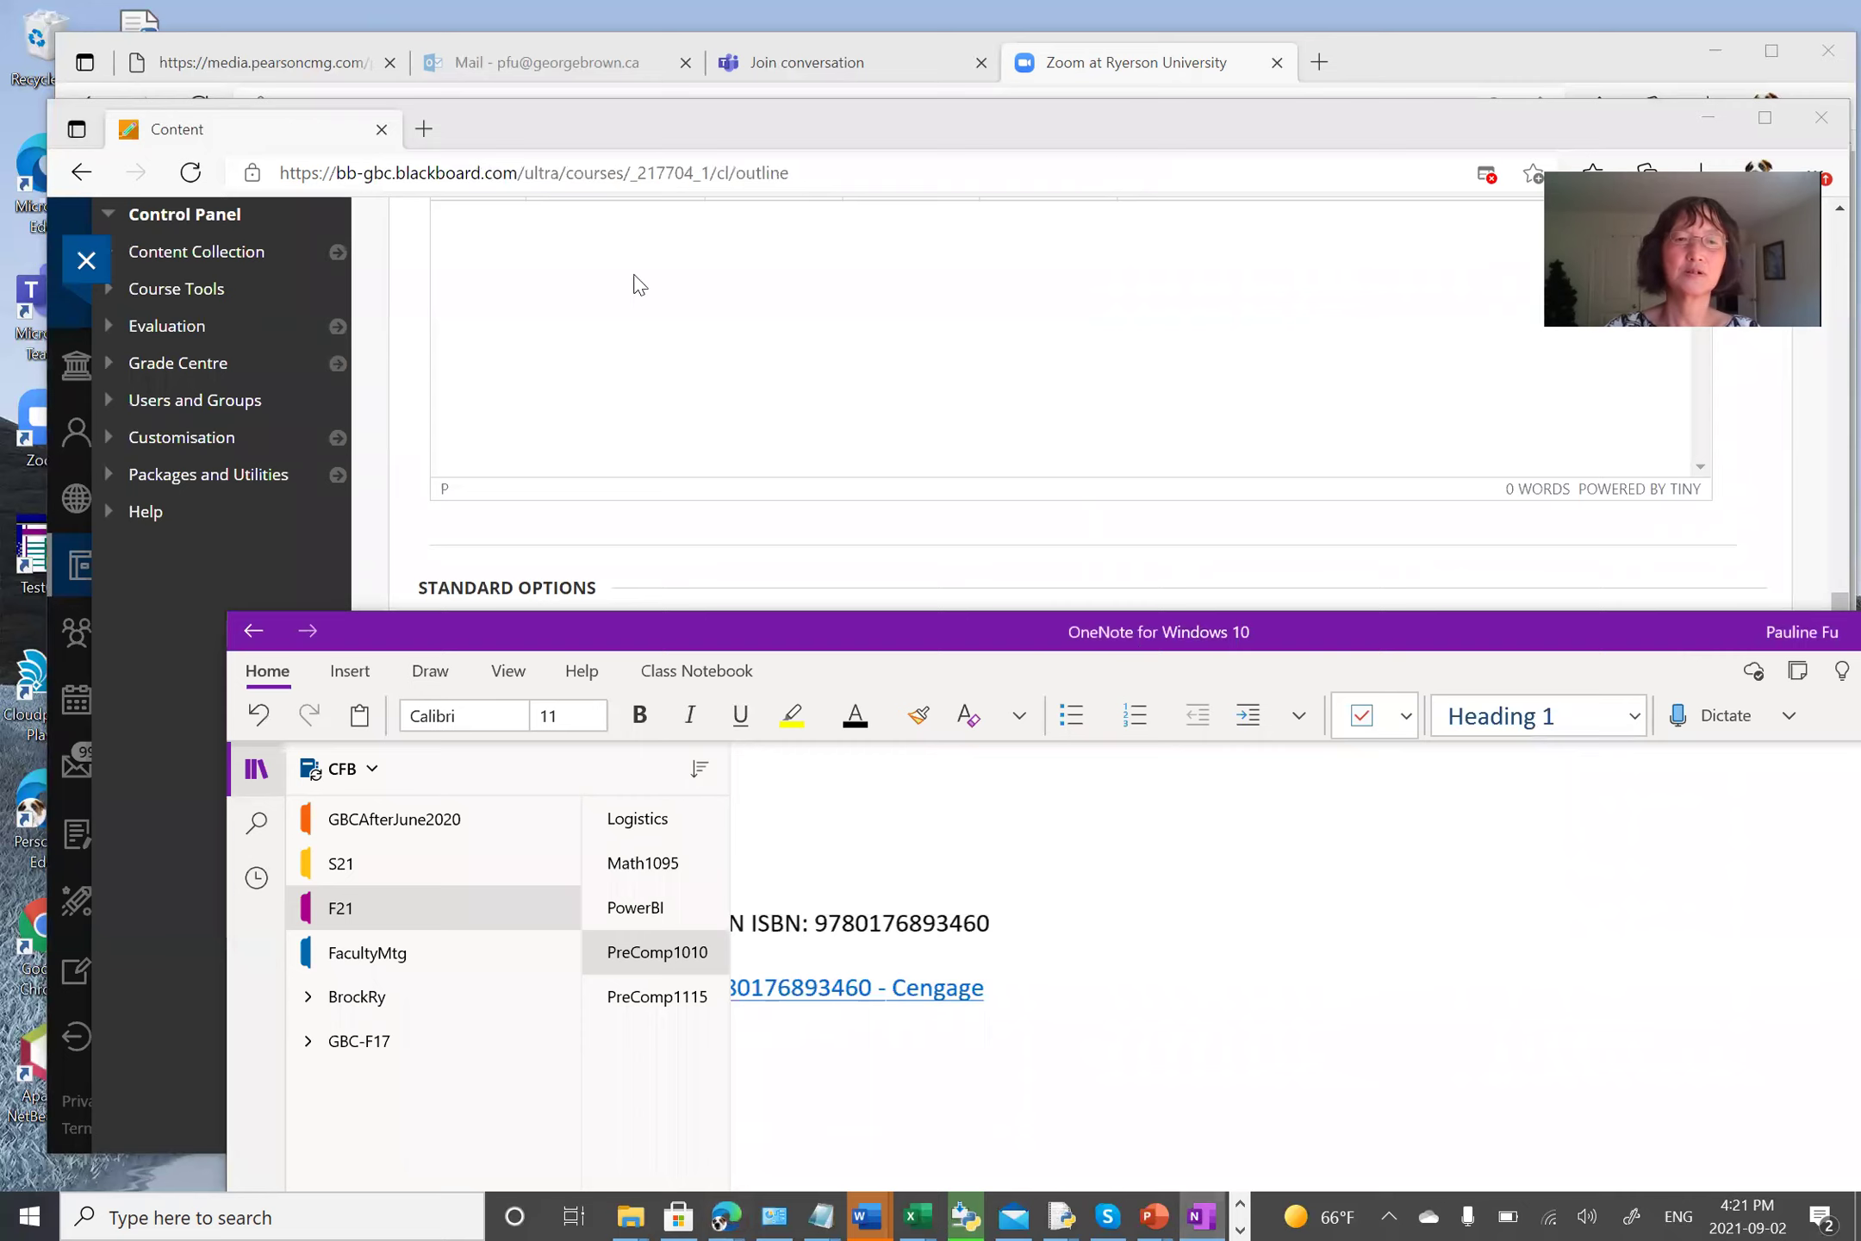
{"action": "left_click_drag", "start_coordinate": [1196, 633], "coordinate": [1126, 147]}
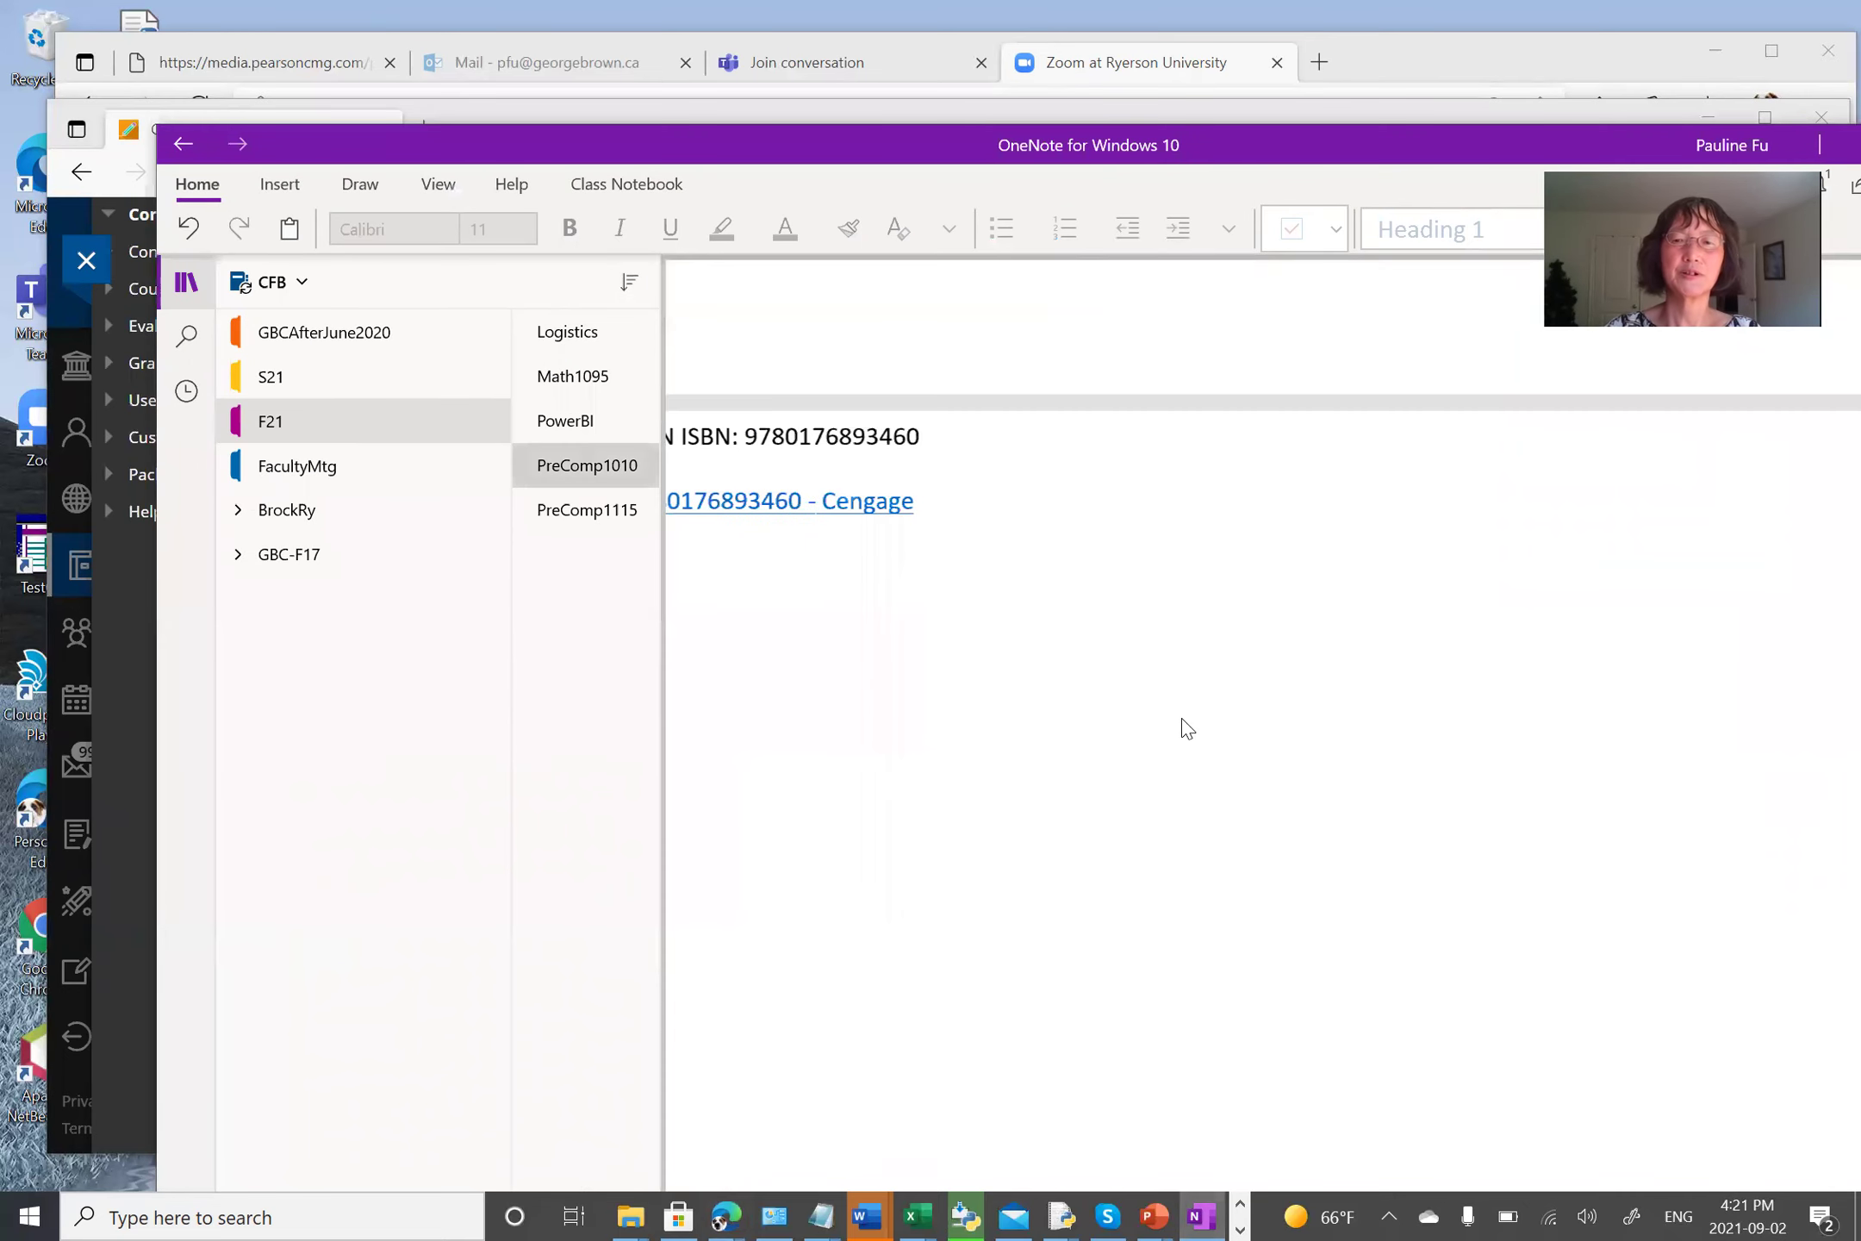
{"action": "key", "text": "alt+Tab"}
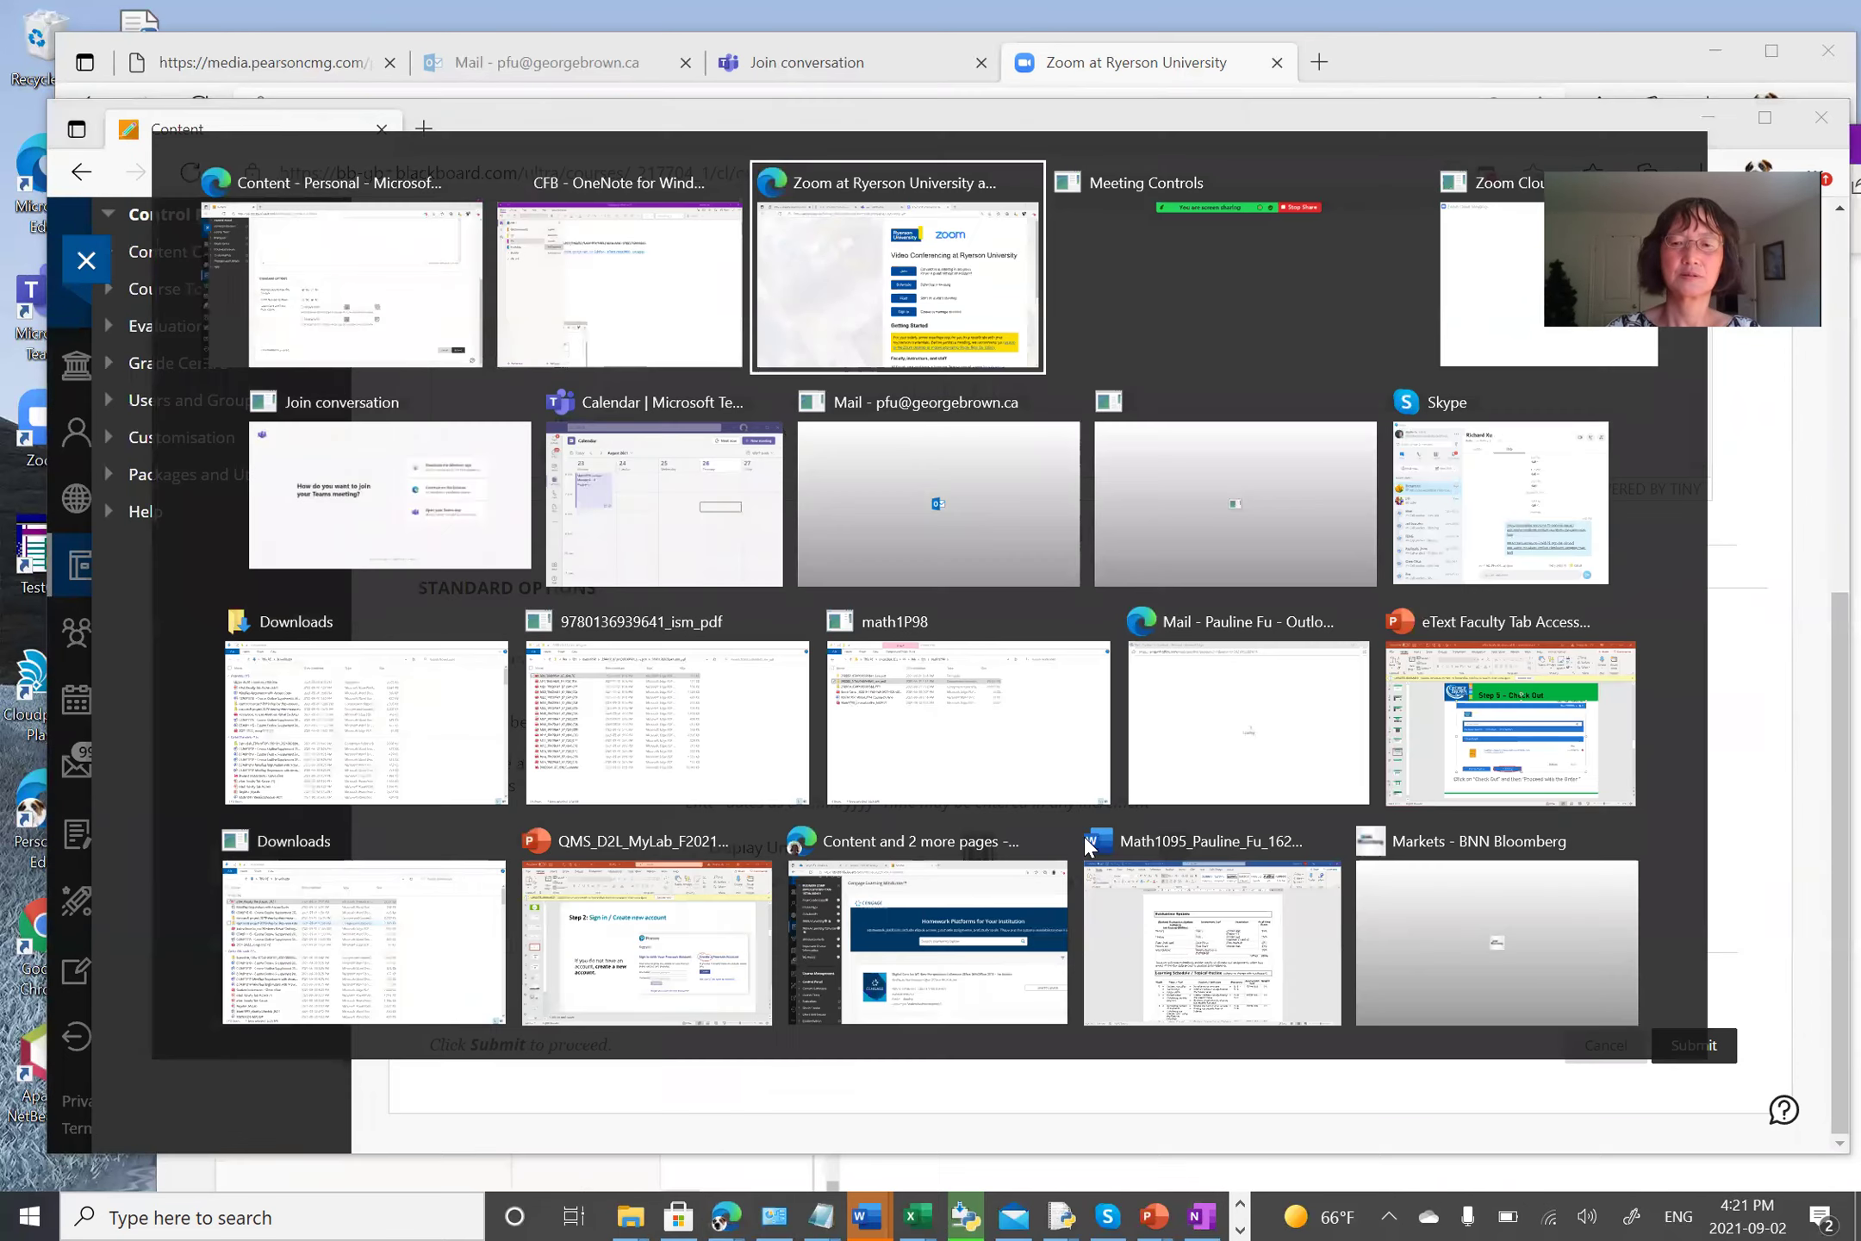
{"action": "key", "text": "alt+Tab"}
{"action": "key", "text": "alt+Tab"}
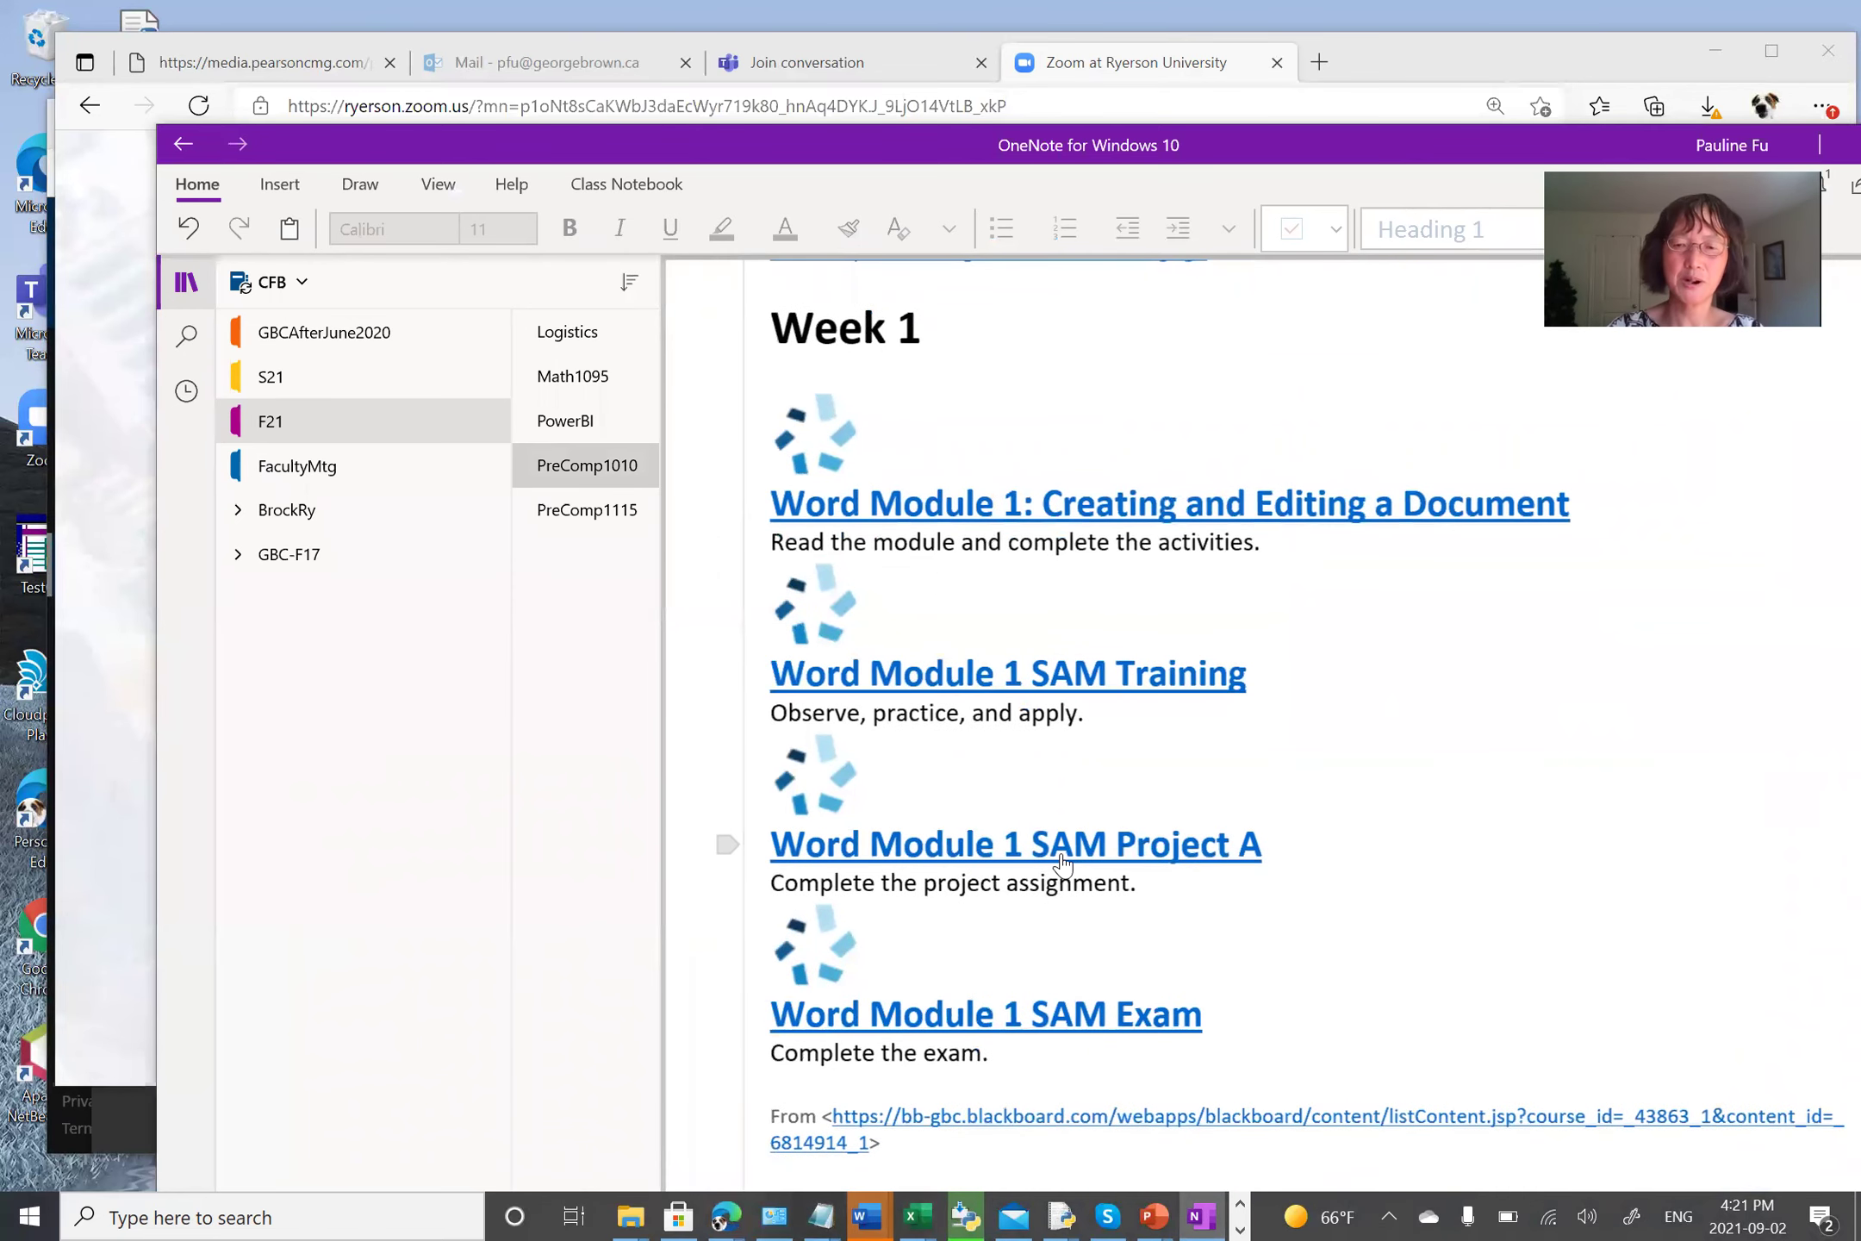
{"action": "scroll", "coordinate": [1038, 844], "scroll_direction": "down", "scroll_amount": 4}
{"action": "scroll", "coordinate": [1062, 864], "scroll_direction": "down", "scroll_amount": 8}
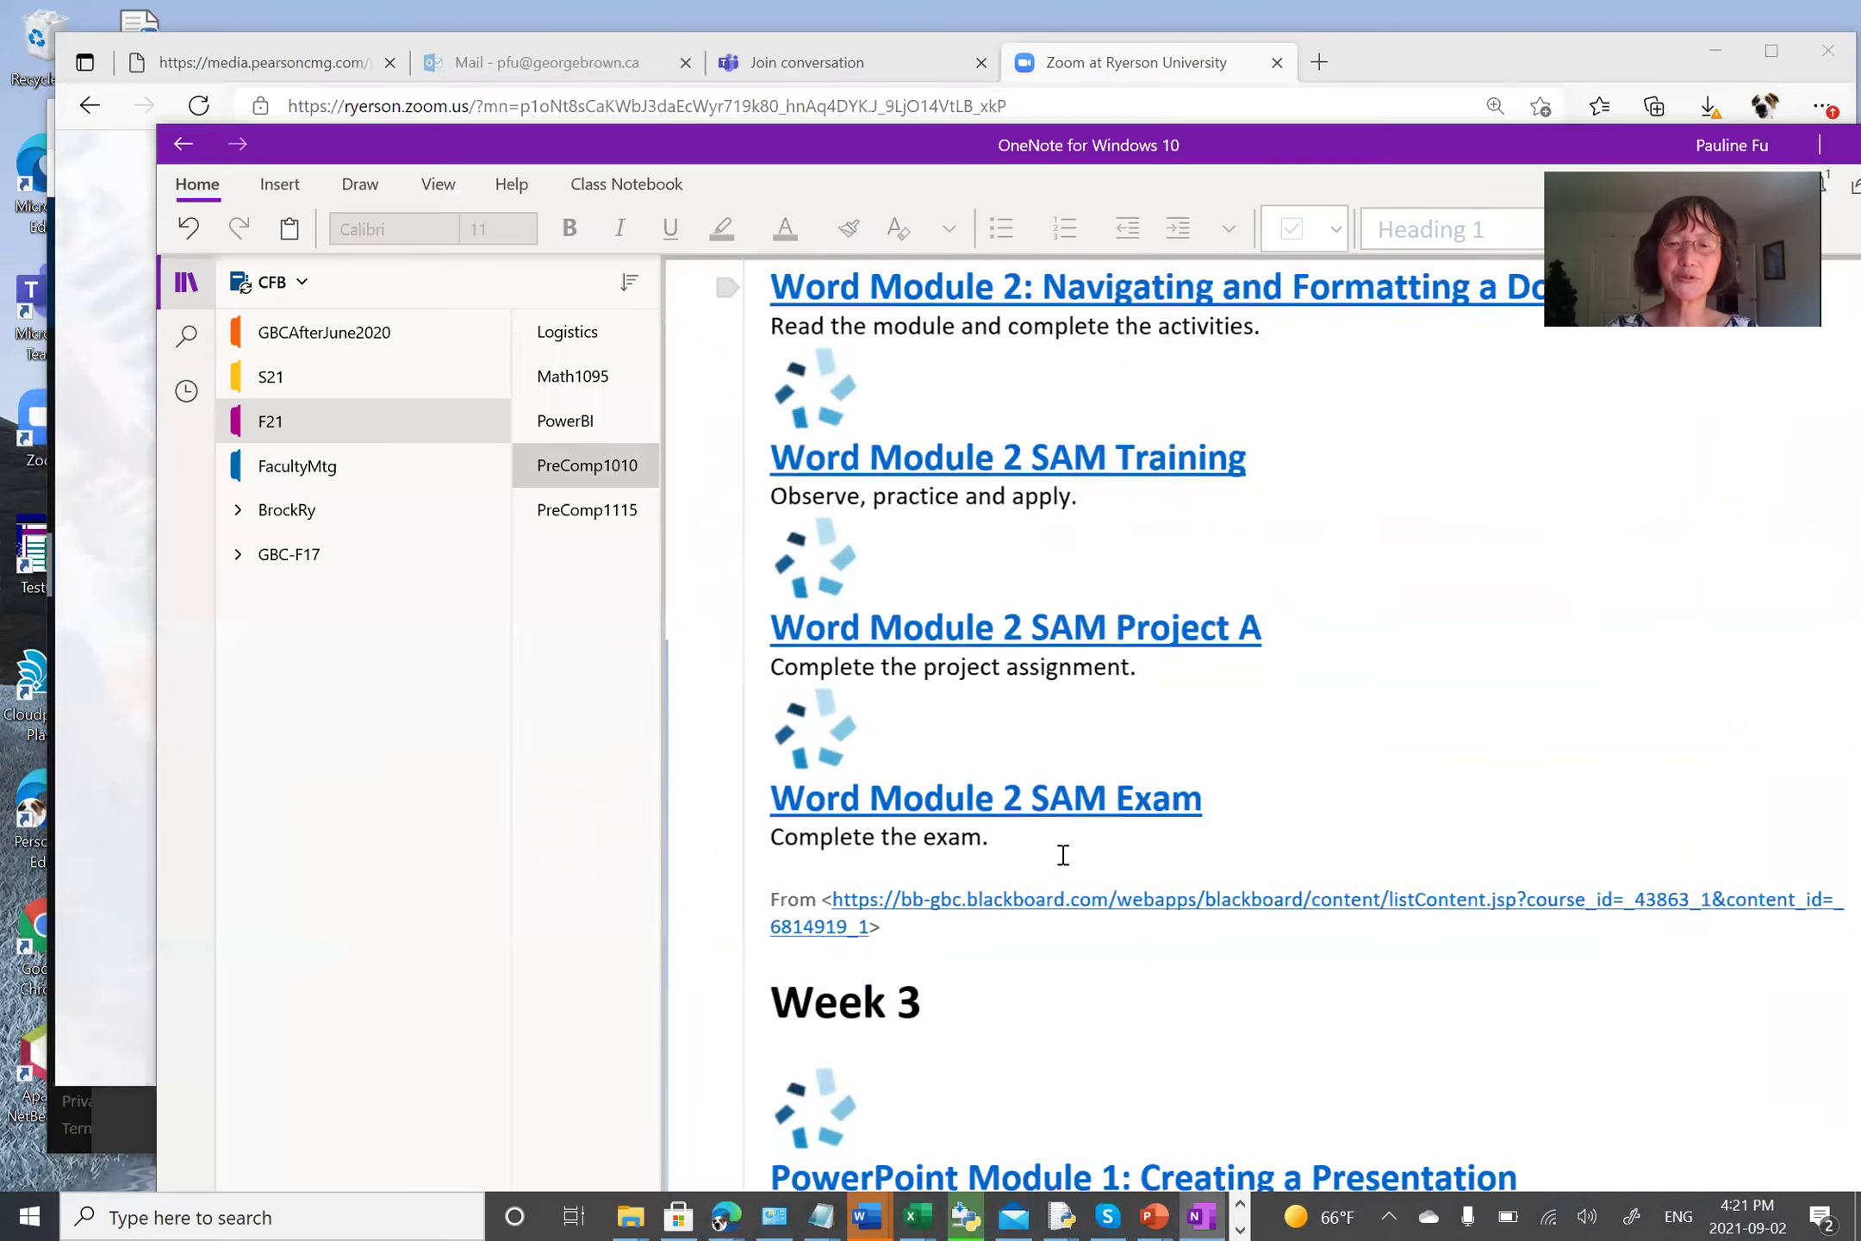
{"action": "scroll", "coordinate": [1063, 855], "scroll_direction": "down", "scroll_amount": 6}
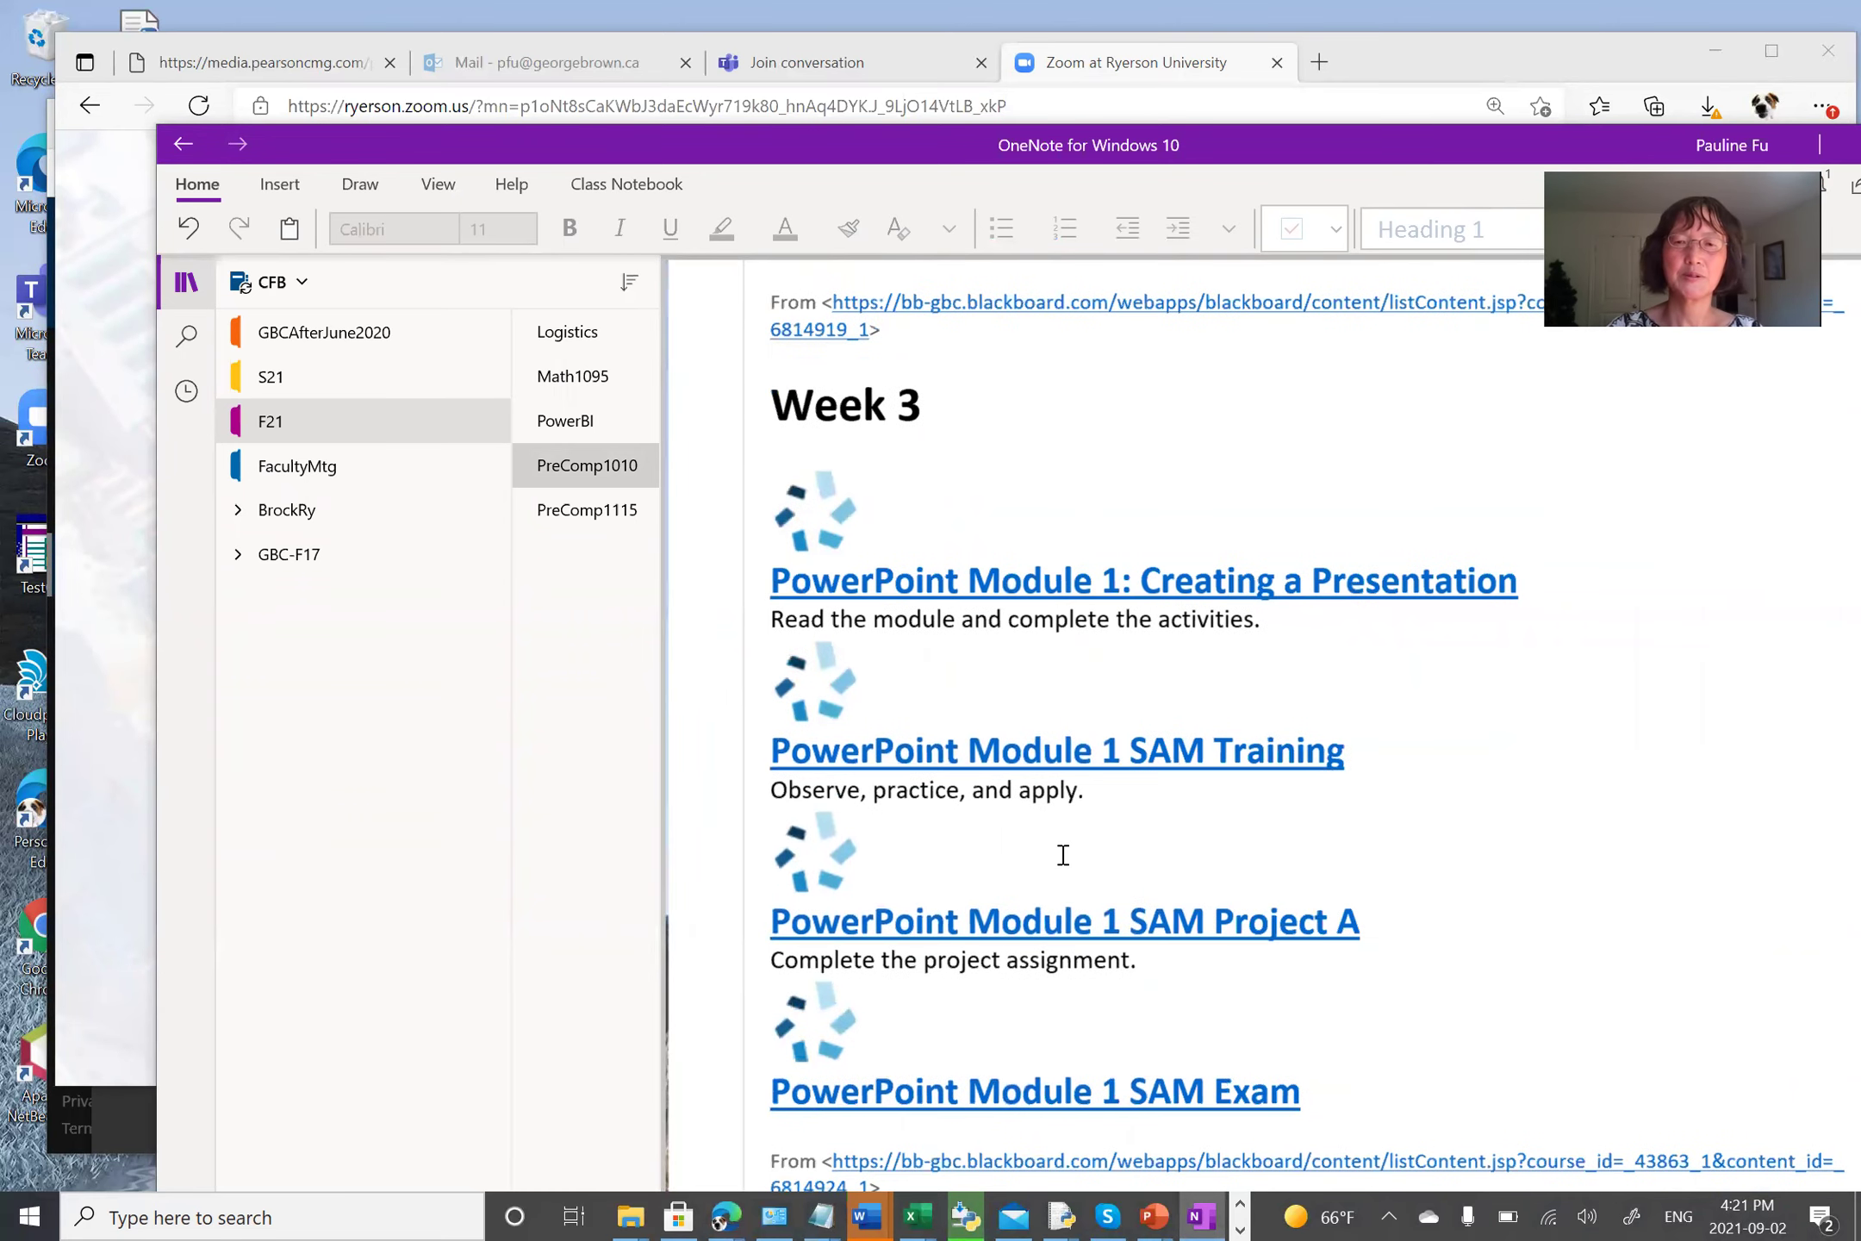
{"action": "scroll", "coordinate": [1064, 853], "scroll_direction": "down", "scroll_amount": 7}
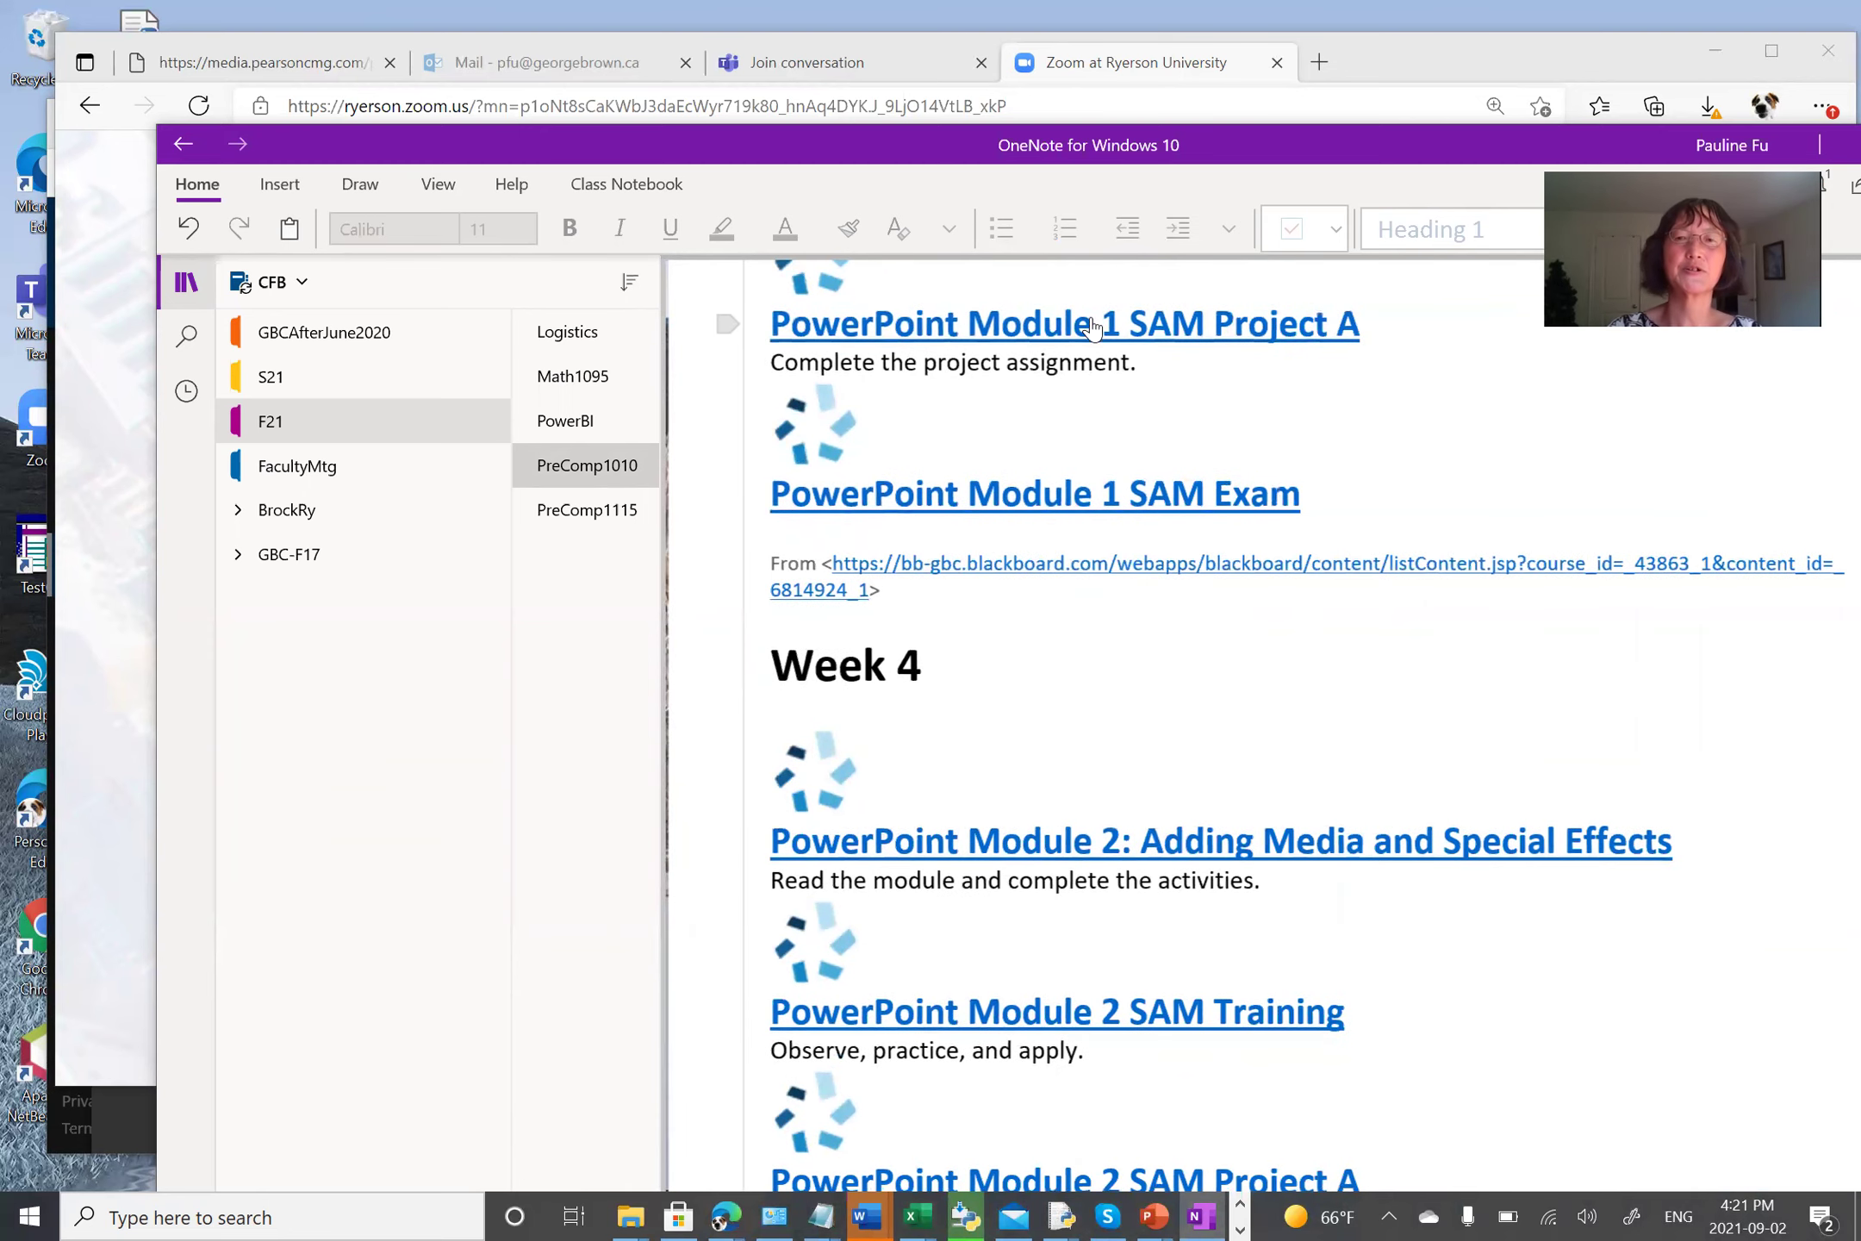
{"action": "left_click_drag", "start_coordinate": [906, 145], "coordinate": [887, 653]}
{"action": "left_click", "coordinate": [700, 306]}
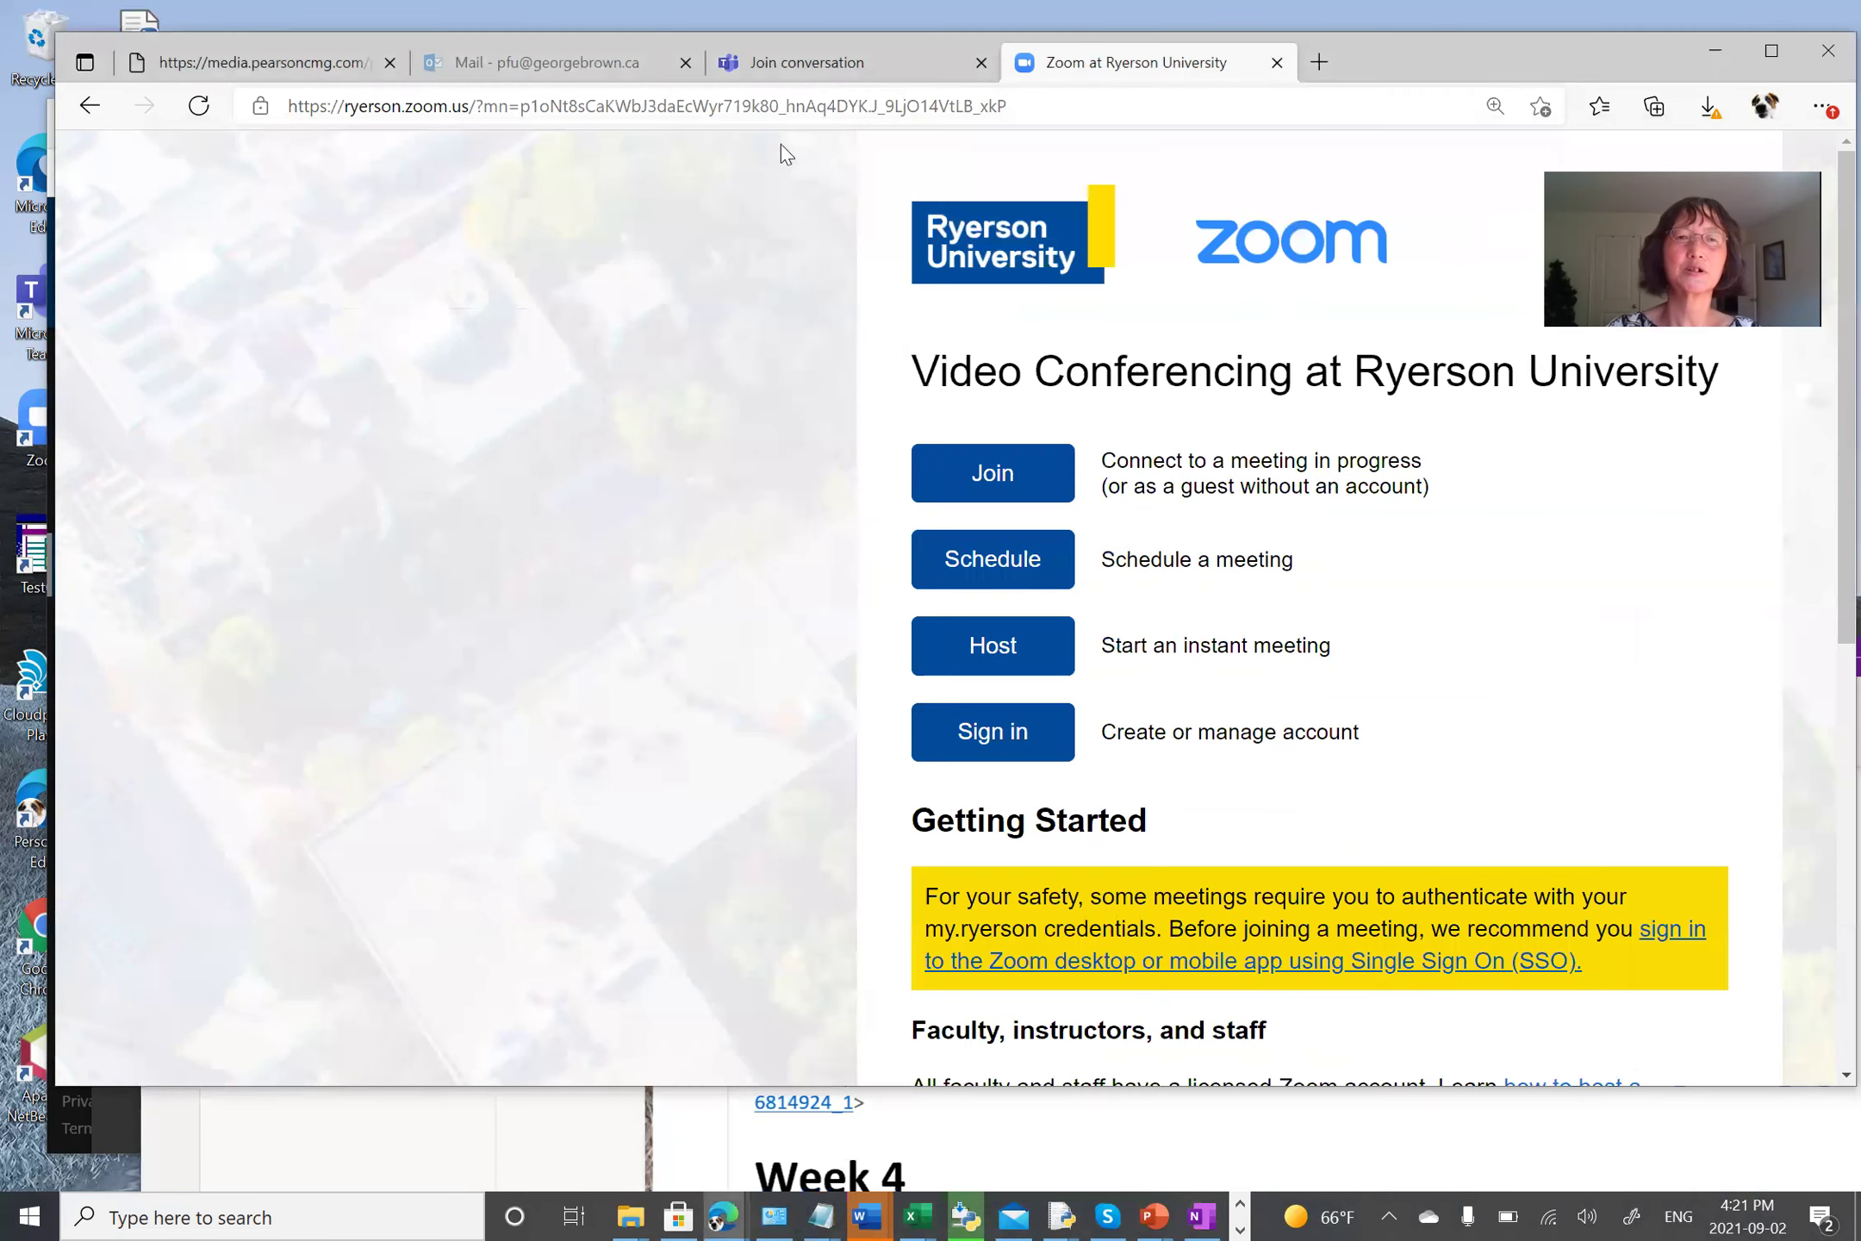
{"action": "left_click", "coordinate": [324, 69]}
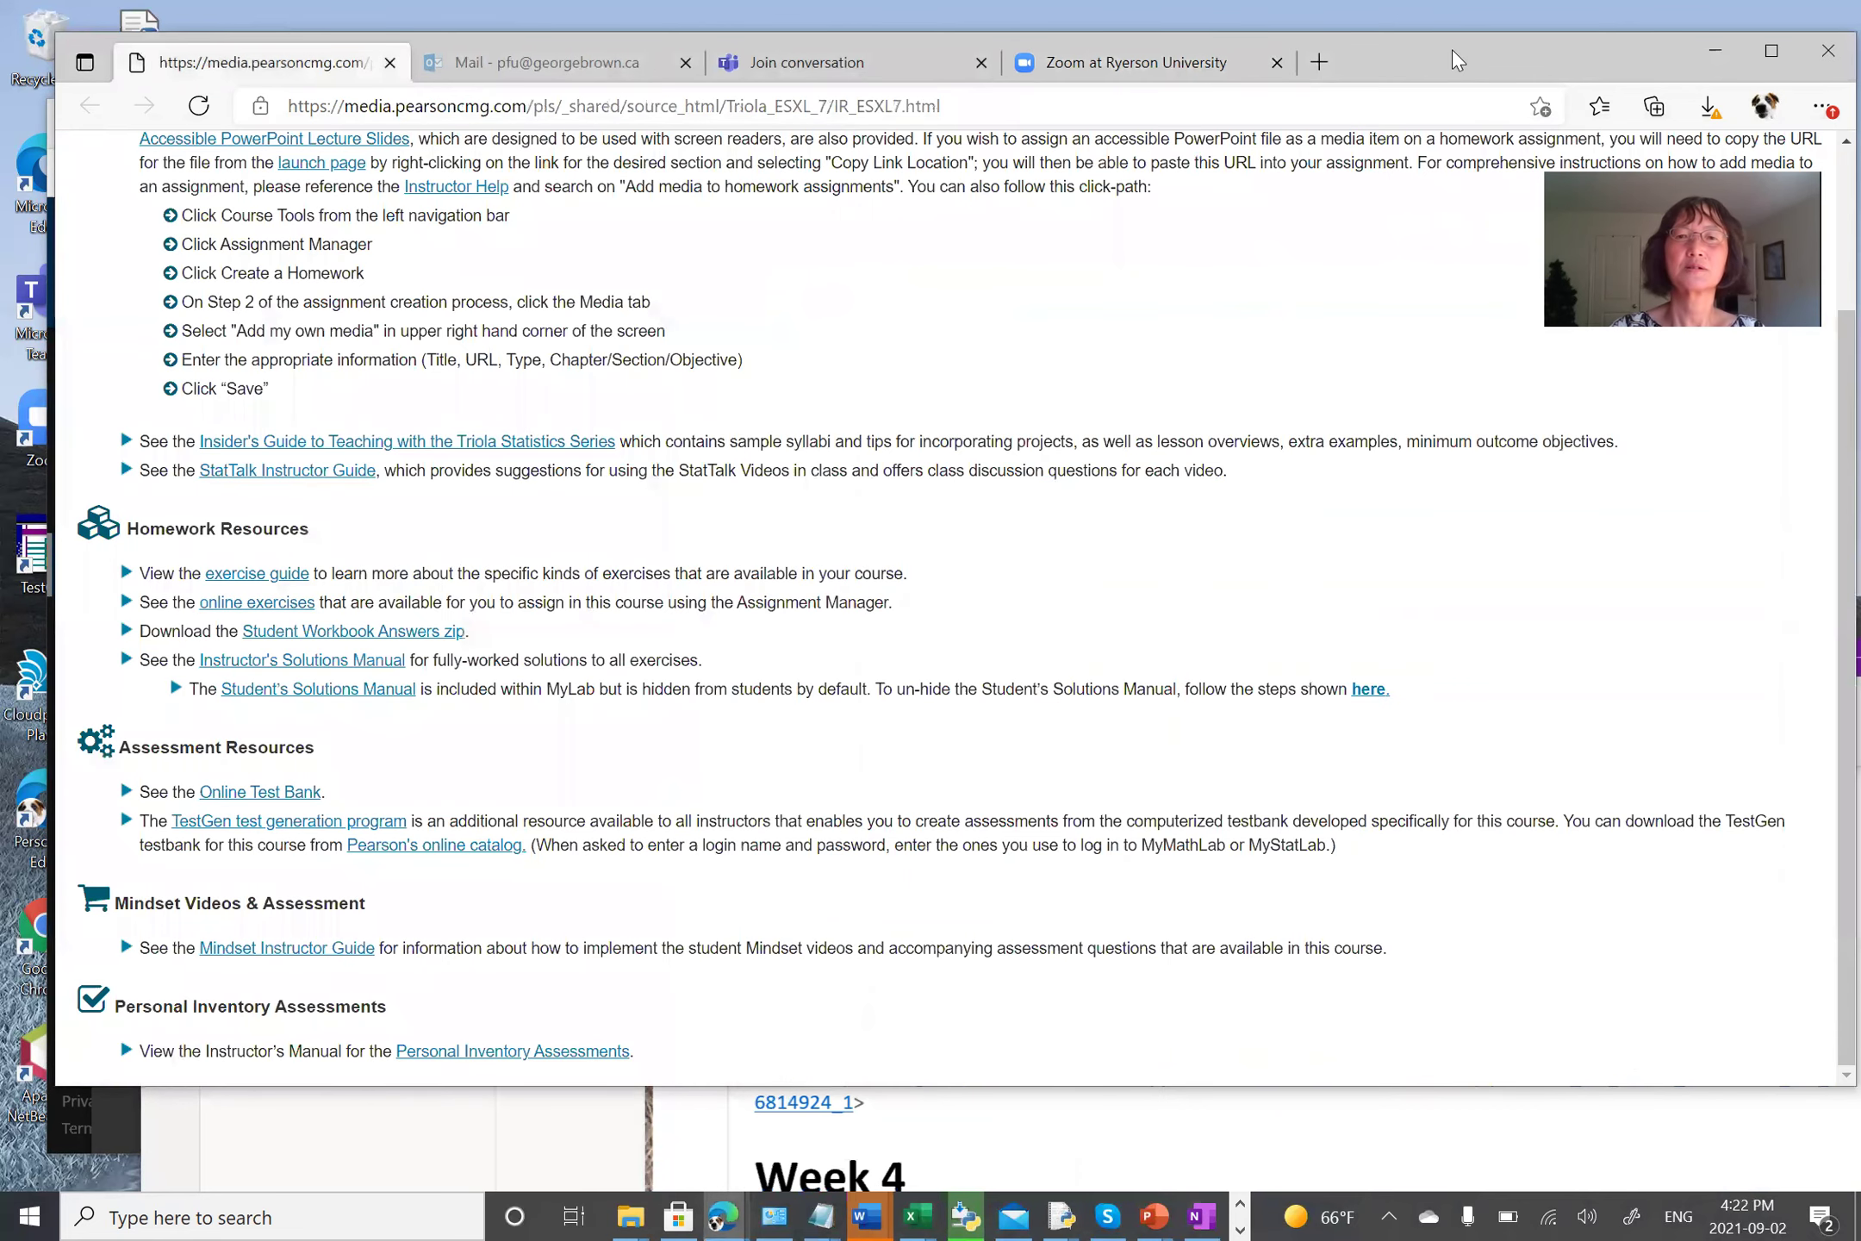
Step: Back in Blackboard, submit the folder named 'Week 1' and open the new Week 1 folder
{"action": "left_click_drag", "start_coordinate": [1453, 62], "coordinate": [1329, 490]}
{"action": "left_click", "coordinate": [986, 127]}
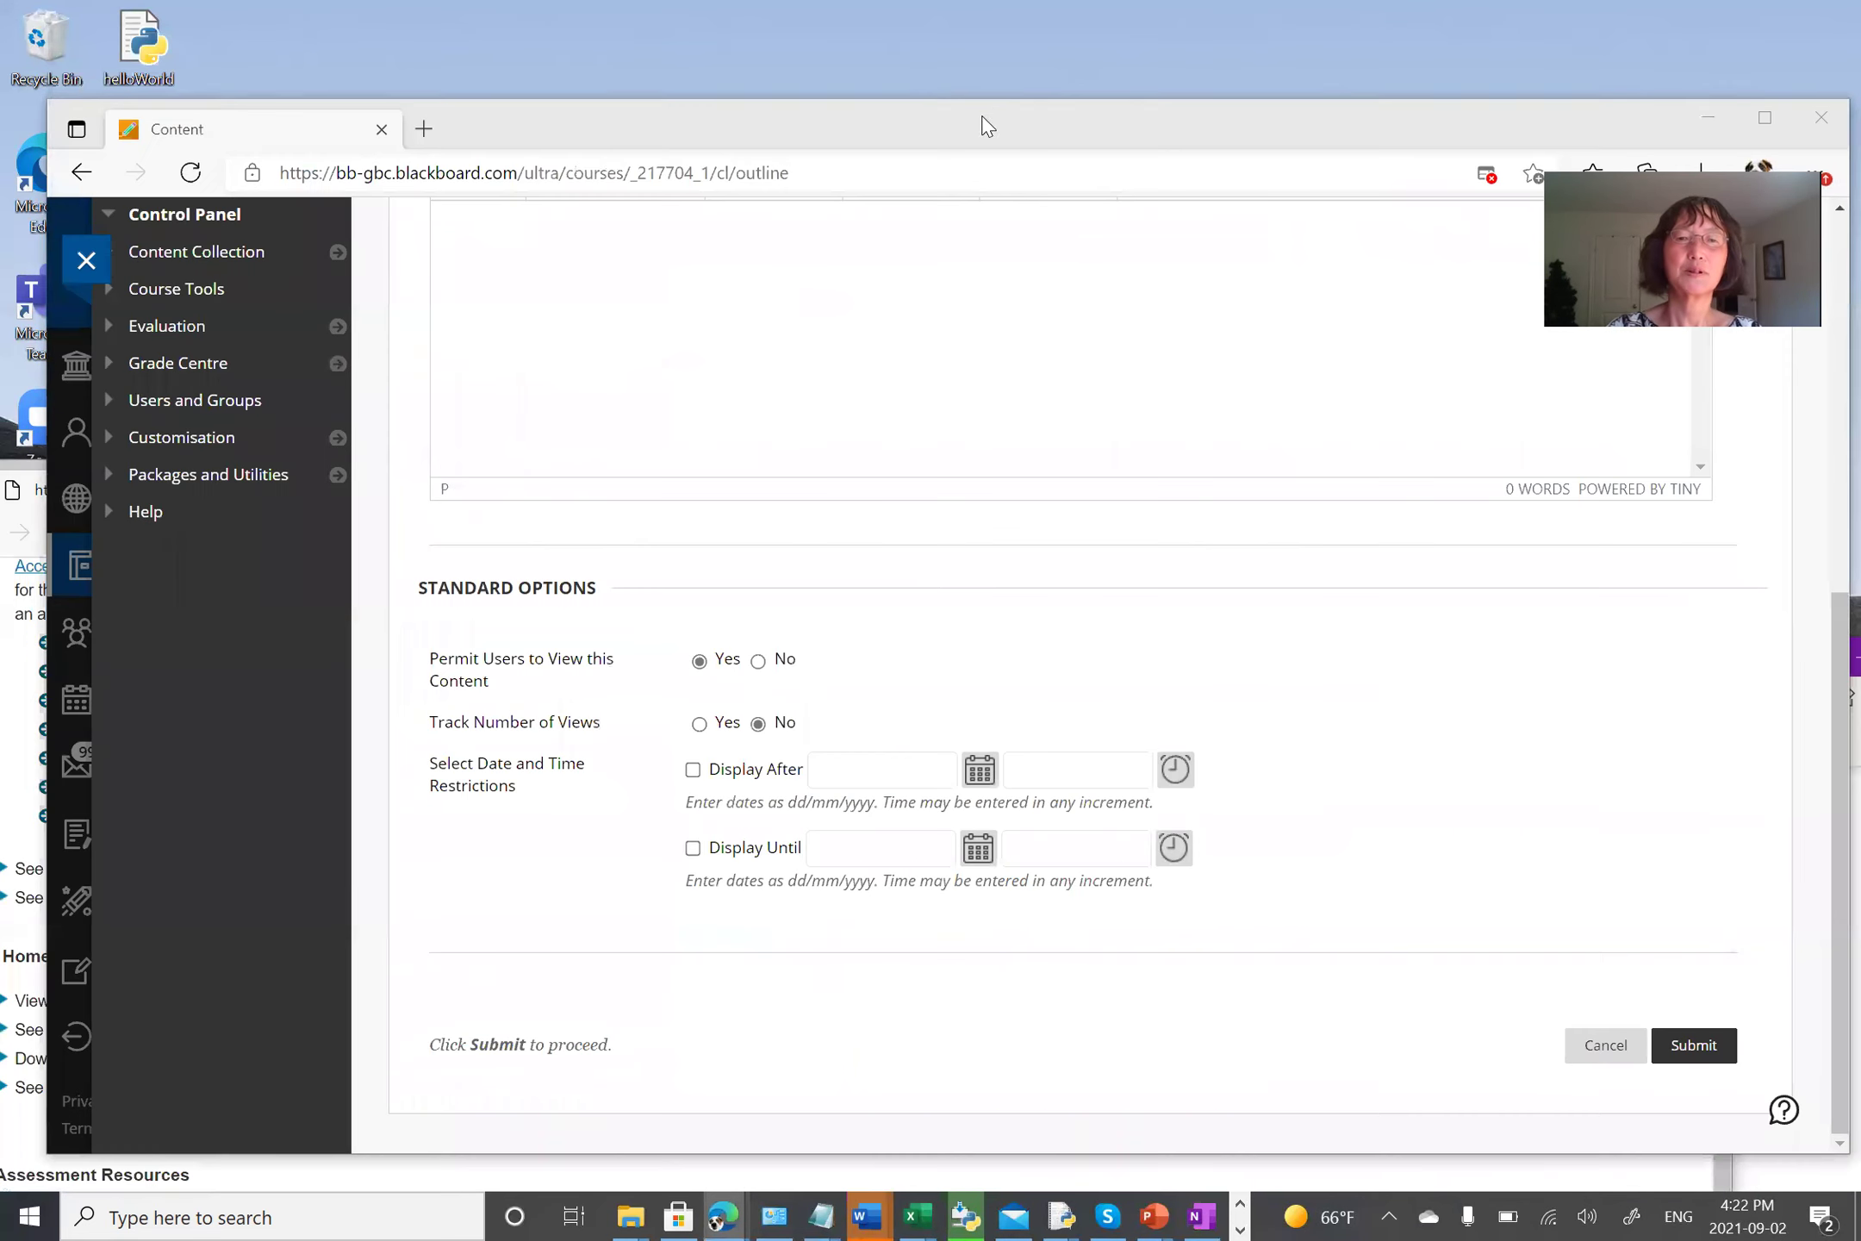
{"action": "scroll", "coordinate": [866, 299], "scroll_direction": "up", "scroll_amount": 4}
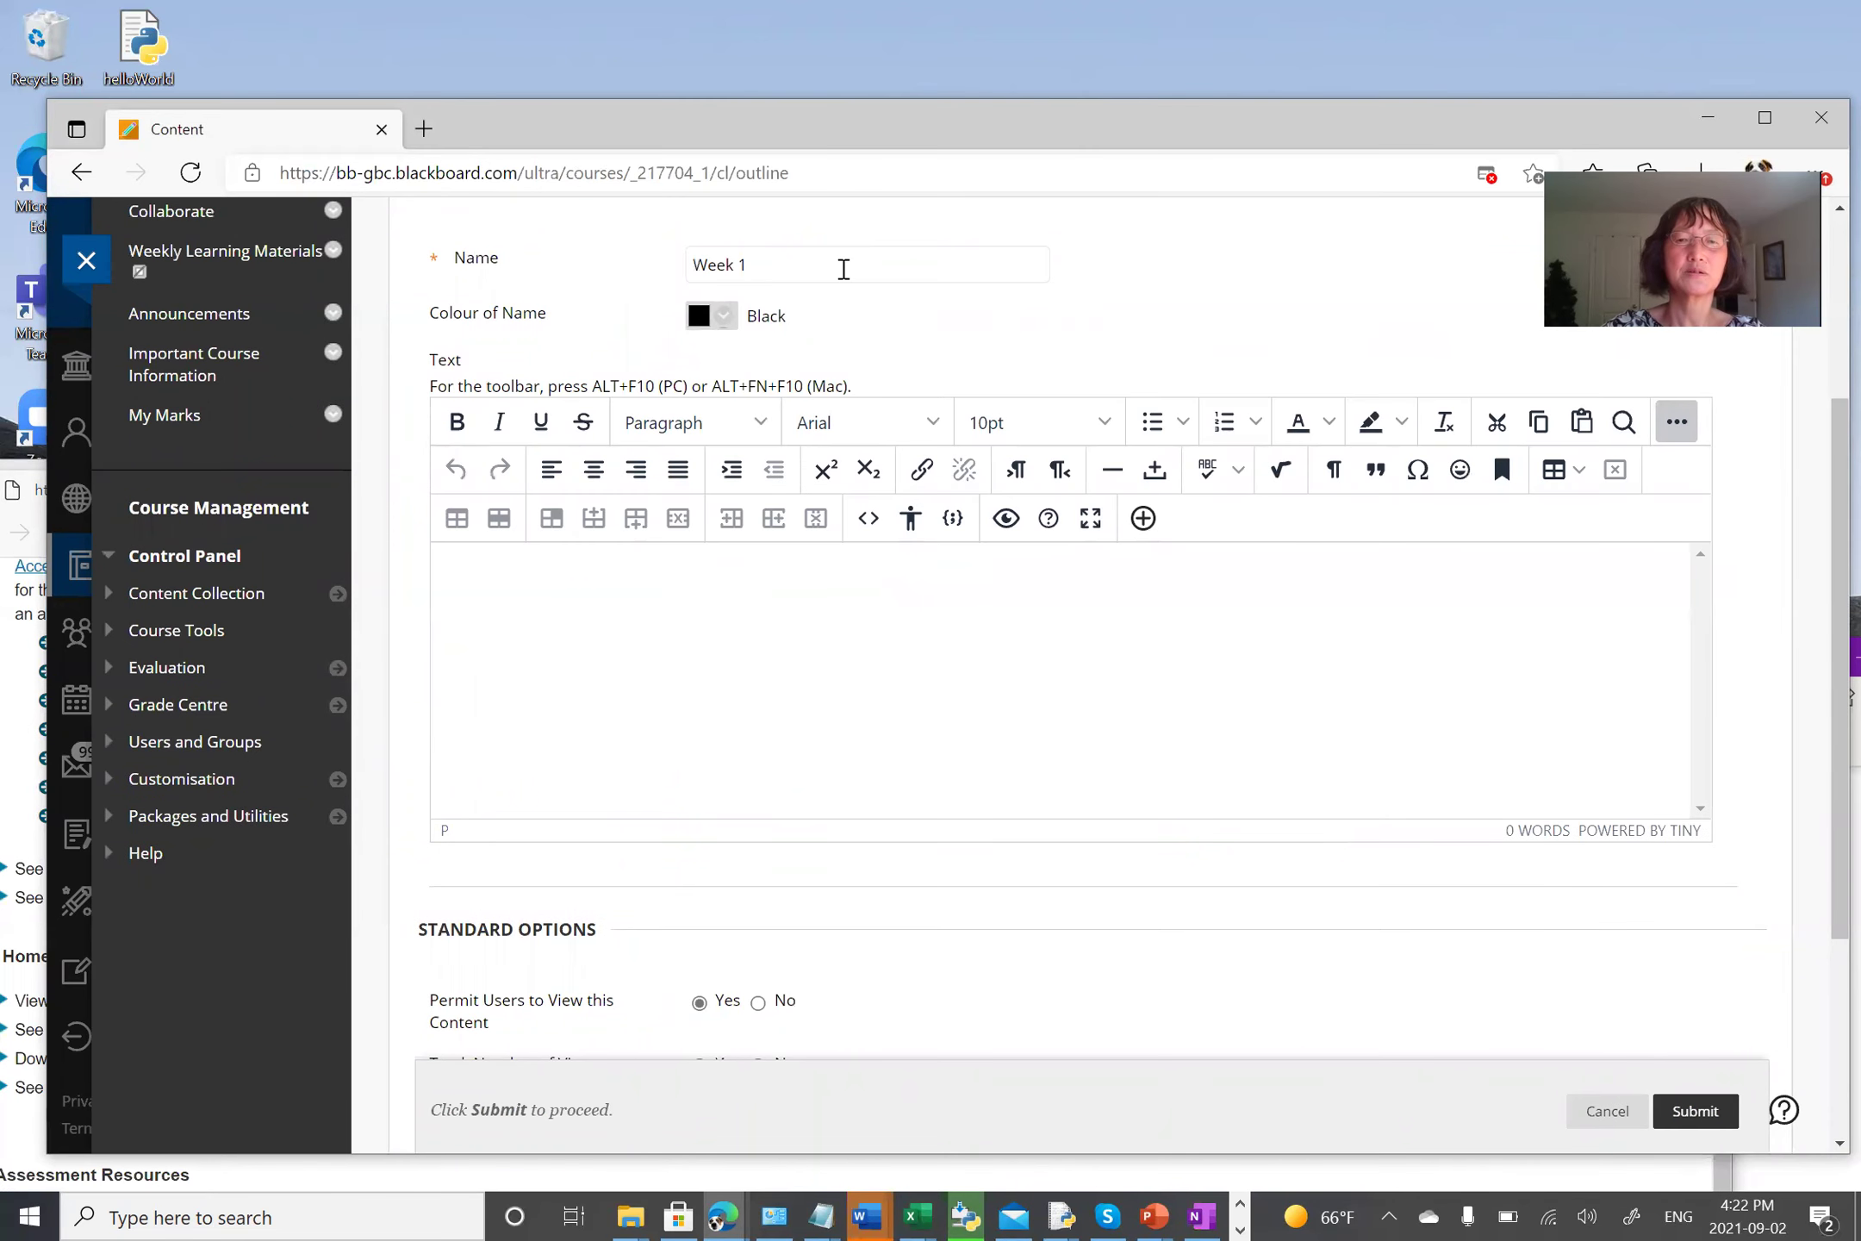
{"action": "left_click", "coordinate": [844, 268]}
{"action": "scroll", "coordinate": [969, 737], "scroll_direction": "down", "scroll_amount": 4}
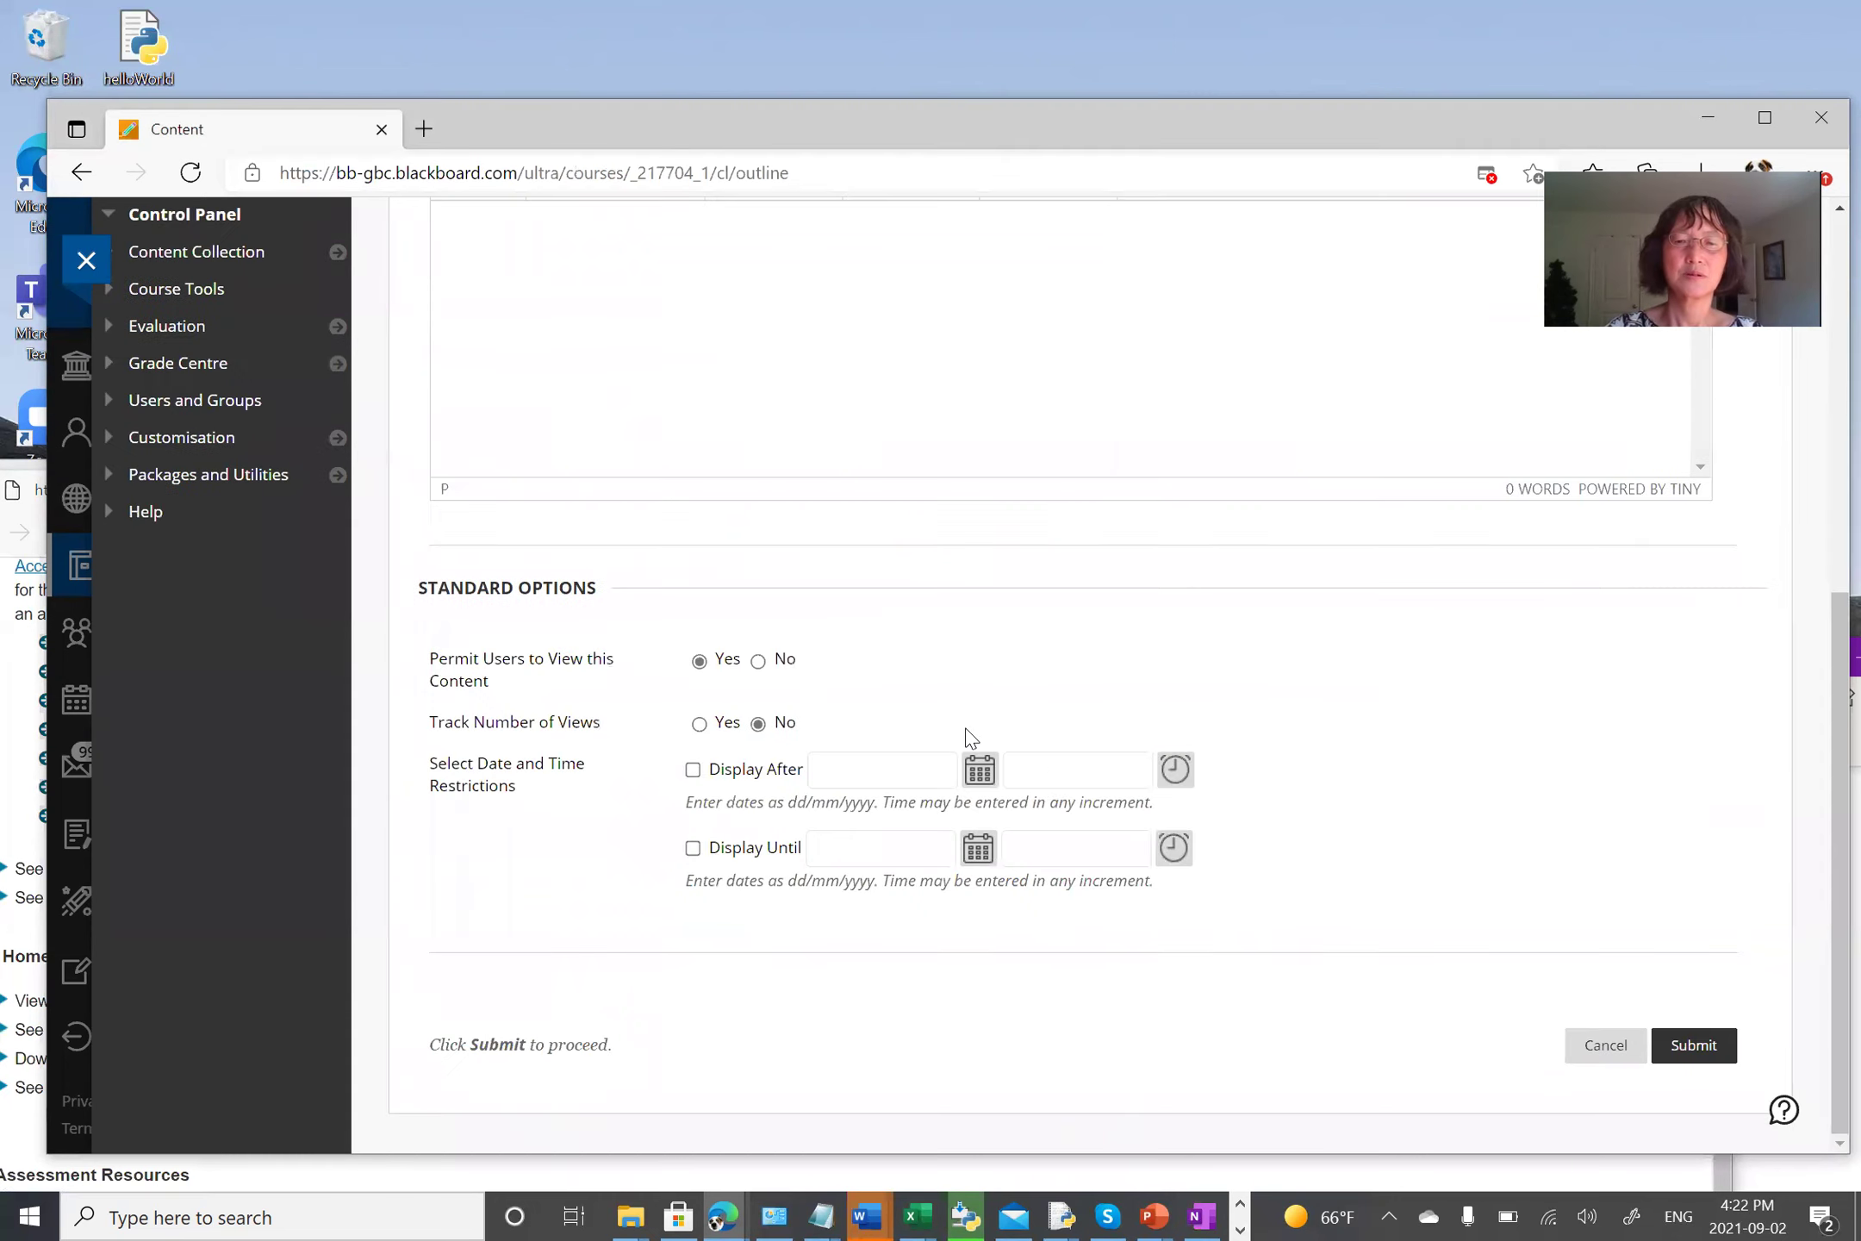
{"action": "left_click", "coordinate": [1694, 1045]}
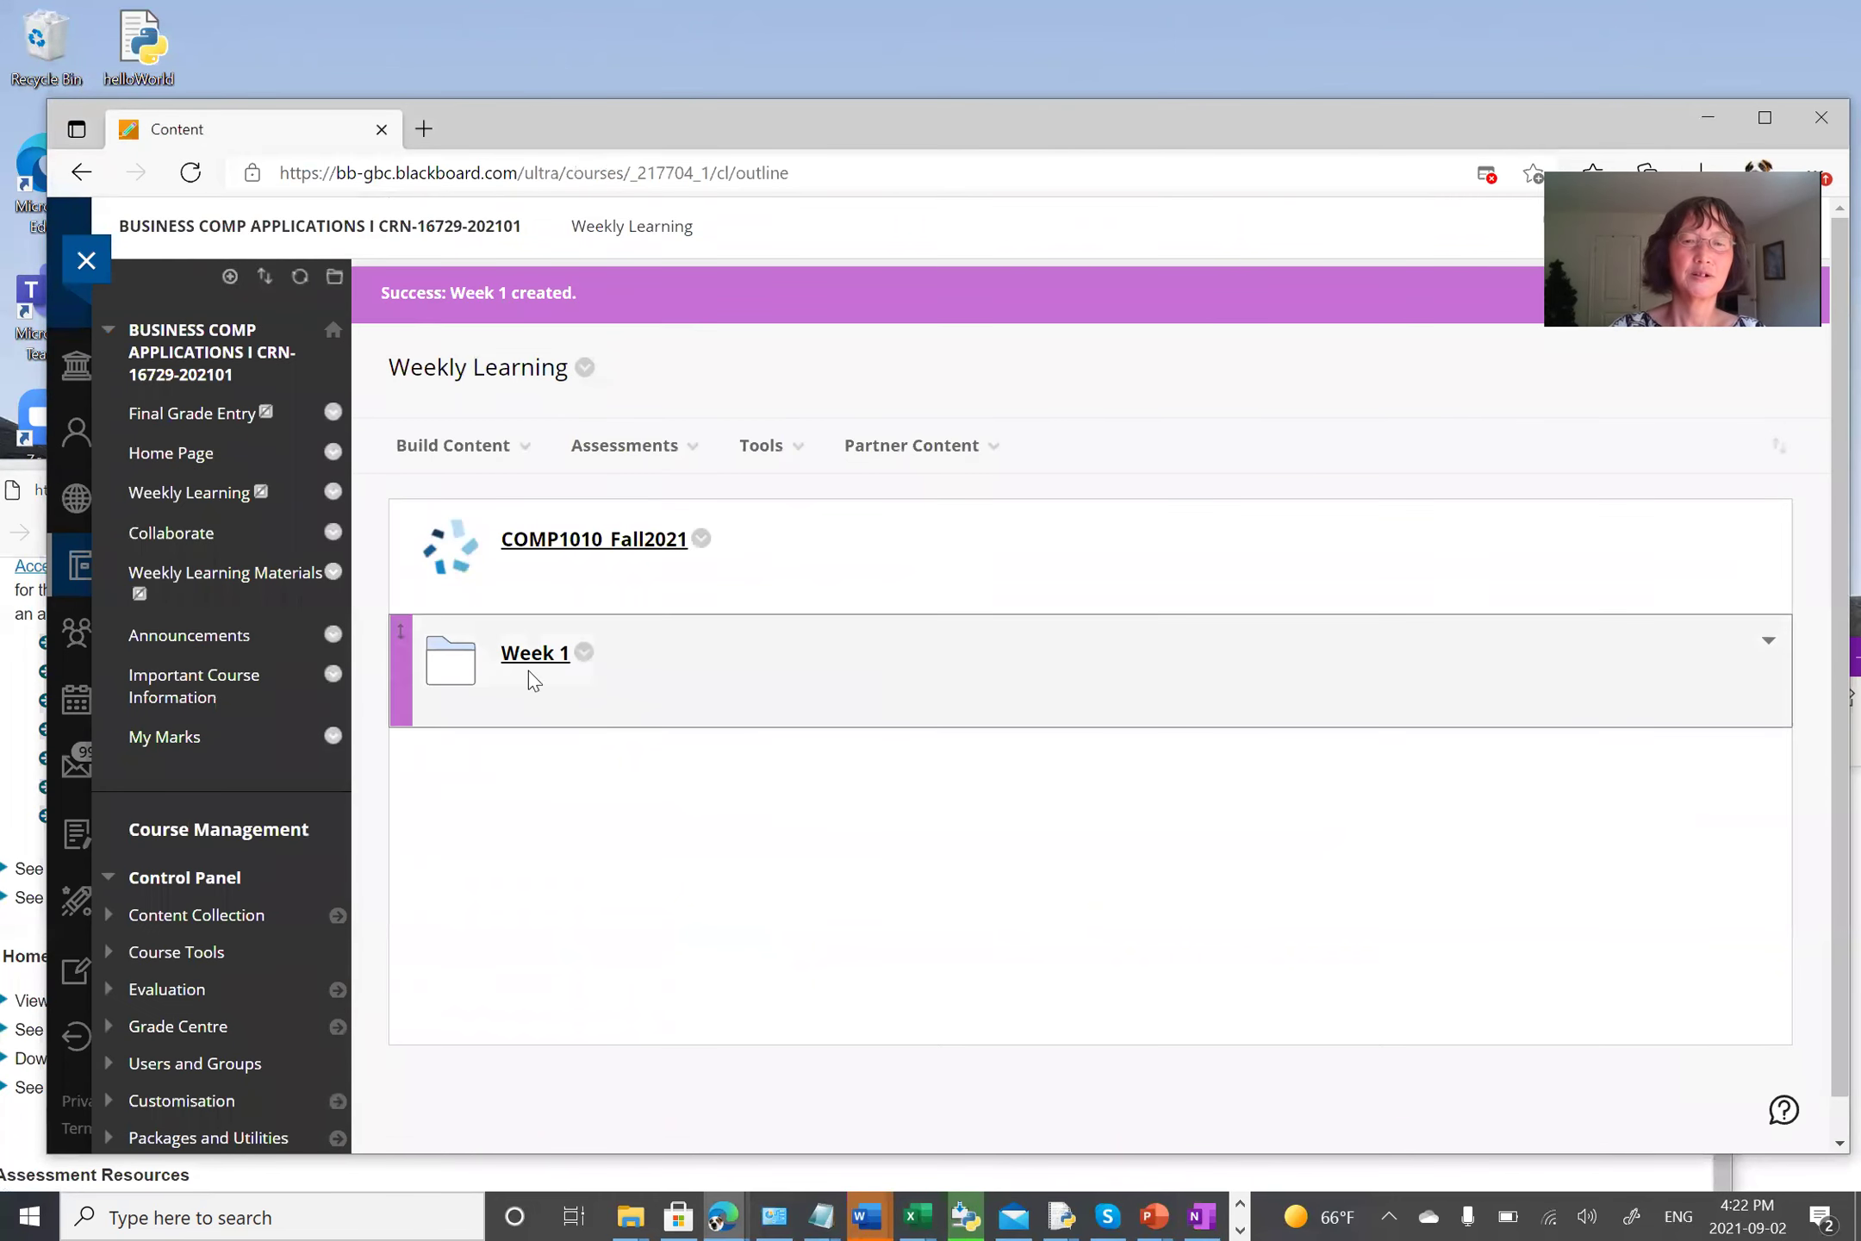
{"action": "left_click", "coordinate": [525, 659]}
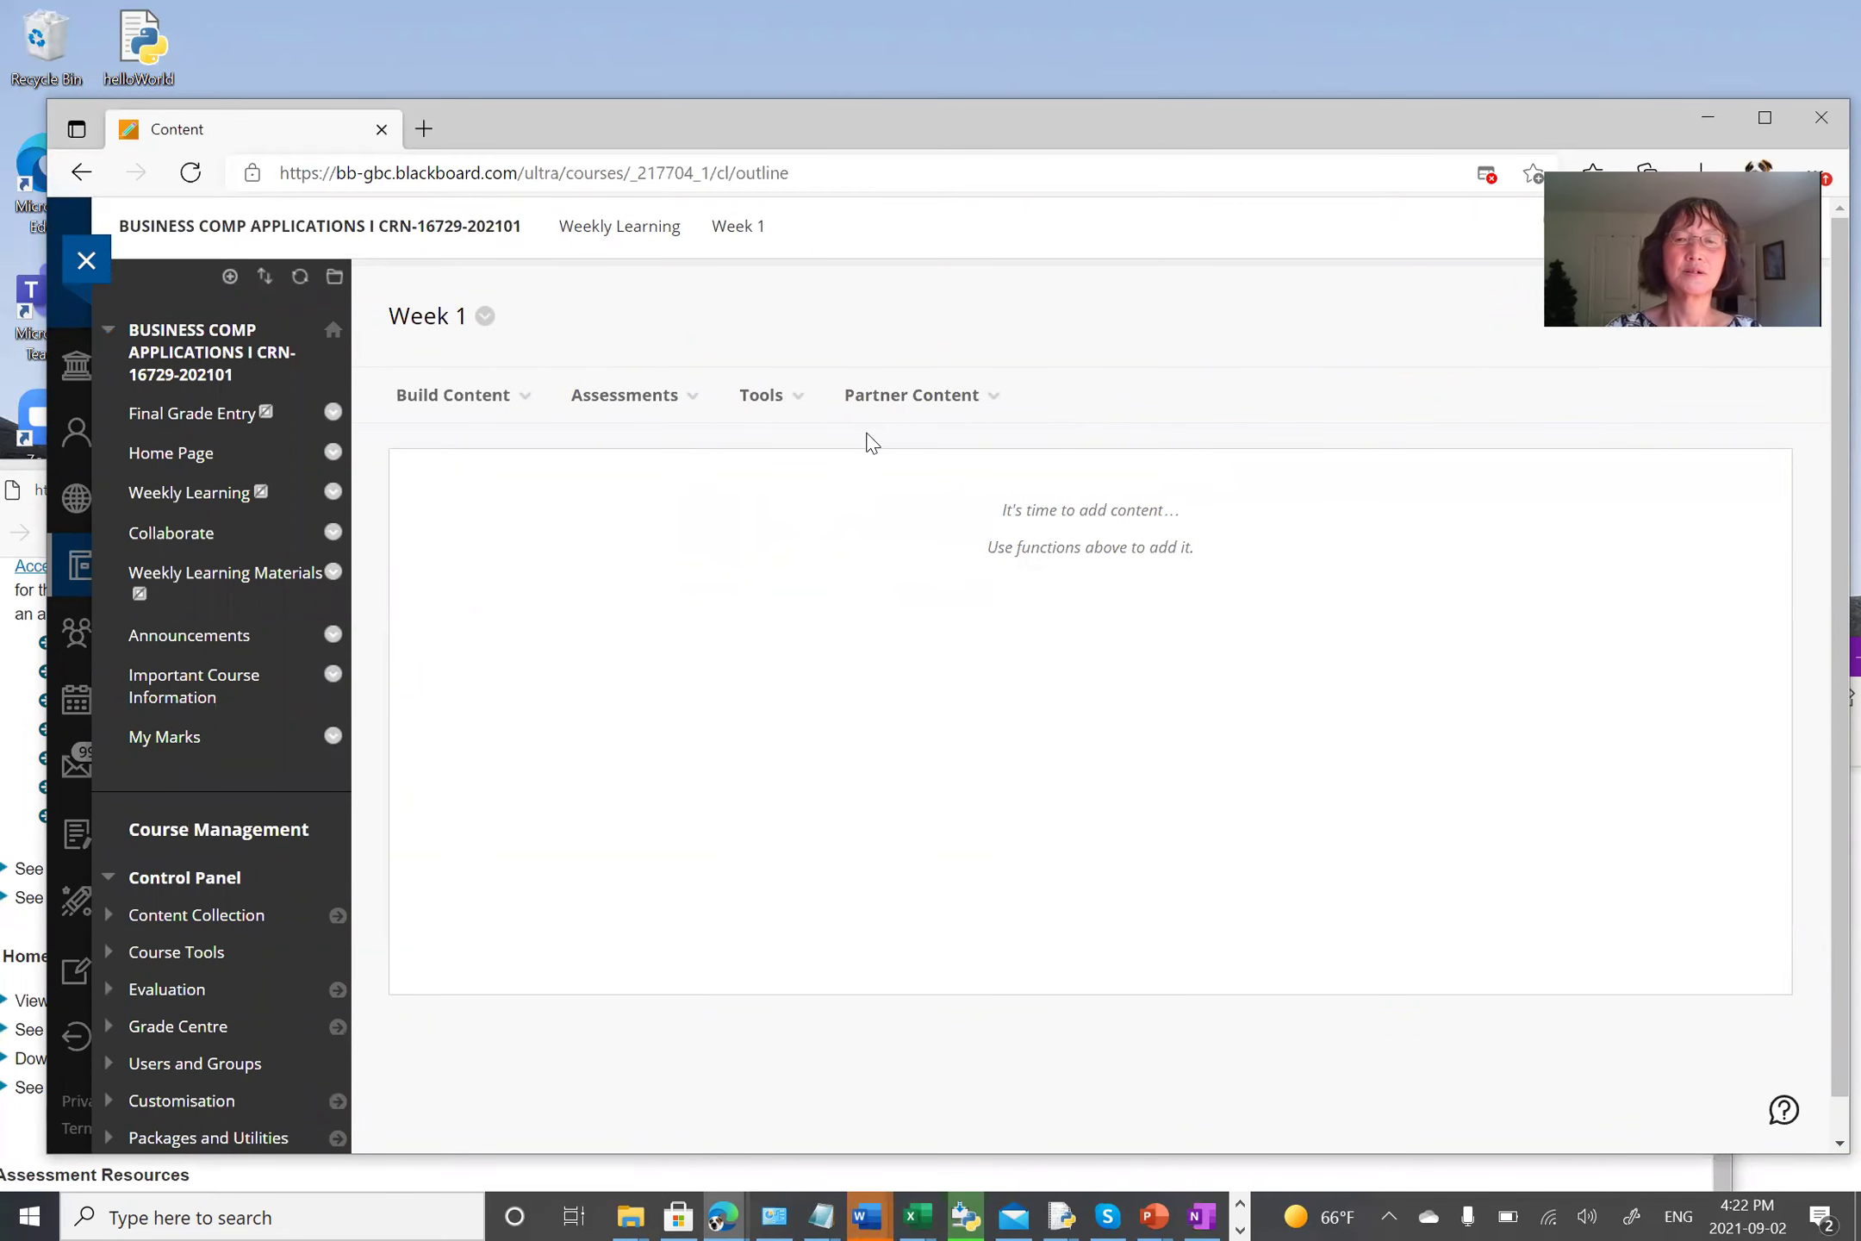
Step: Open the Cengage MindLinks course from the Partner Content market and start selecting content
{"action": "left_click", "coordinate": [907, 398]}
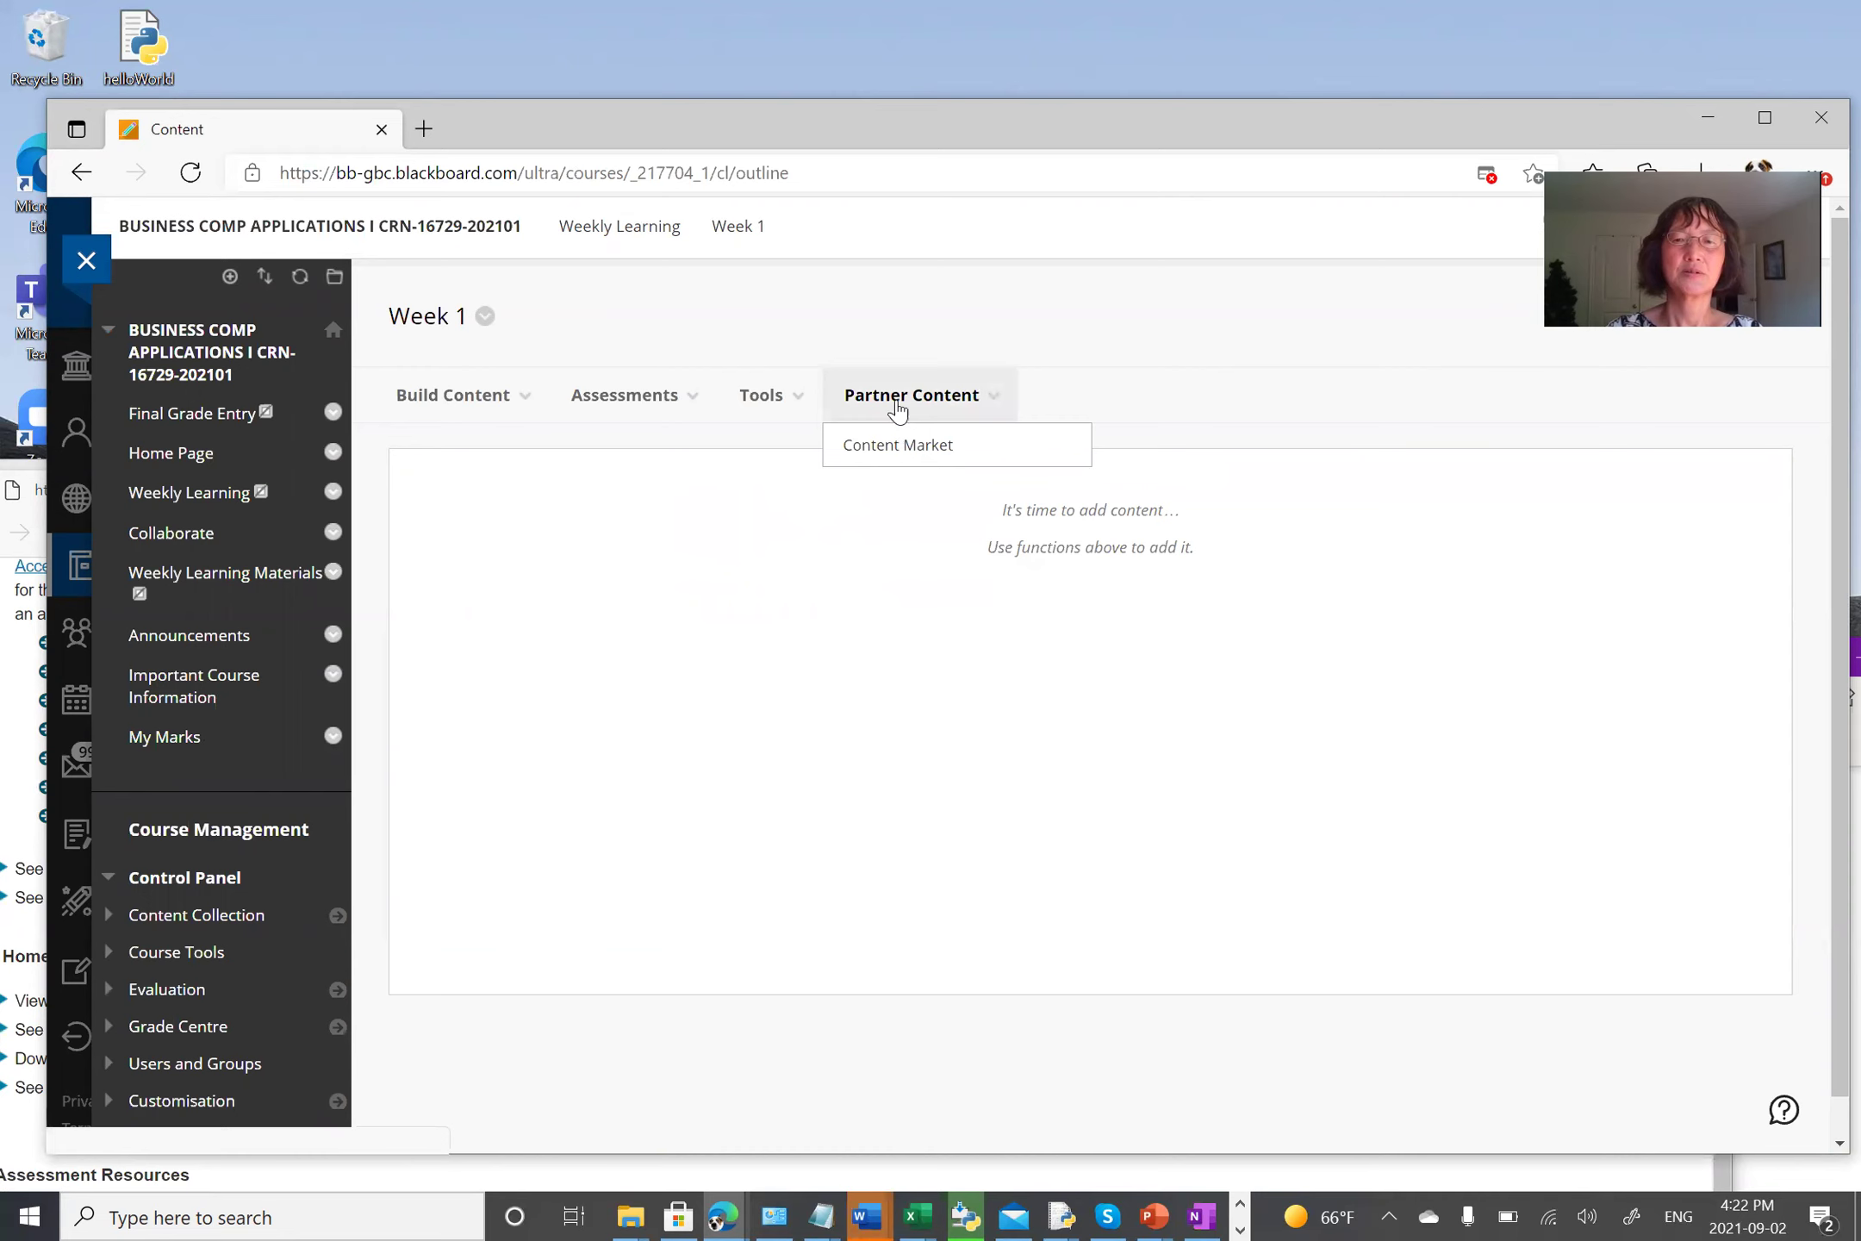
{"action": "left_click", "coordinate": [890, 453]}
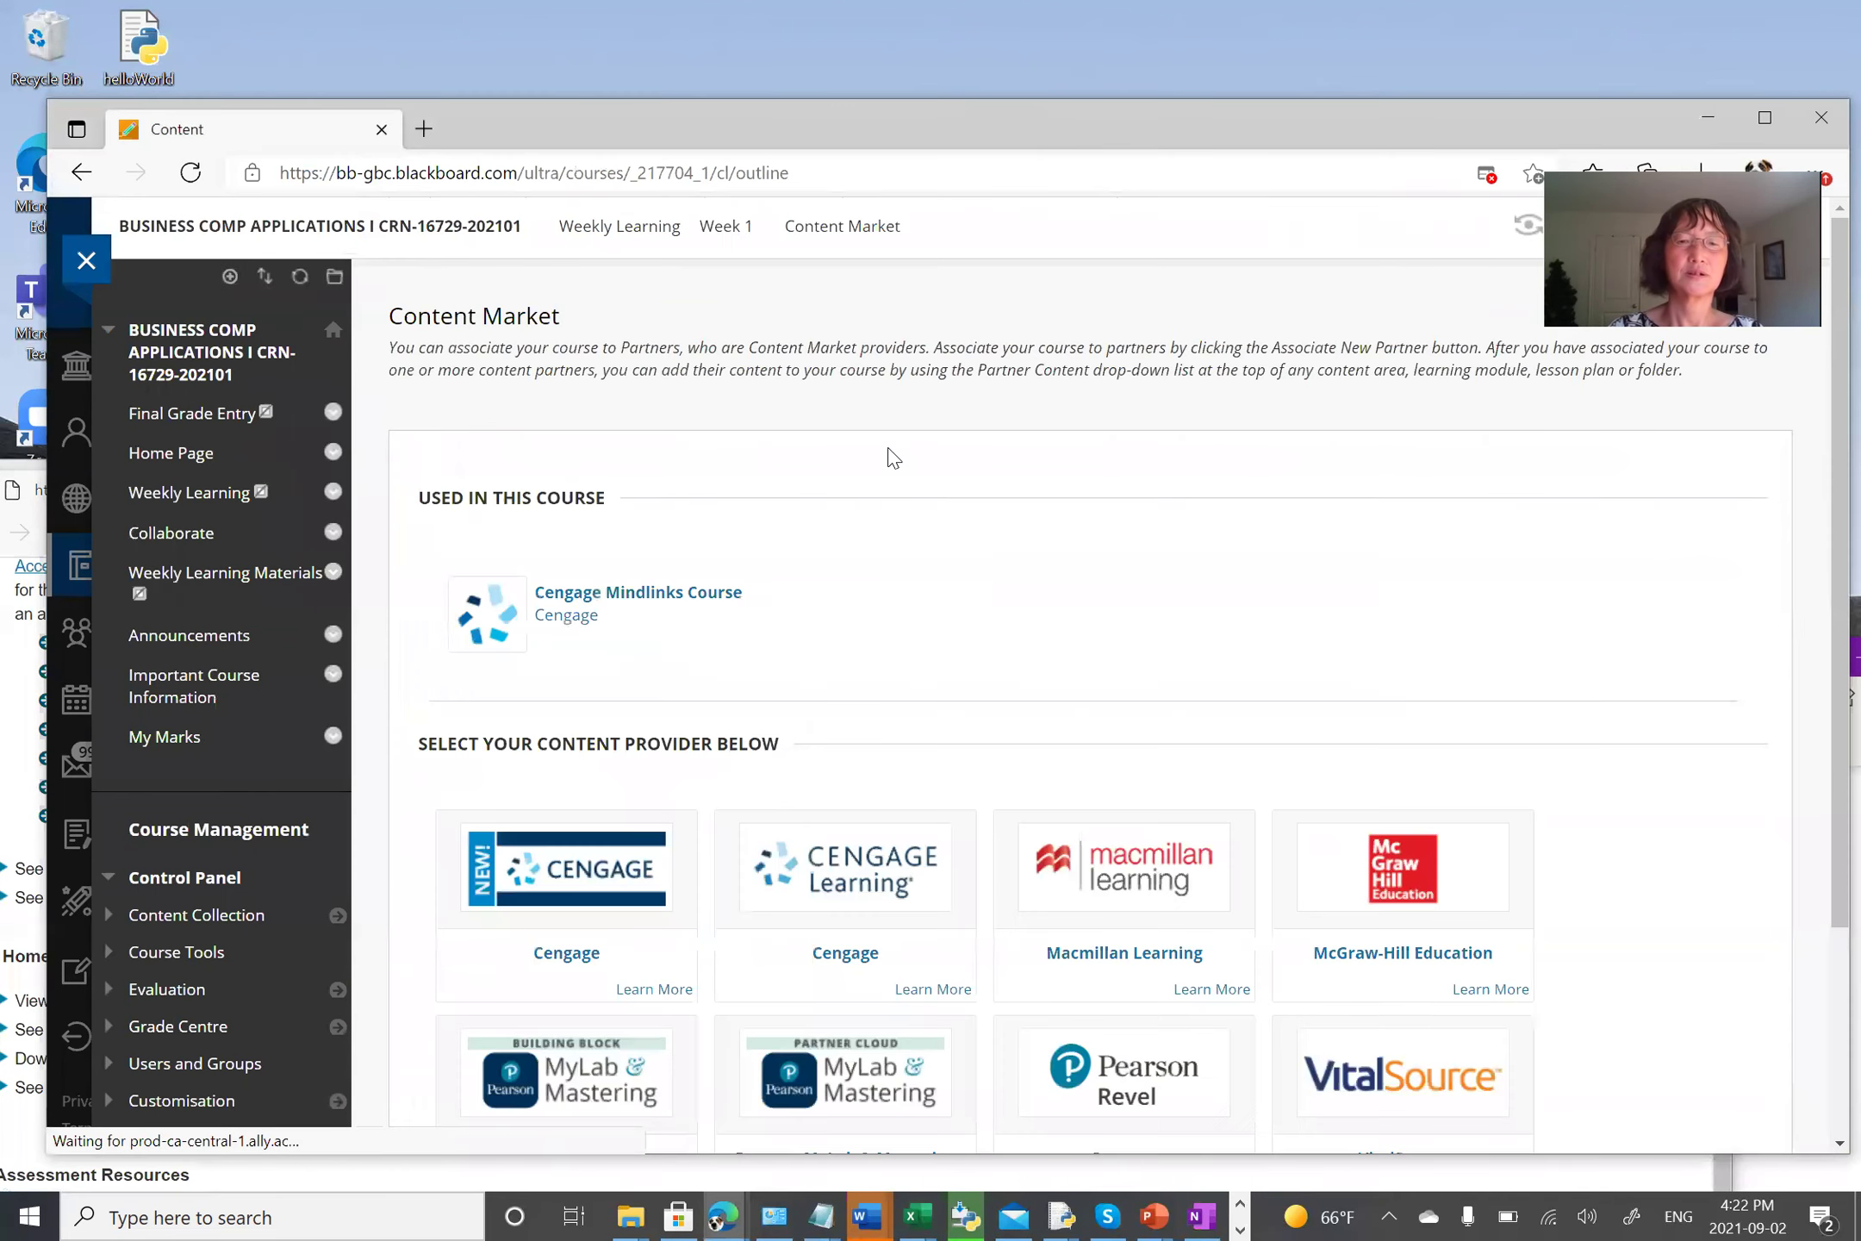
{"action": "left_click", "coordinate": [616, 596]}
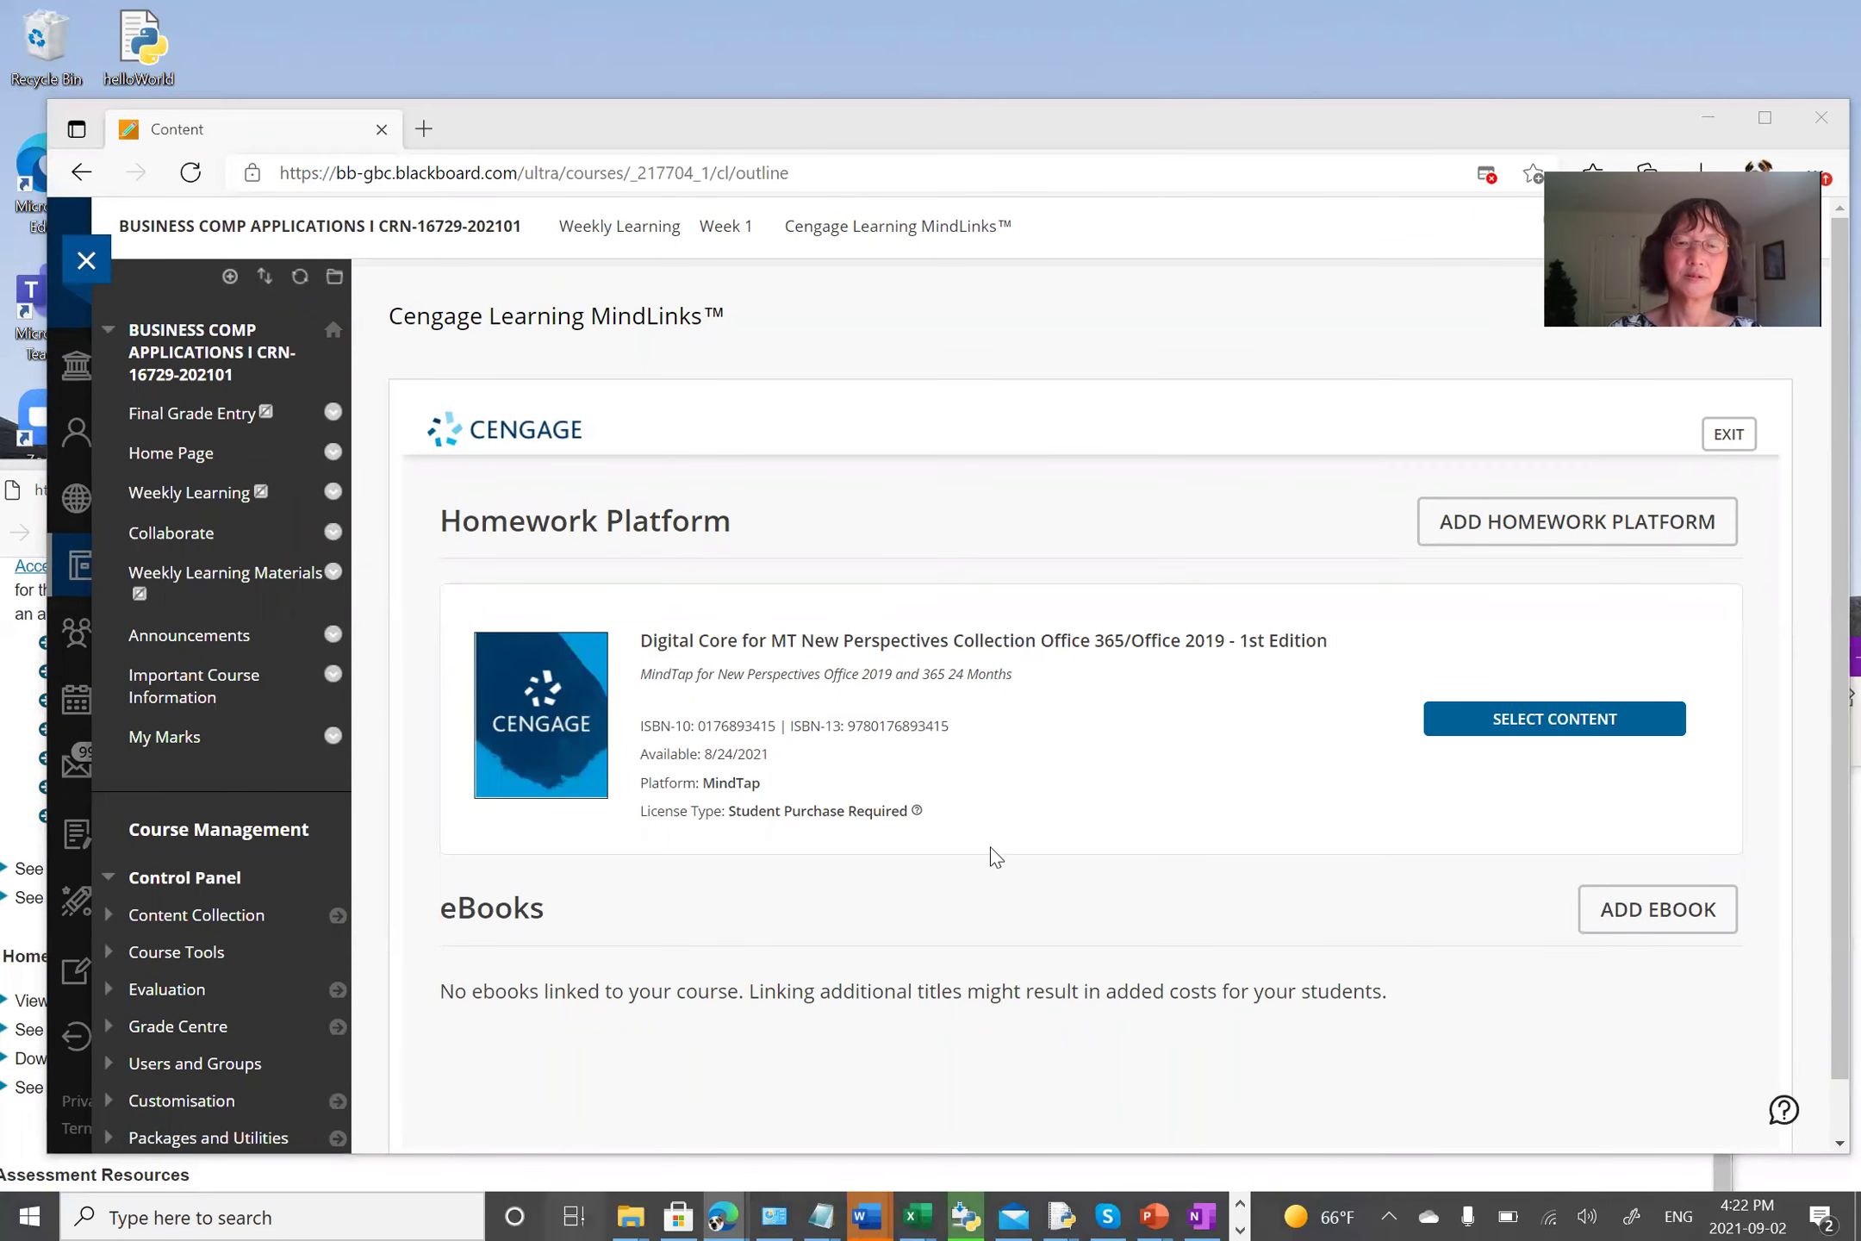
{"action": "key", "text": "super+Tab"}
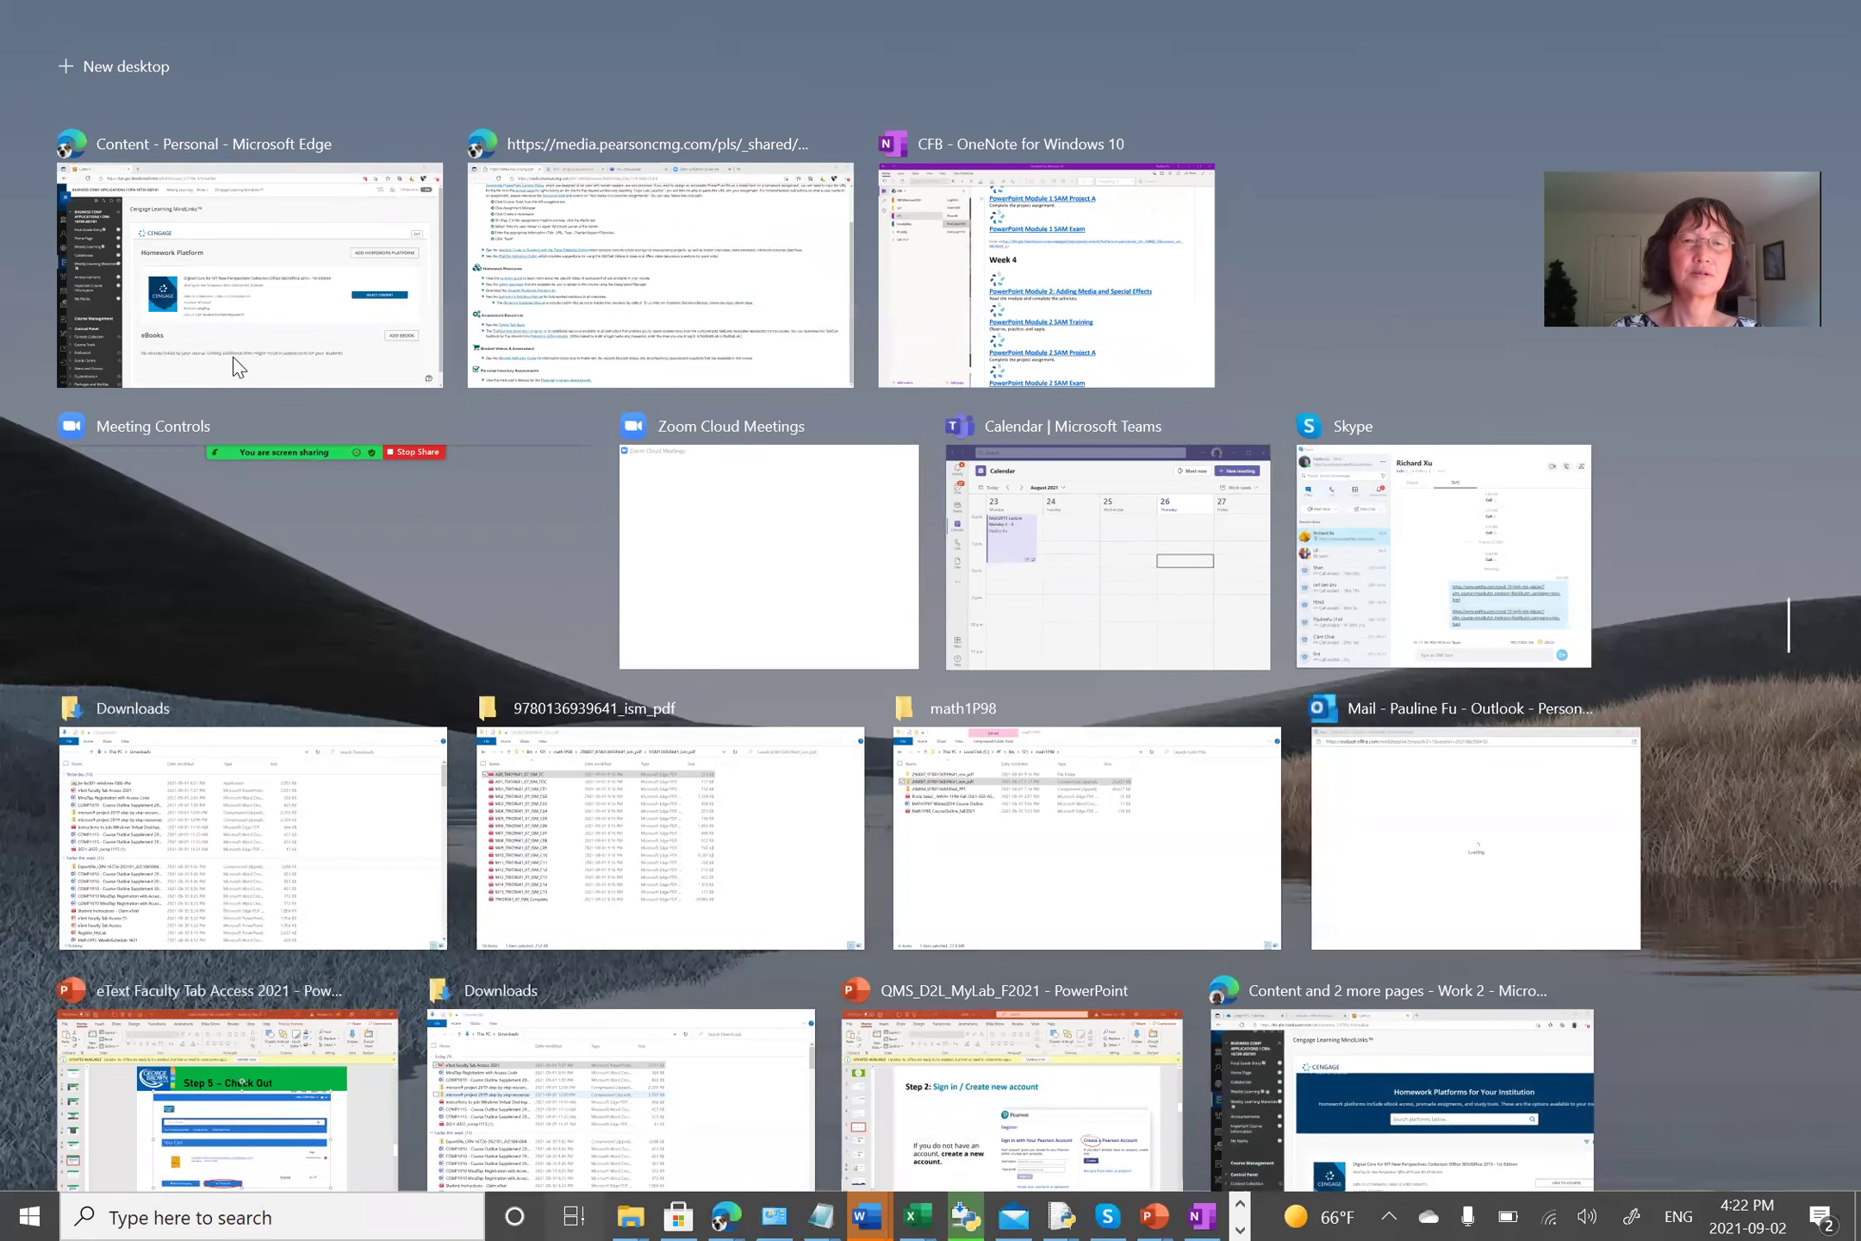
{"action": "left_click", "coordinate": [346, 350]}
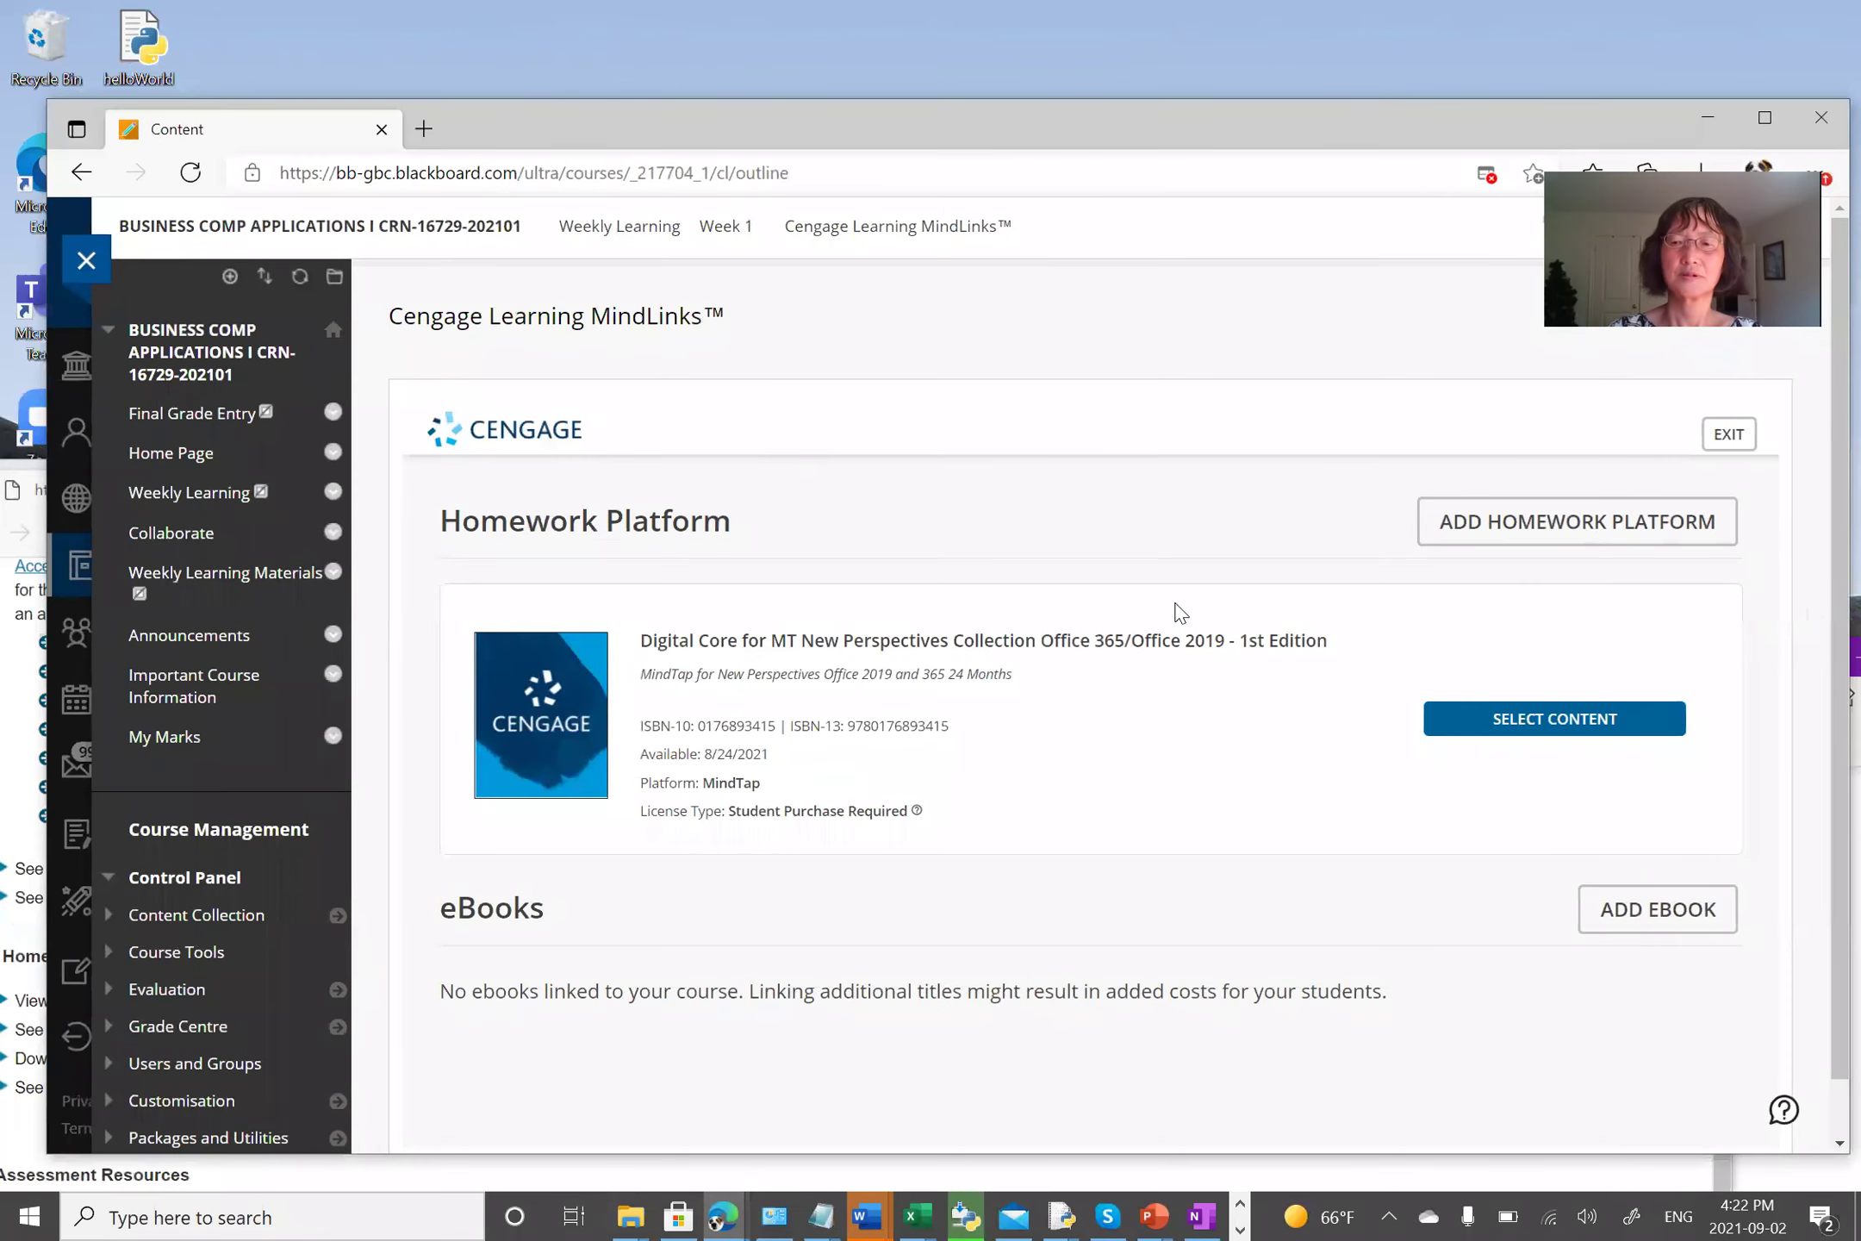
{"action": "left_click", "coordinate": [1456, 723]}
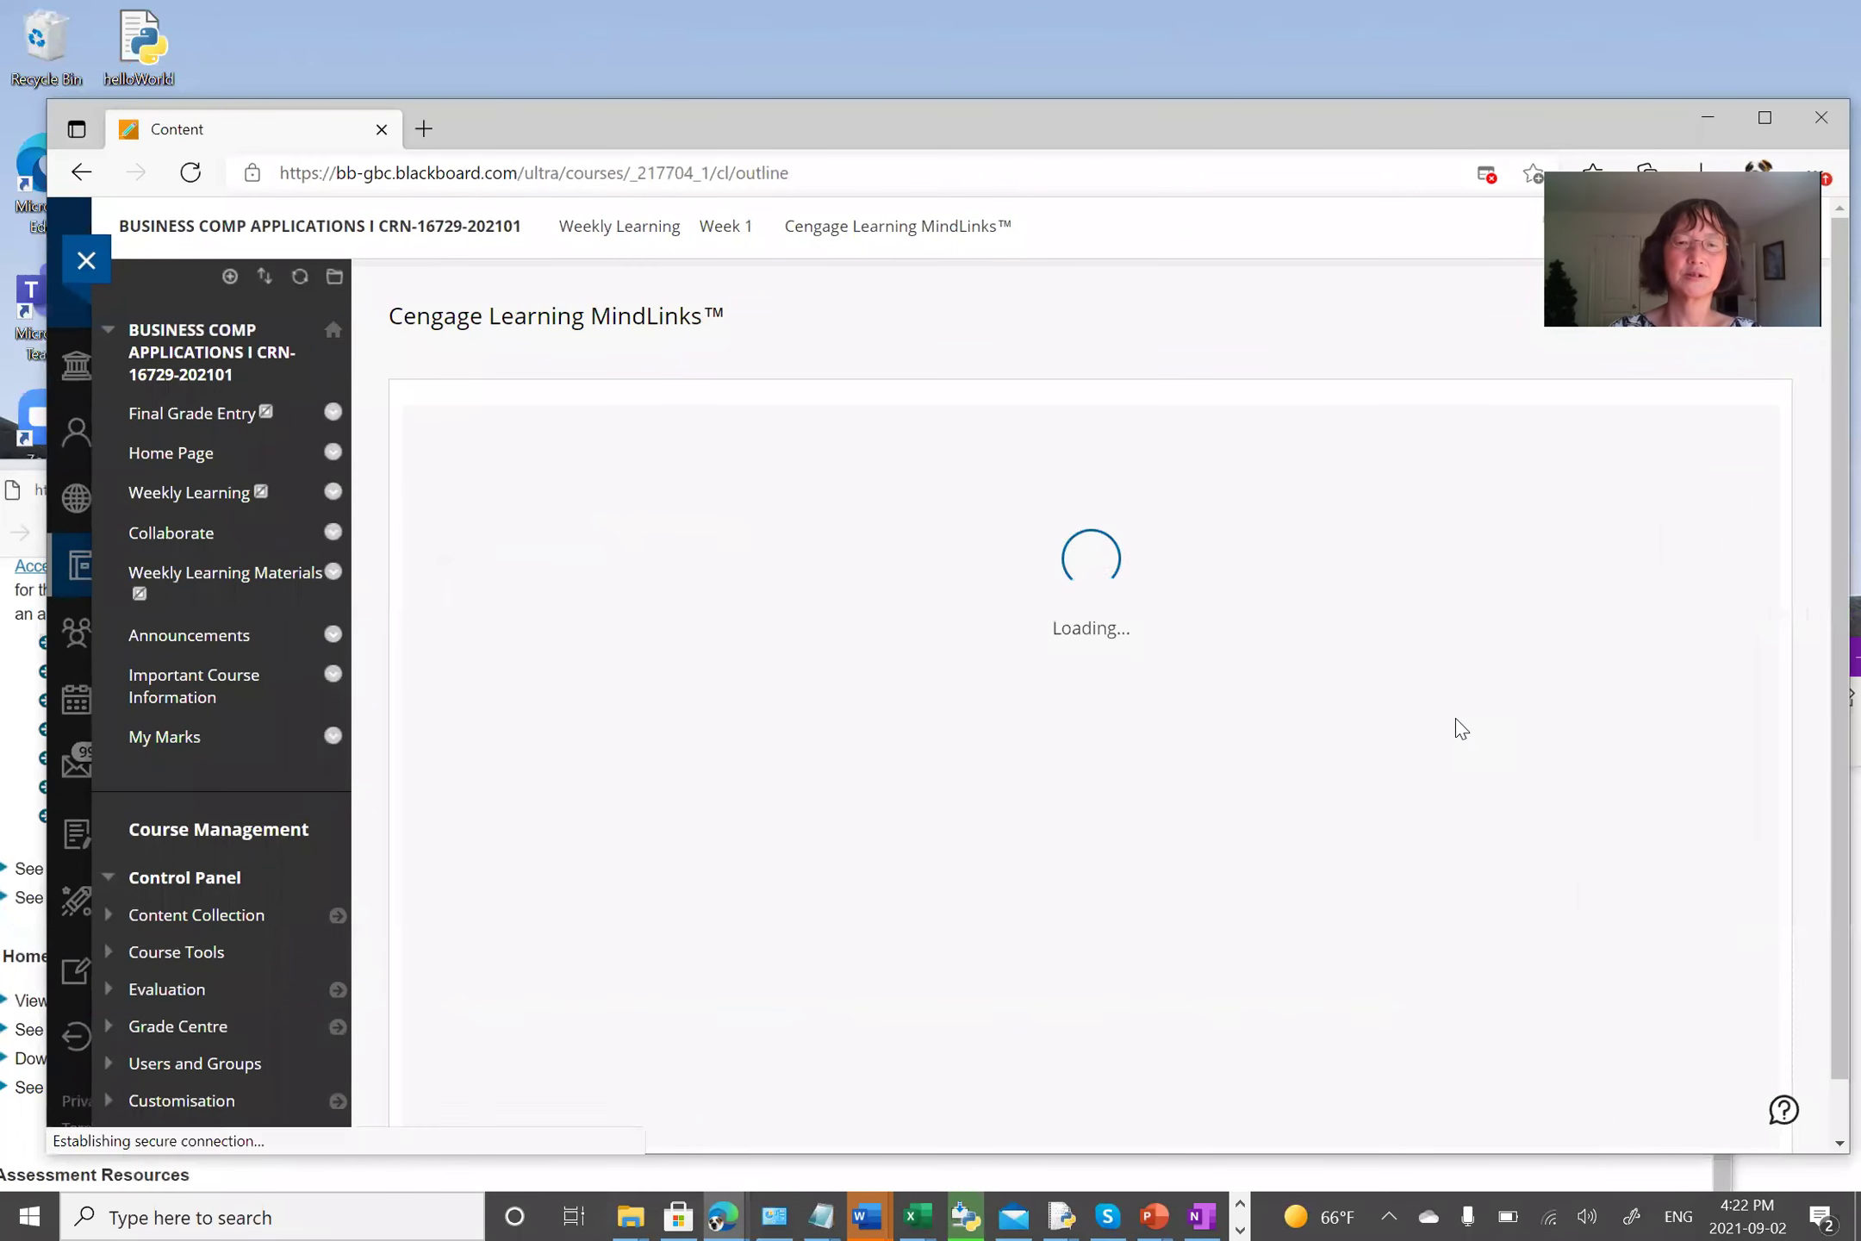
Step: Expand the Word unit down to the items of Word Module 1
{"action": "scroll", "coordinate": [1245, 794], "scroll_direction": "down", "scroll_amount": 3}
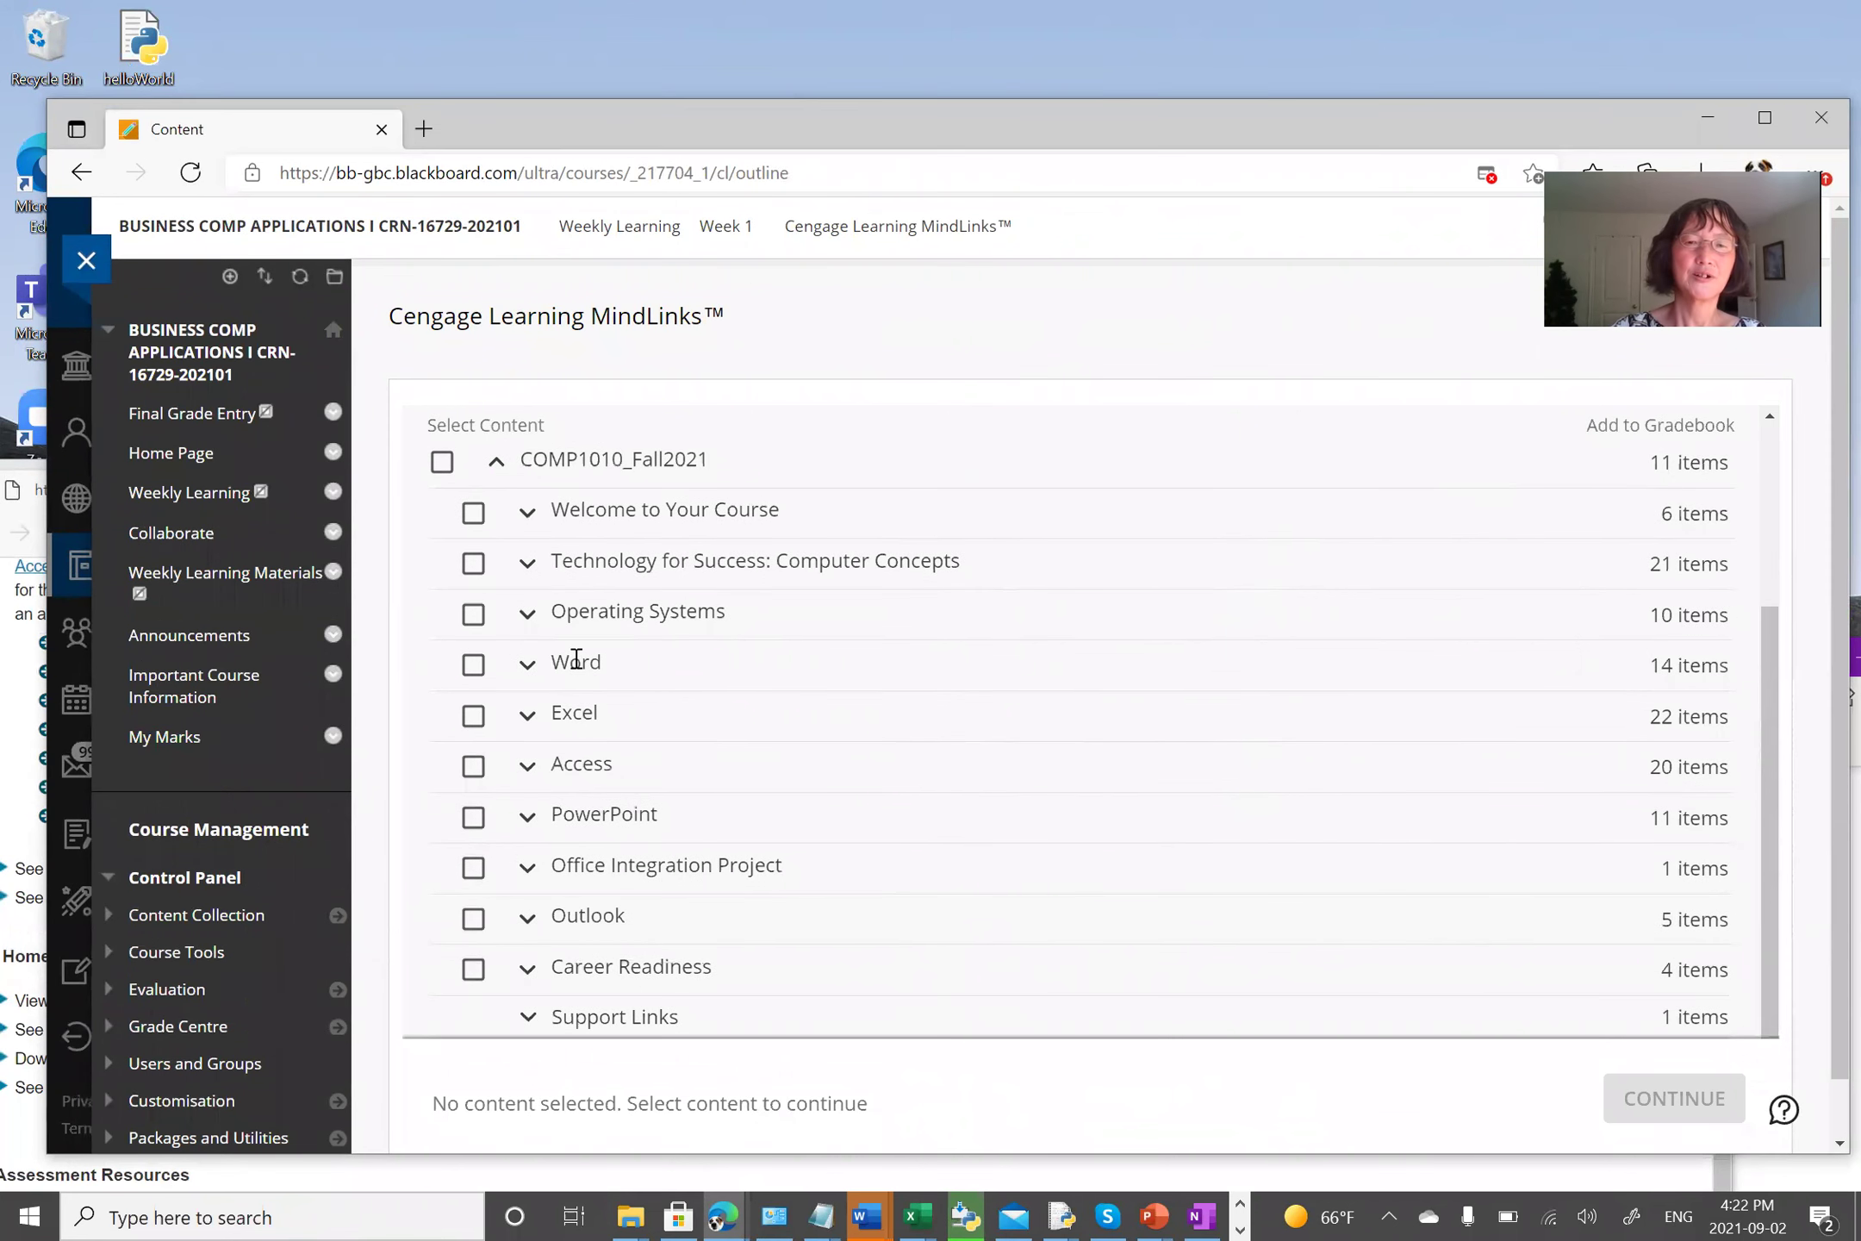
{"action": "left_click", "coordinate": [472, 666]}
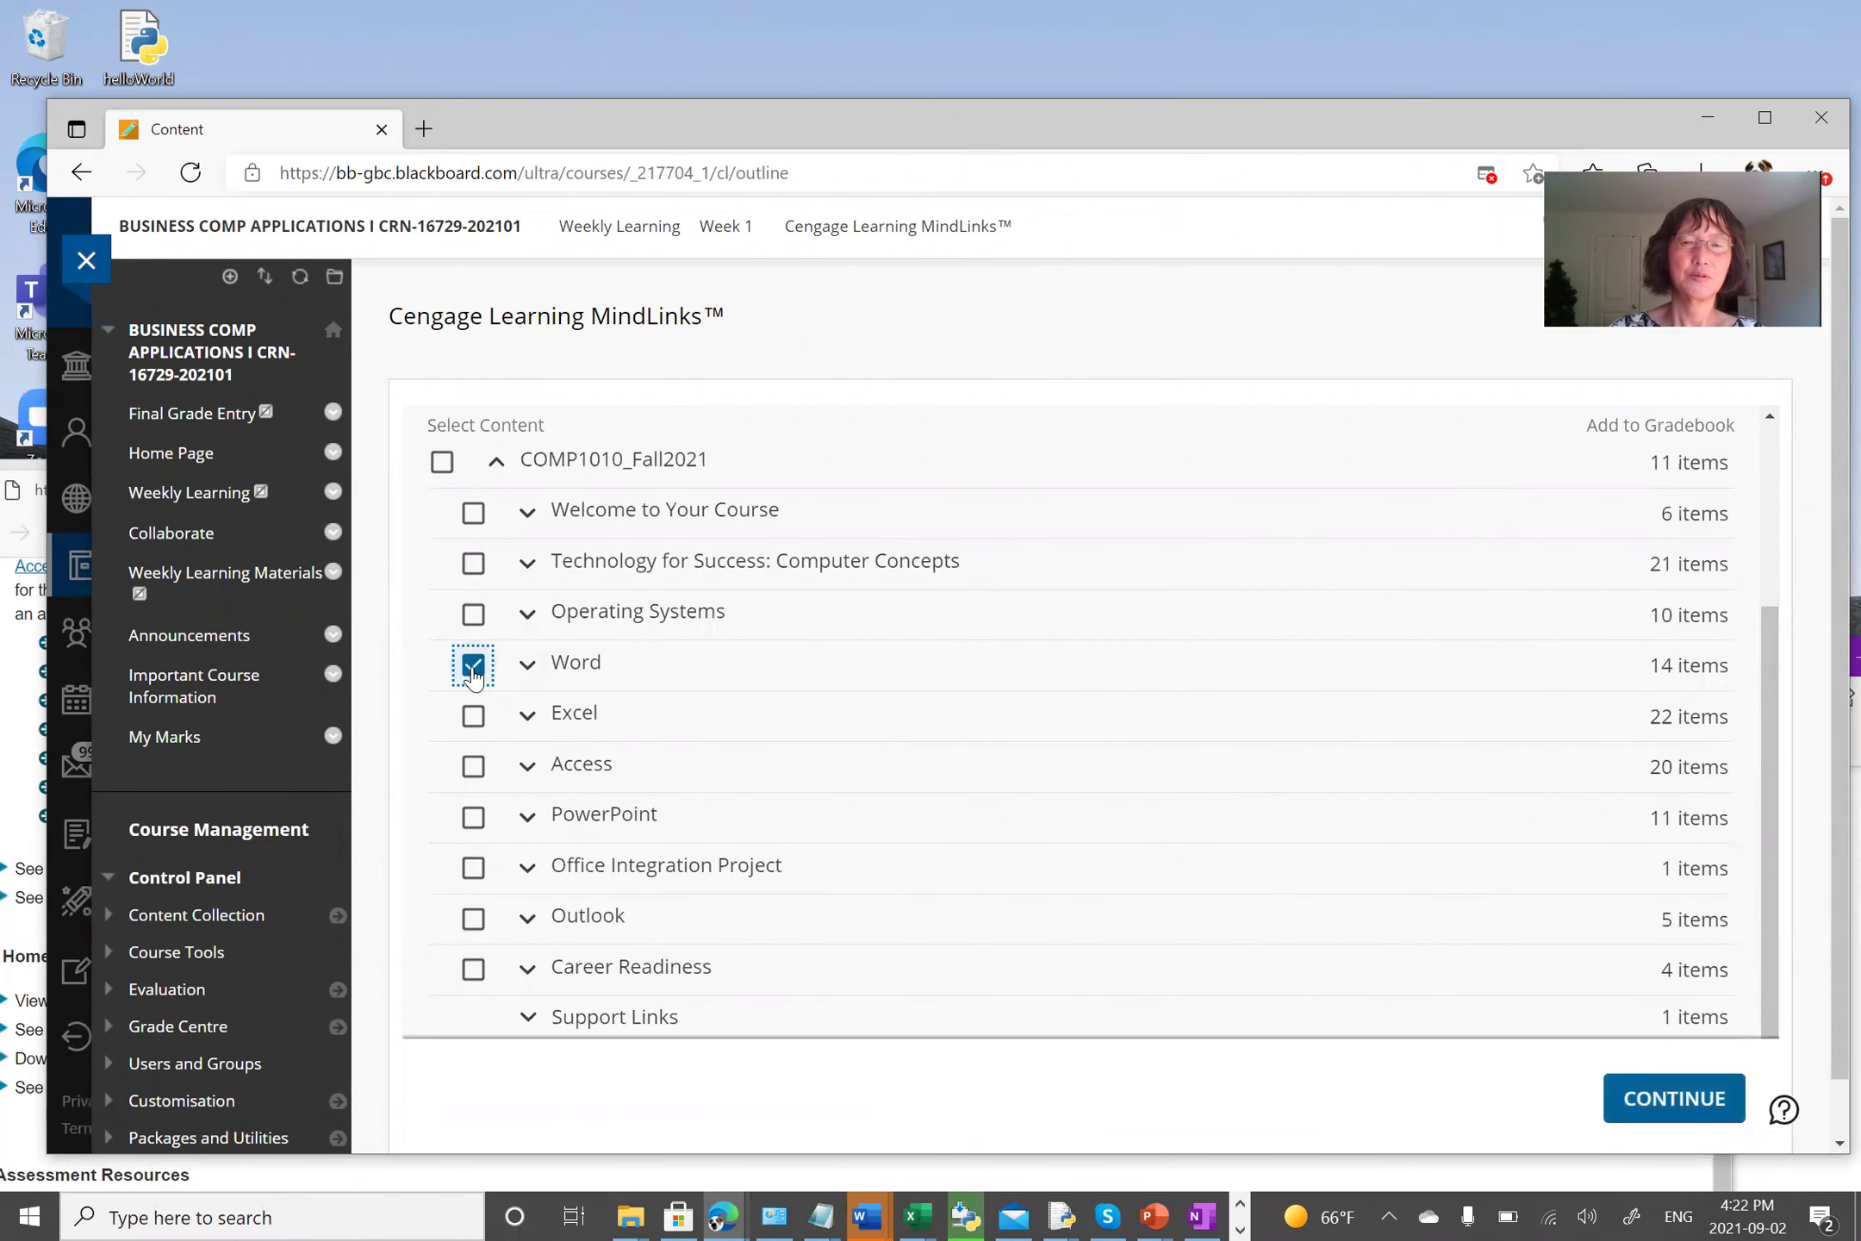
{"action": "left_click", "coordinate": [531, 664]}
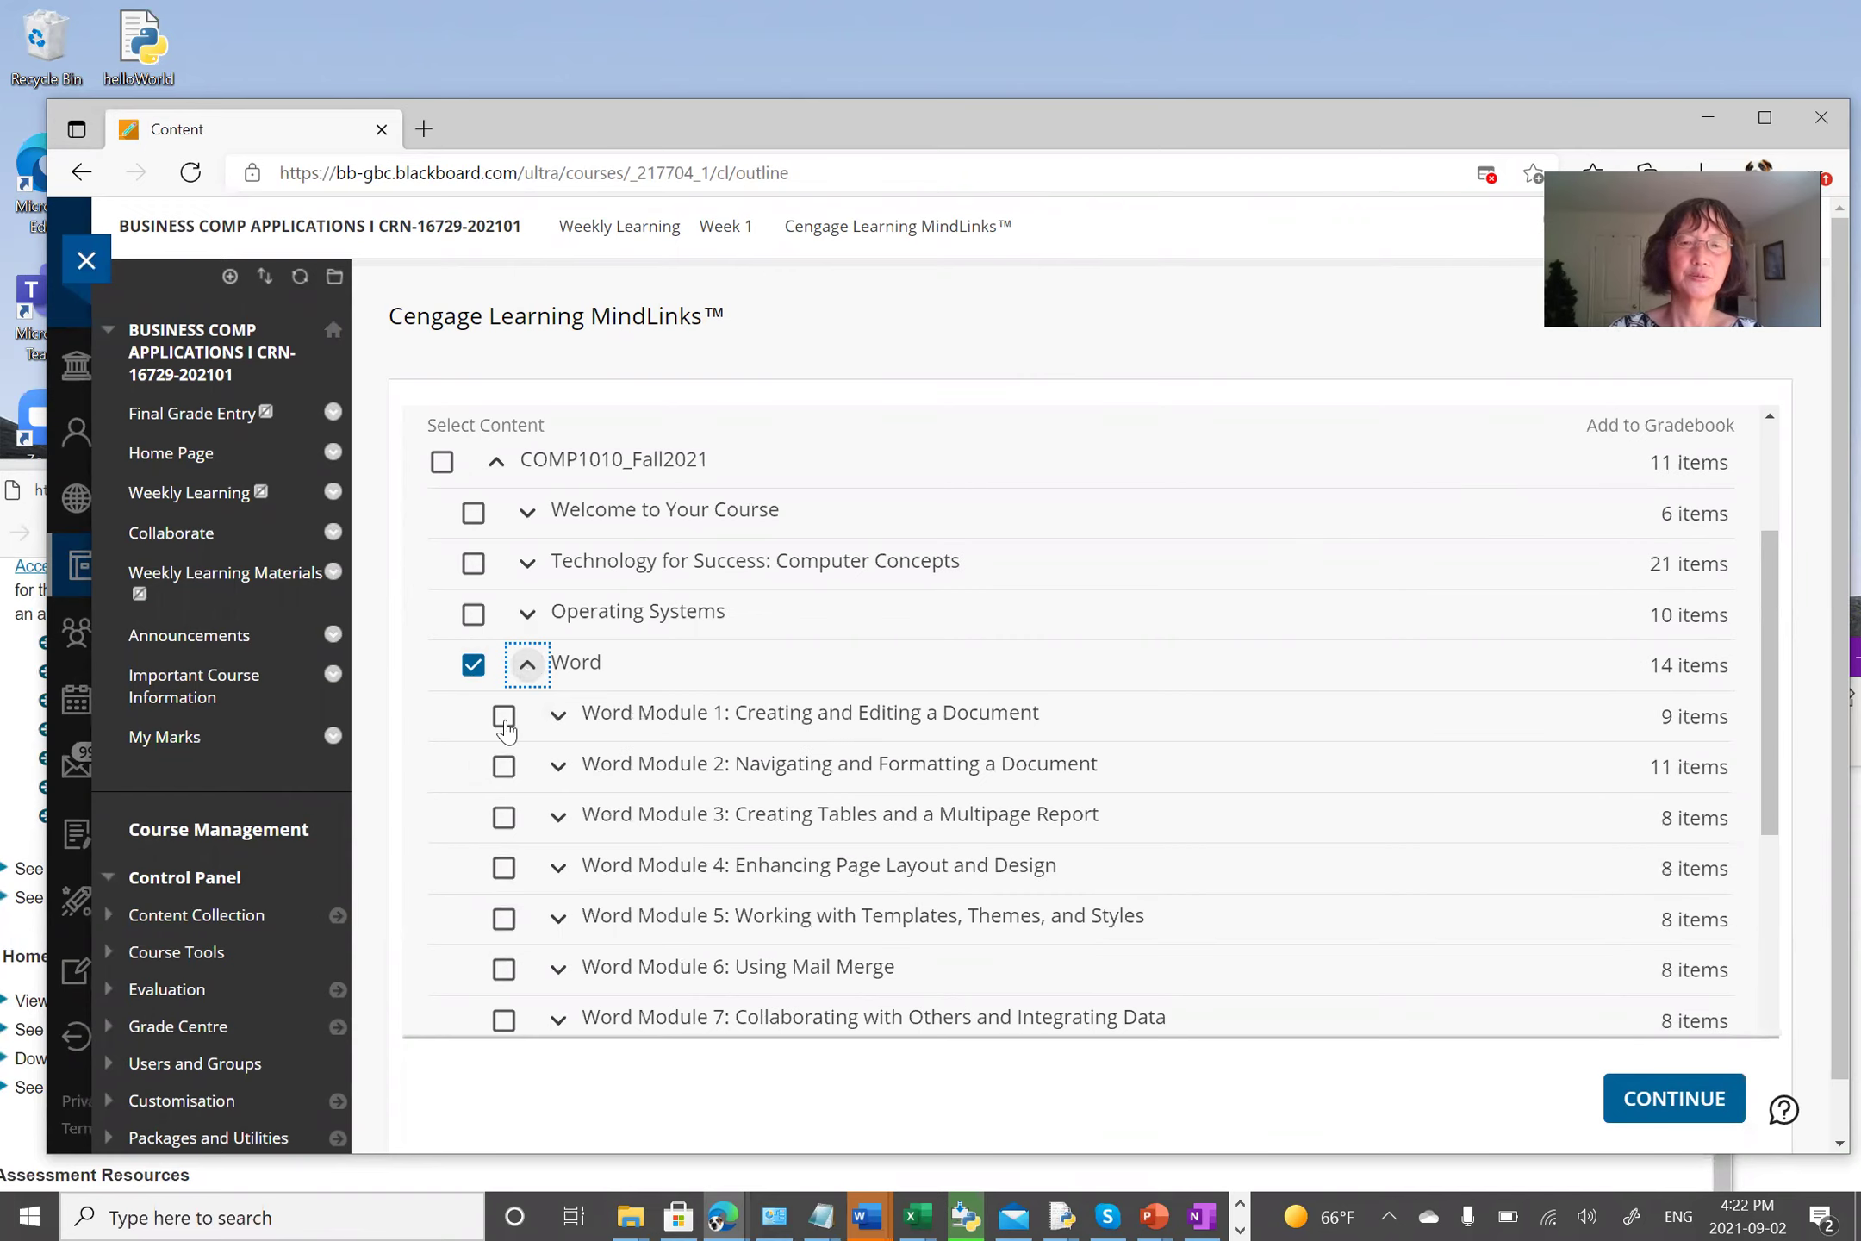
{"action": "left_click", "coordinate": [503, 716]}
{"action": "left_click", "coordinate": [560, 721]}
{"action": "scroll", "coordinate": [1038, 789], "scroll_direction": "down", "scroll_amount": 1}
{"action": "scroll", "coordinate": [1040, 793], "scroll_direction": "down", "scroll_amount": 2}
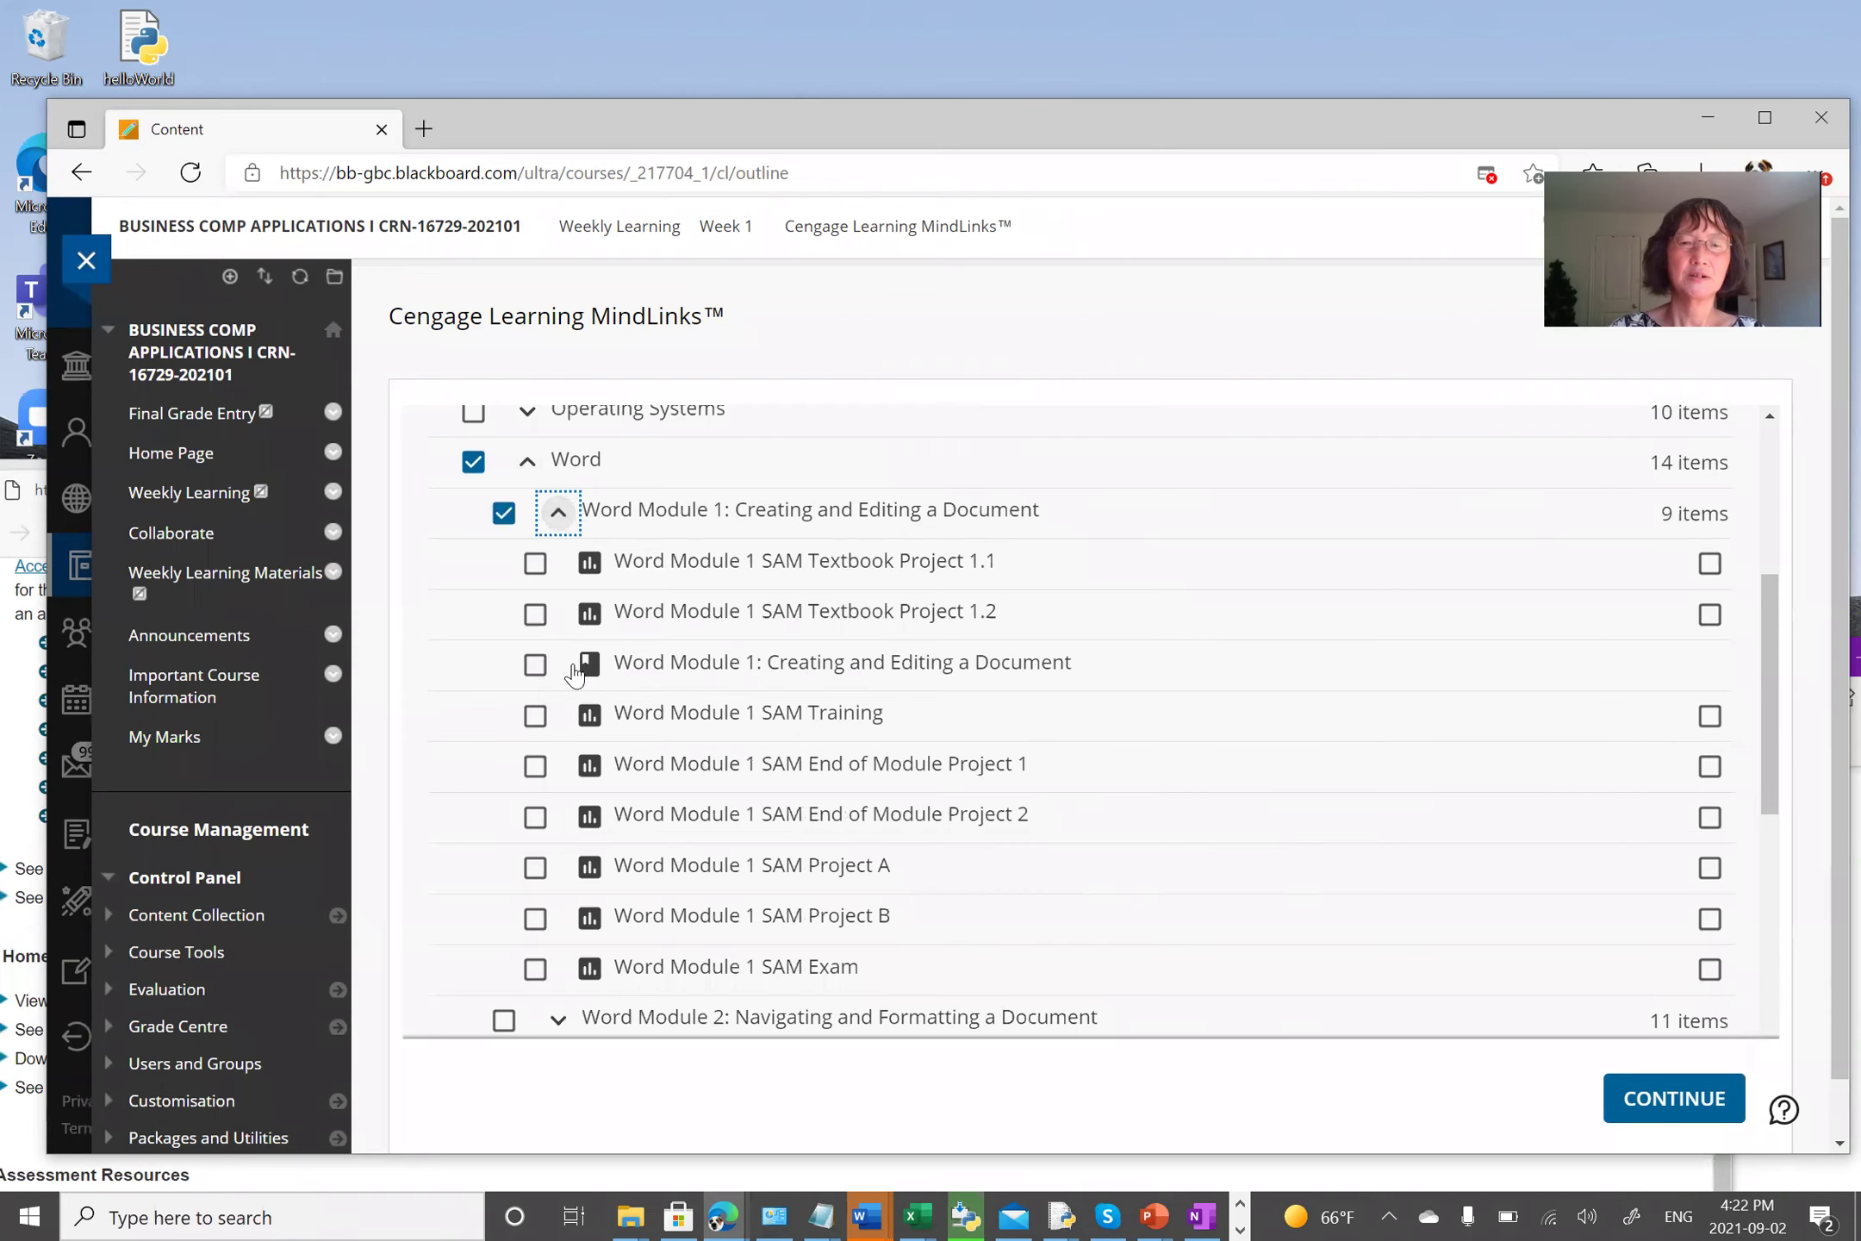
Step: Tick the Module 1 reading, SAM Training, SAM Project A and SAM Exam
{"action": "left_click", "coordinate": [535, 665]}
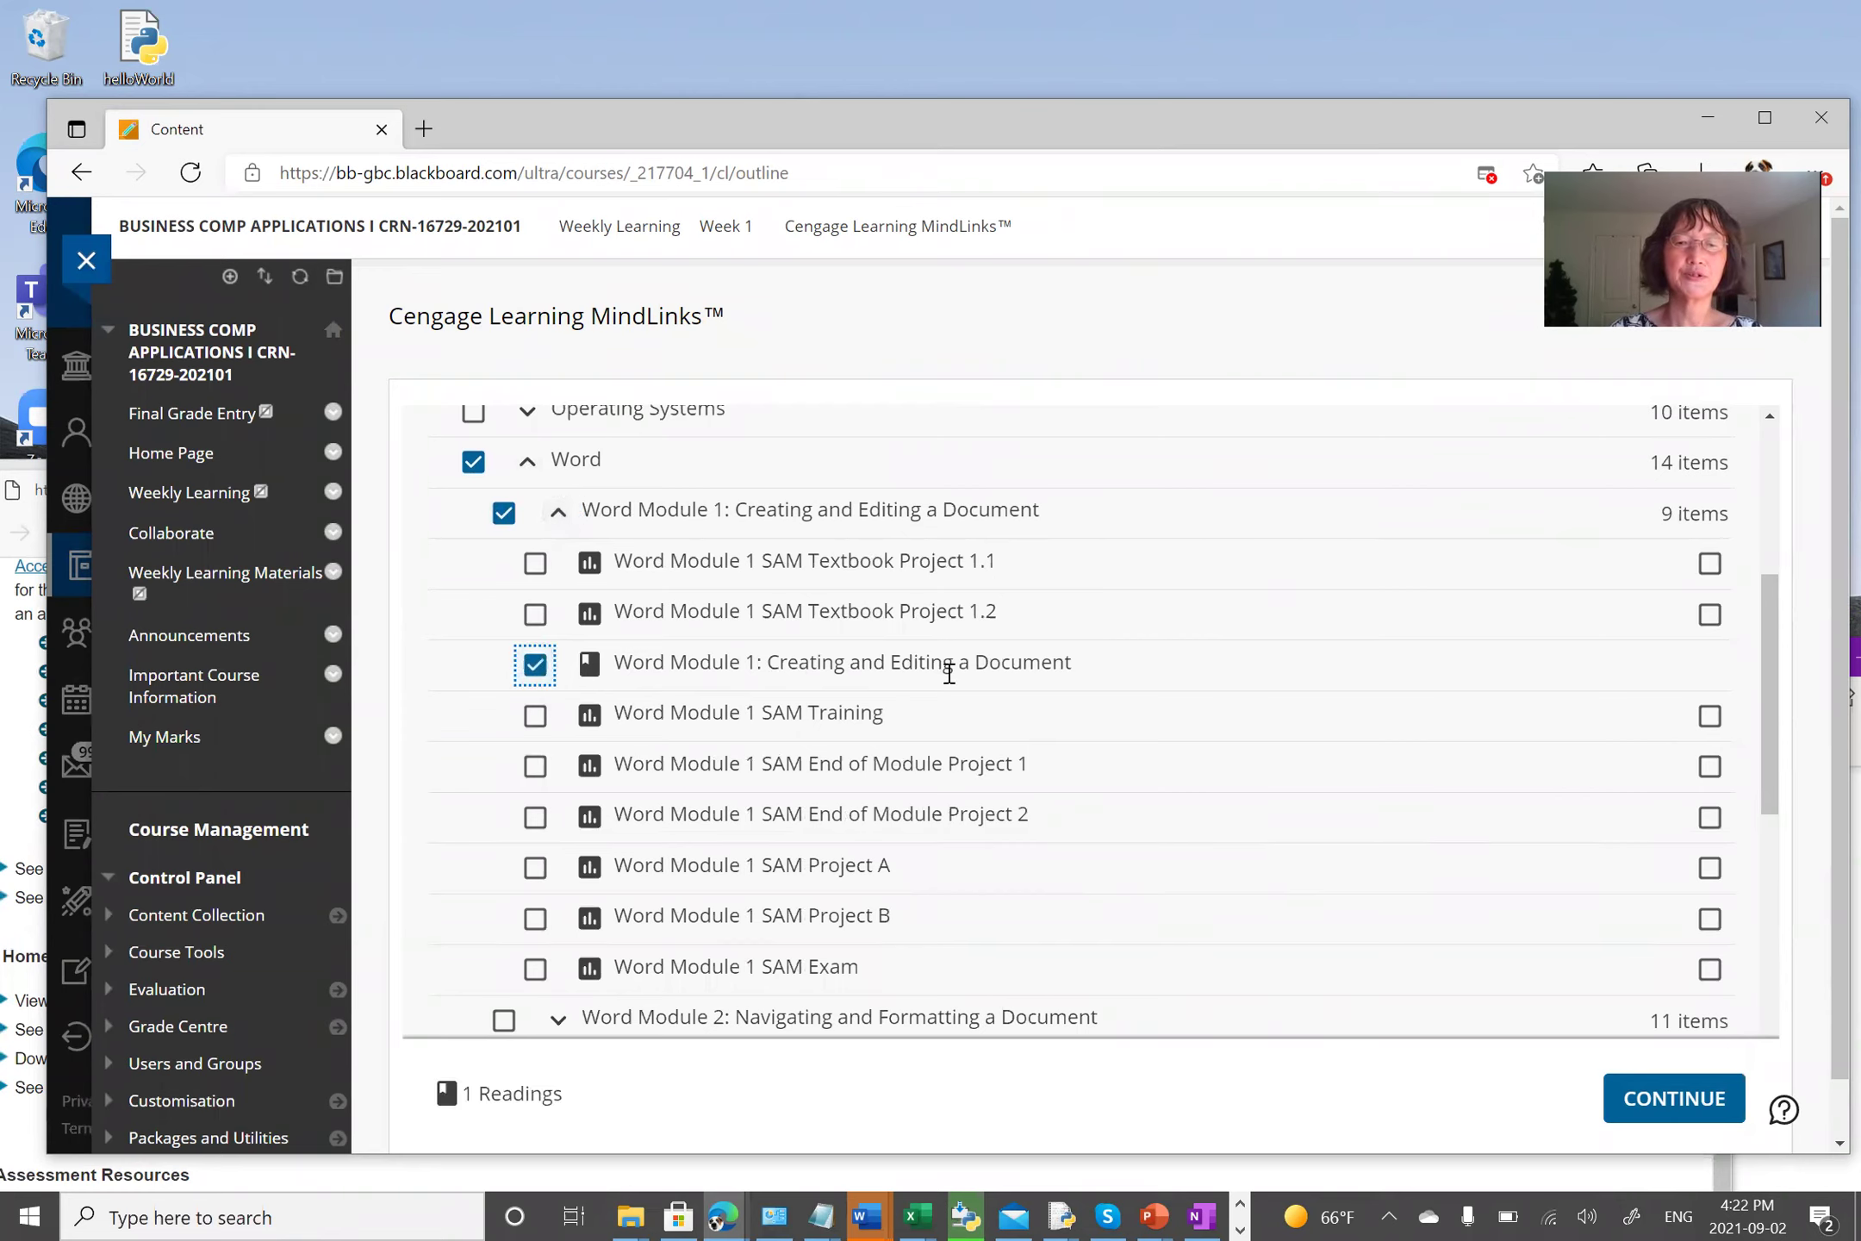
{"action": "left_click", "coordinate": [534, 716]}
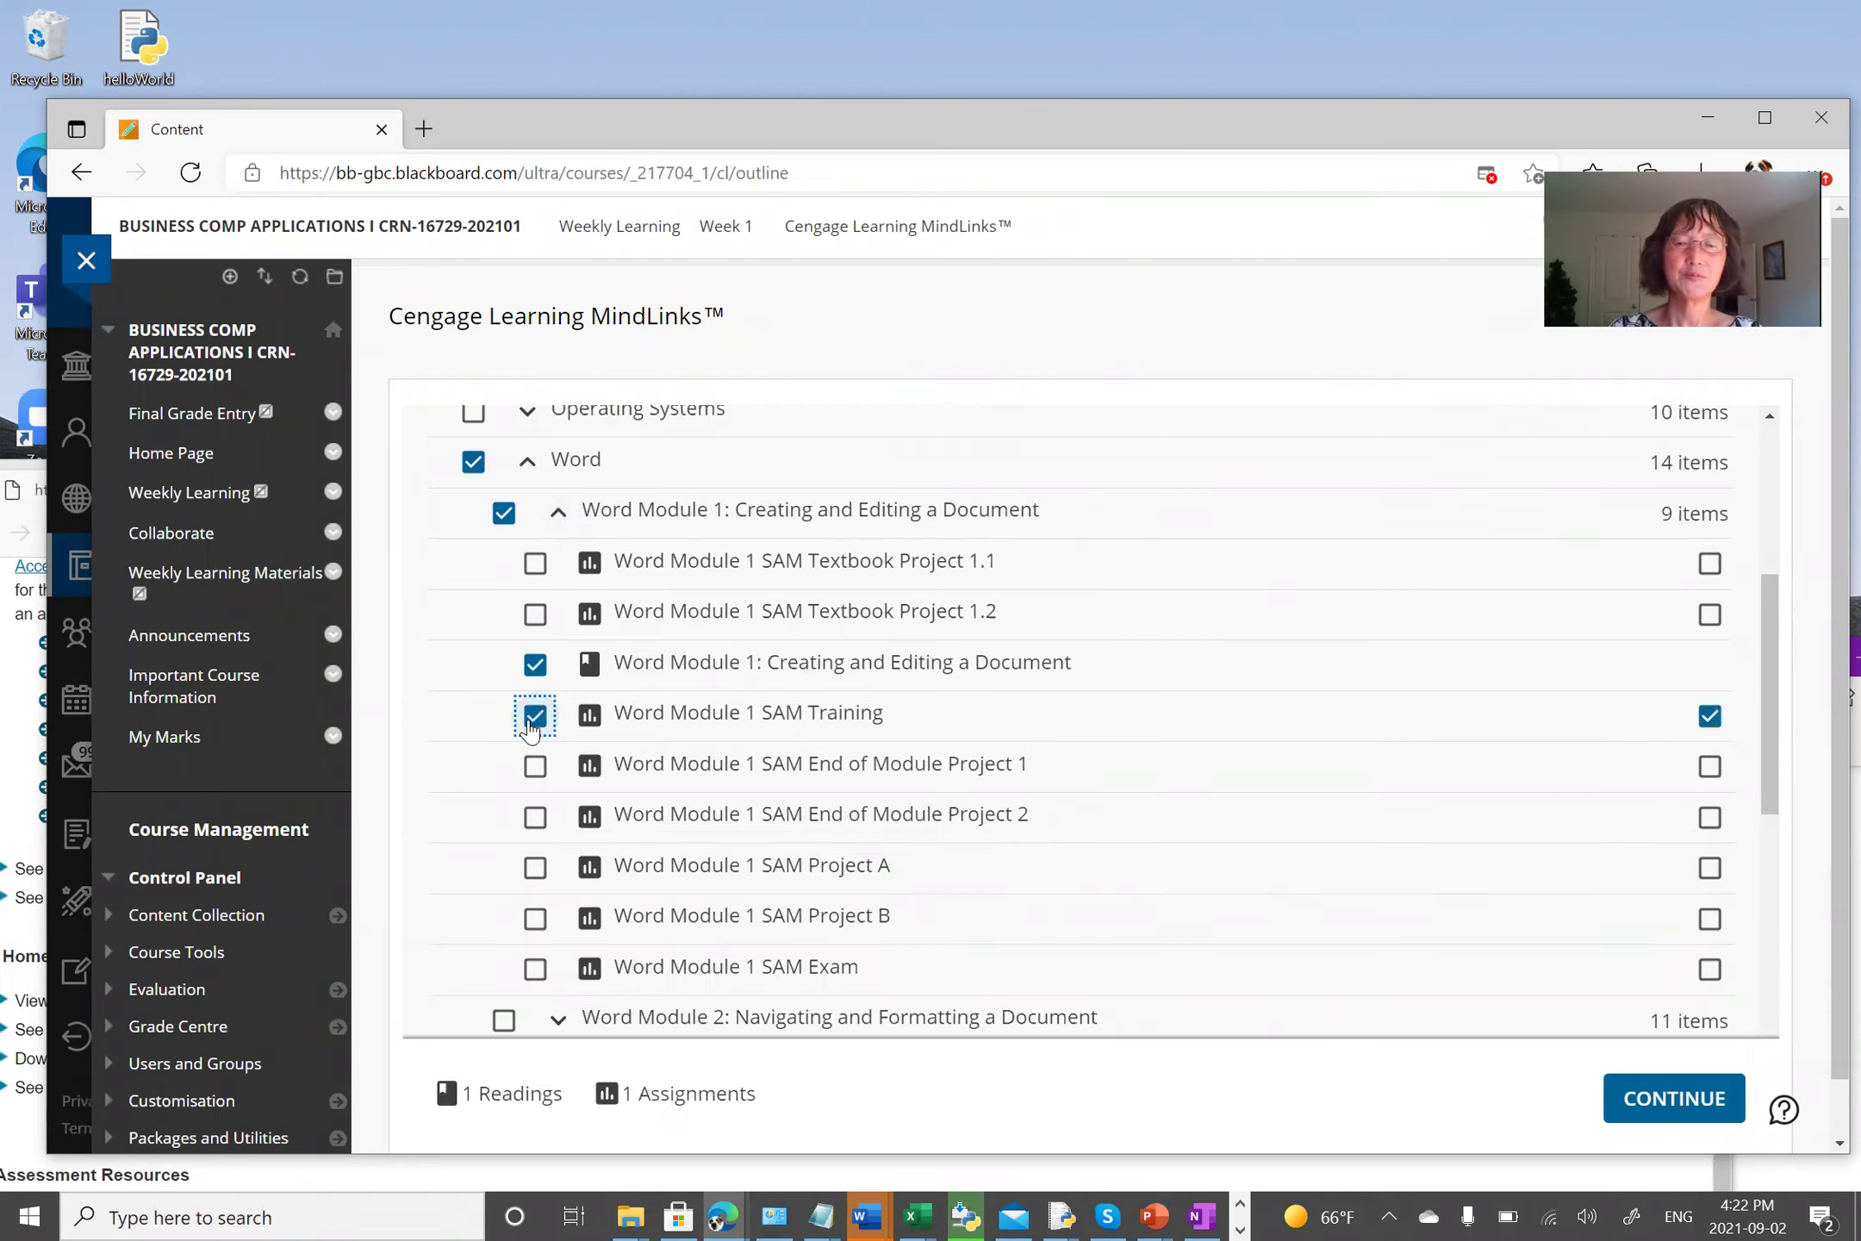
{"action": "left_click", "coordinate": [536, 868]}
{"action": "left_click", "coordinate": [536, 970]}
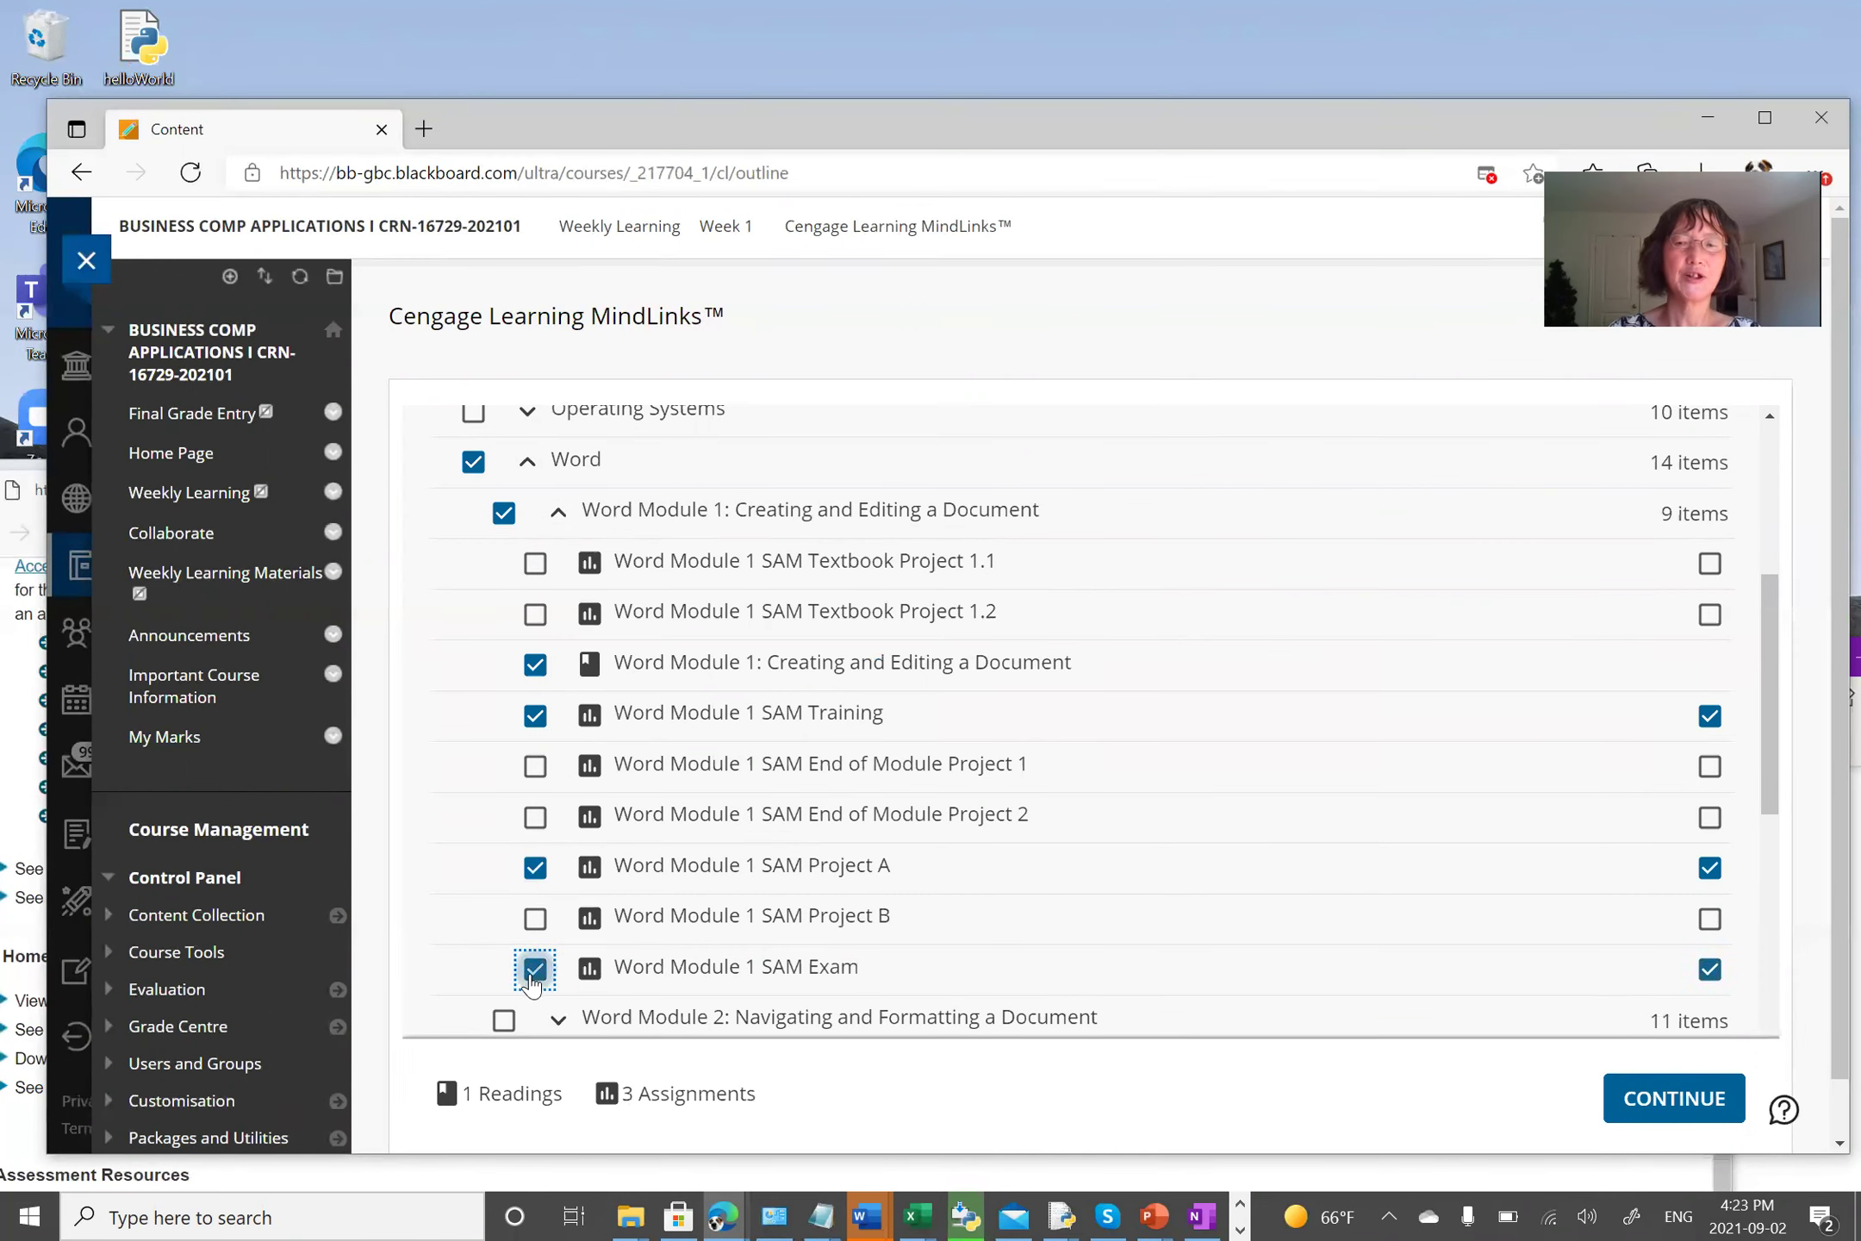
Step: Continue with the selected Module 1 items and submit them to /Weekly Learning/Week 1
{"action": "left_click", "coordinate": [1647, 1100]}
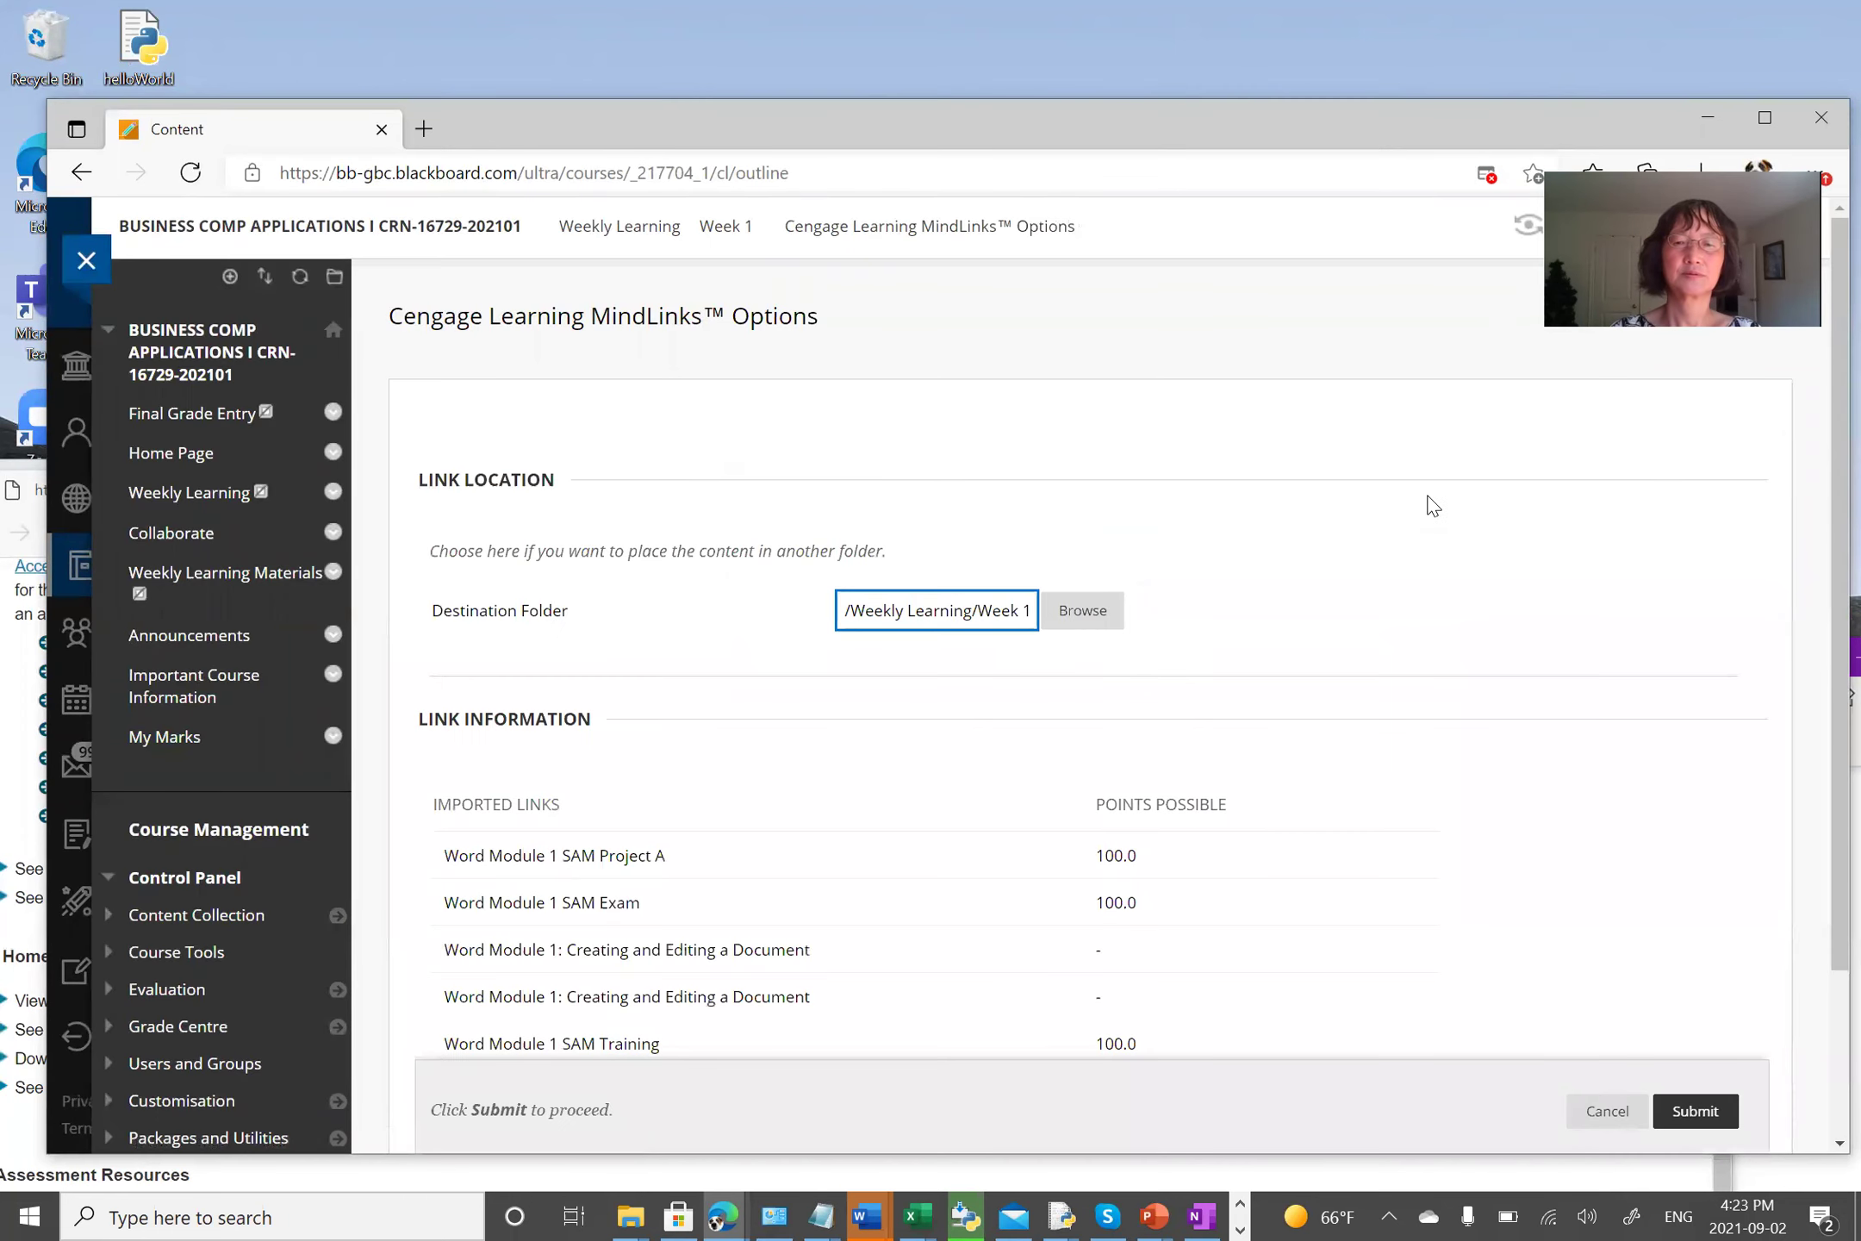
{"action": "scroll", "coordinate": [1476, 802], "scroll_direction": "down", "scroll_amount": 2}
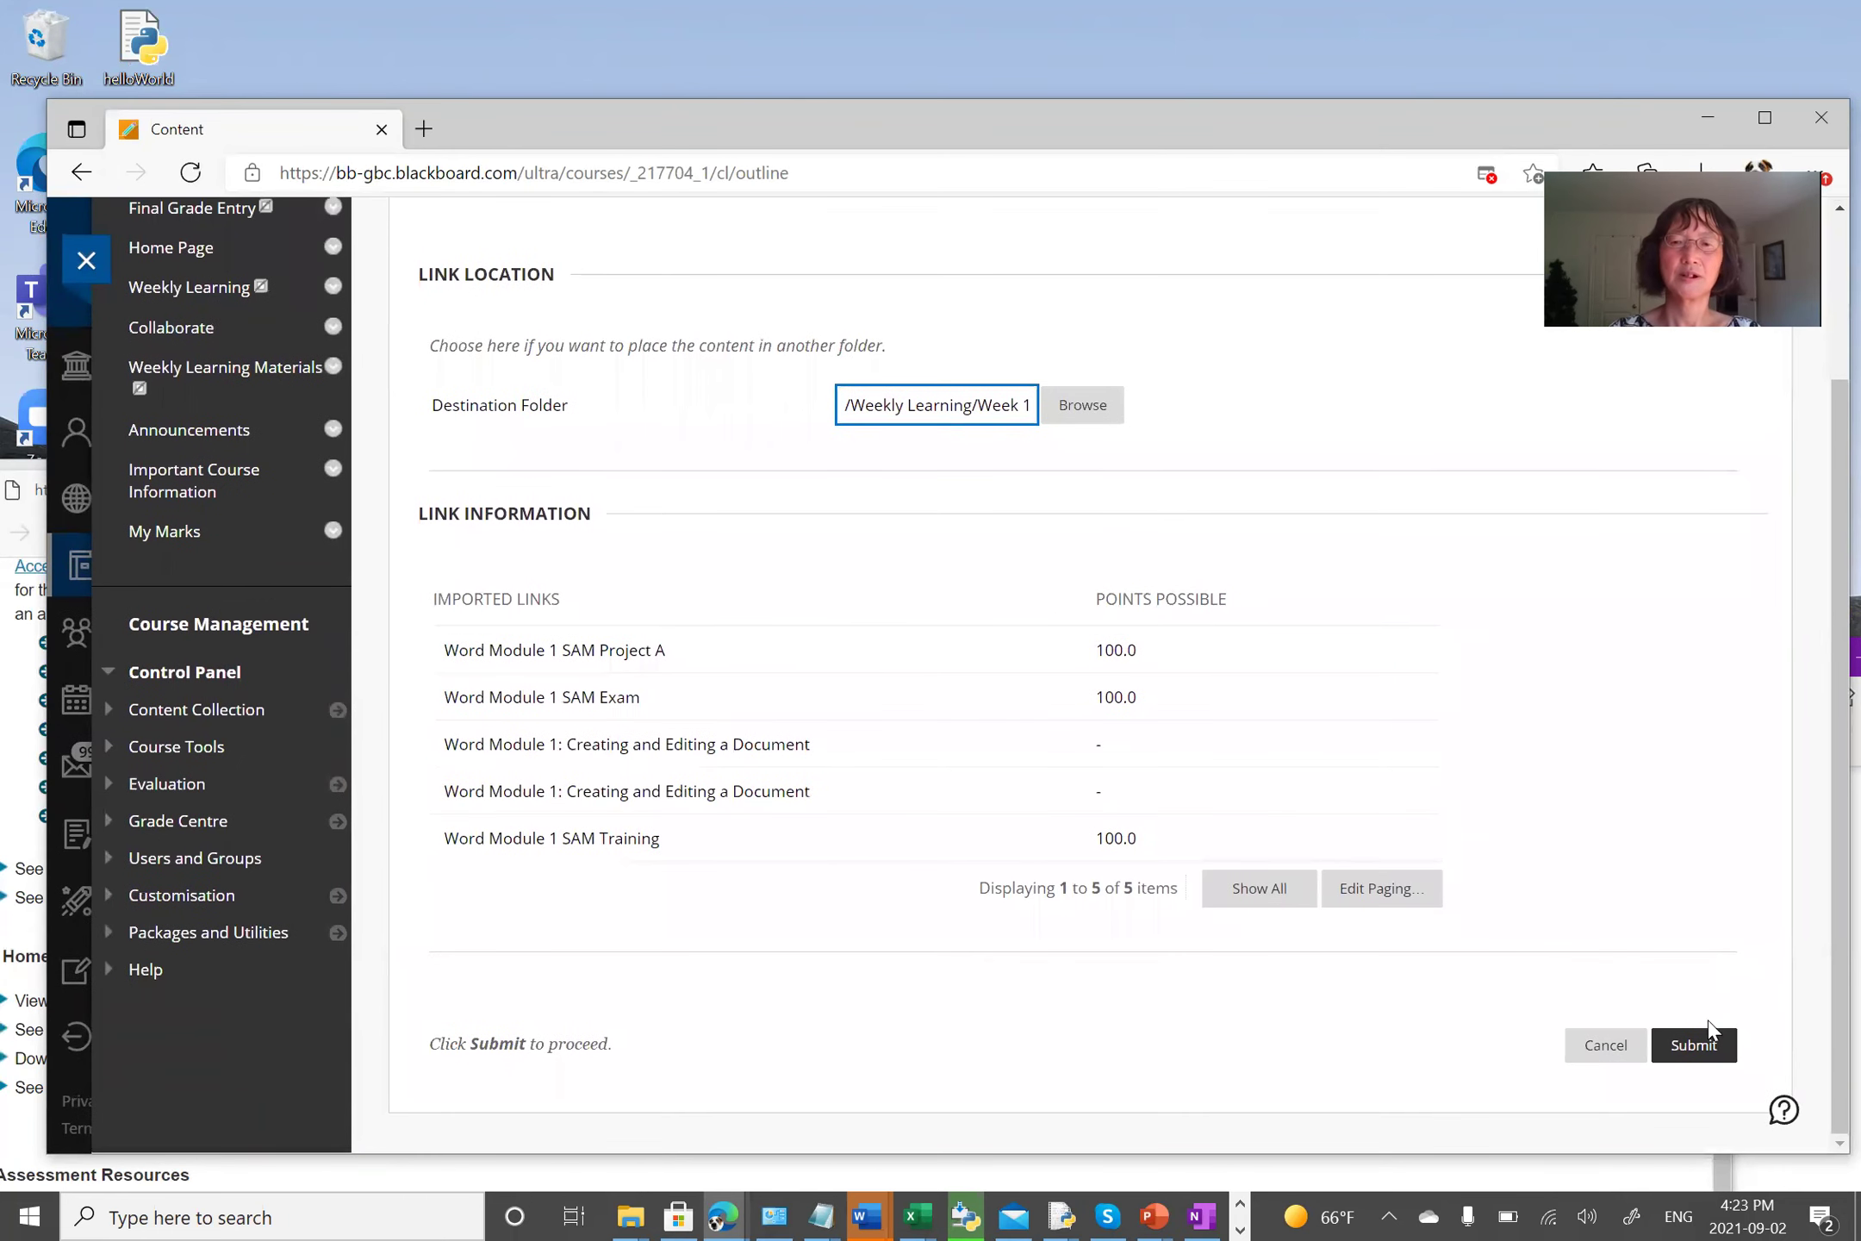
{"action": "left_click", "coordinate": [1704, 1048]}
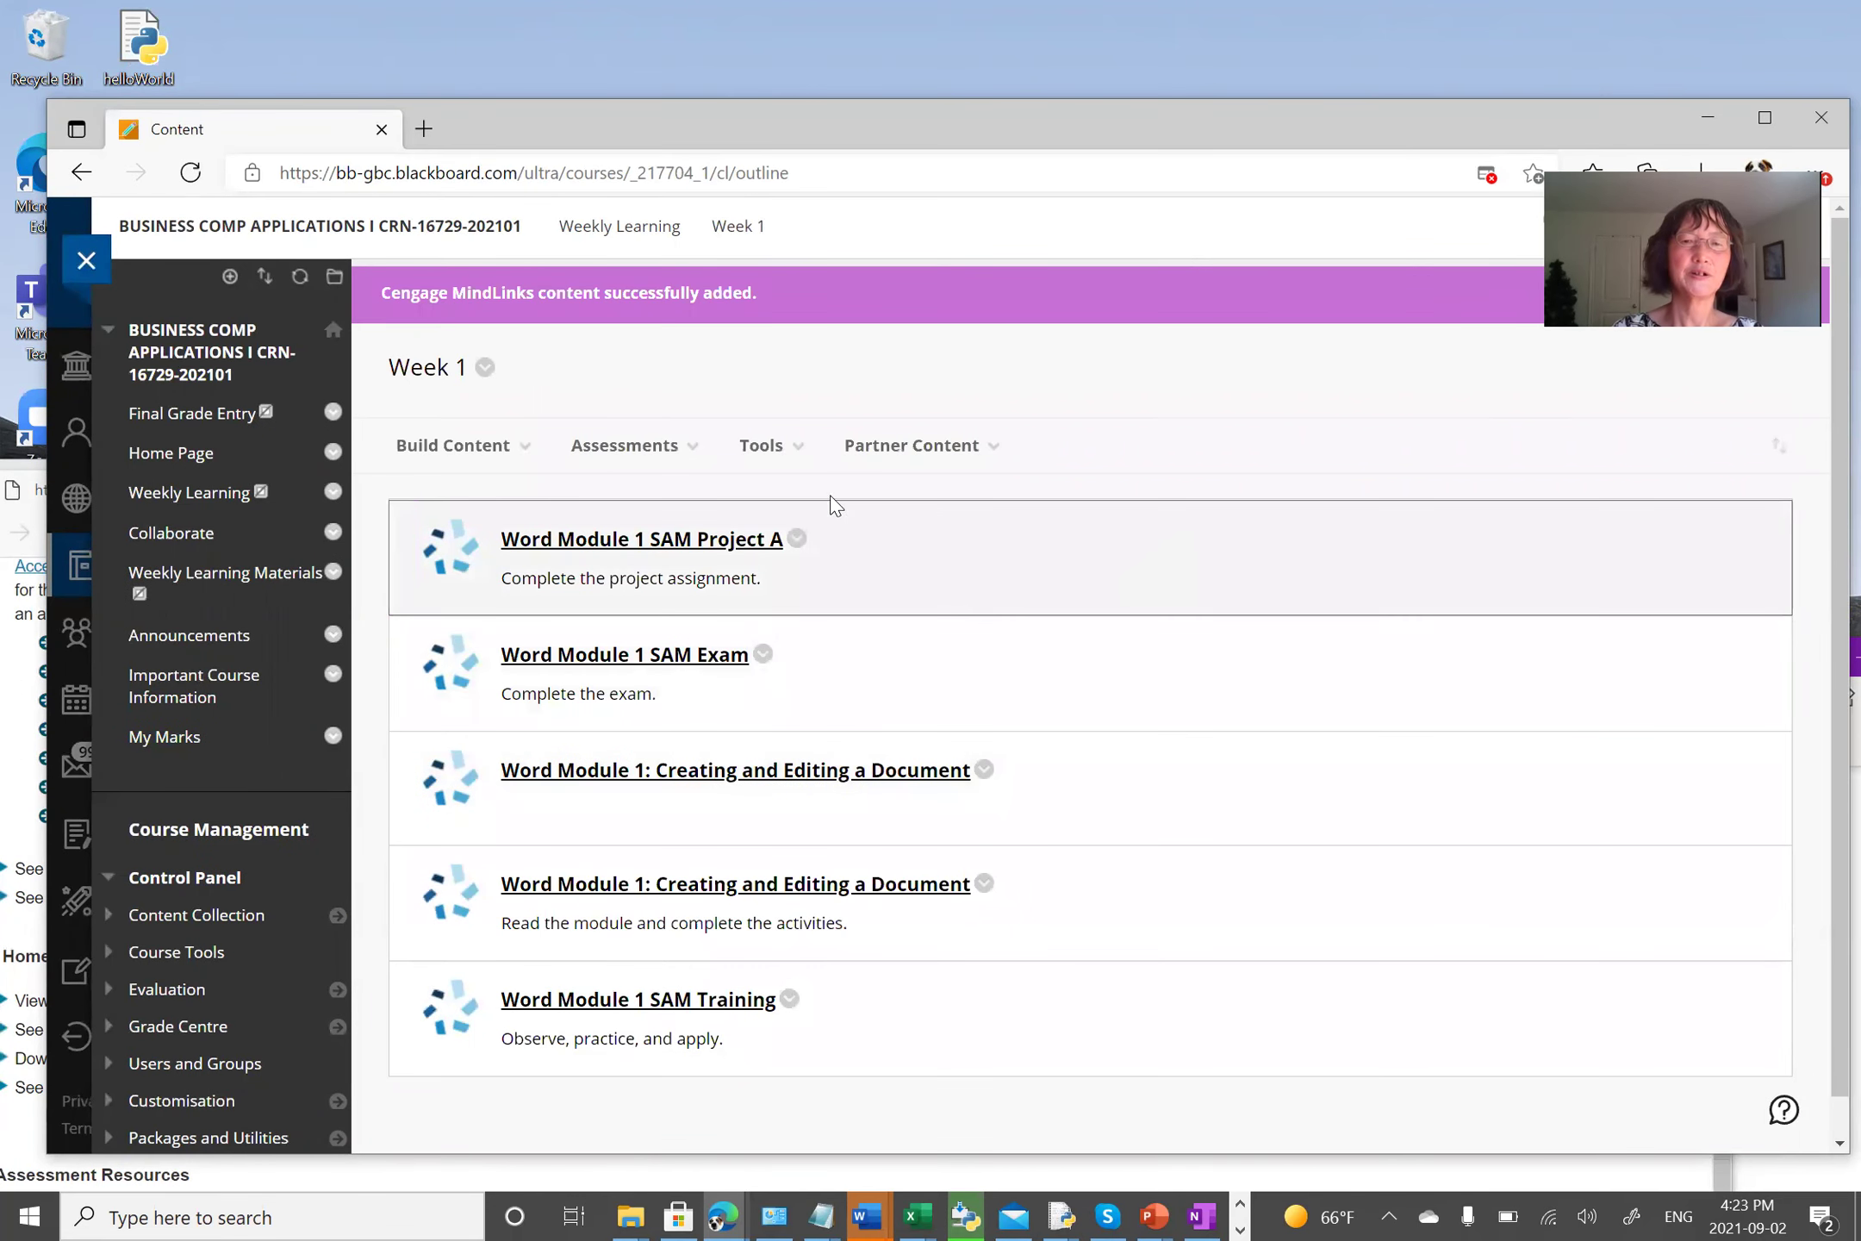
Step: Delete the duplicate 'Creating and Editing a Document' link from Week 1, then return to Weekly Learning
{"action": "left_click", "coordinate": [692, 461]}
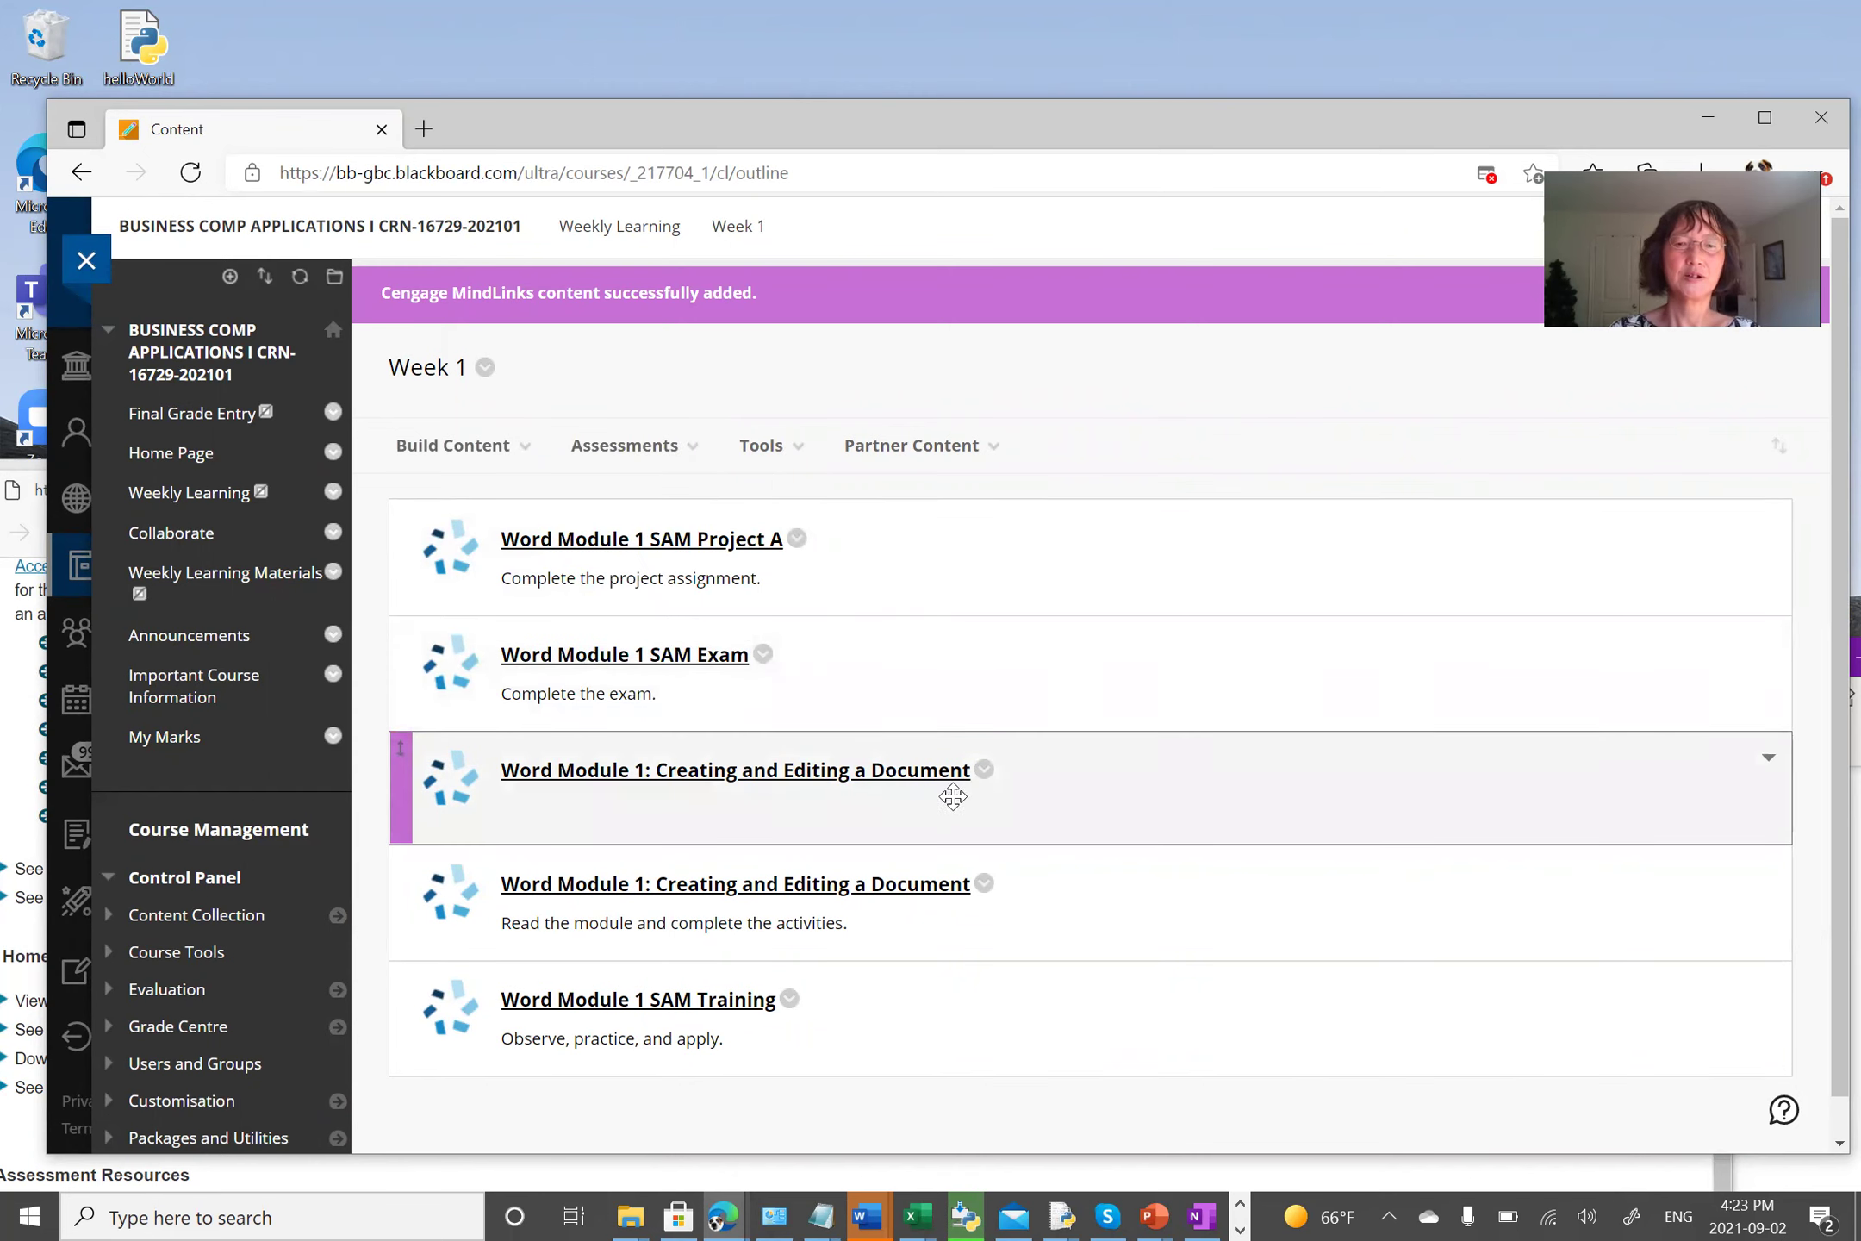
{"action": "left_click", "coordinate": [984, 775]}
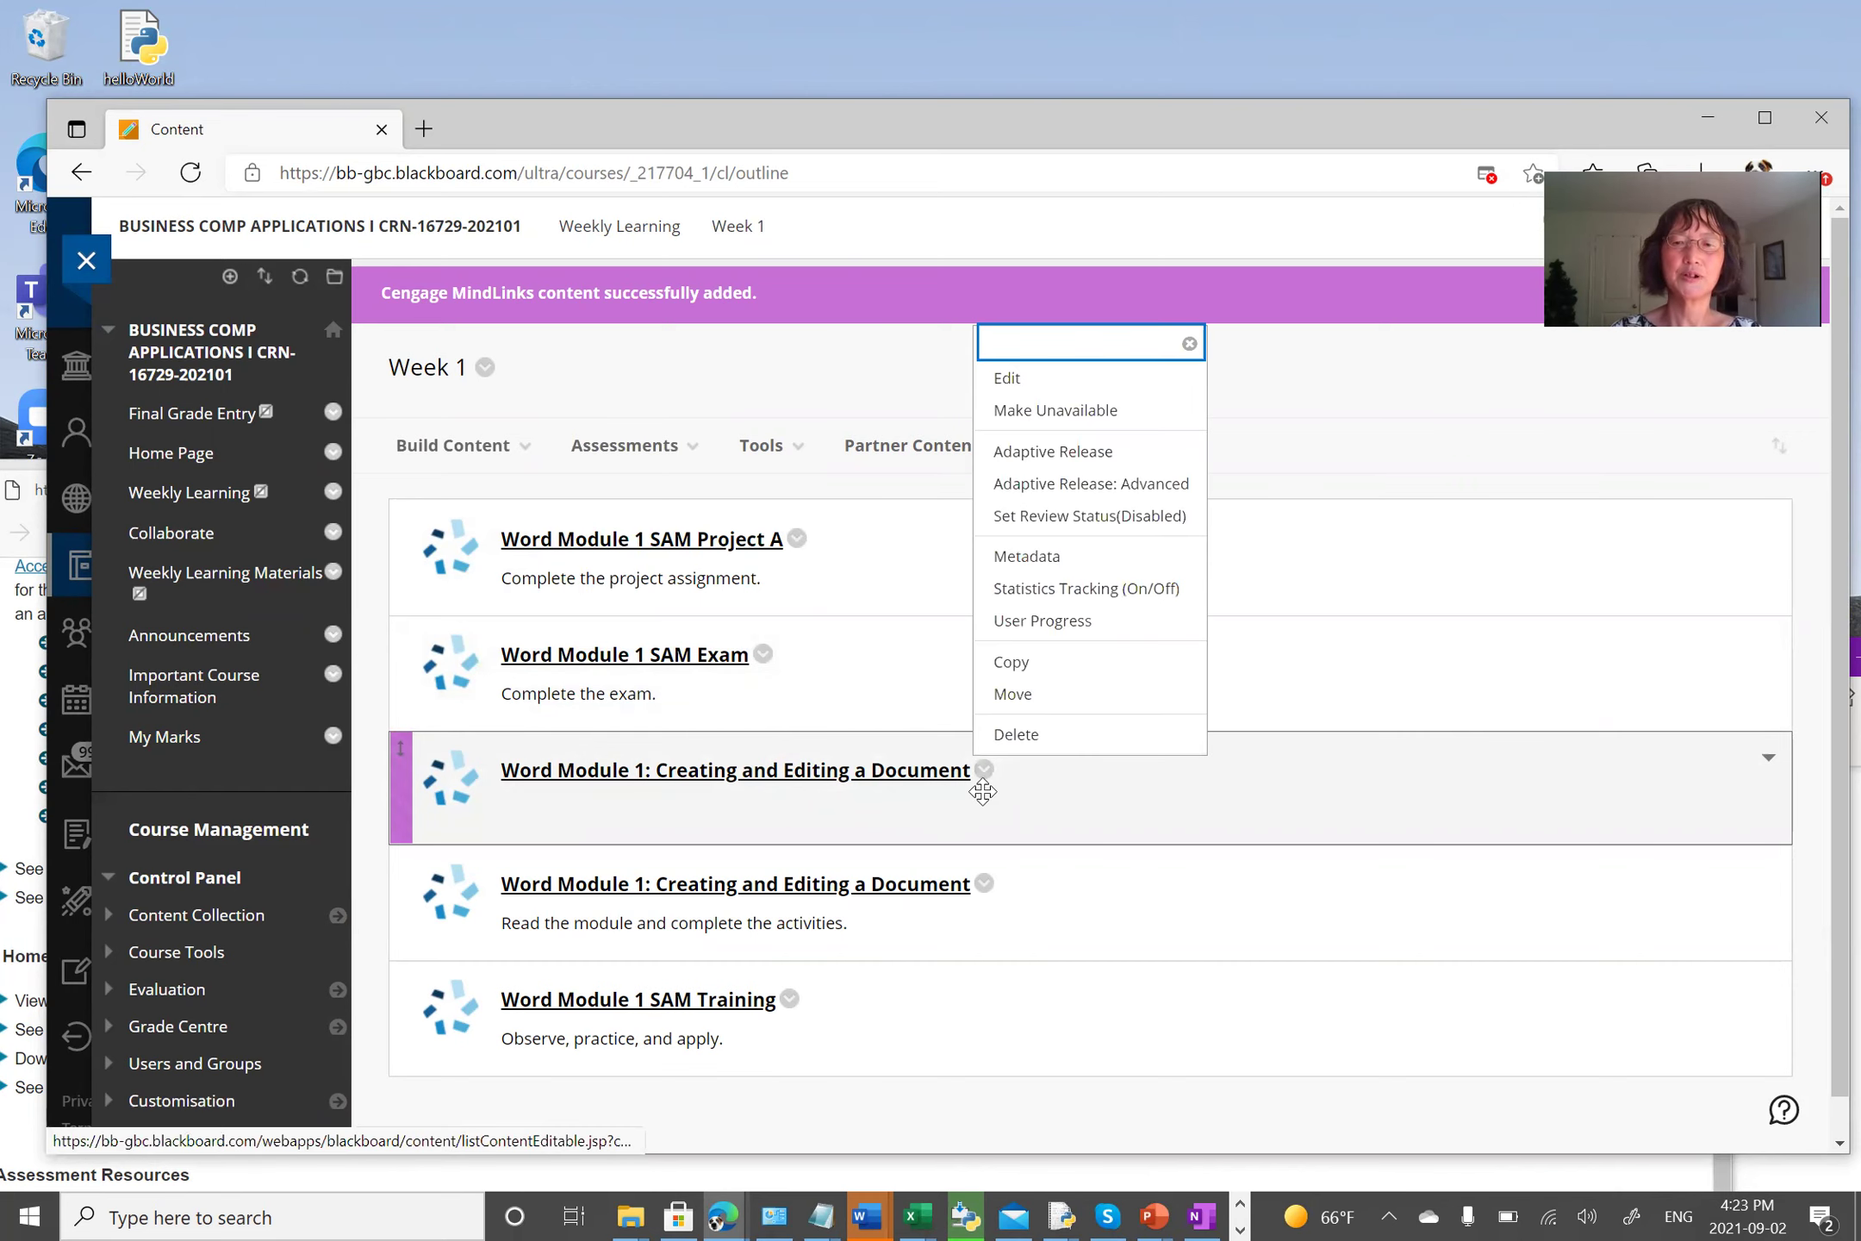
{"action": "left_click", "coordinate": [1036, 739]}
{"action": "left_click", "coordinate": [1066, 307]}
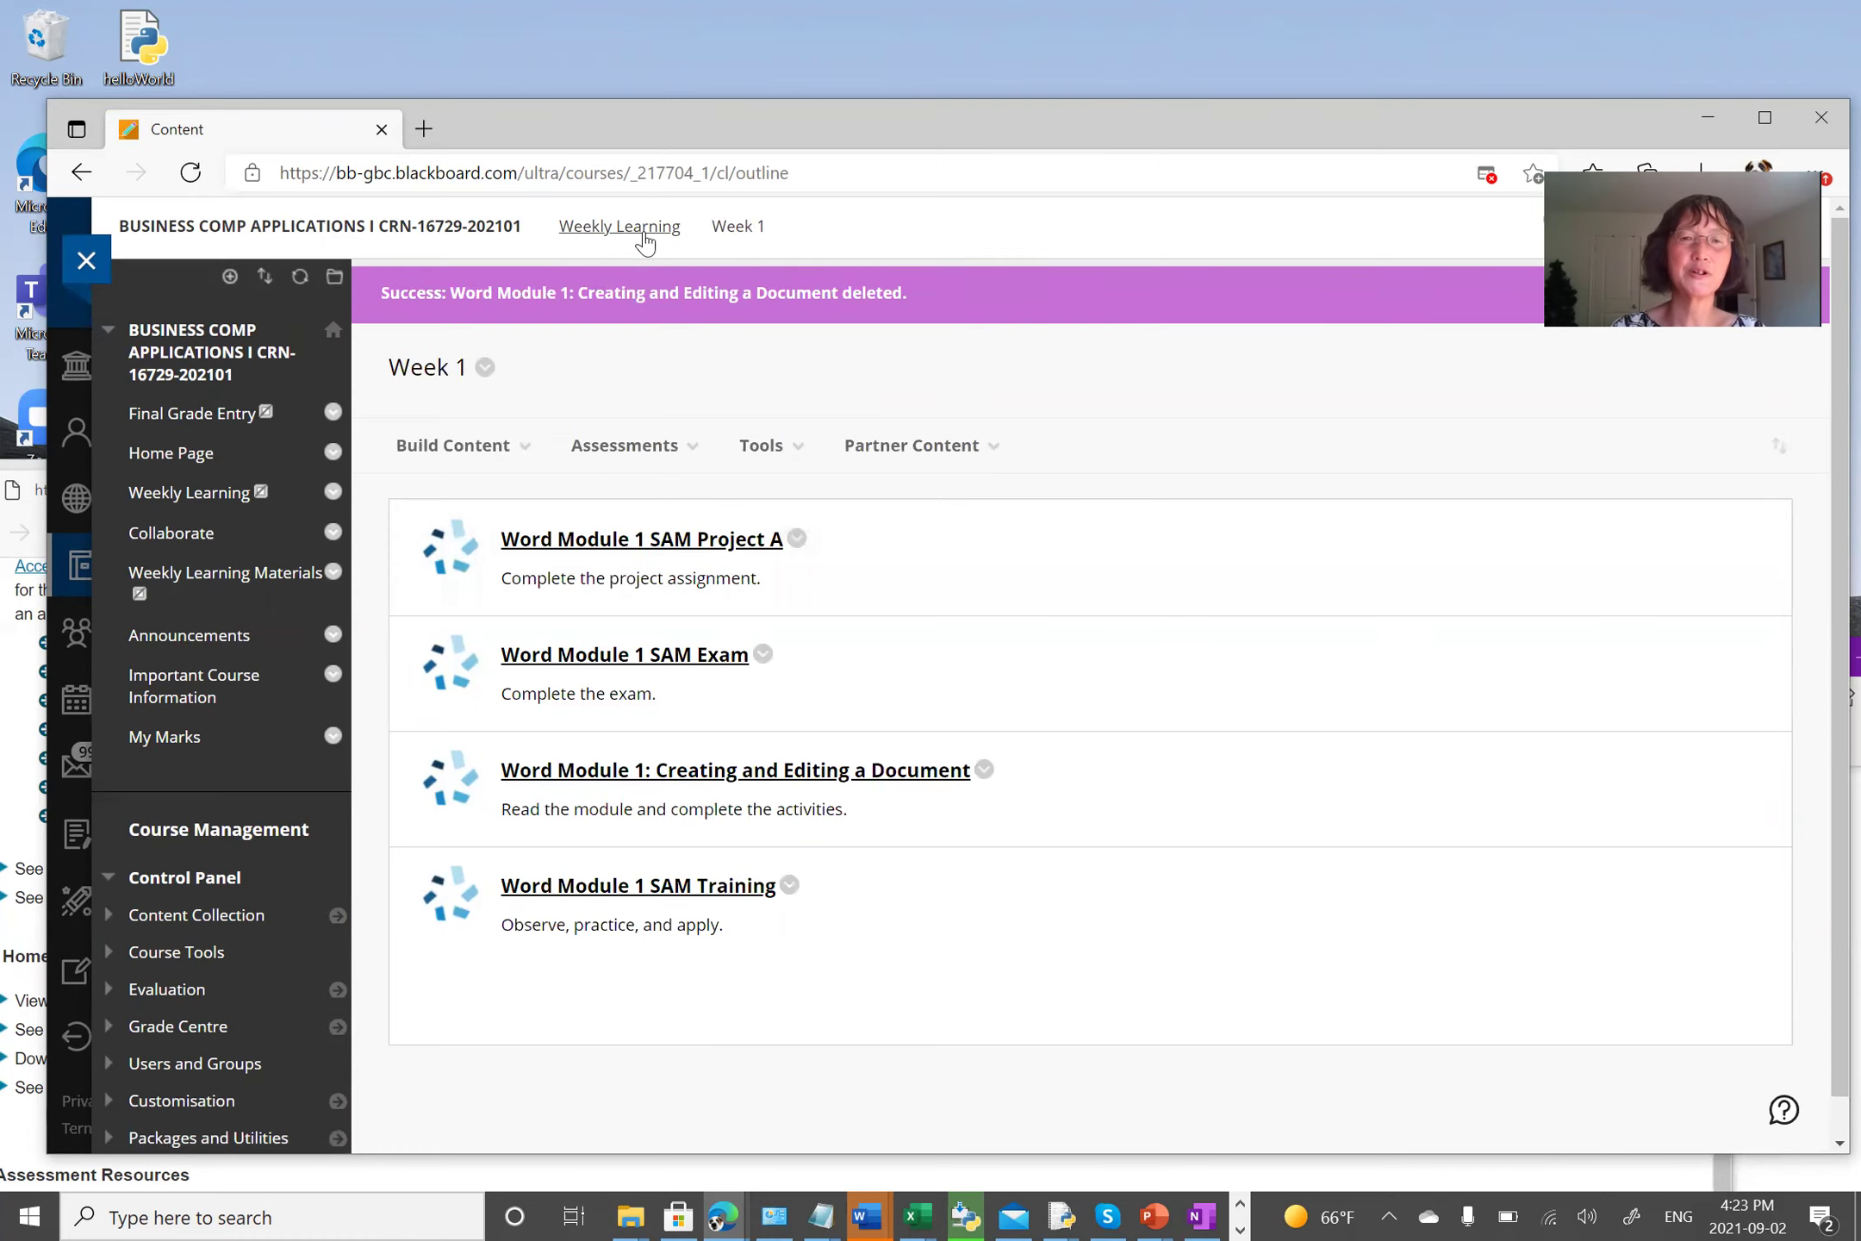
{"action": "left_click", "coordinate": [621, 225]}
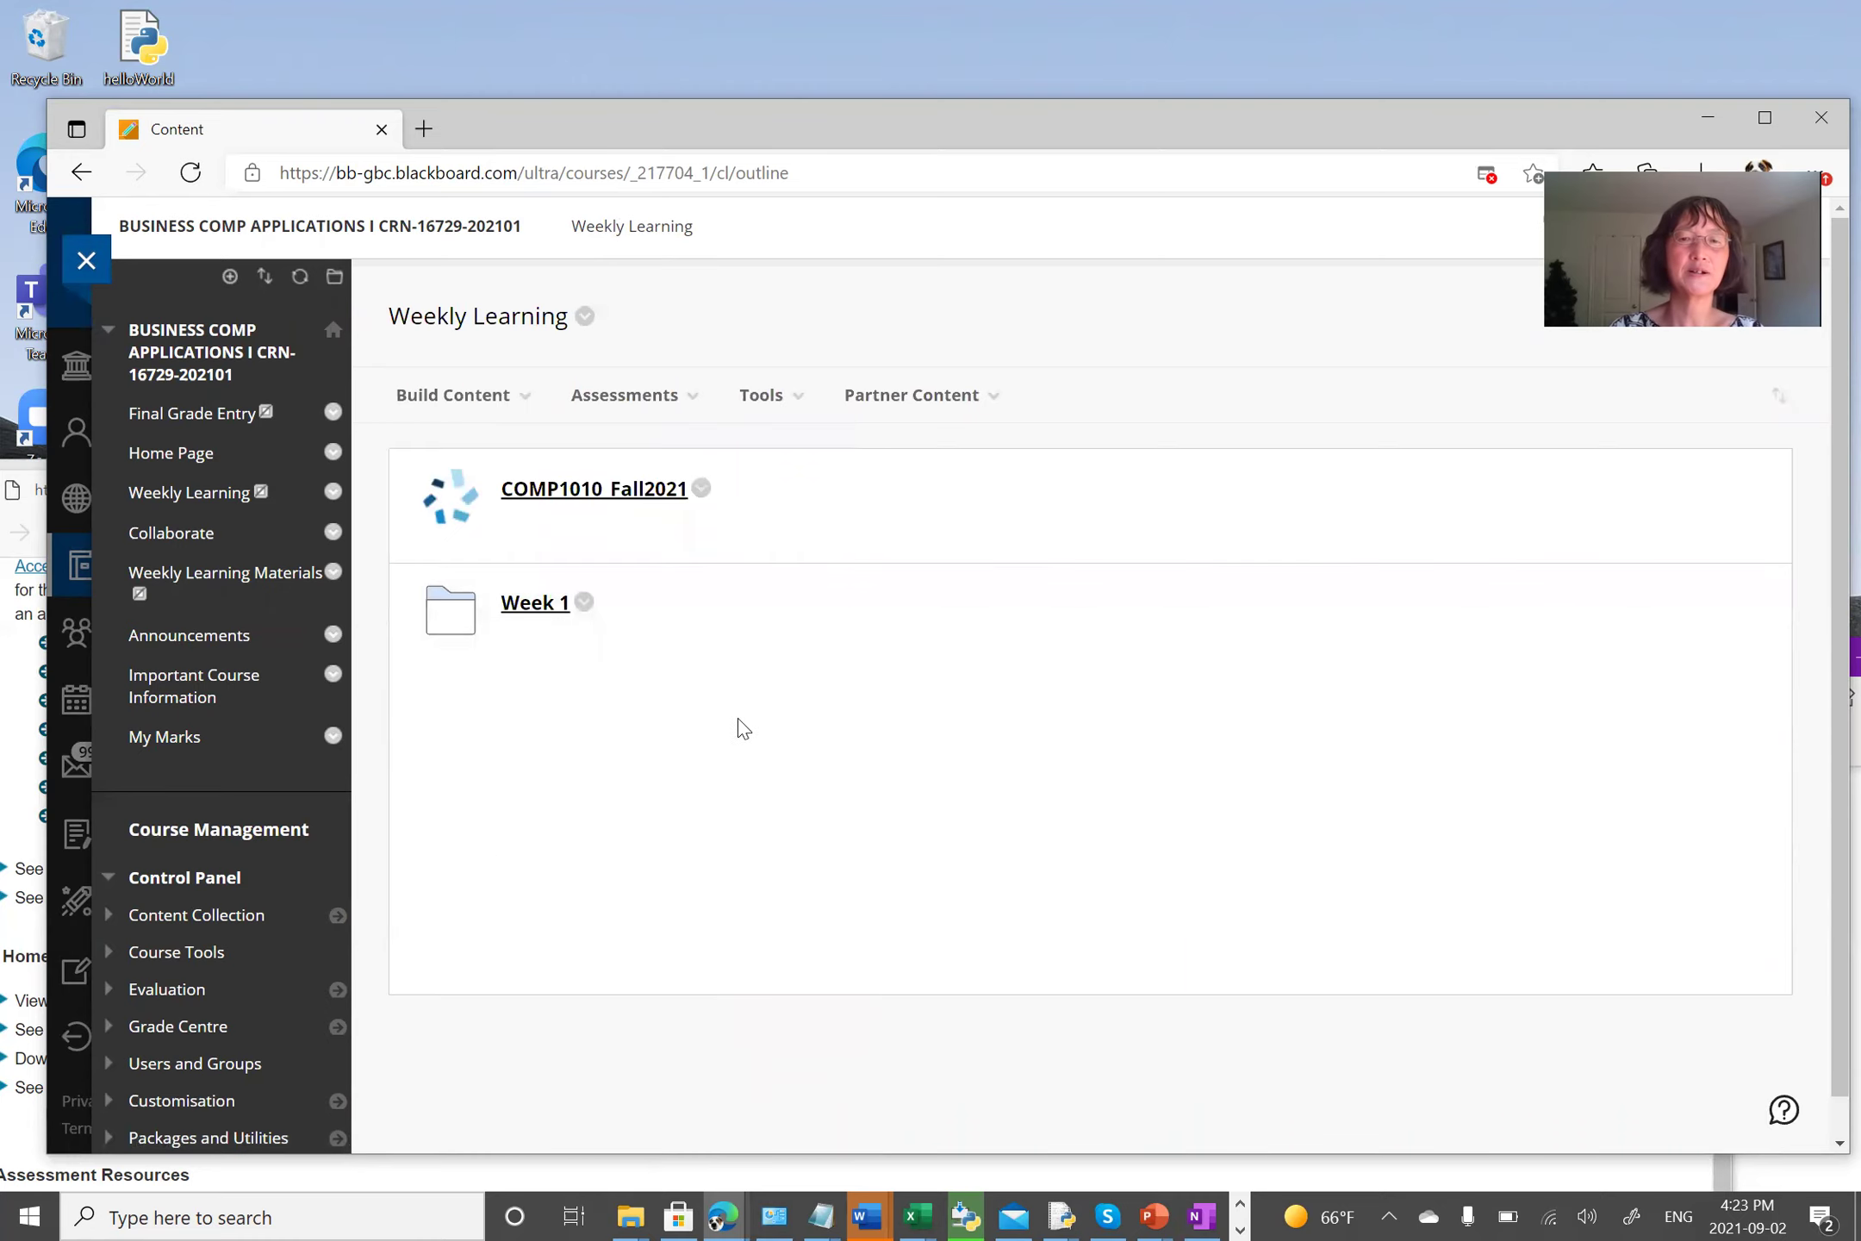
Step: Create a content folder named 'Week 2' in Weekly Learning
{"action": "left_click", "coordinate": [498, 395]}
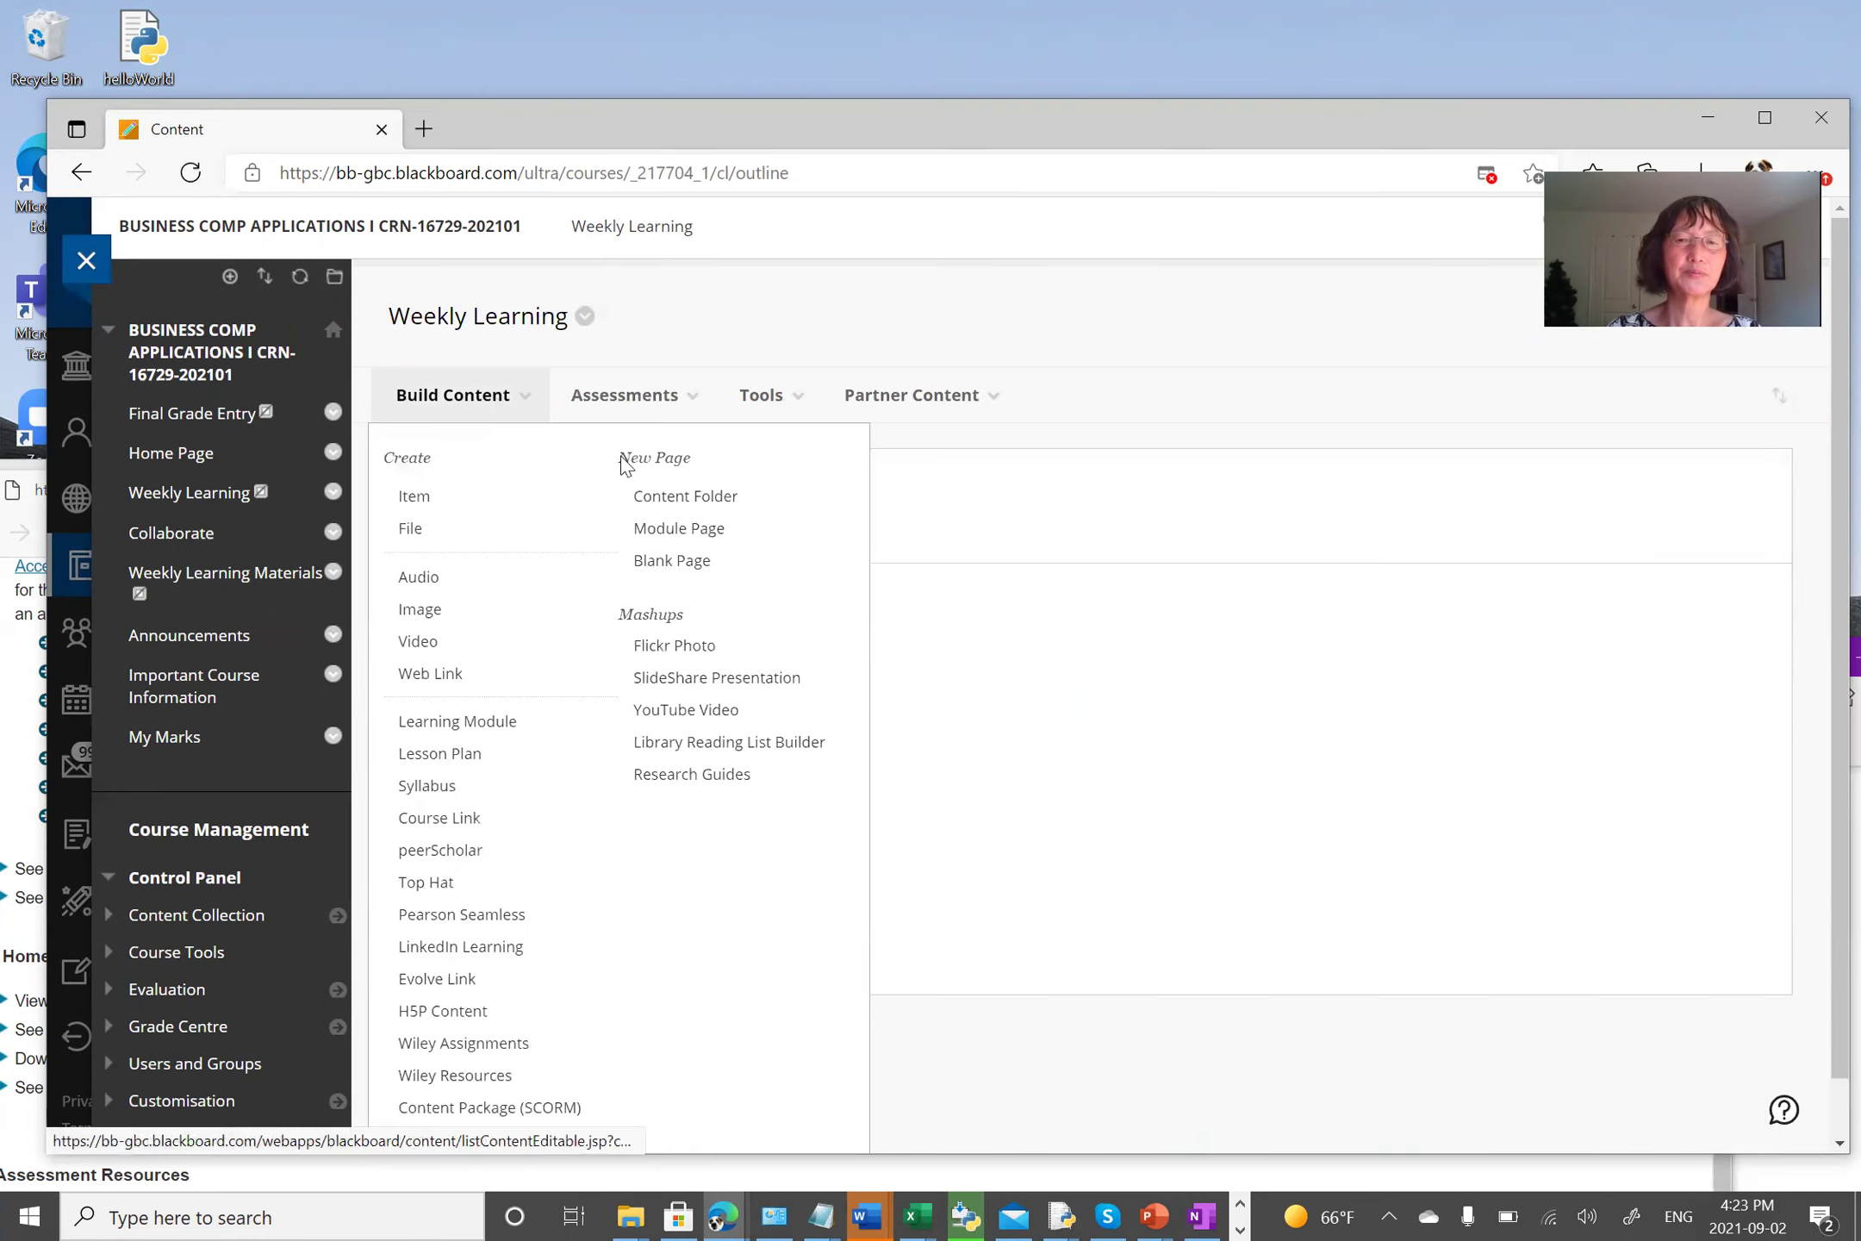
{"action": "left_click", "coordinate": [676, 497]}
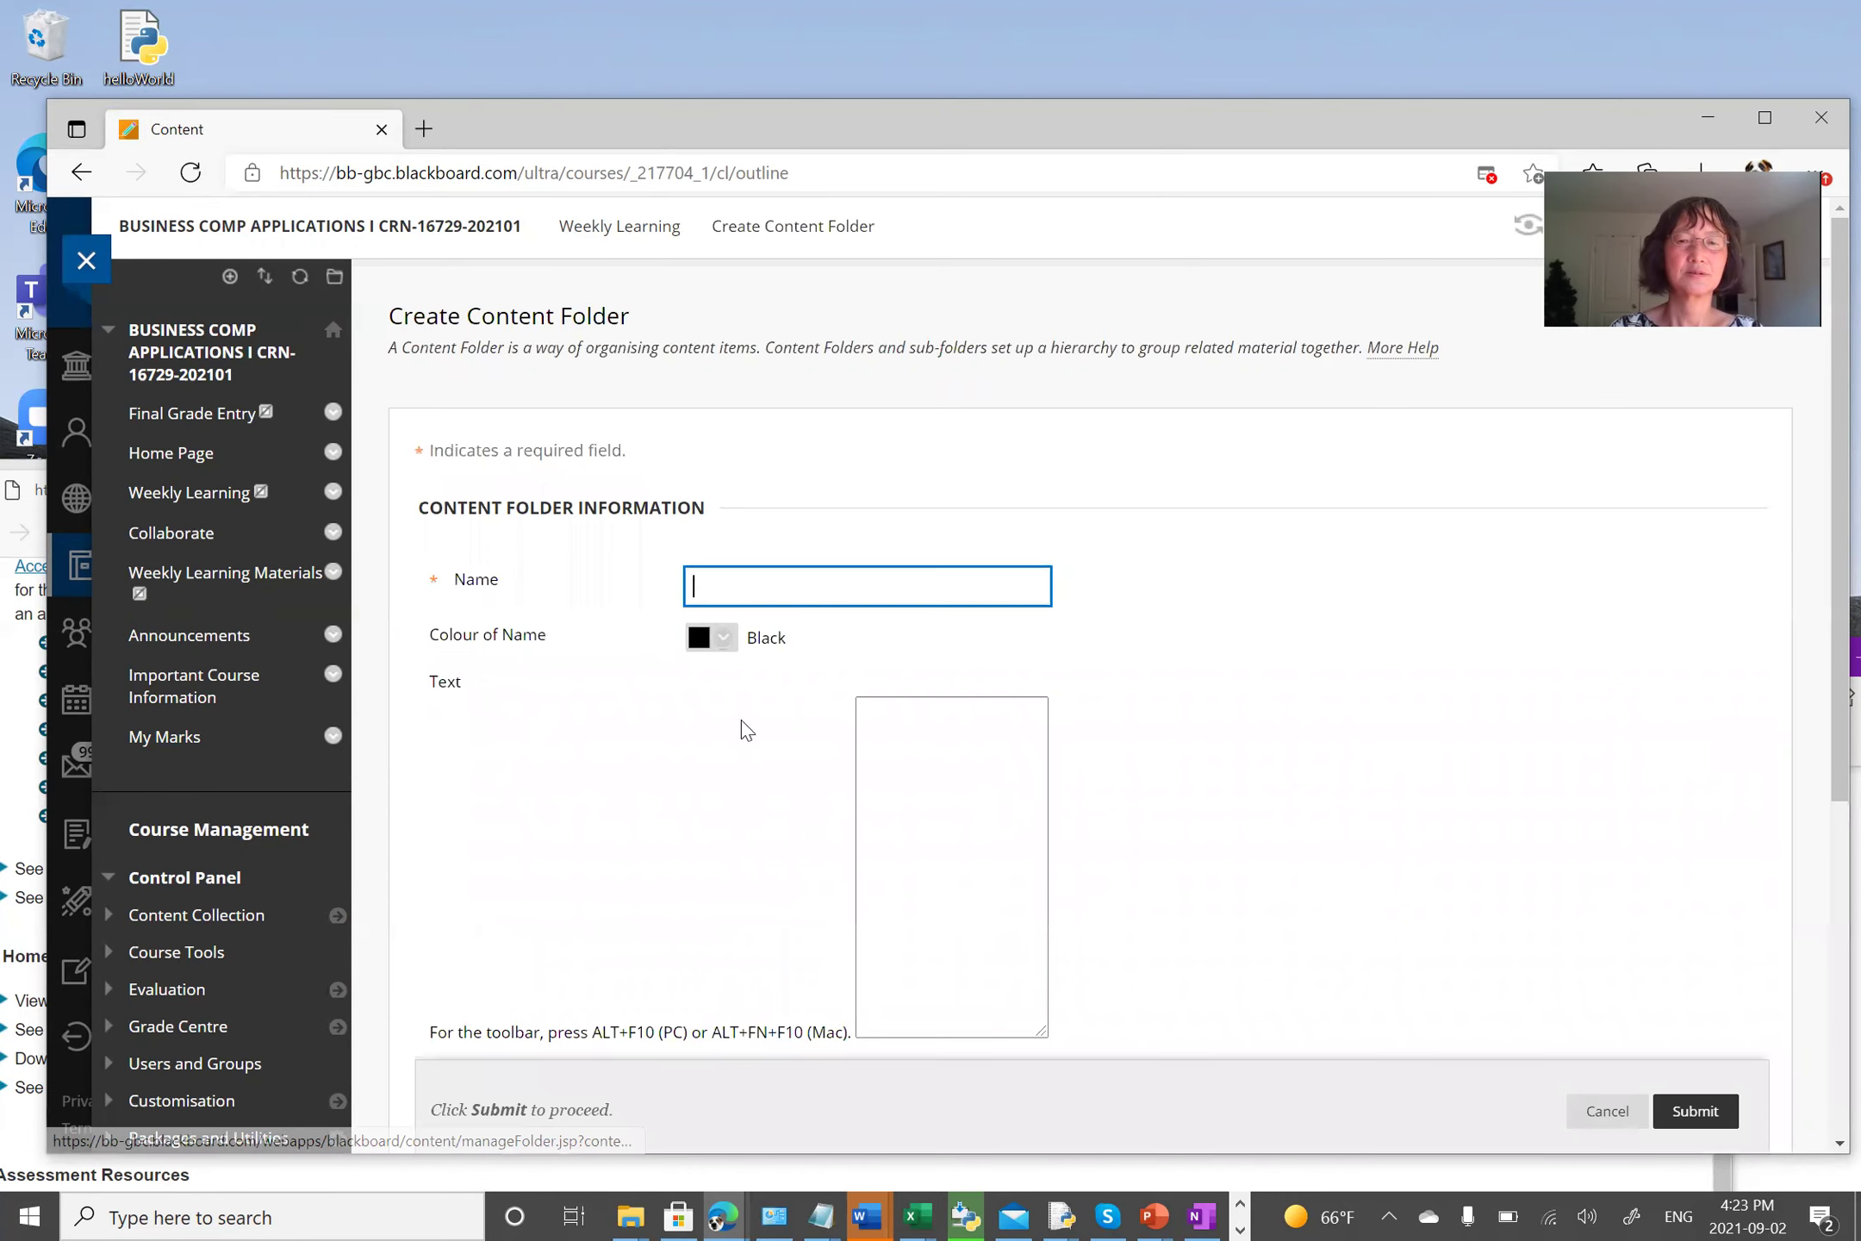
{"action": "left_click", "coordinate": [807, 582]}
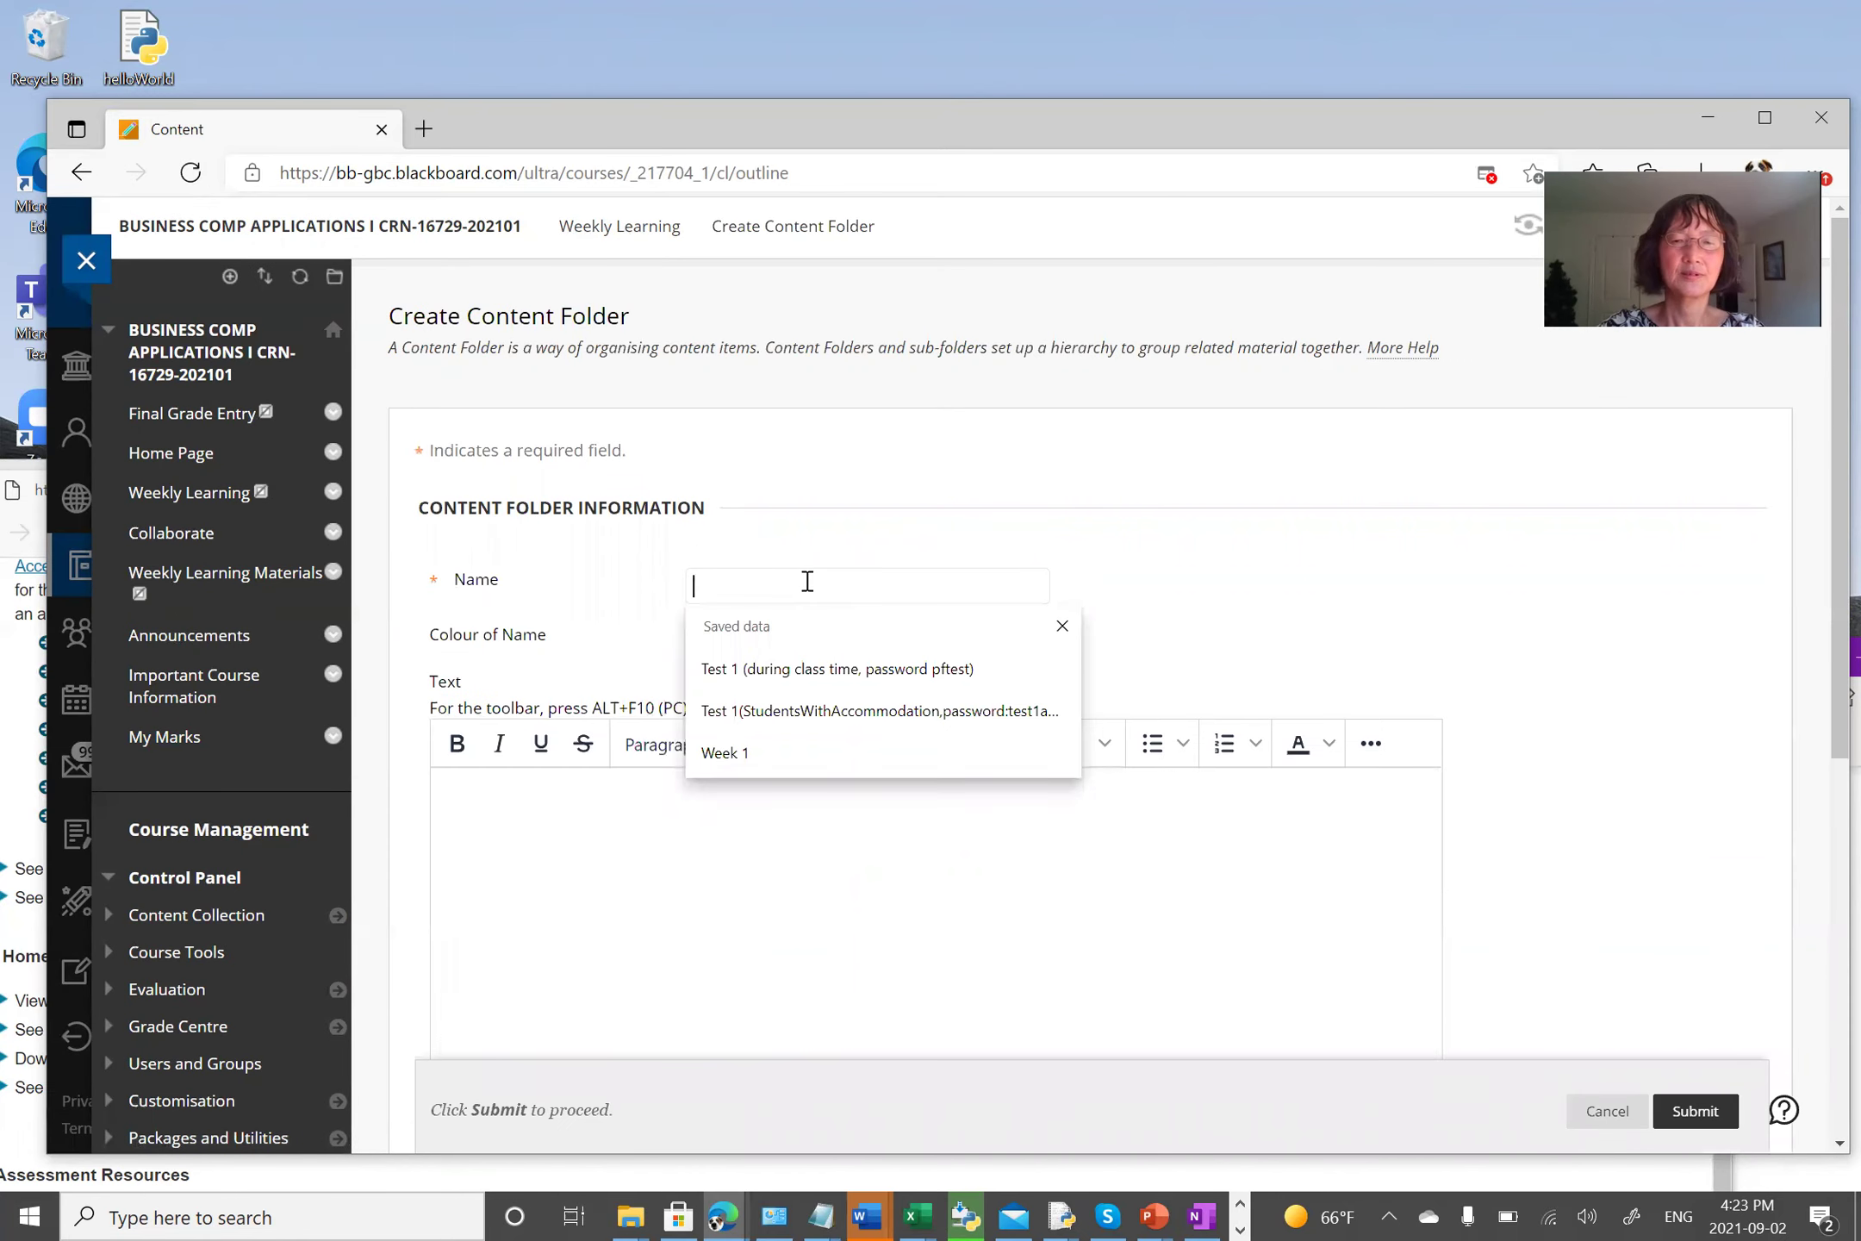
{"action": "type", "text": "Week 2"}
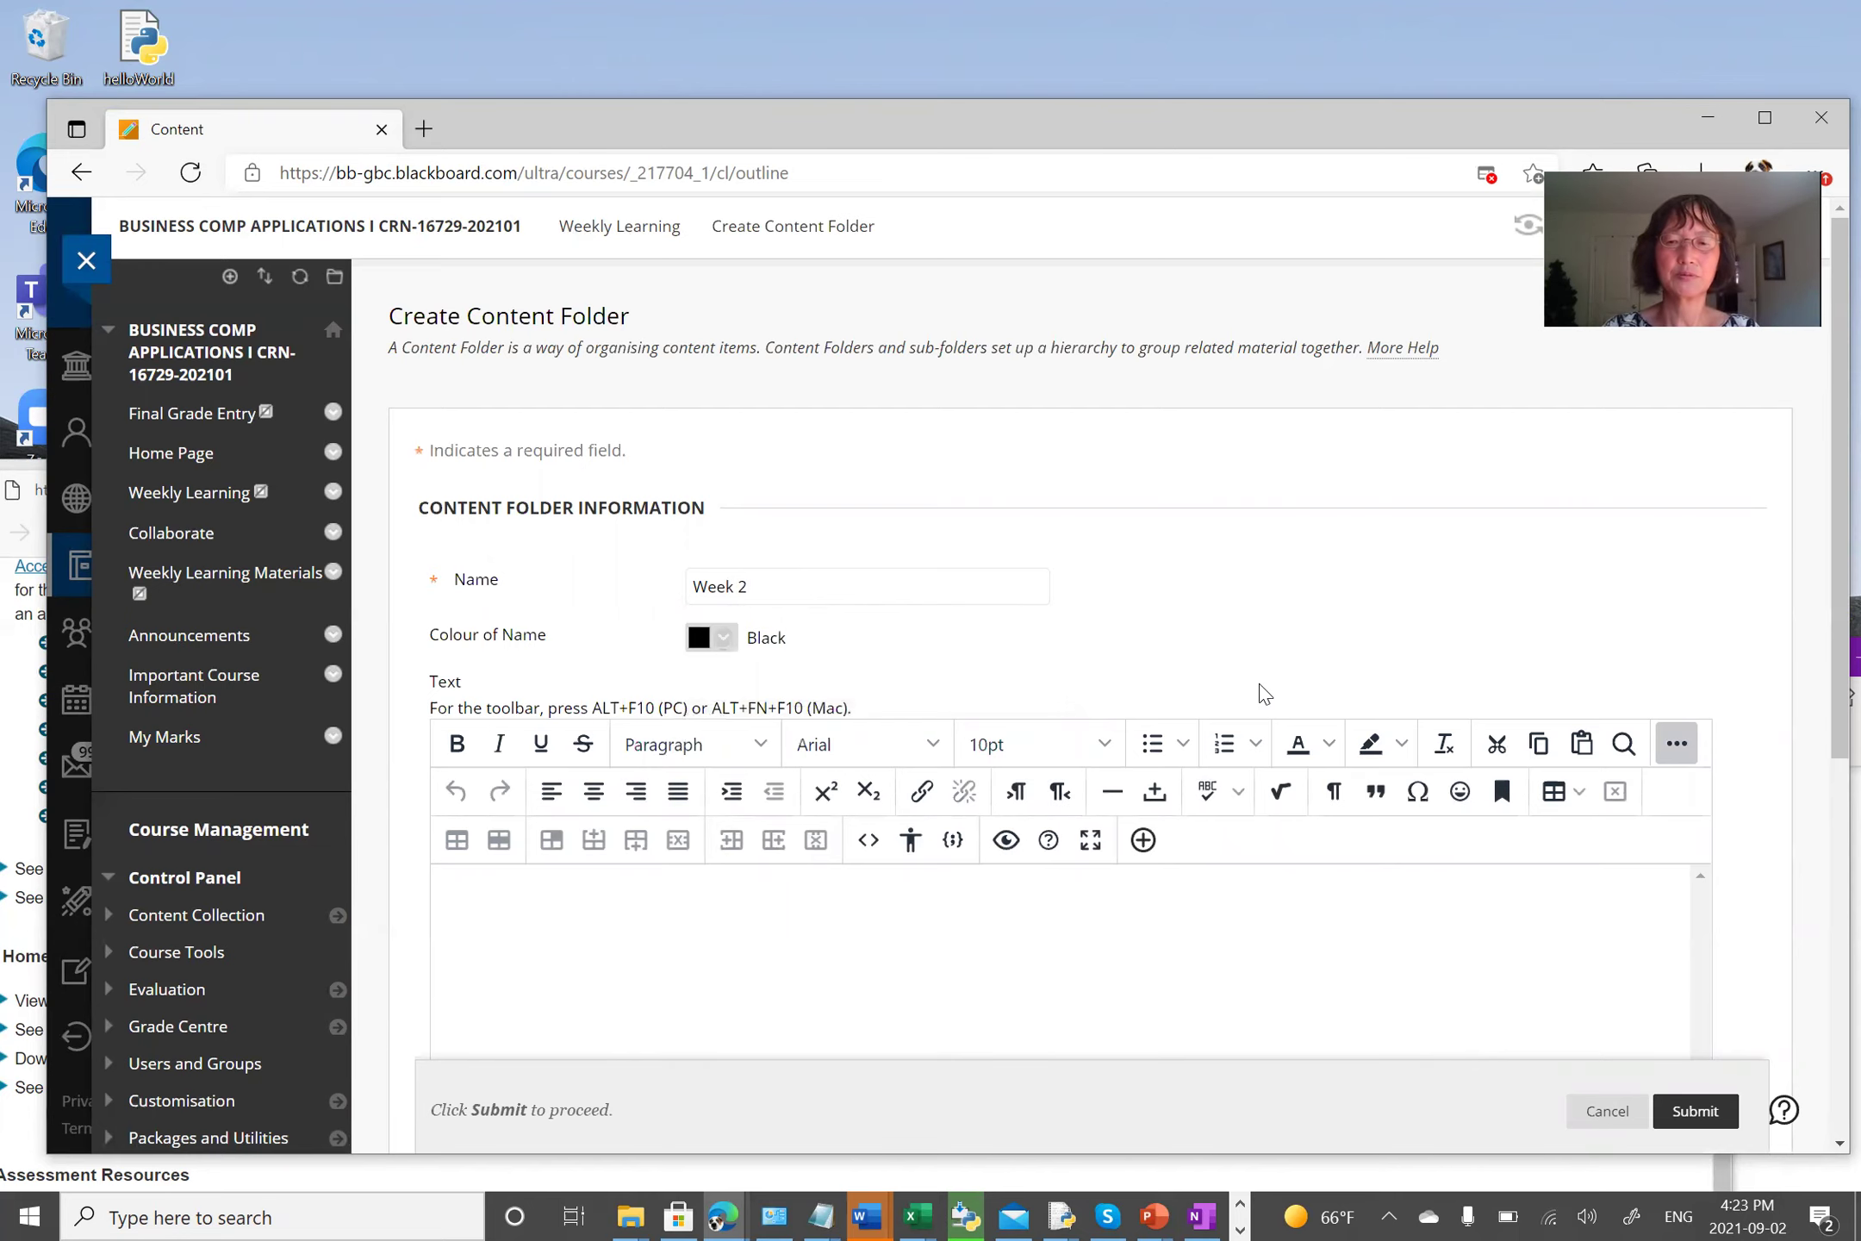
{"action": "scroll", "coordinate": [1254, 681], "scroll_direction": "down", "scroll_amount": 7}
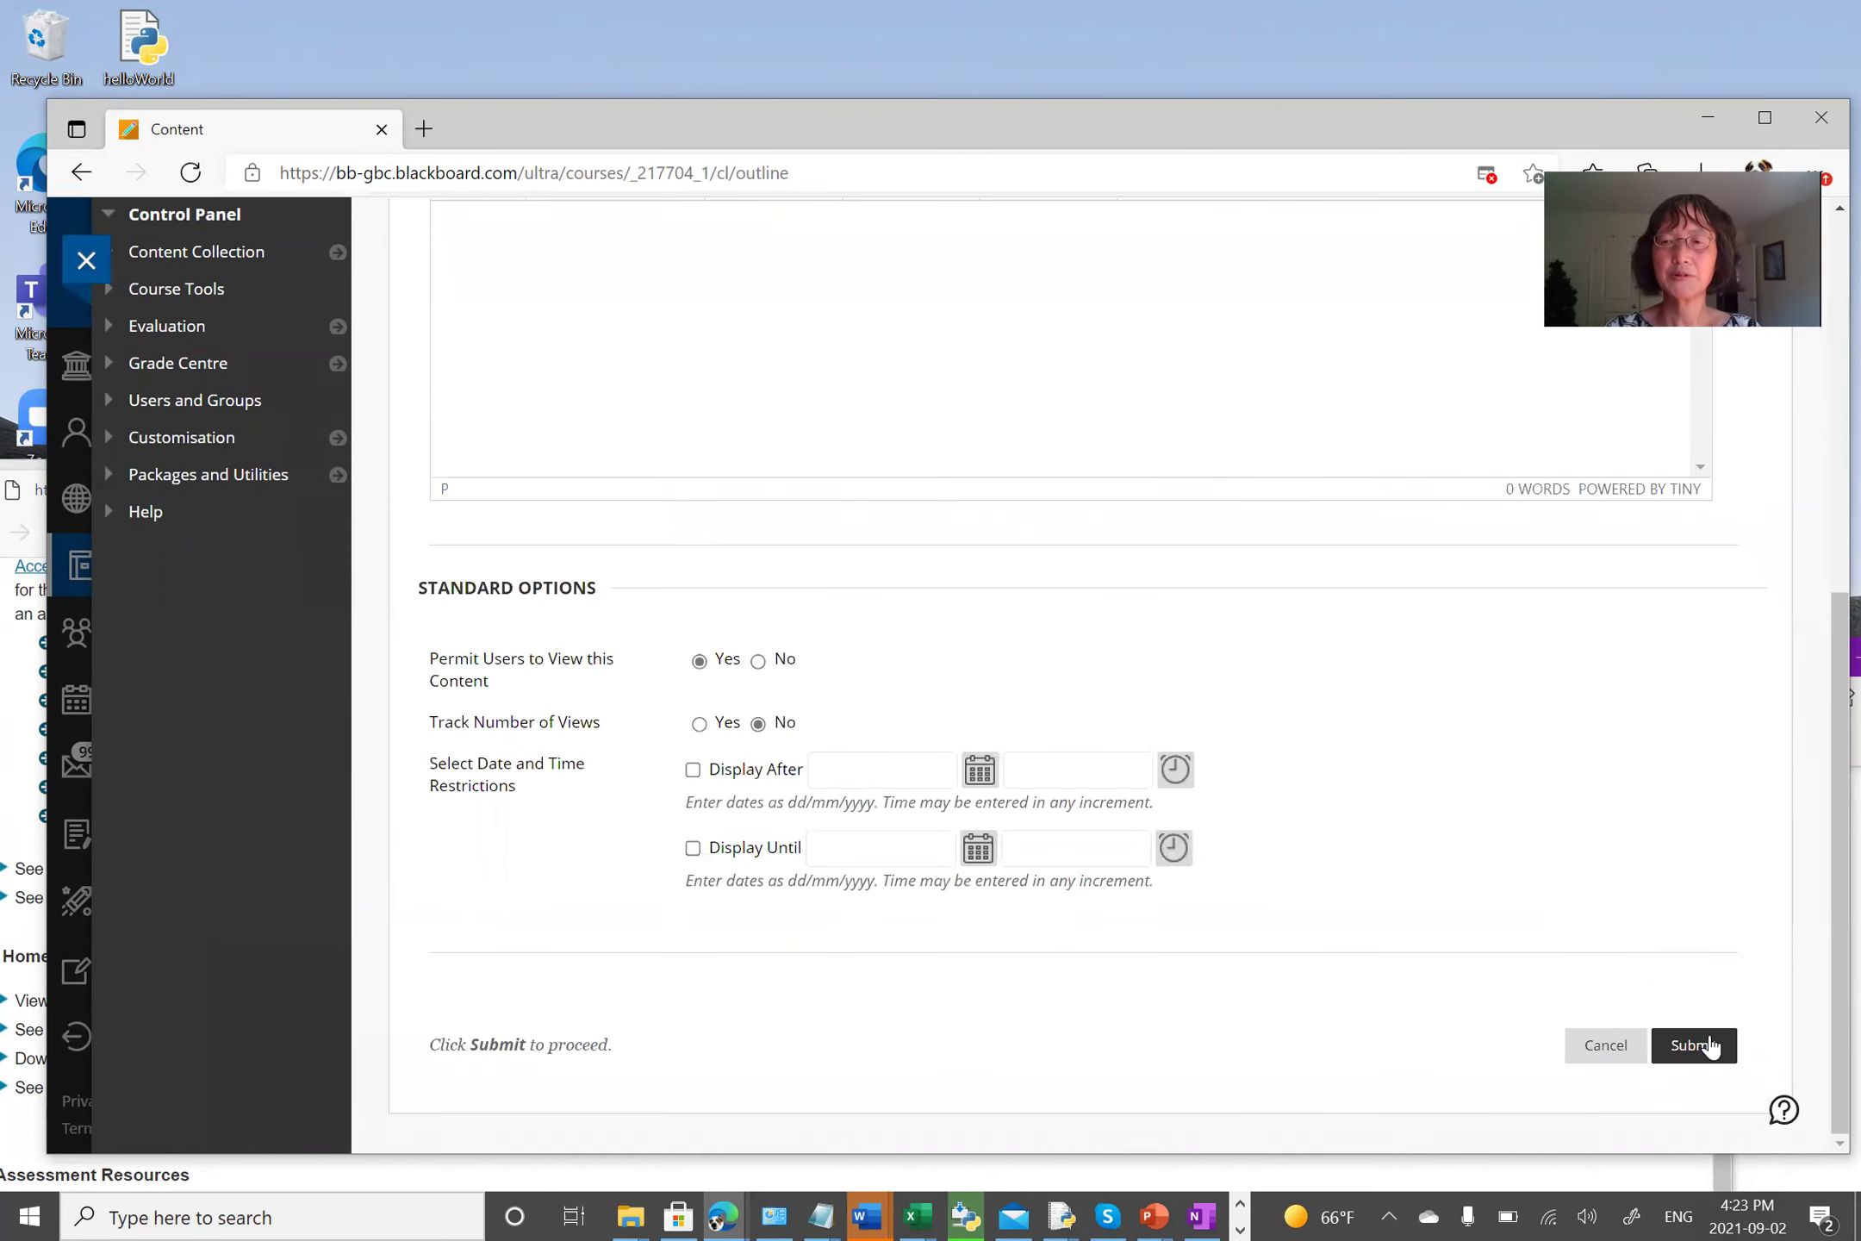
{"action": "left_click", "coordinate": [1709, 1042]}
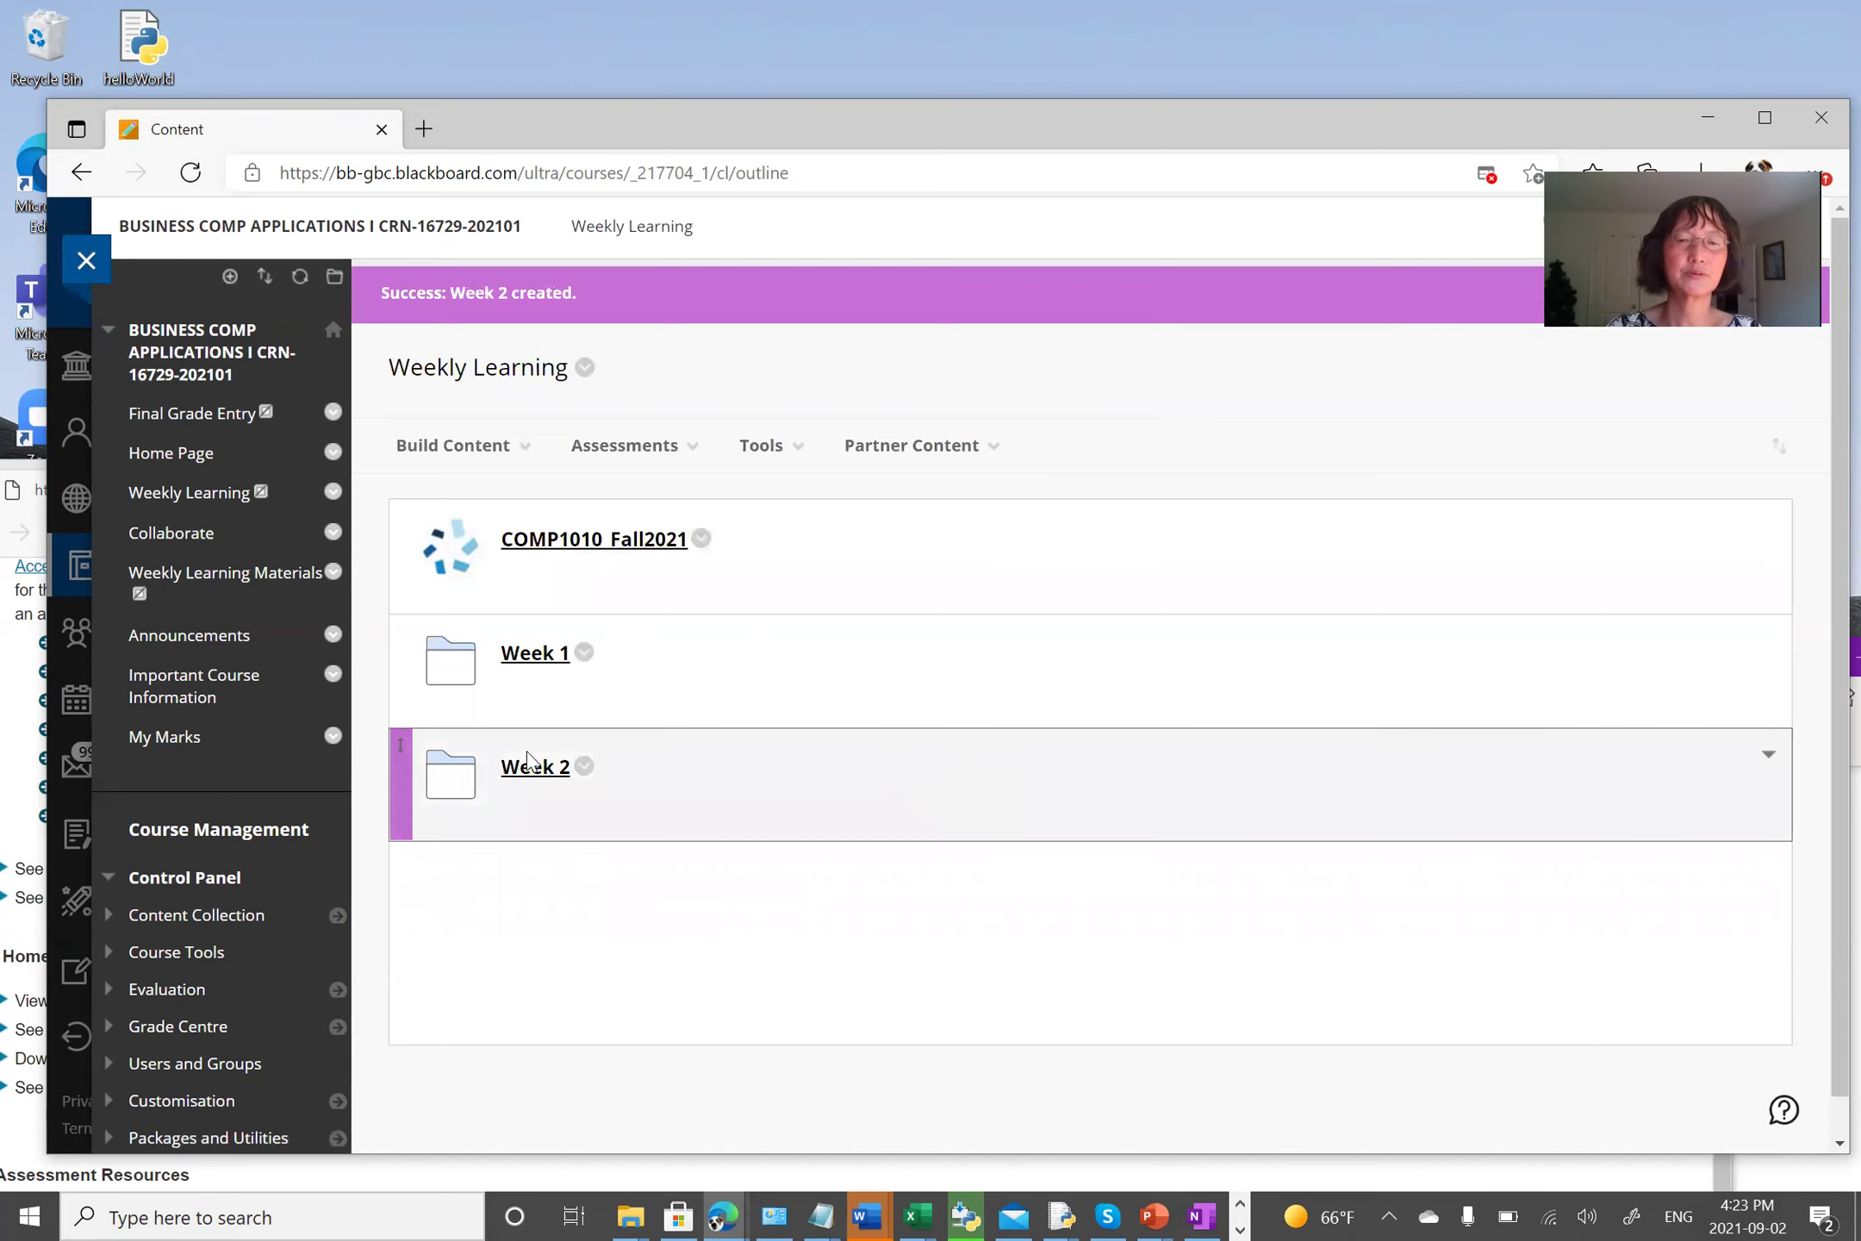
Step: Inside Week 2, open the Cengage MindLinks course from the Content Market and start selecting content
{"action": "left_click", "coordinate": [530, 765]}
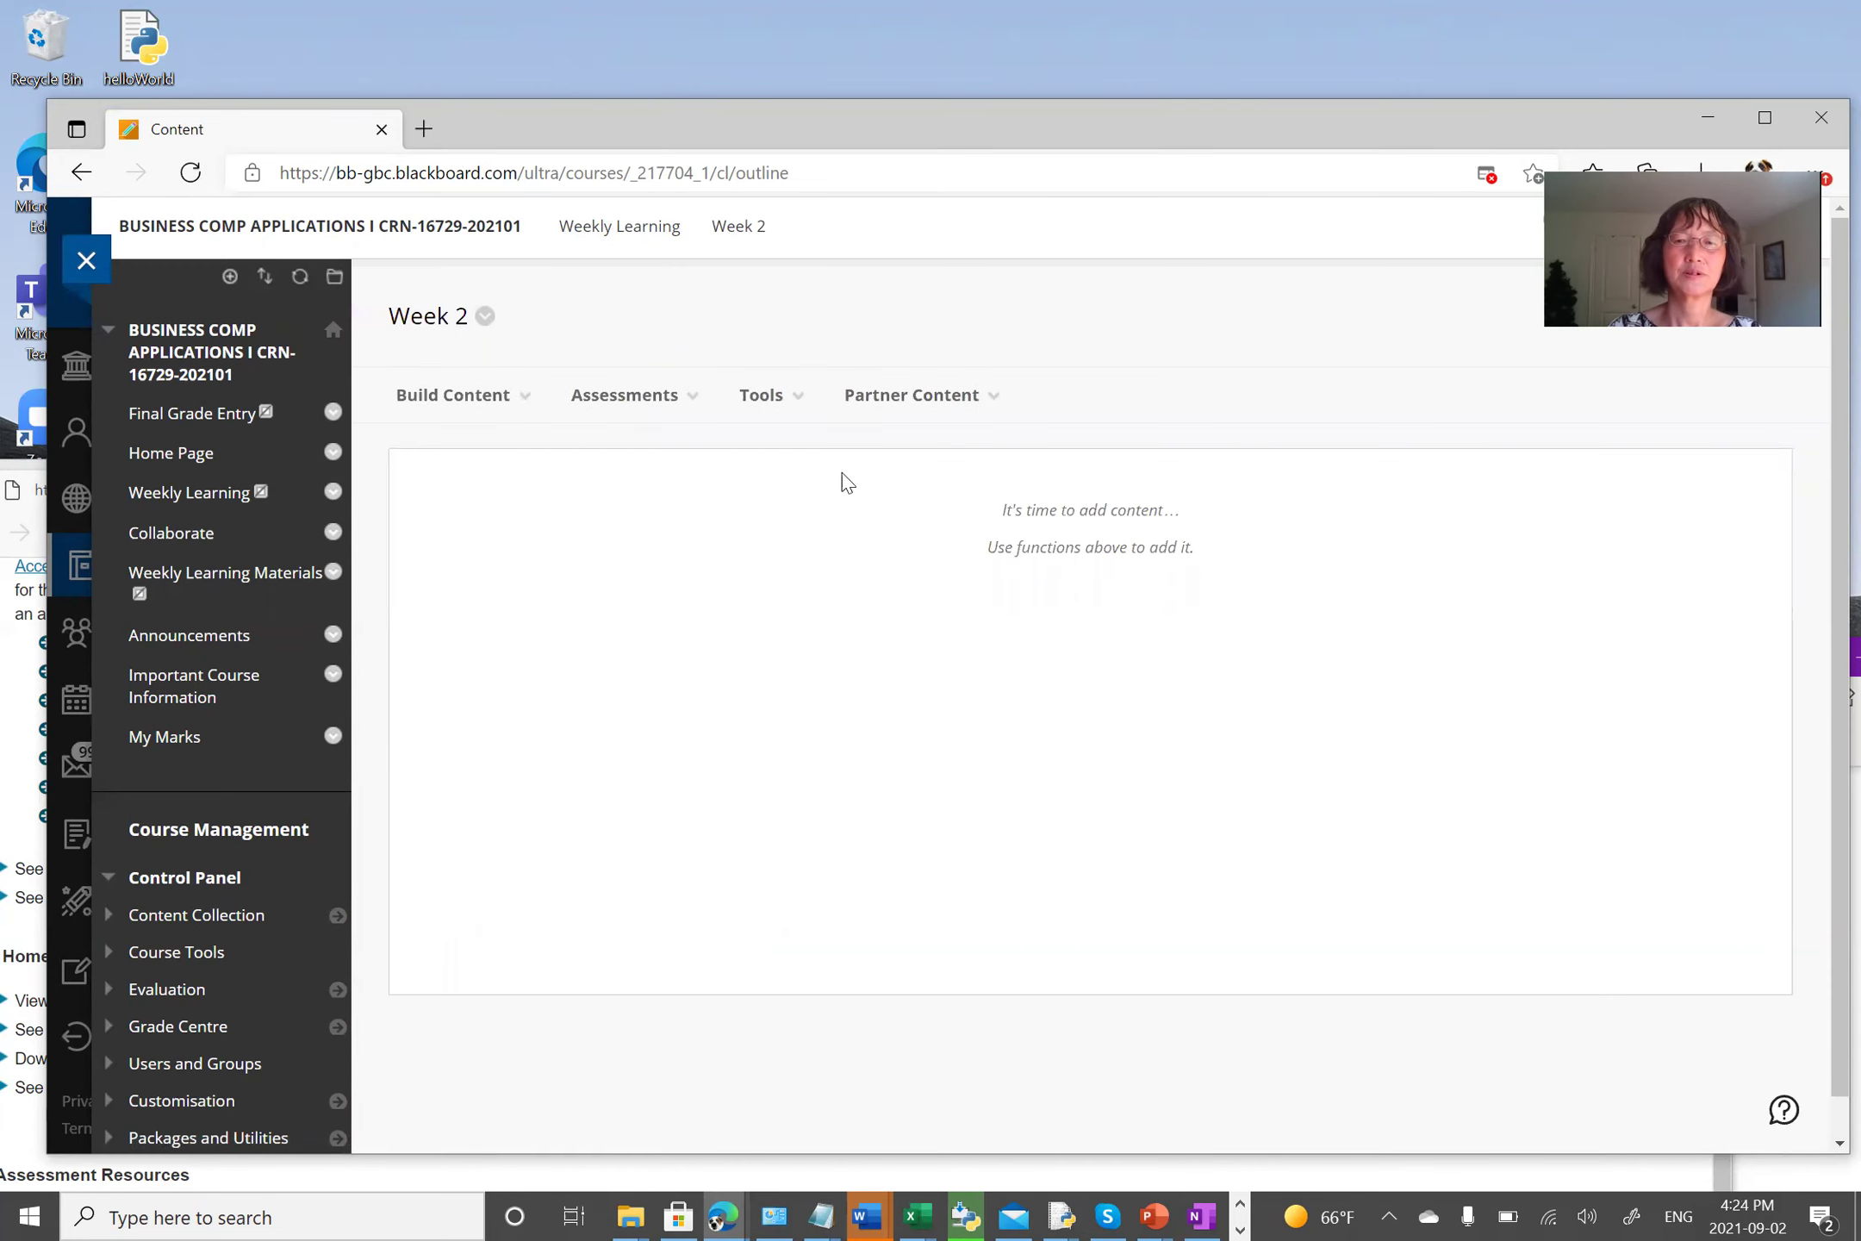
{"action": "mouse_move", "coordinate": [900, 402]}
{"action": "left_click", "coordinate": [883, 447]}
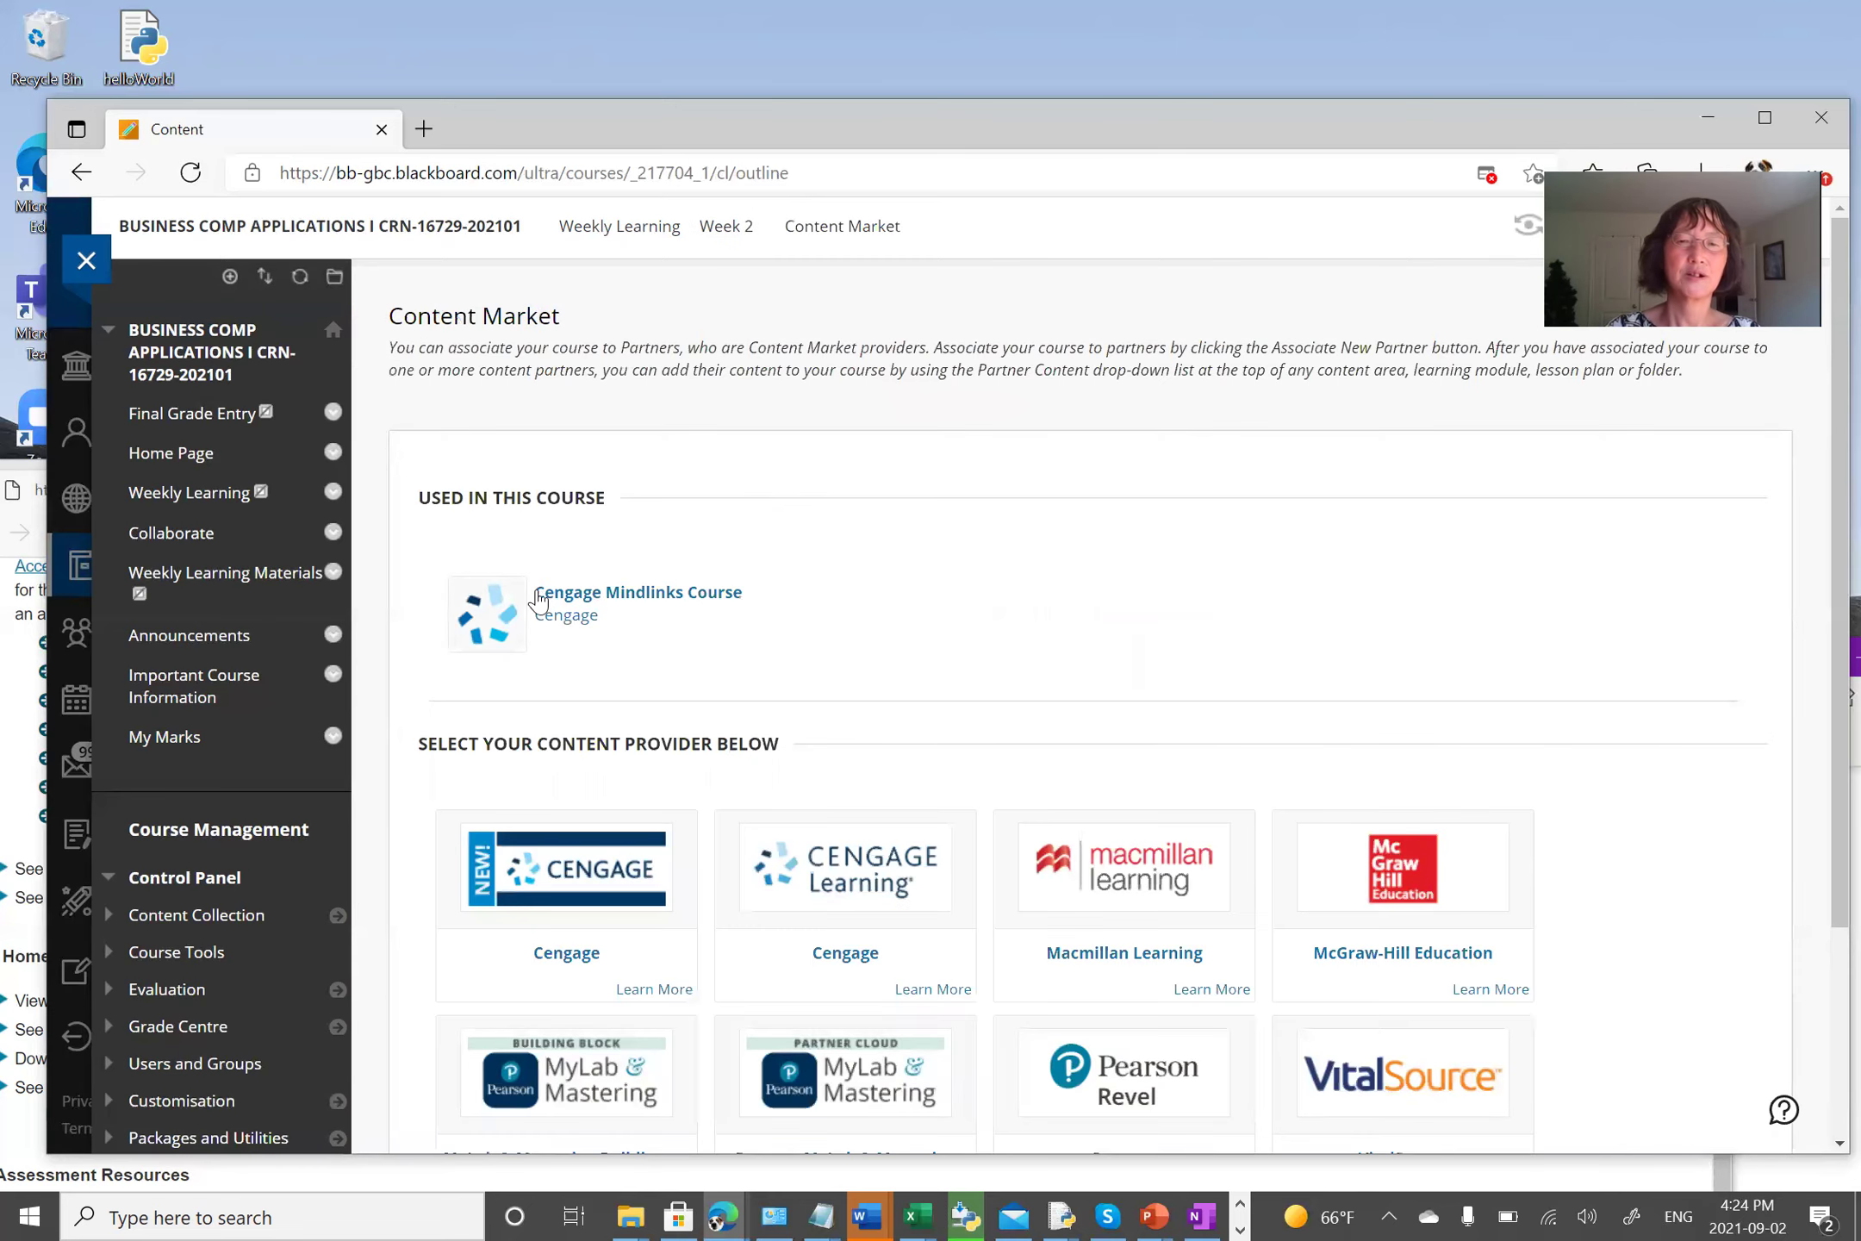
{"action": "left_click", "coordinate": [539, 597]}
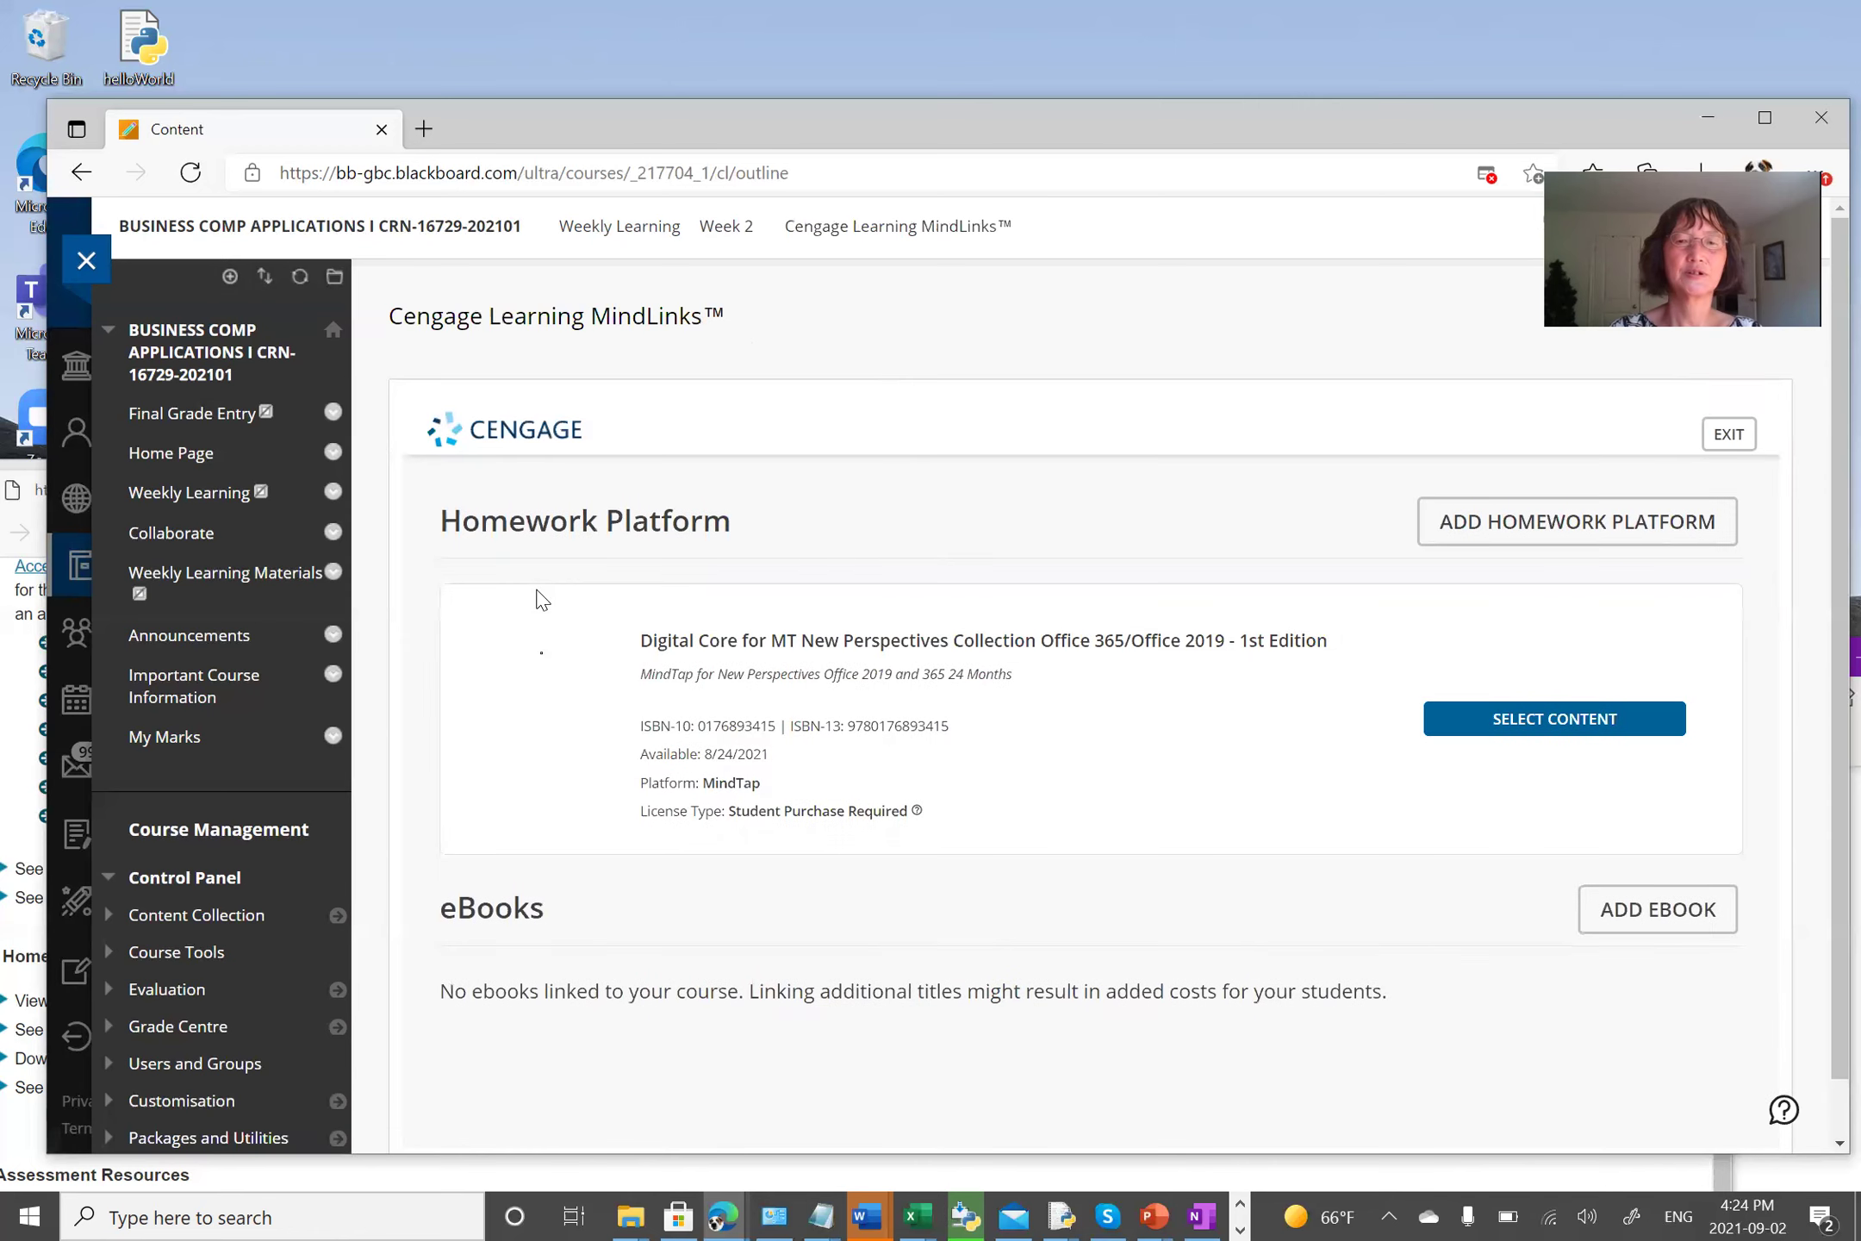
{"action": "left_click", "coordinate": [1550, 717]}
Step: Expand the Word section down to the items of Word Module 2
{"action": "scroll", "coordinate": [1530, 733], "scroll_direction": "down", "scroll_amount": 3}
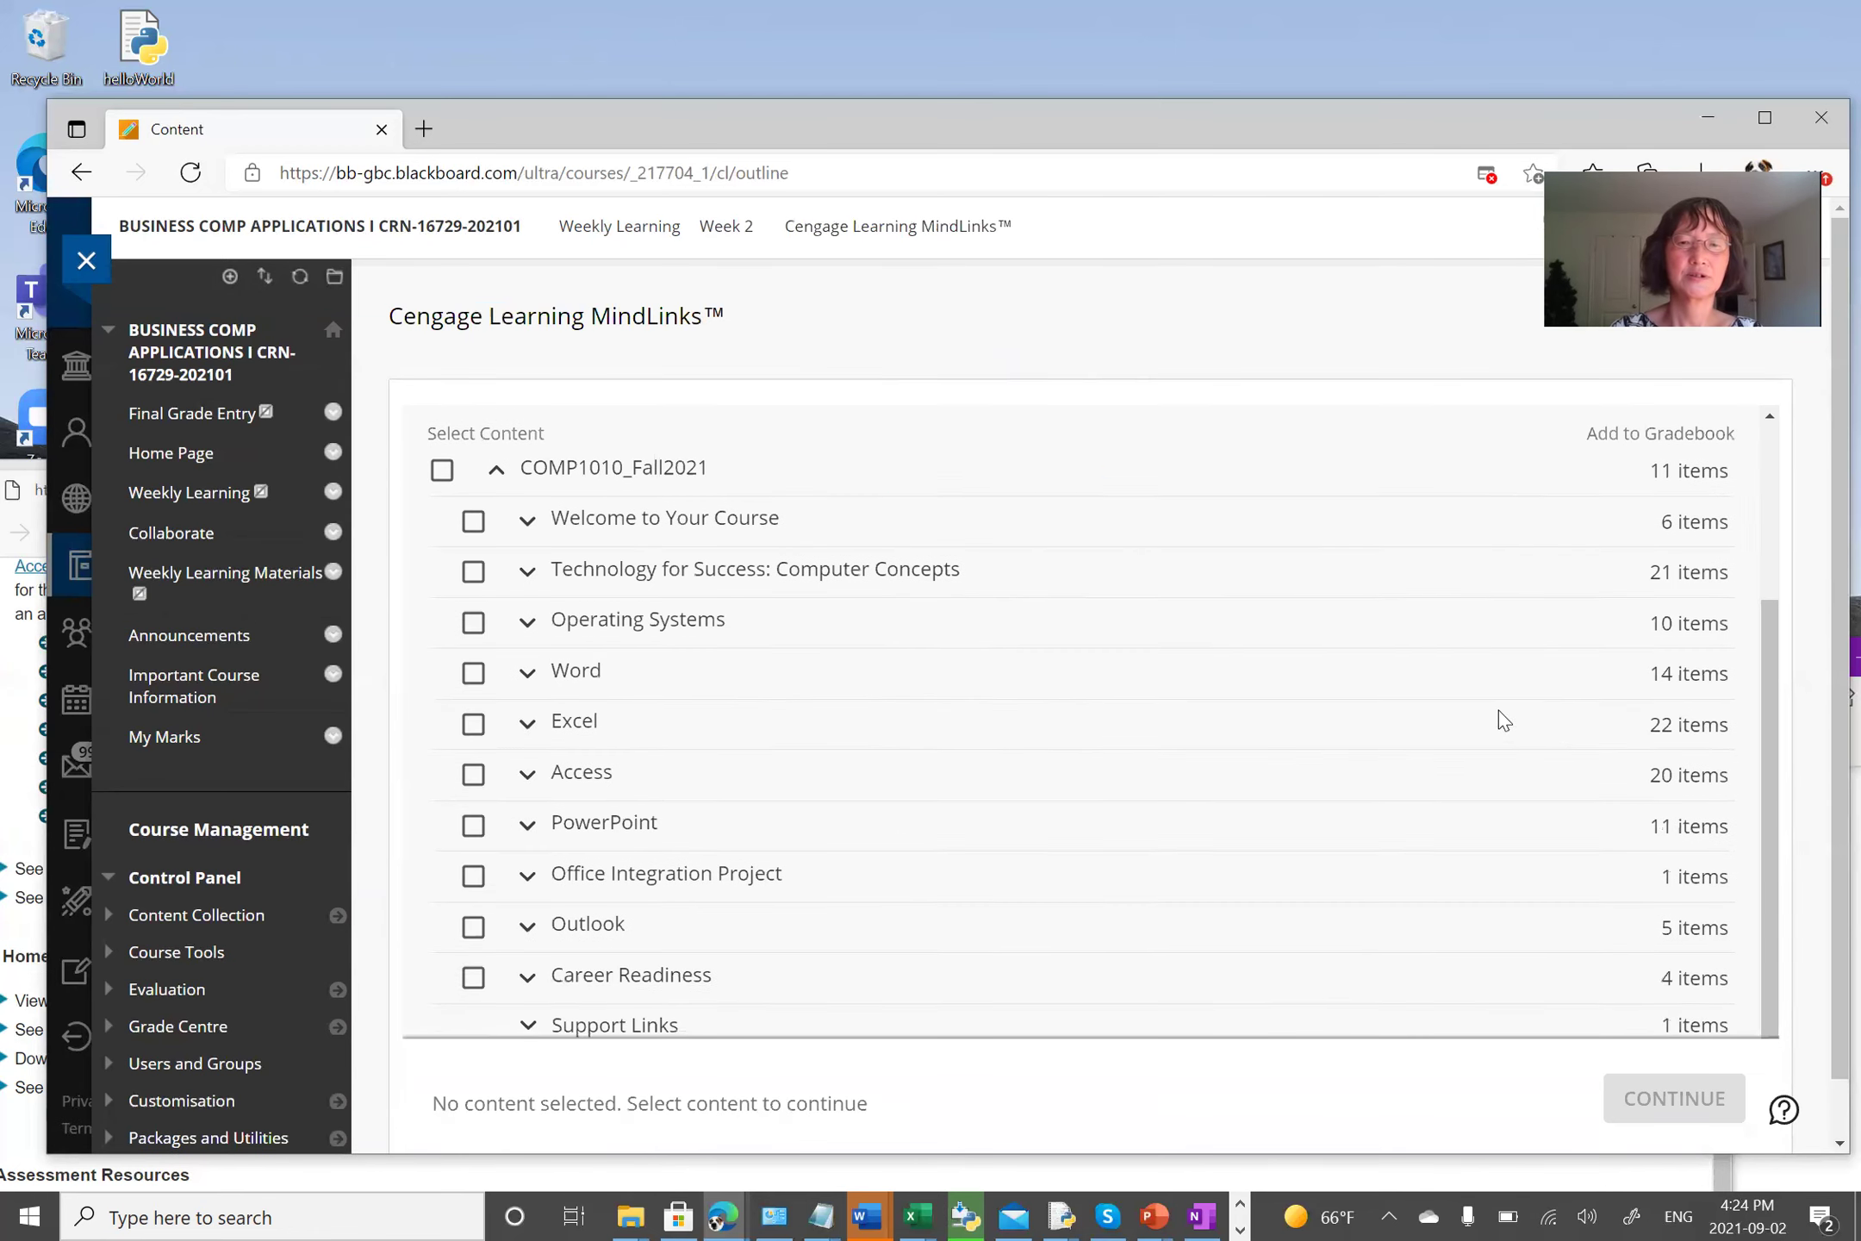
{"action": "left_click", "coordinate": [473, 672]}
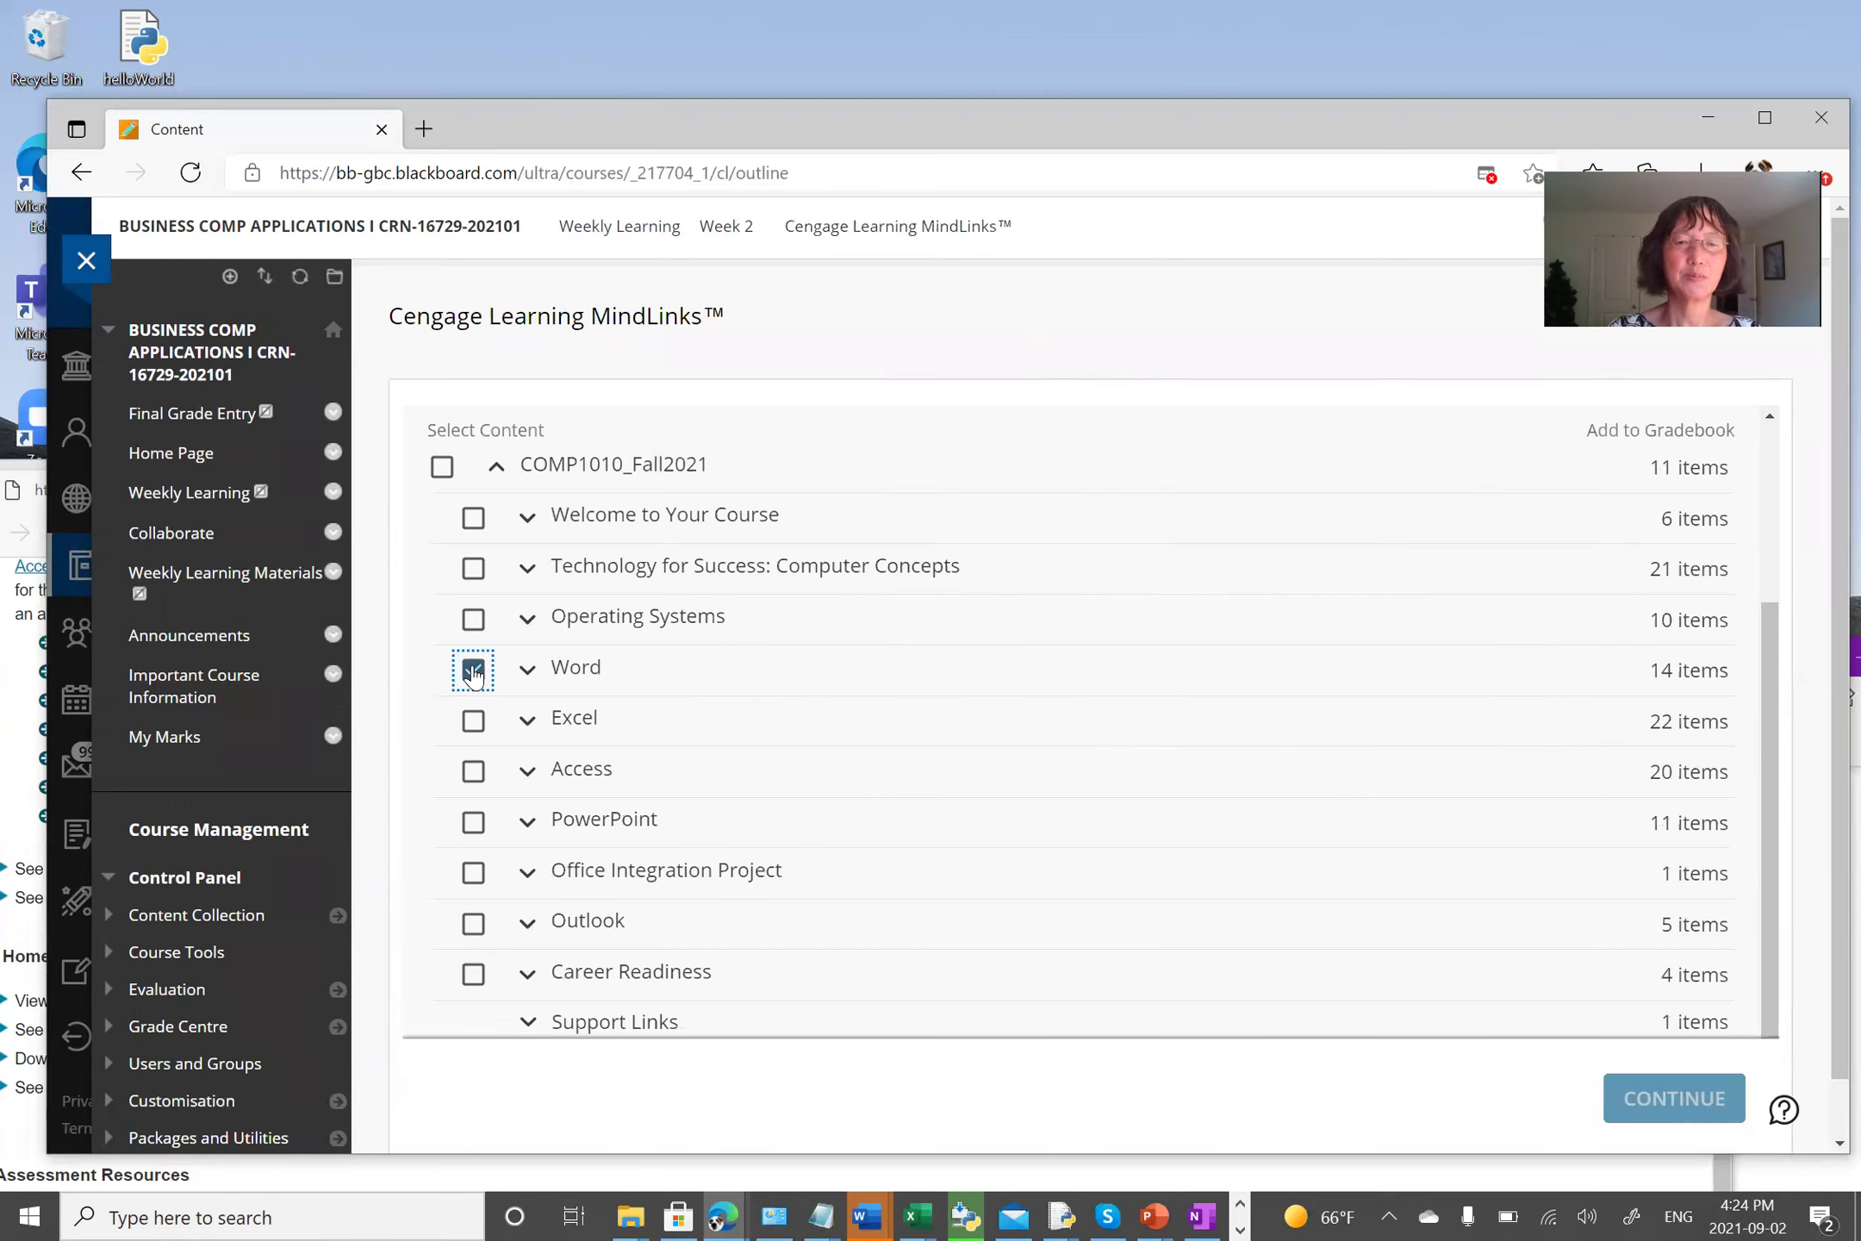
{"action": "left_click", "coordinate": [528, 671]}
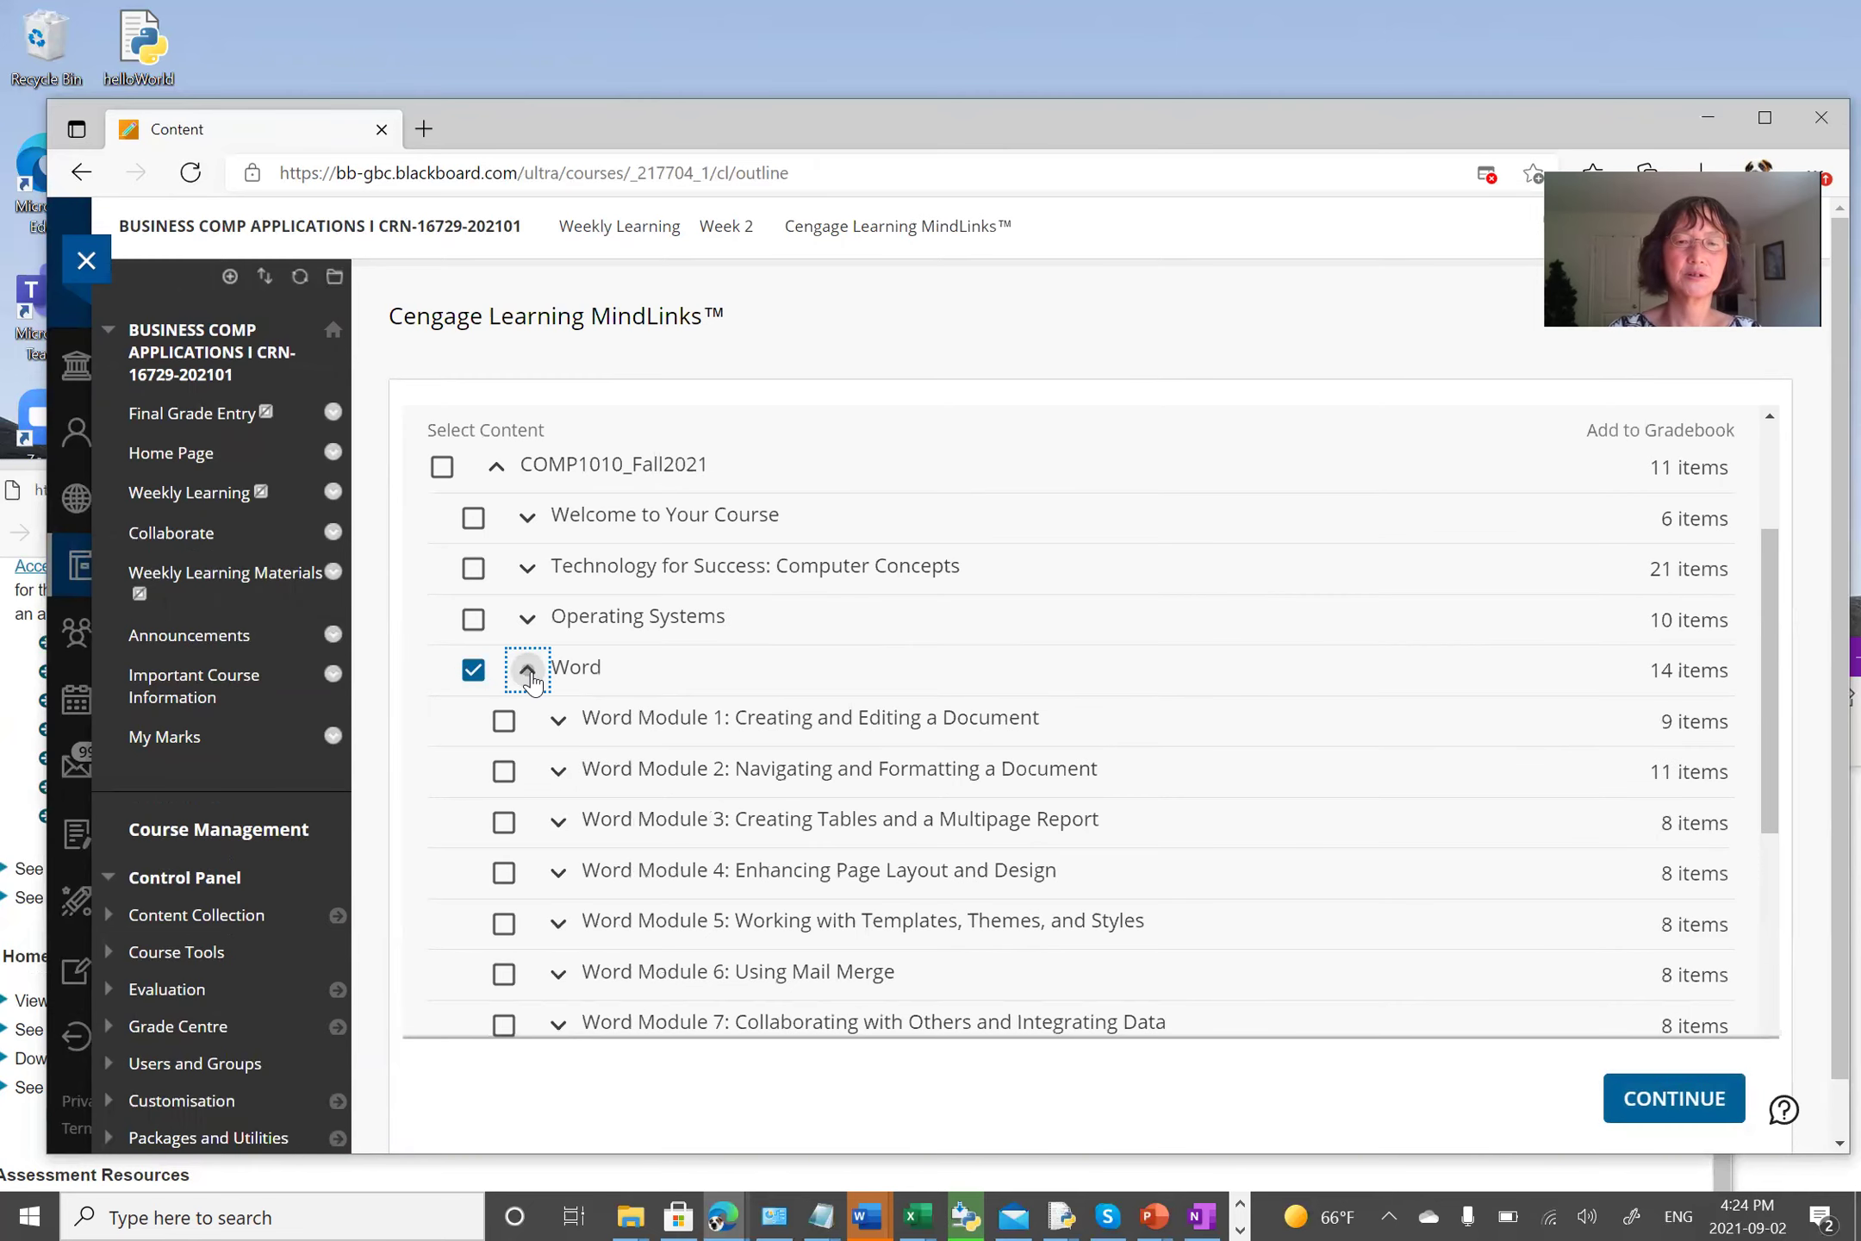
{"action": "left_click", "coordinate": [556, 775]}
{"action": "scroll", "coordinate": [803, 825], "scroll_direction": "down", "scroll_amount": 3}
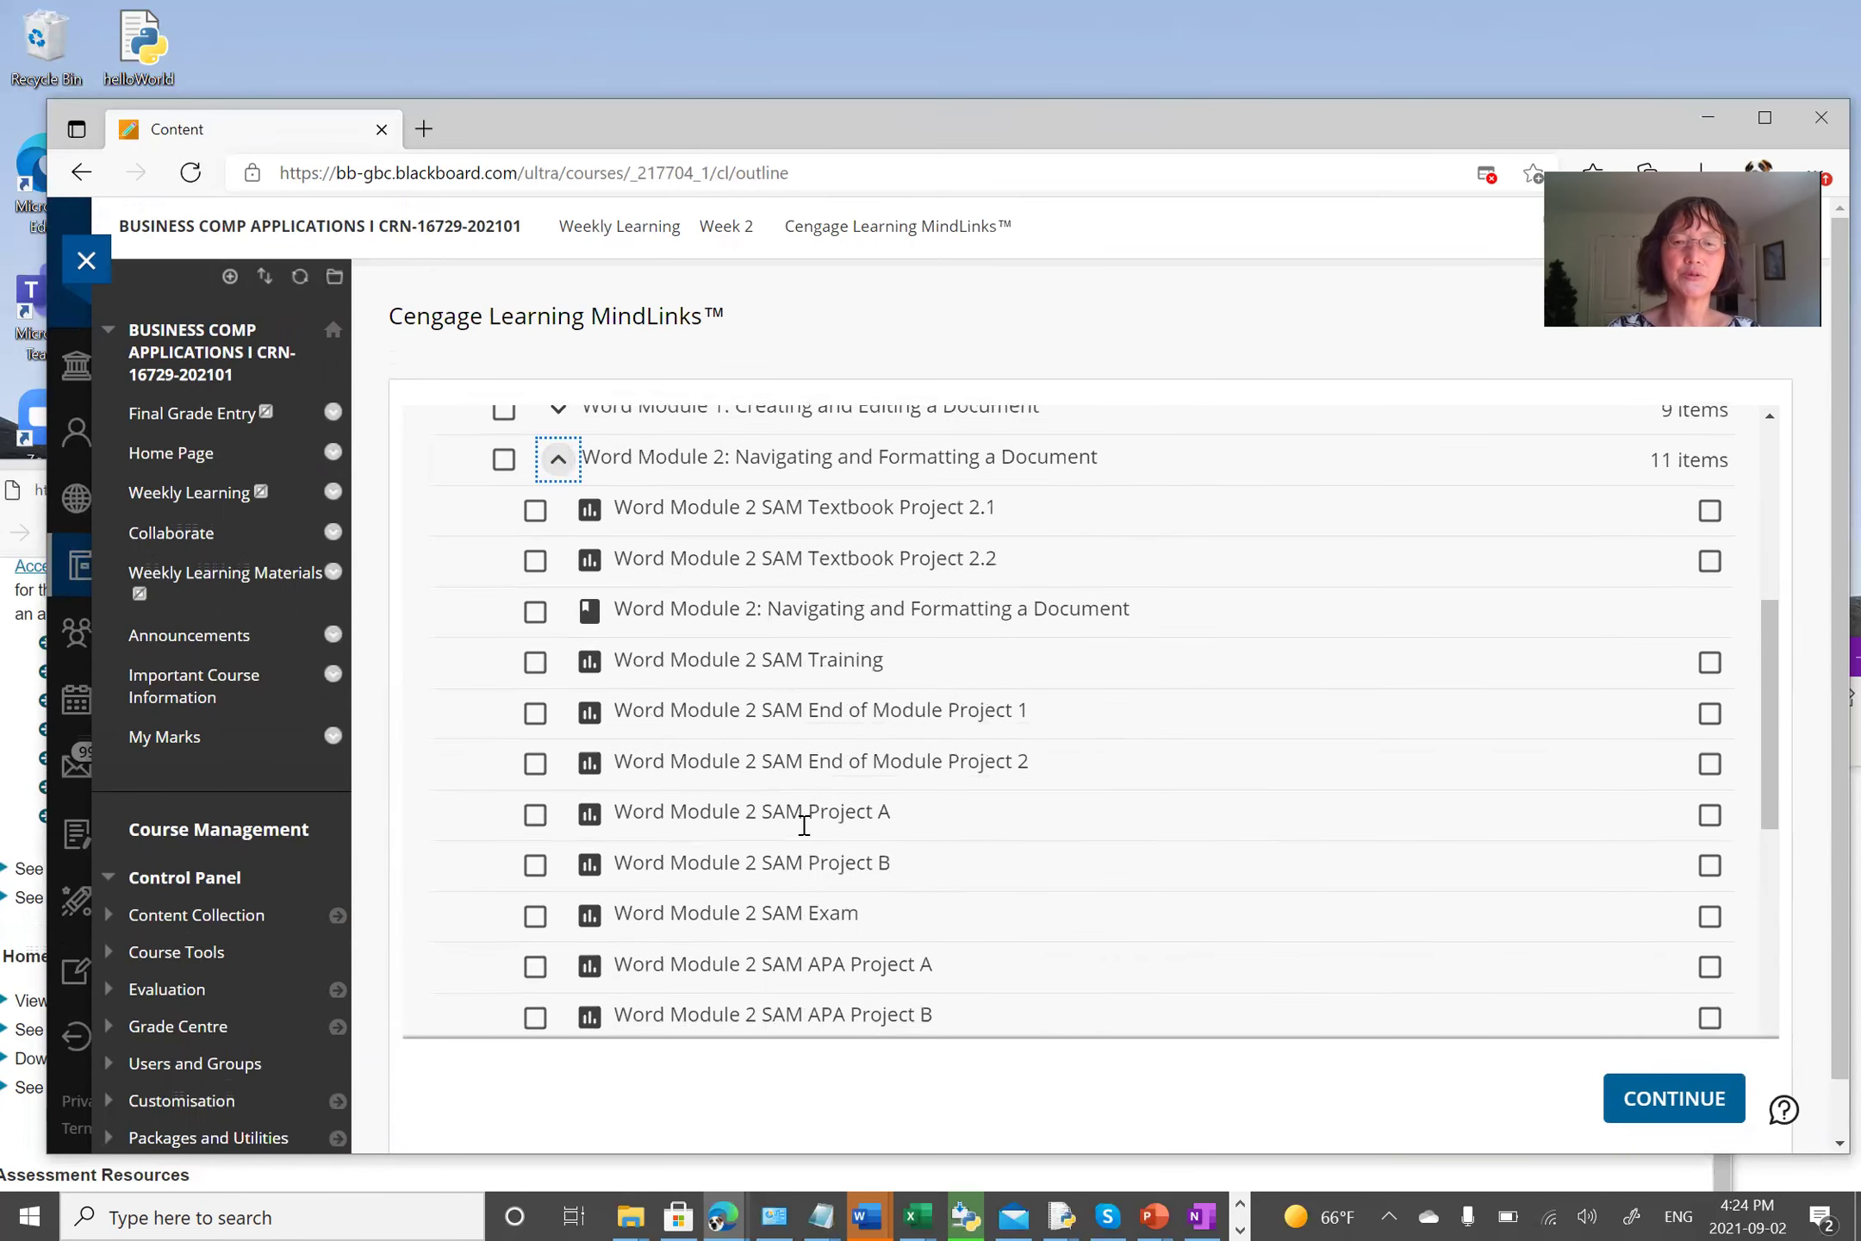
{"action": "scroll", "coordinate": [803, 825], "scroll_direction": "down", "scroll_amount": 1}
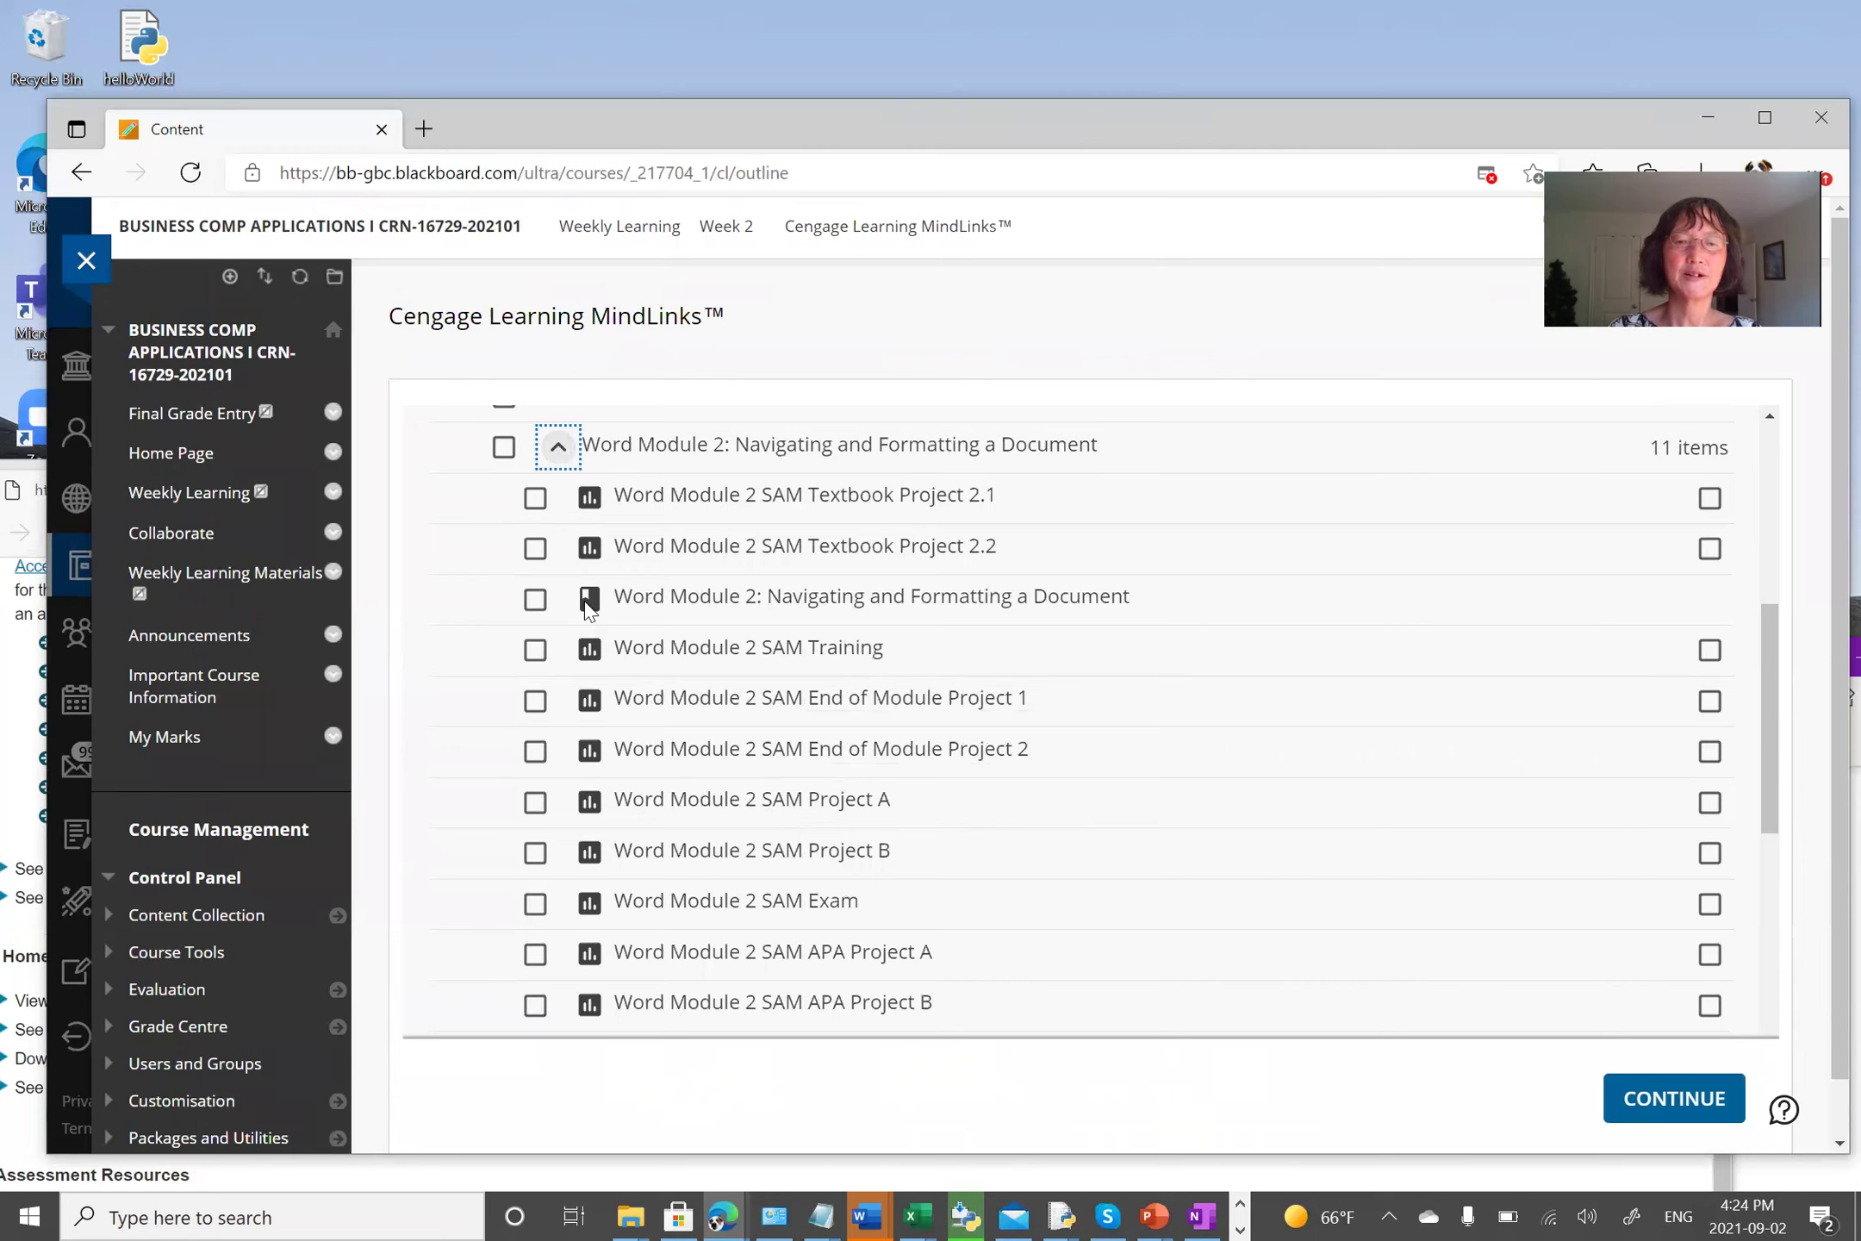
Step: Tick the Module 2 reading, SAM Exam, SAM Training and SAM APA Project A
{"action": "left_click", "coordinate": [533, 601]}
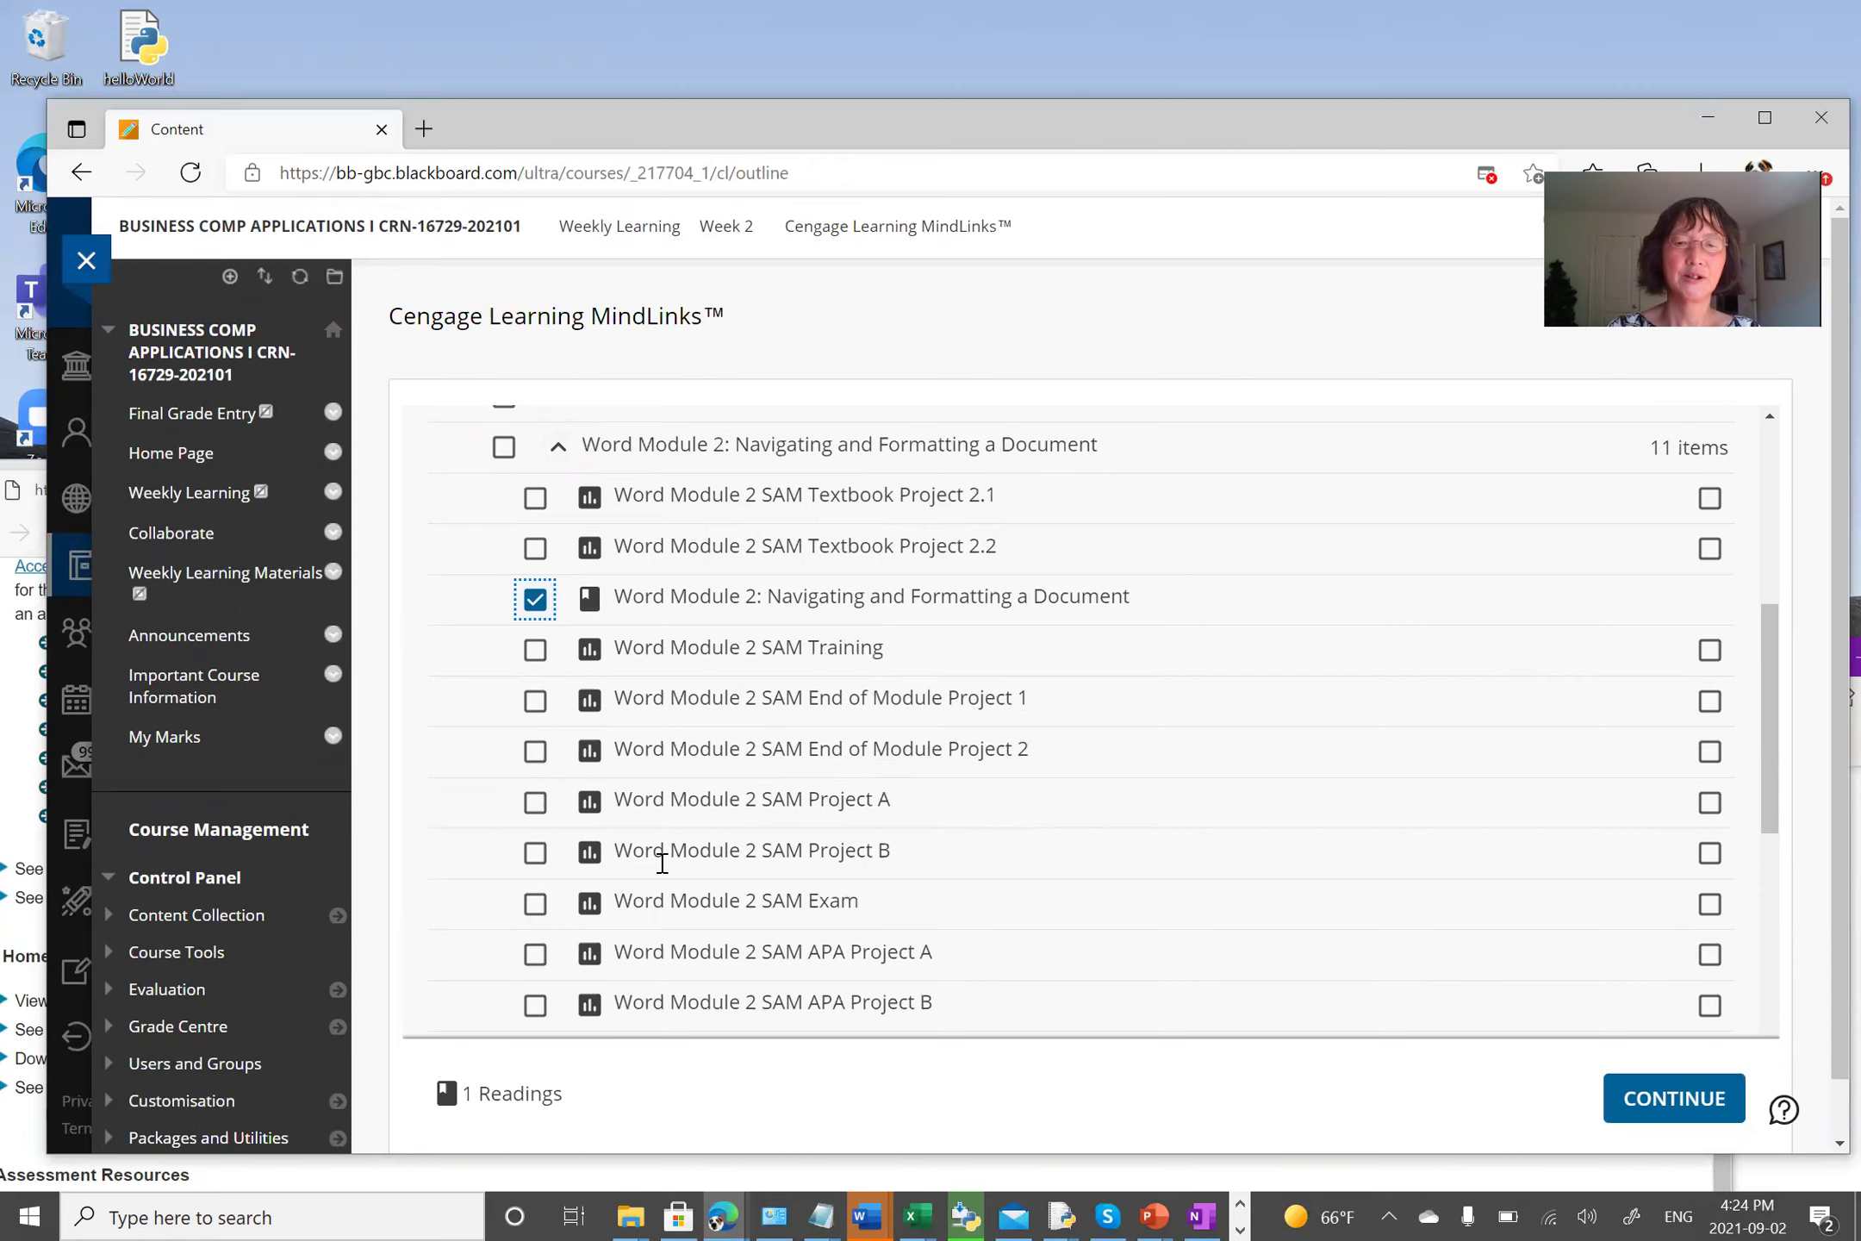
{"action": "left_click", "coordinate": [533, 904]}
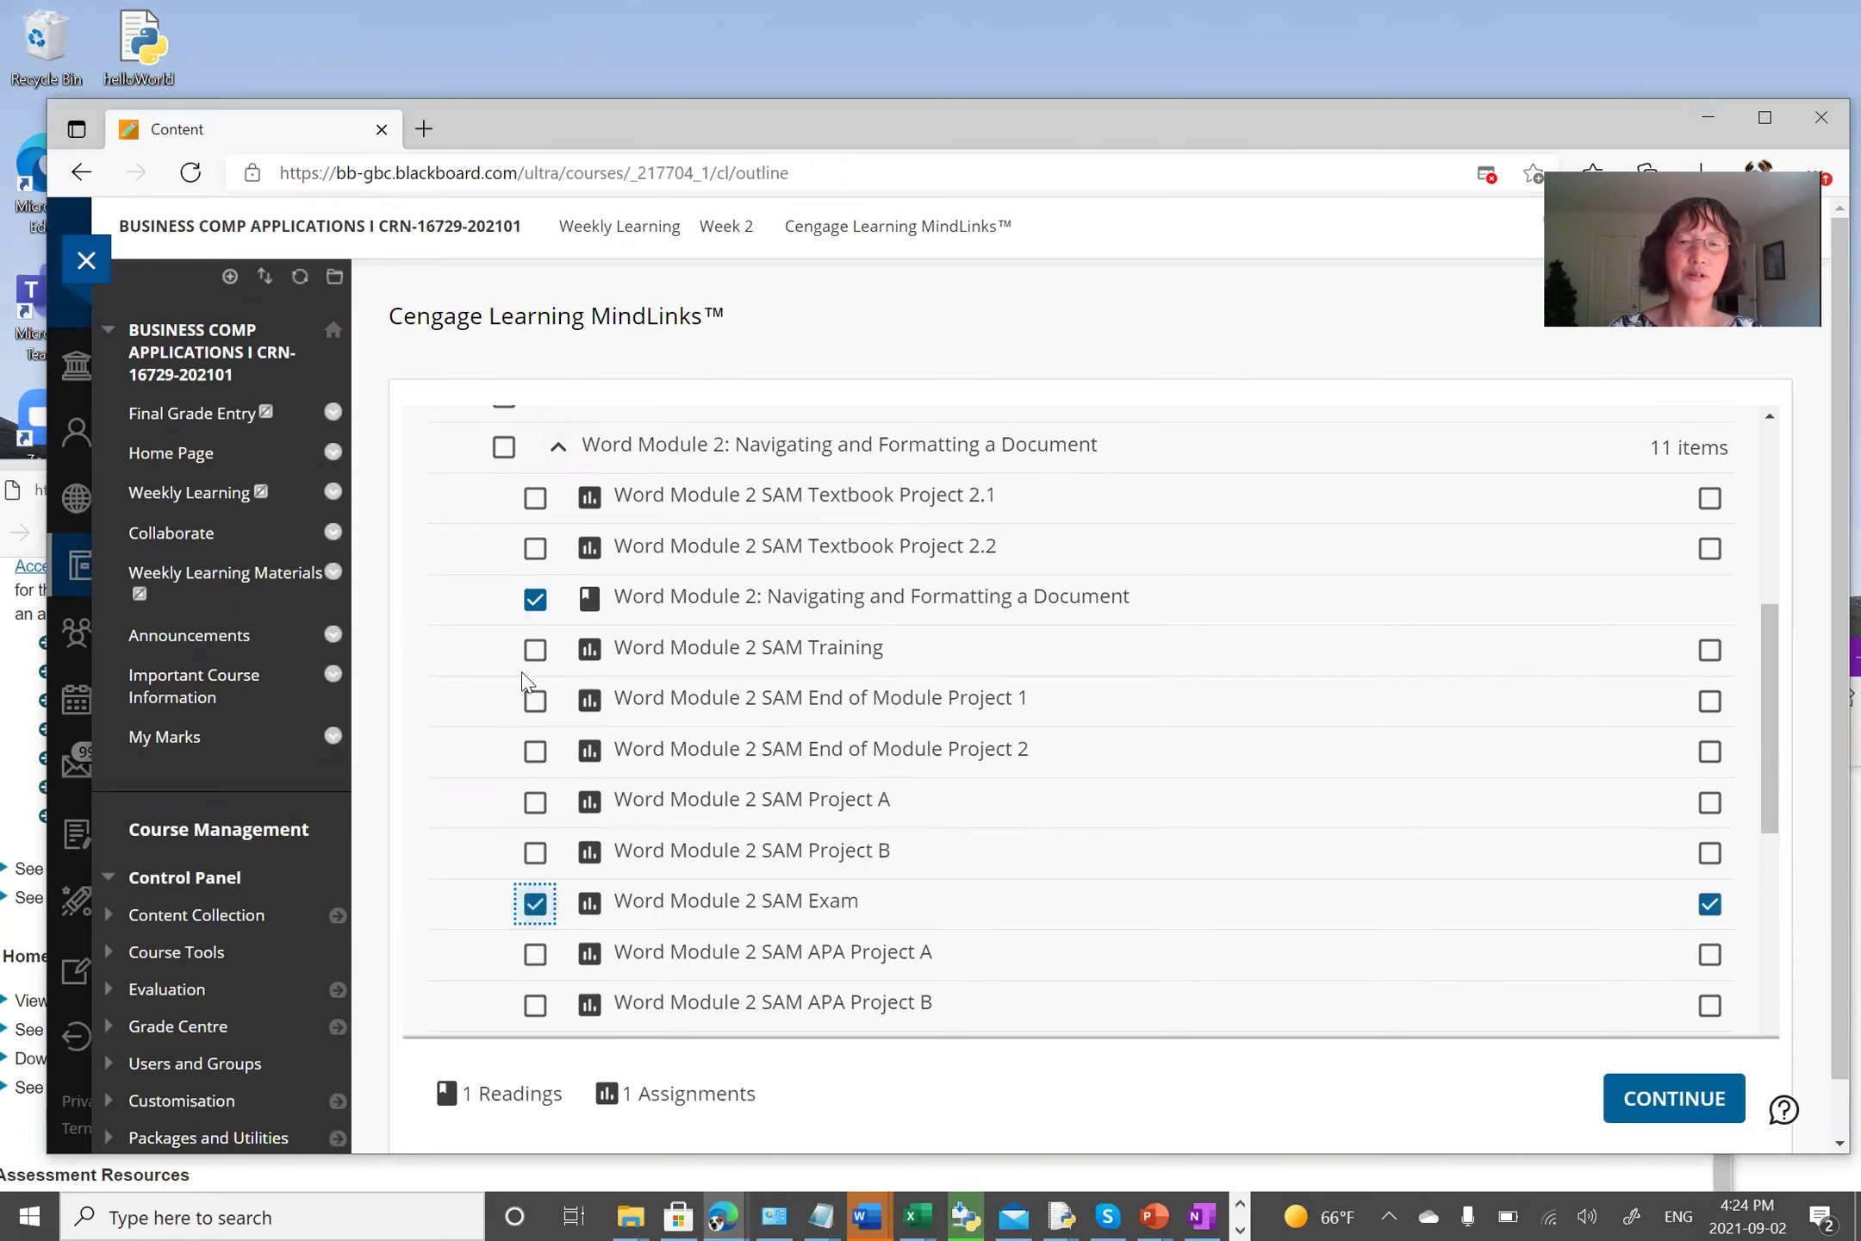
{"action": "left_click", "coordinate": [535, 651]}
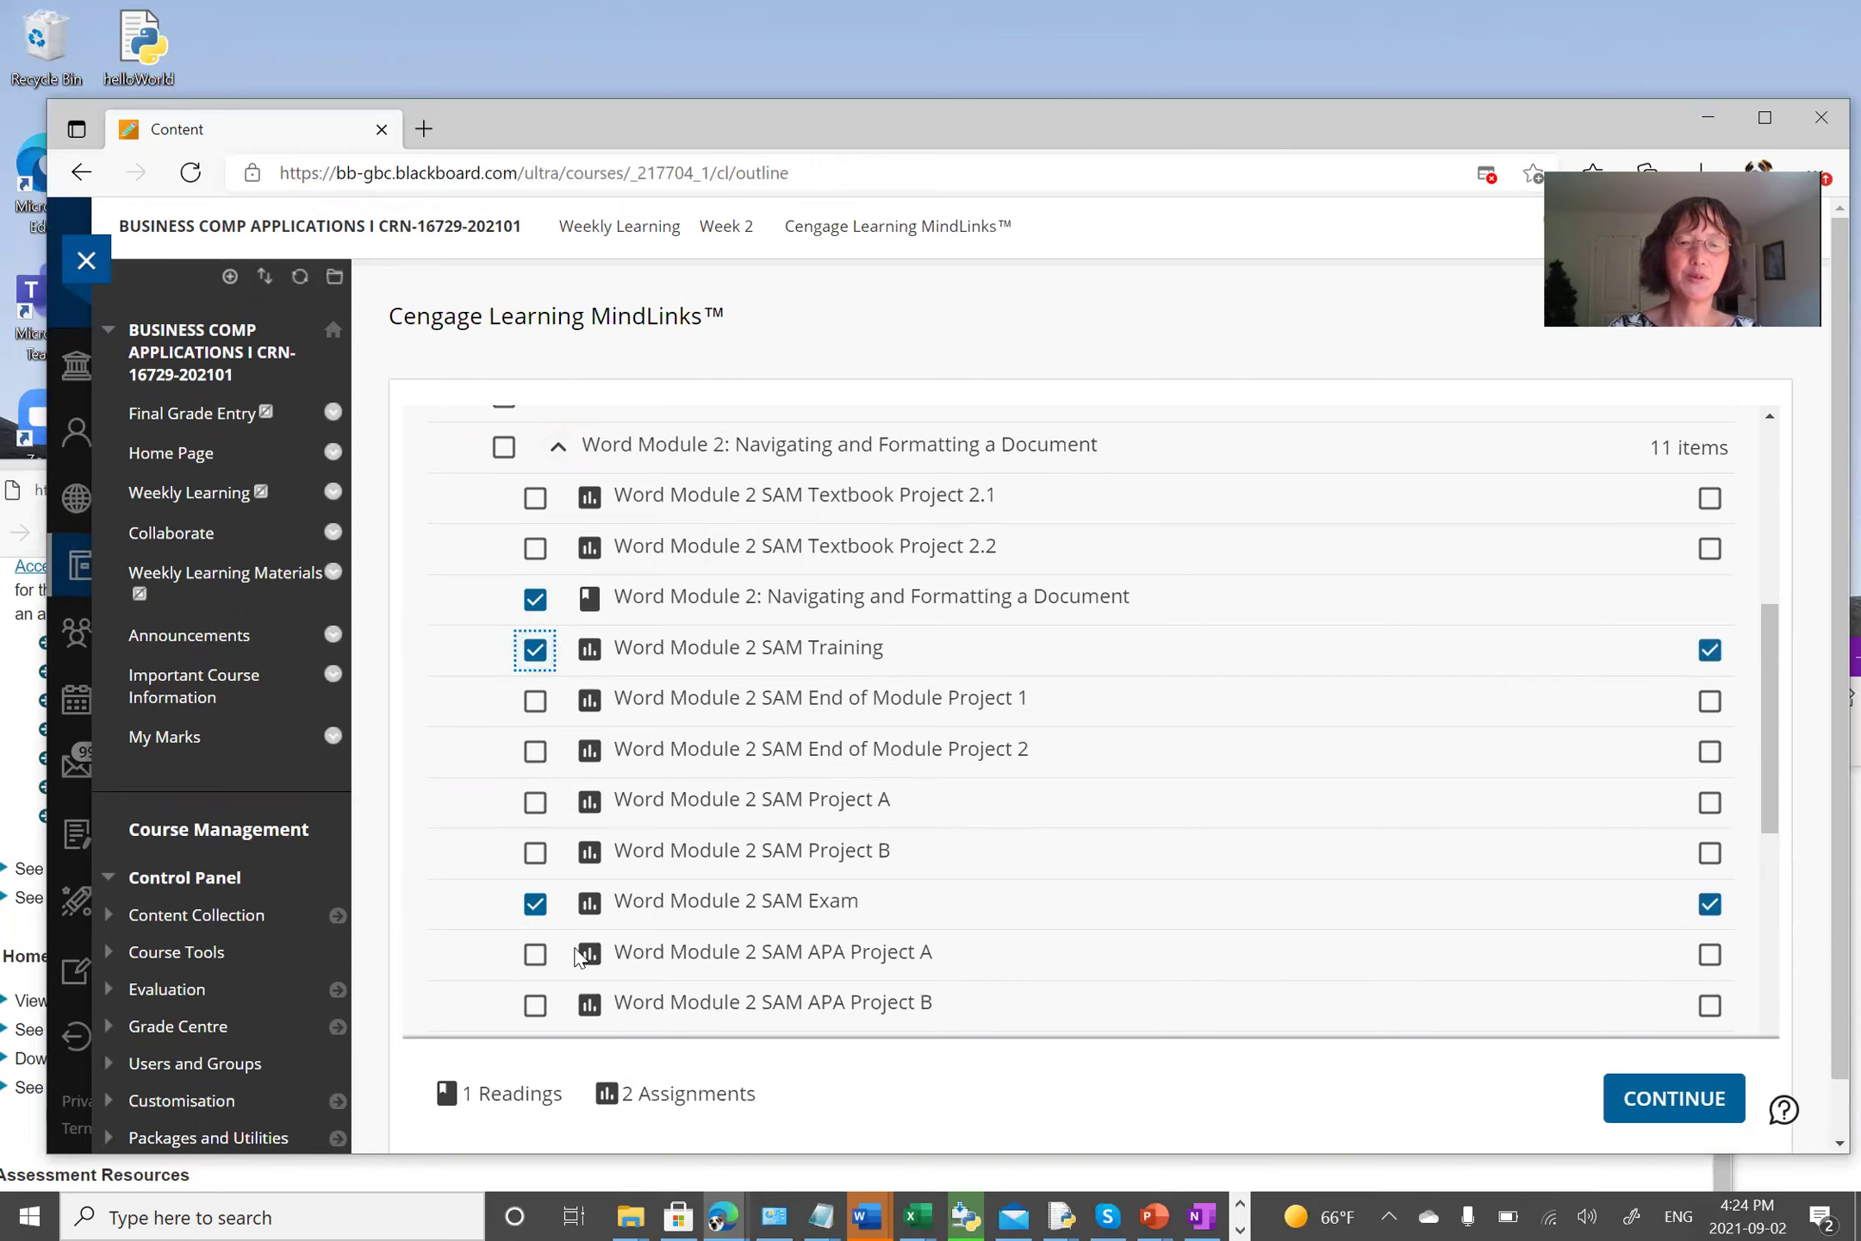
{"action": "left_click", "coordinate": [535, 954]}
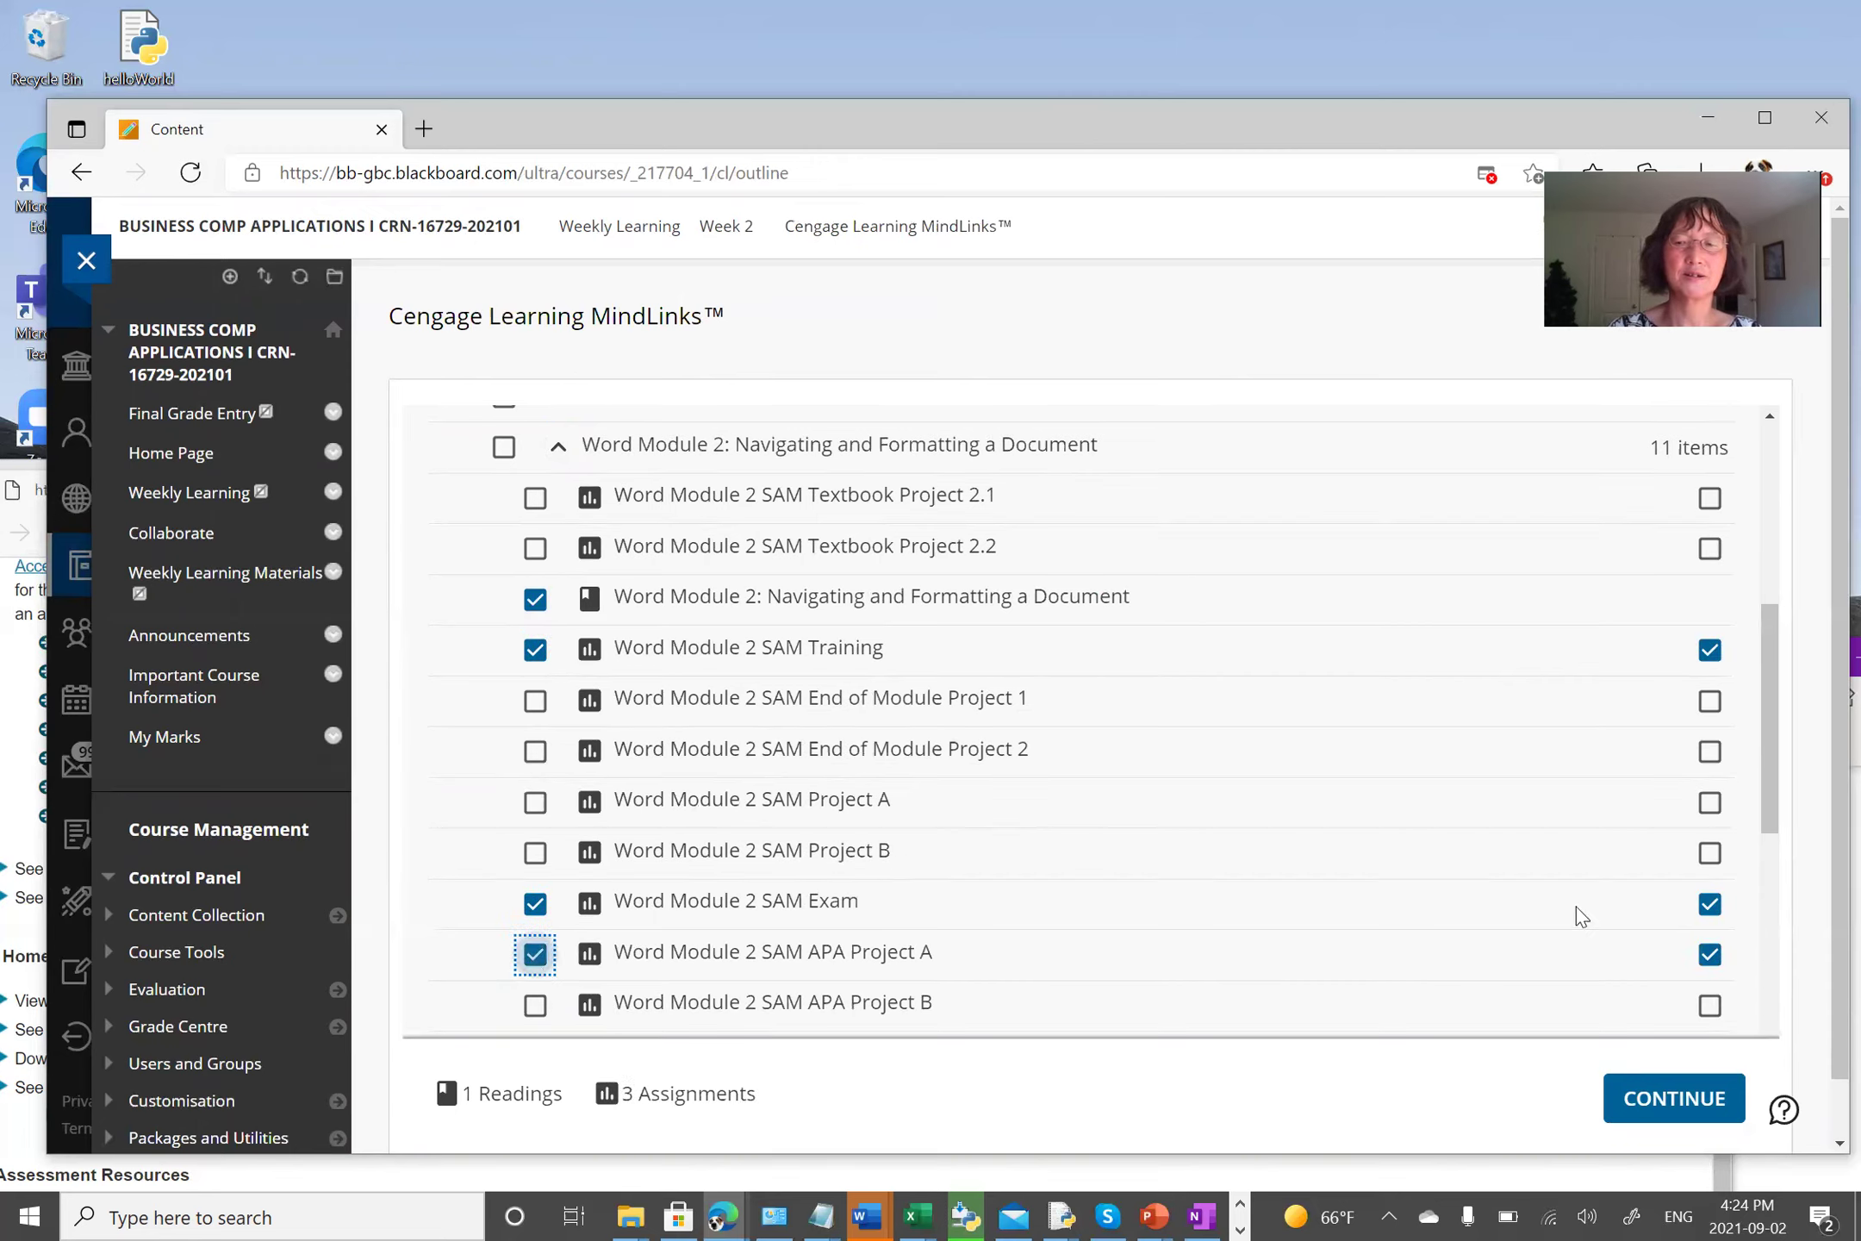
Step: Import the four Module 2 items and submit them to /Weekly Learning/Week 2
{"action": "left_click", "coordinate": [1674, 1099]}
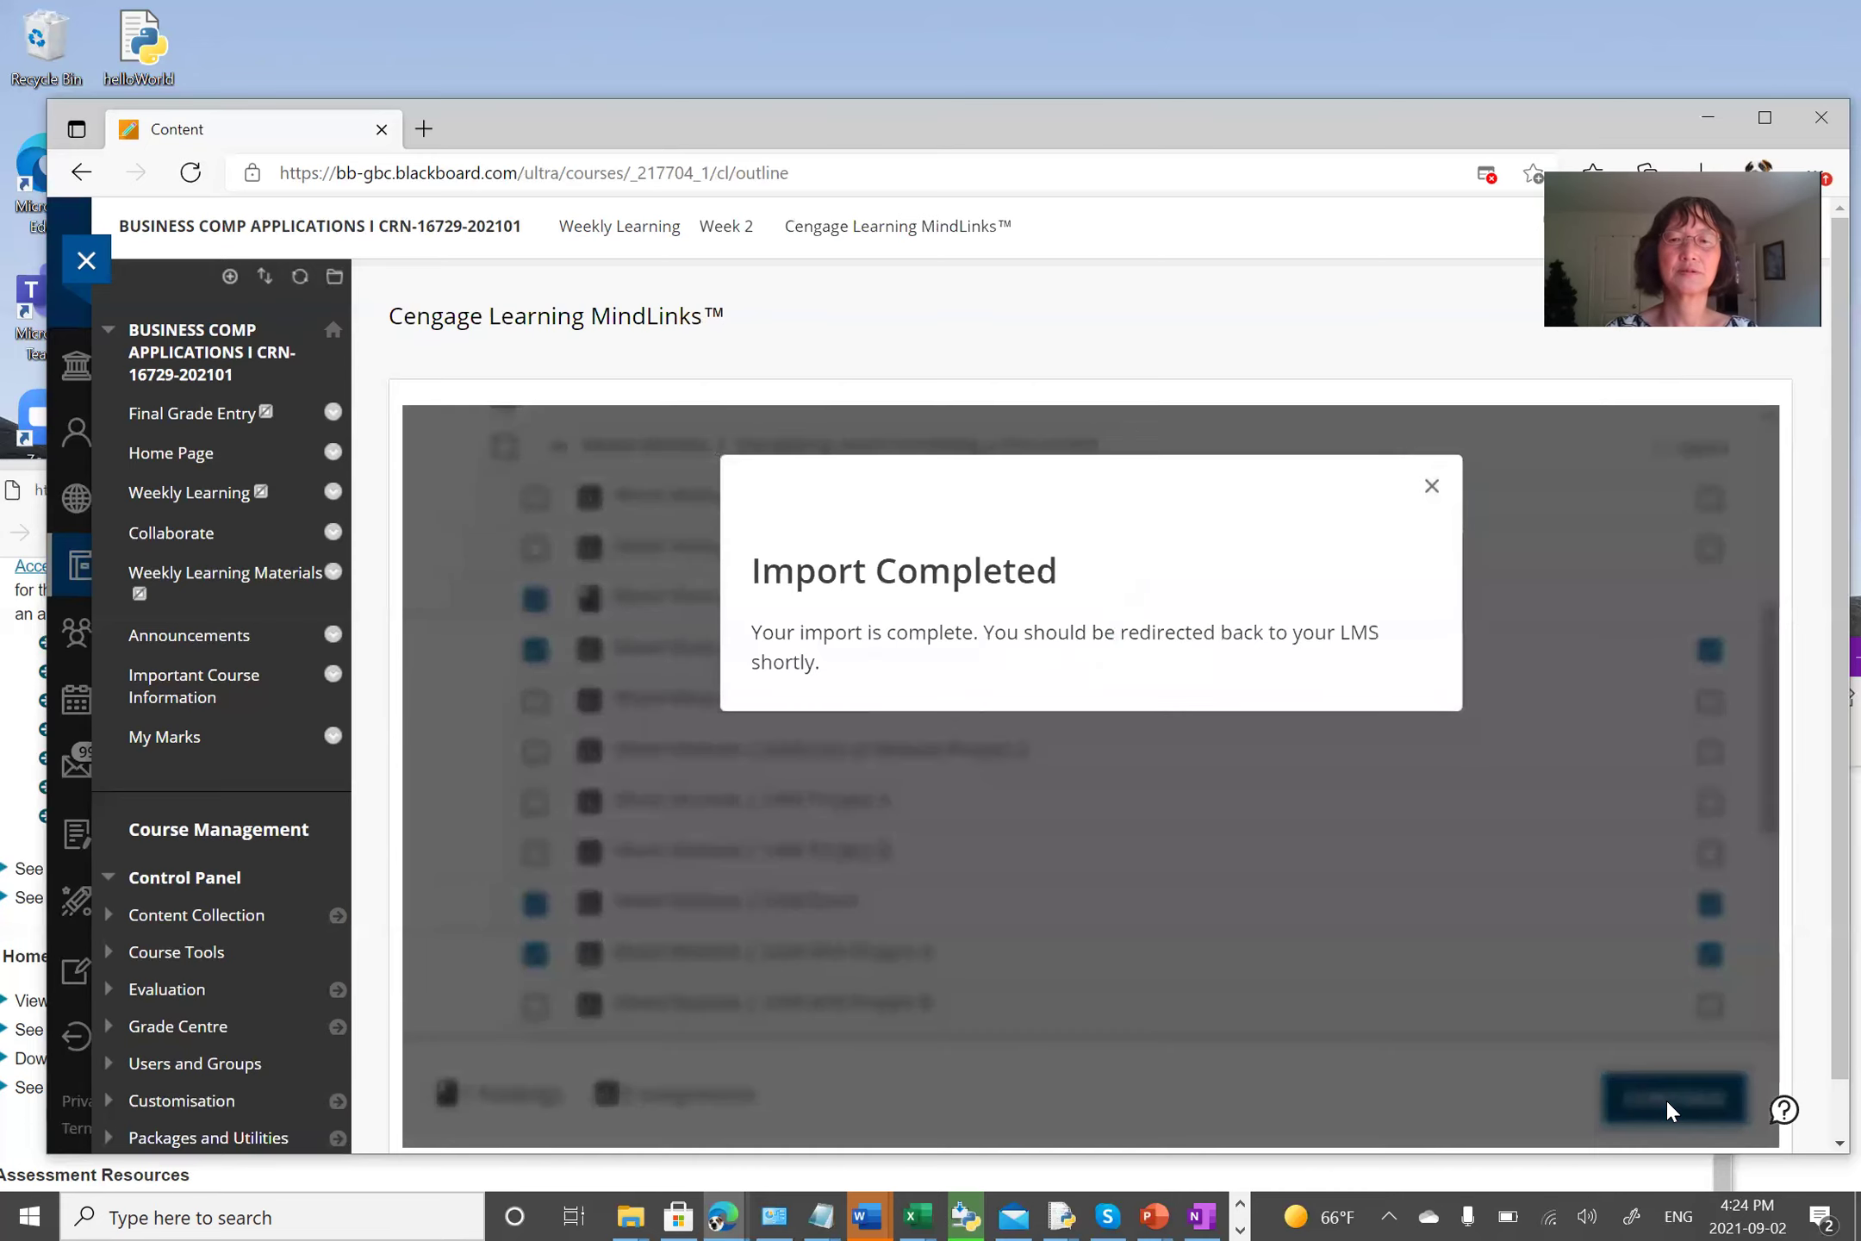
{"action": "left_click", "coordinate": [1432, 486]}
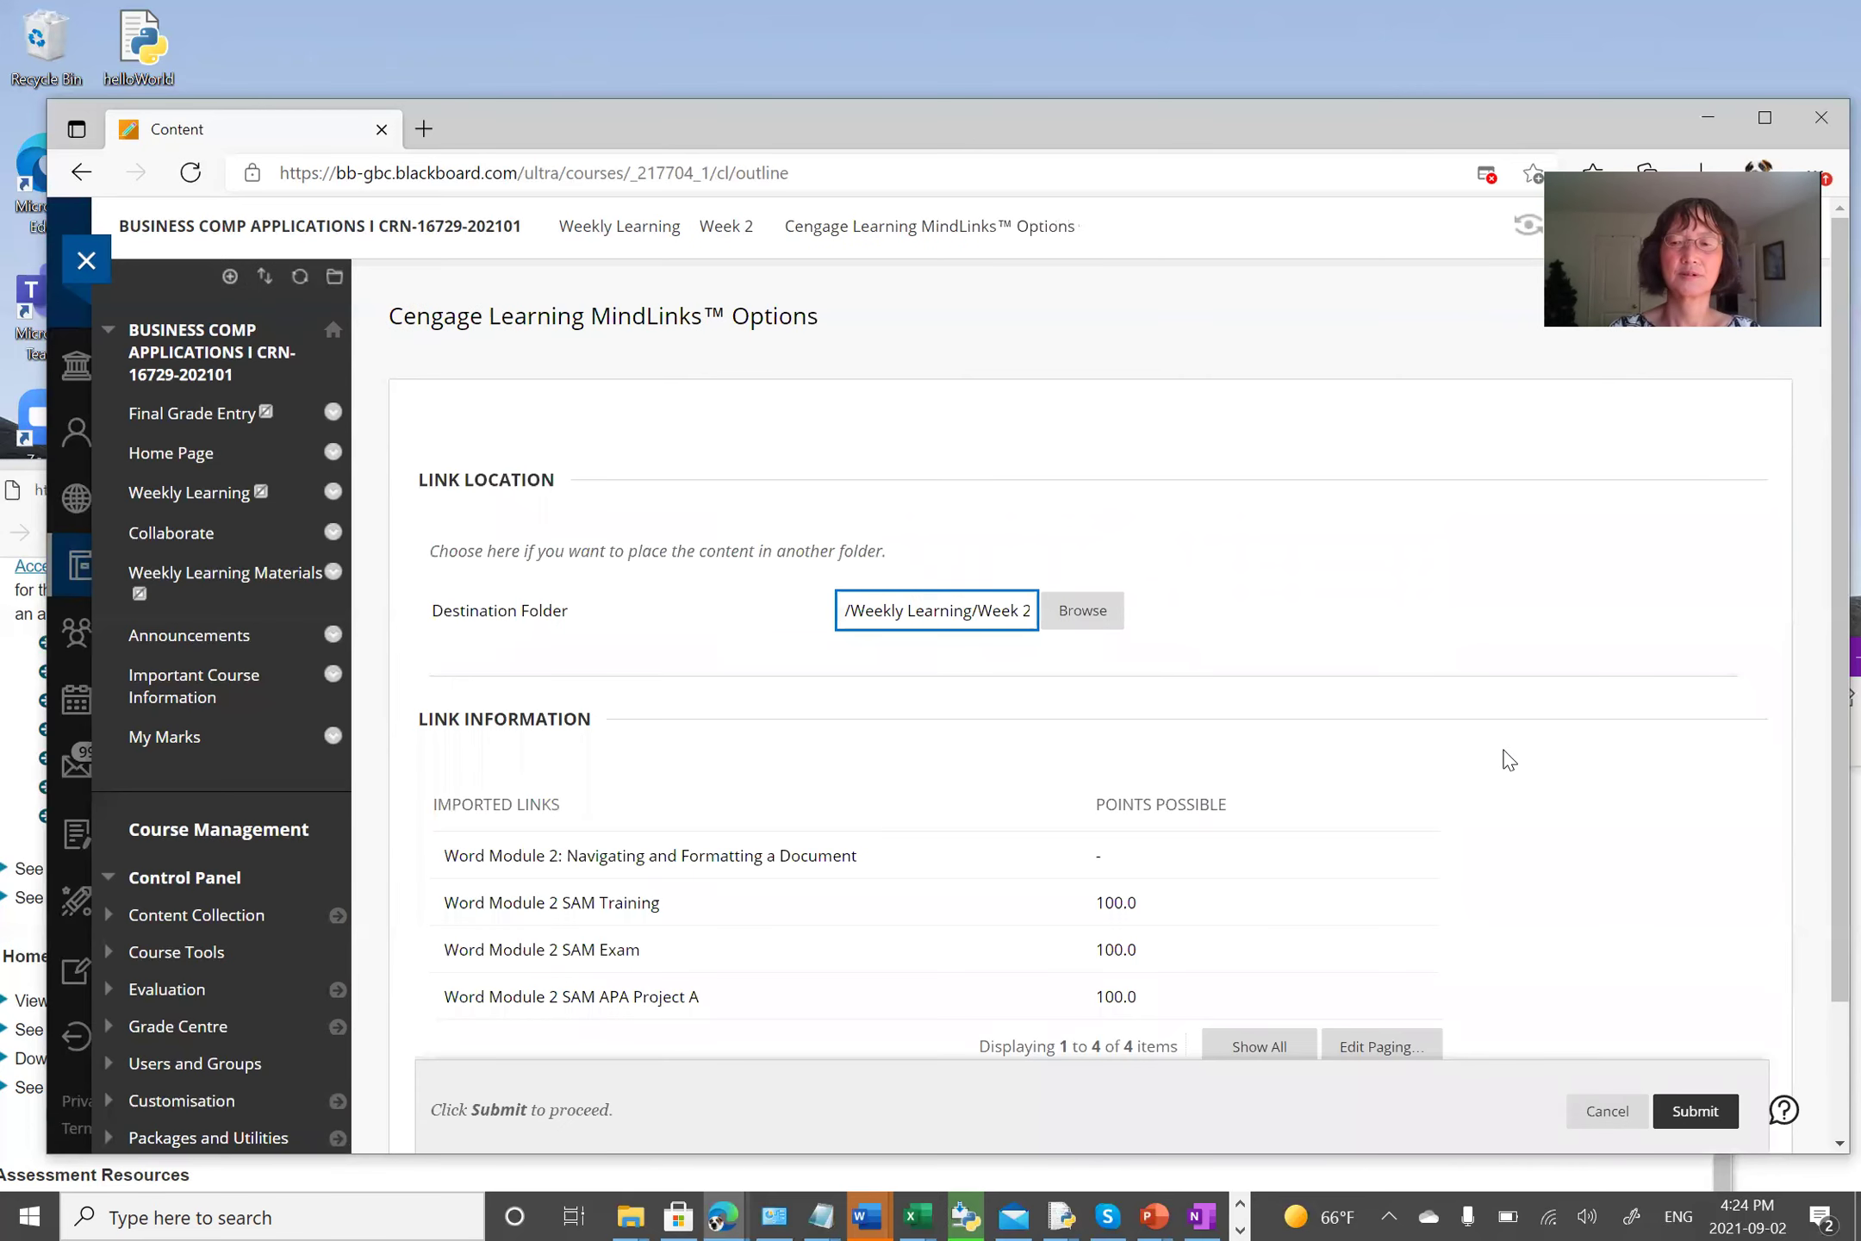
{"action": "scroll", "coordinate": [1508, 760], "scroll_direction": "down", "scroll_amount": 2}
{"action": "left_click", "coordinate": [1702, 1053]}
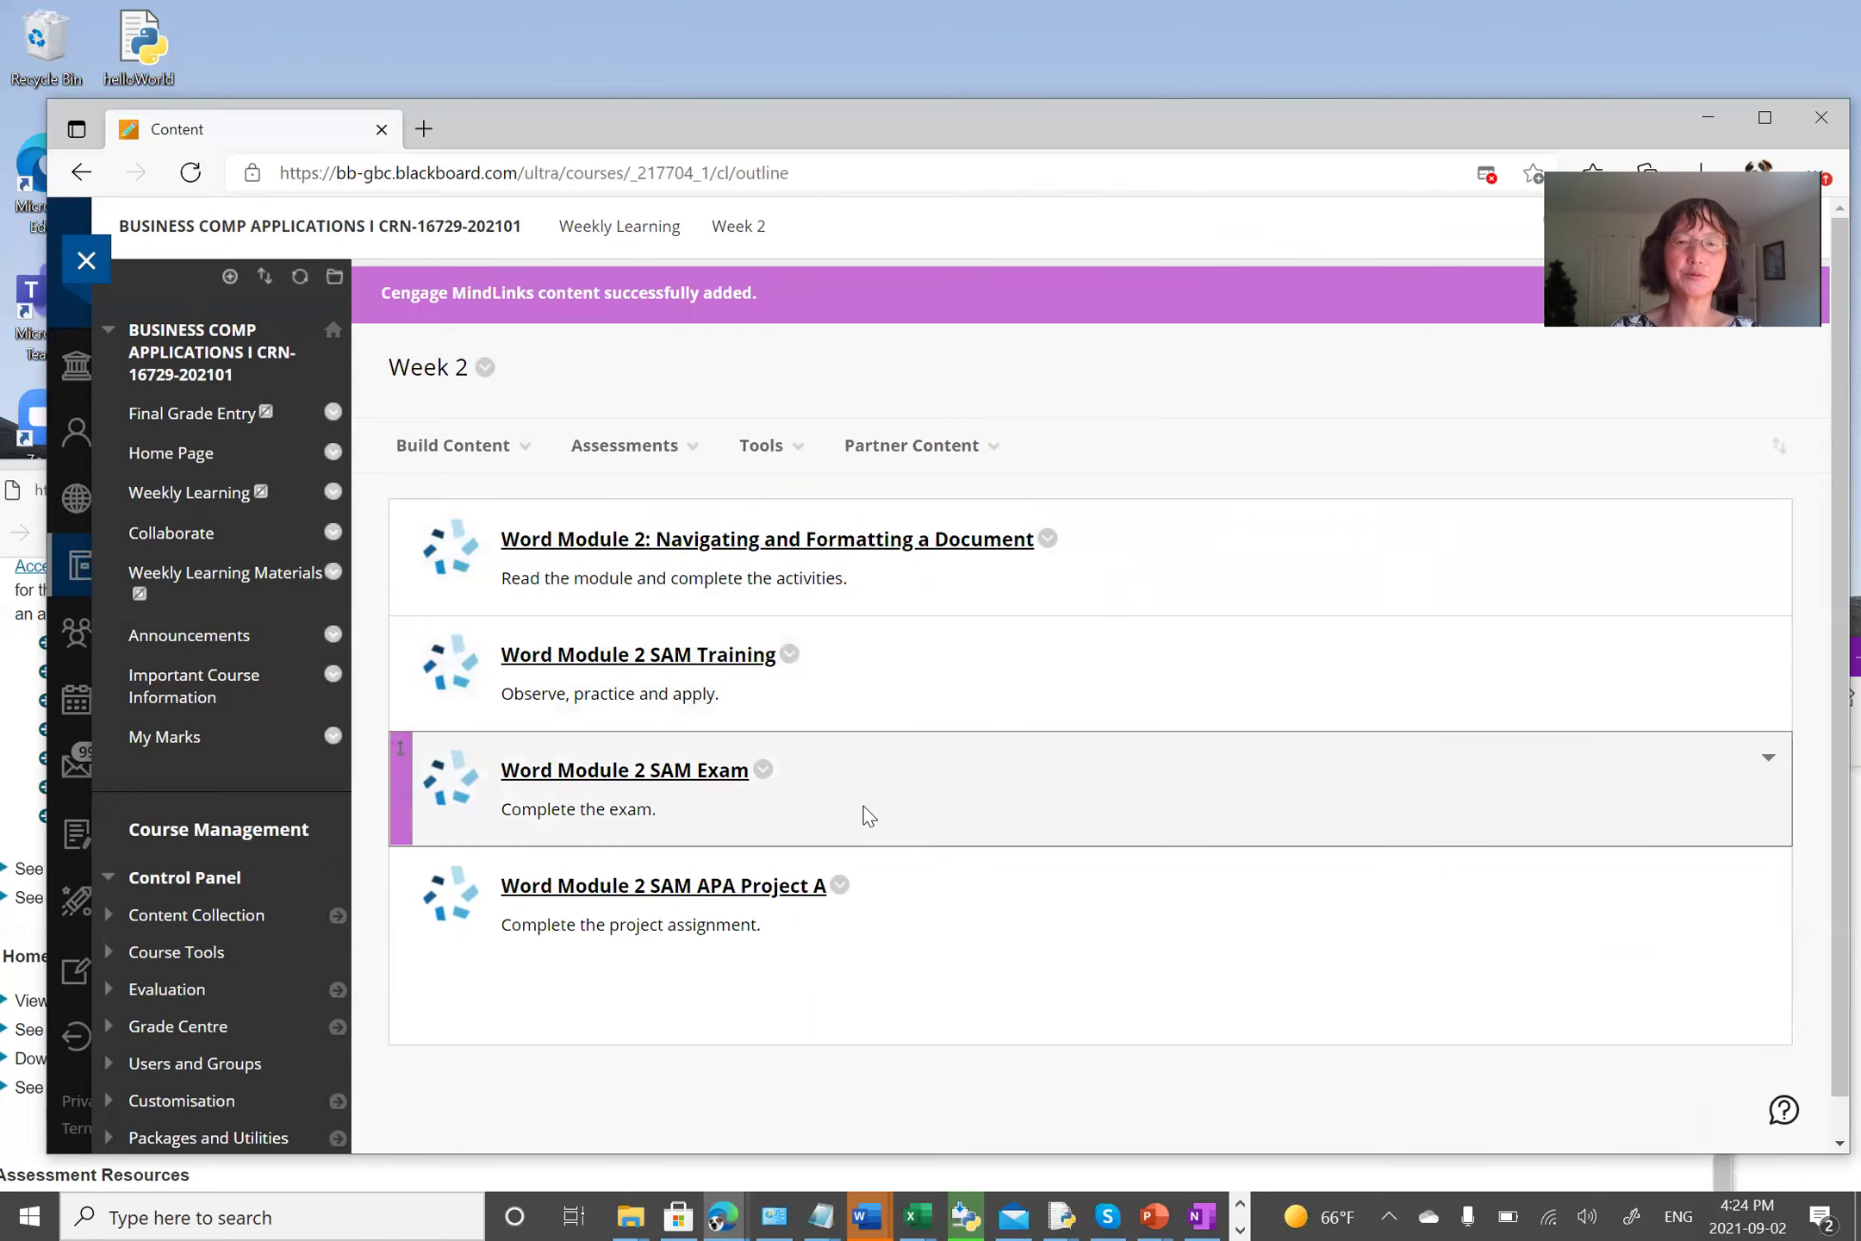
Step: Go to Weekly Learning from the course menu to see COMP1010_Fall2021, Week 1 and Week 2
{"action": "left_click", "coordinate": [200, 489]}
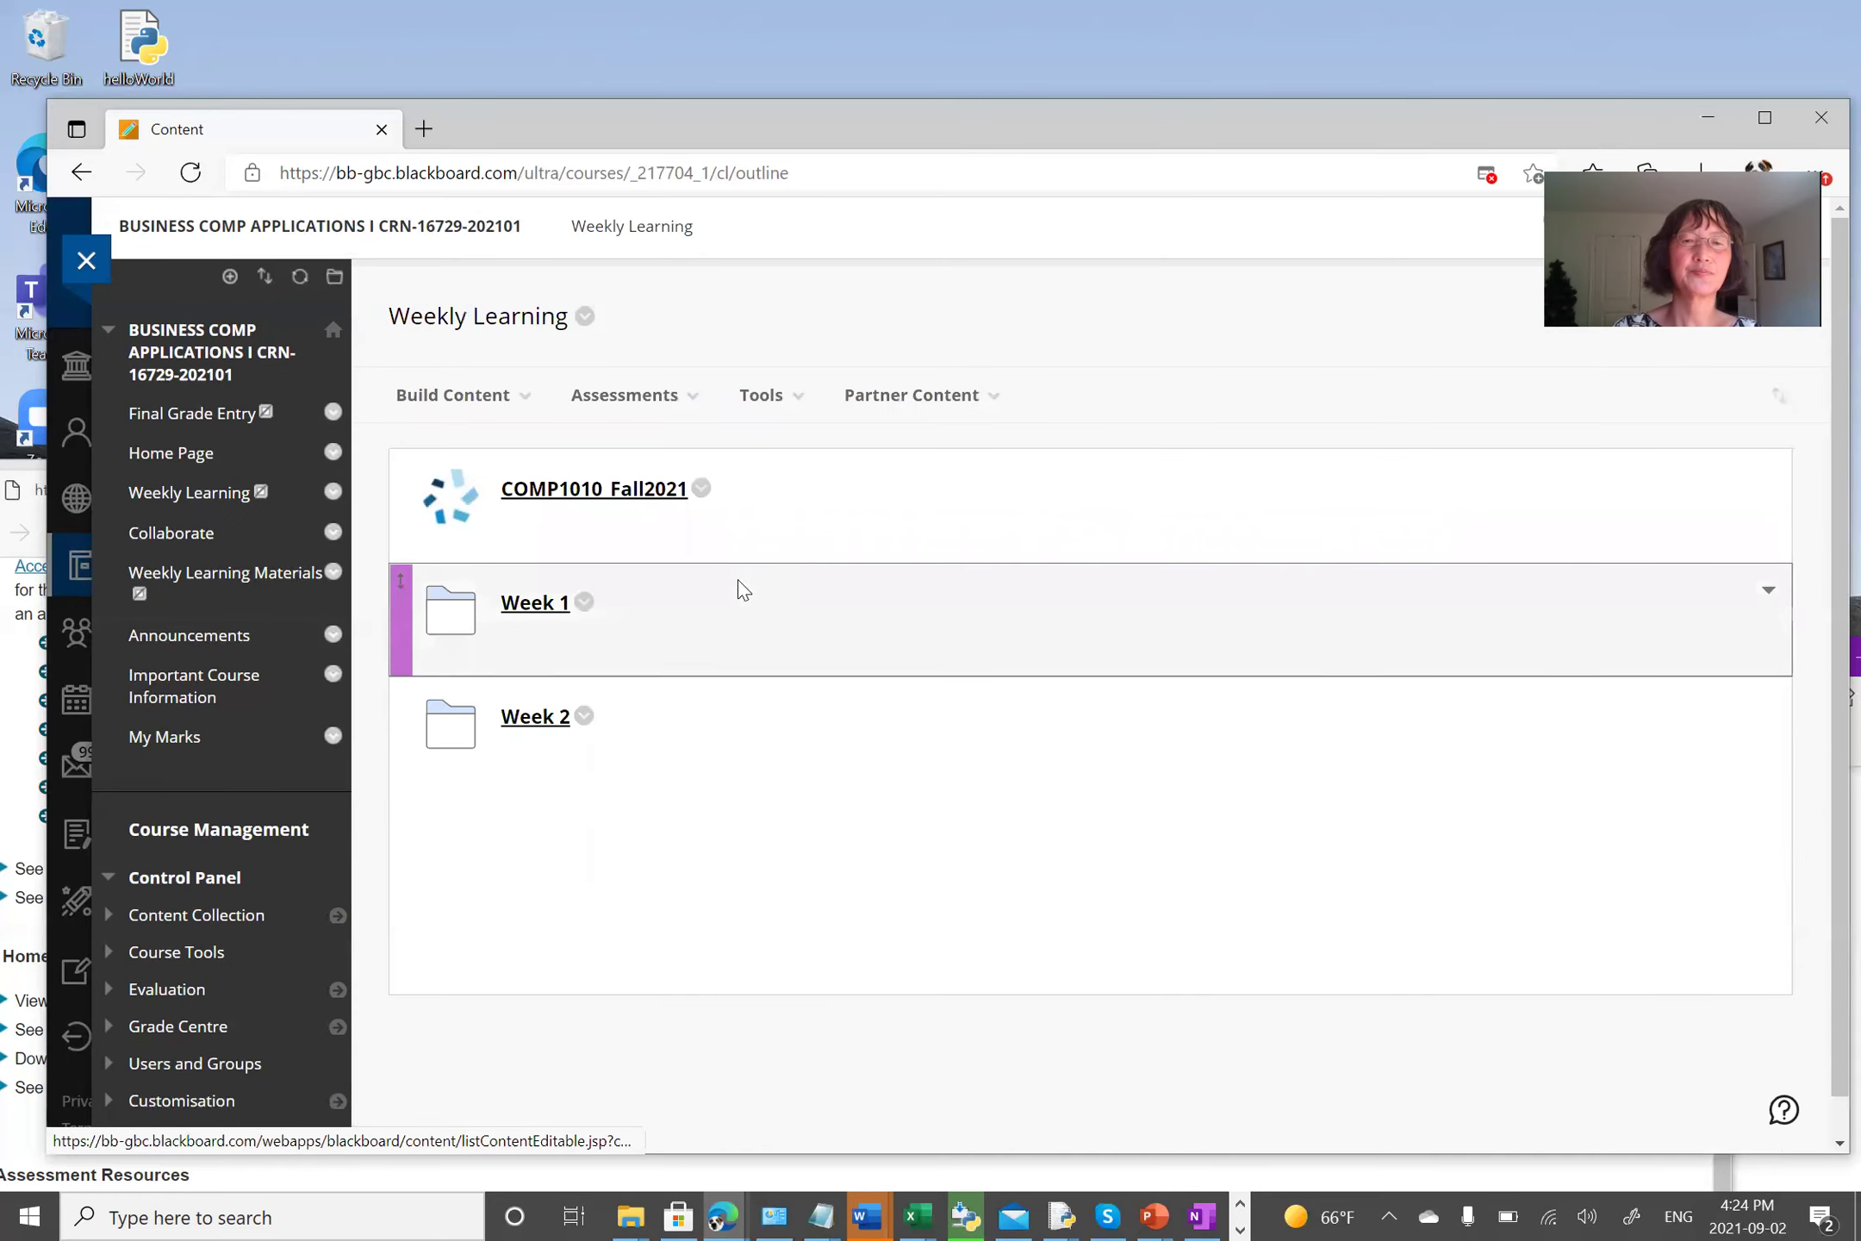